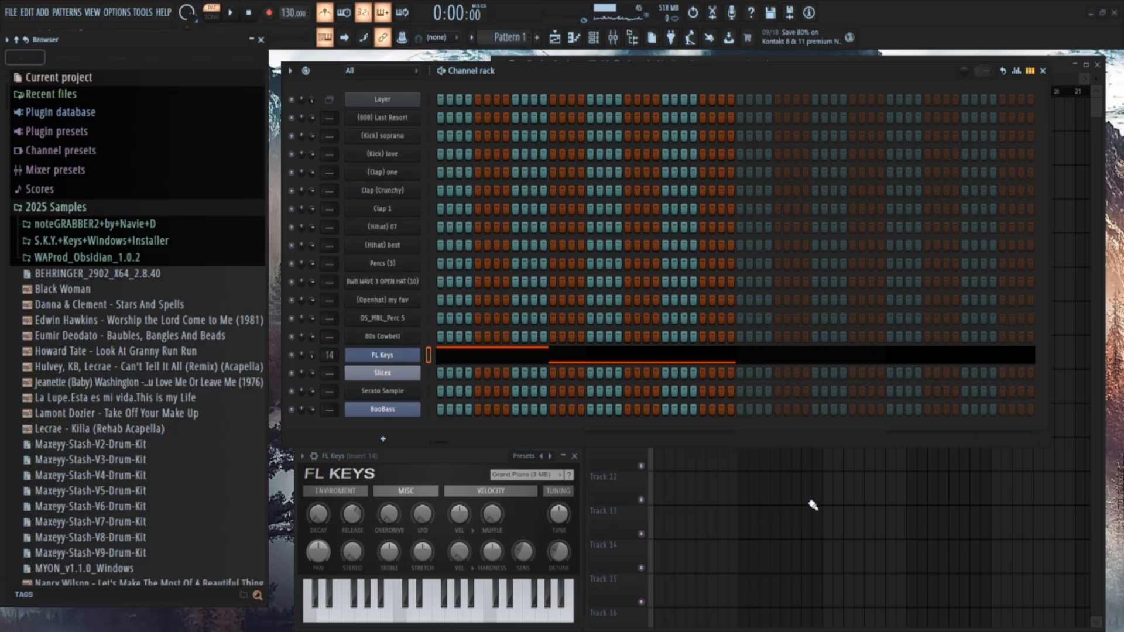
Look over the project by switching between the playlist, channel rack, mixer and the FL Keys piano roll.
{"action": "right_click", "coordinate": [763, 503]}
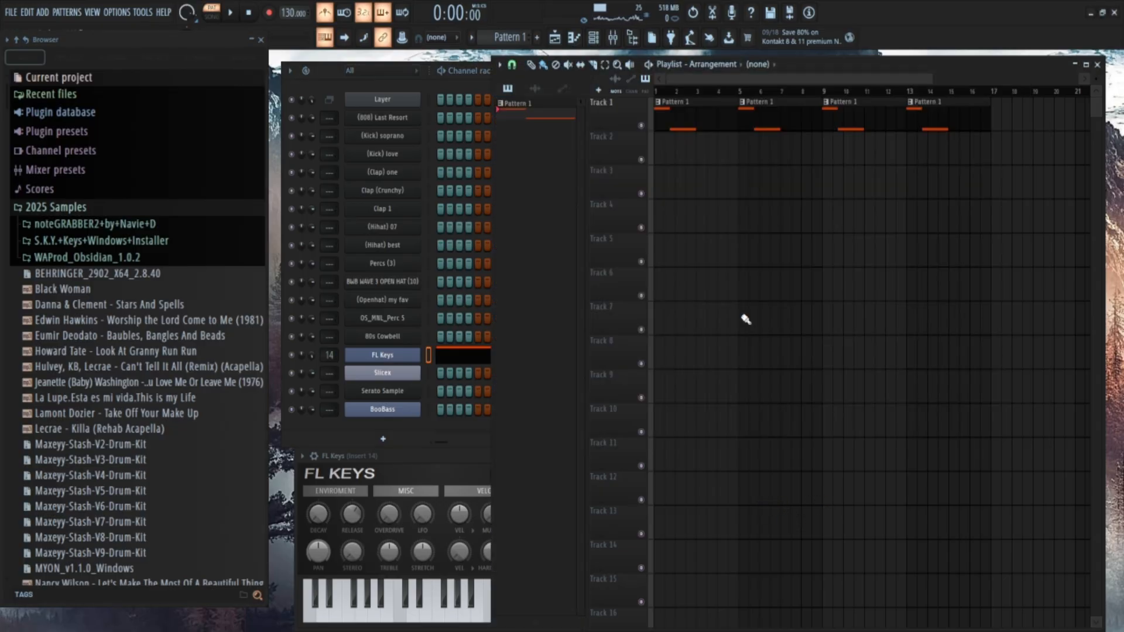
{"action": "left_click", "coordinate": [703, 123]}
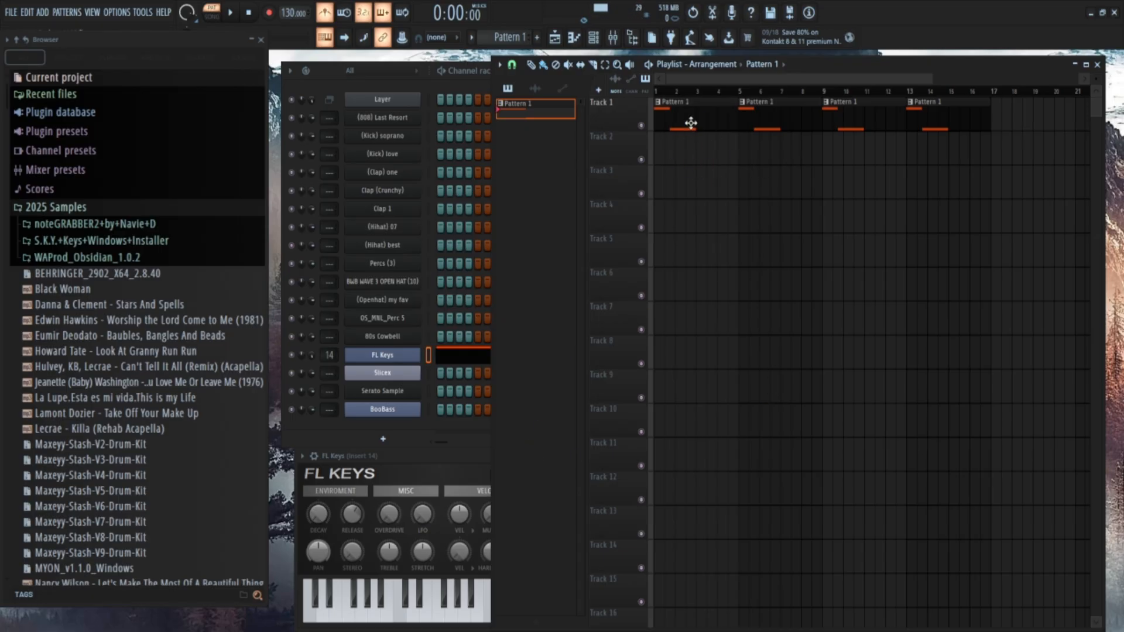
{"action": "left_click", "coordinate": [383, 440]}
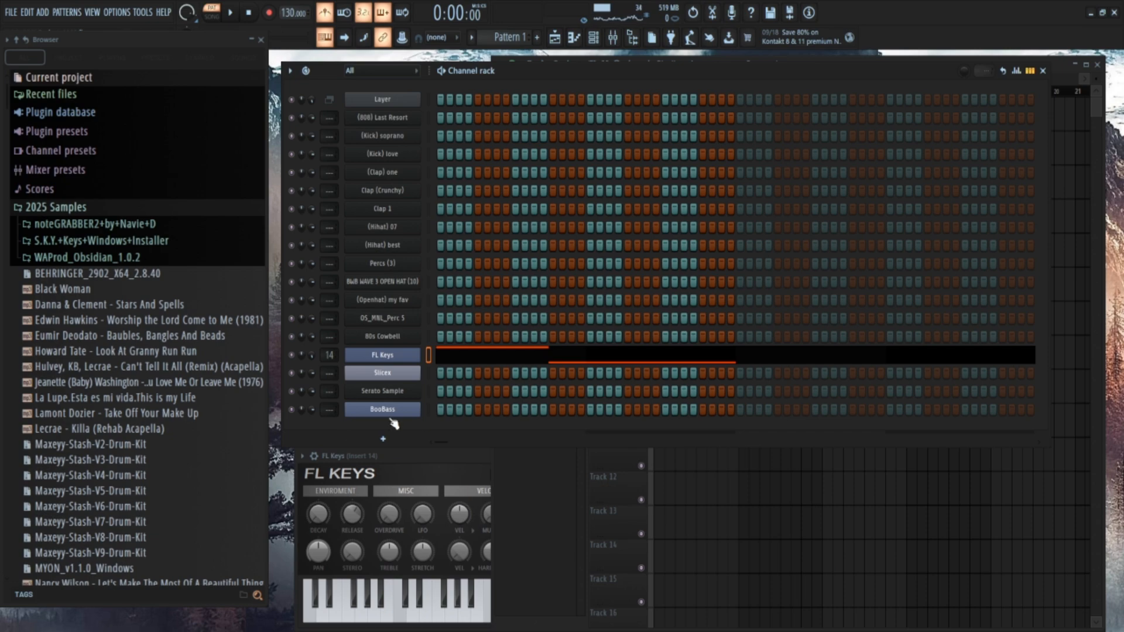
{"action": "left_click", "coordinate": [329, 356]}
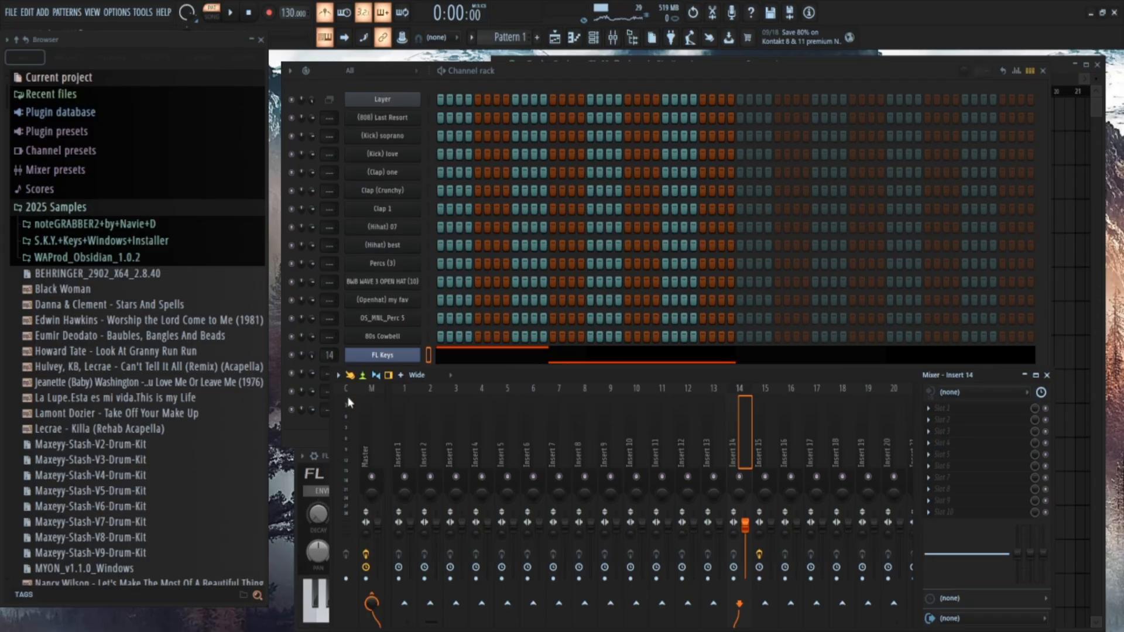
{"action": "left_click", "coordinate": [324, 440]}
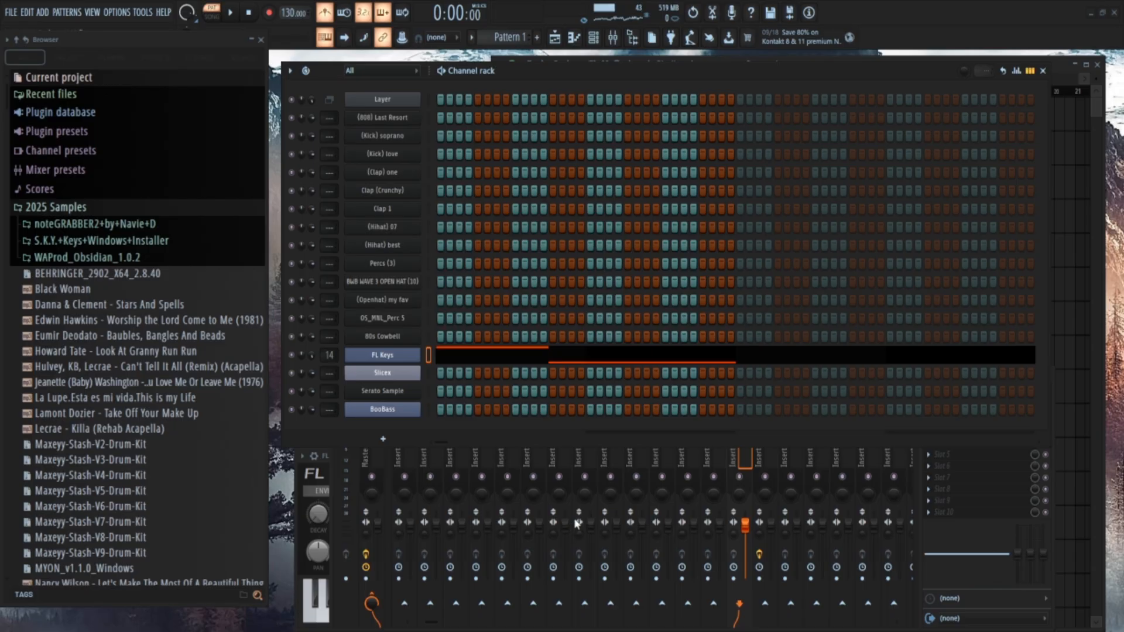
{"action": "left_click", "coordinate": [554, 458]}
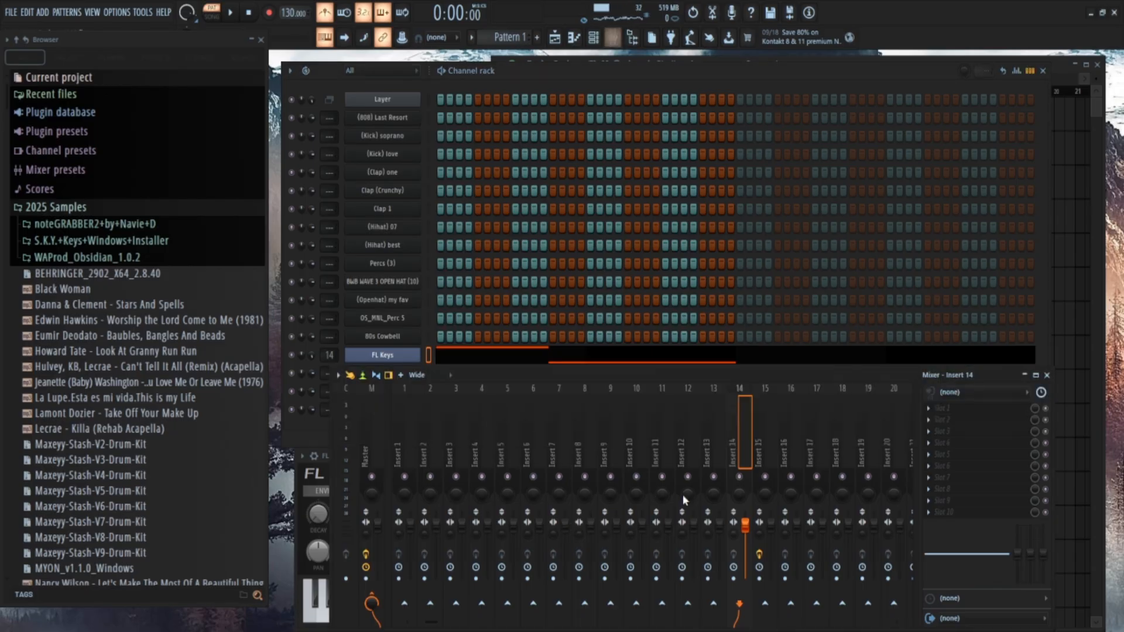
{"action": "key", "text": "F7"}
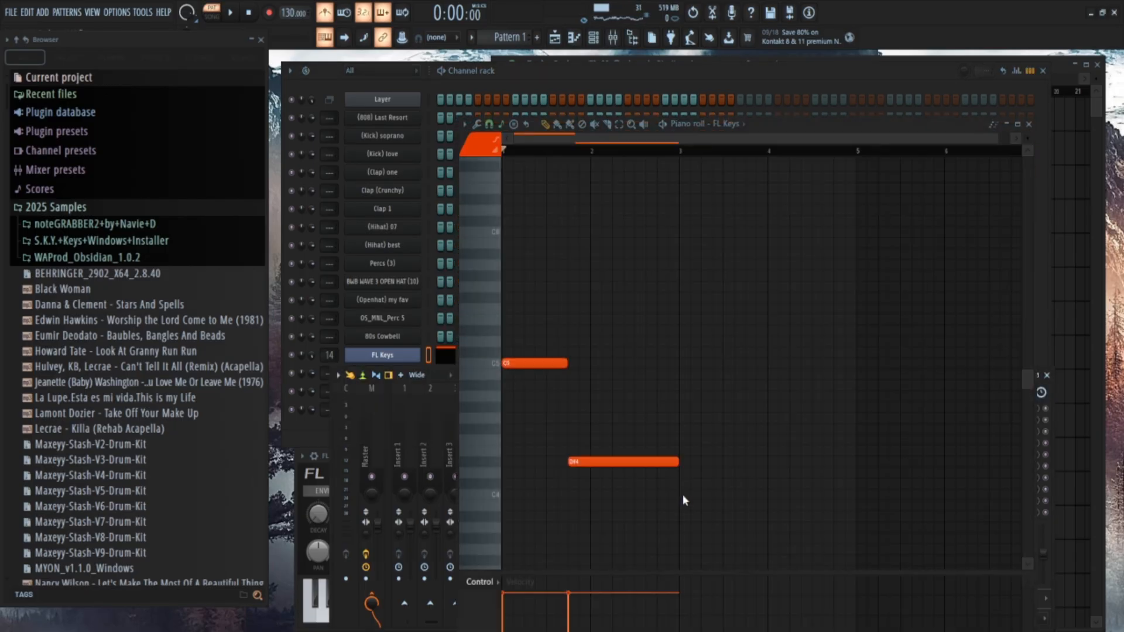
{"action": "key", "text": "F7"}
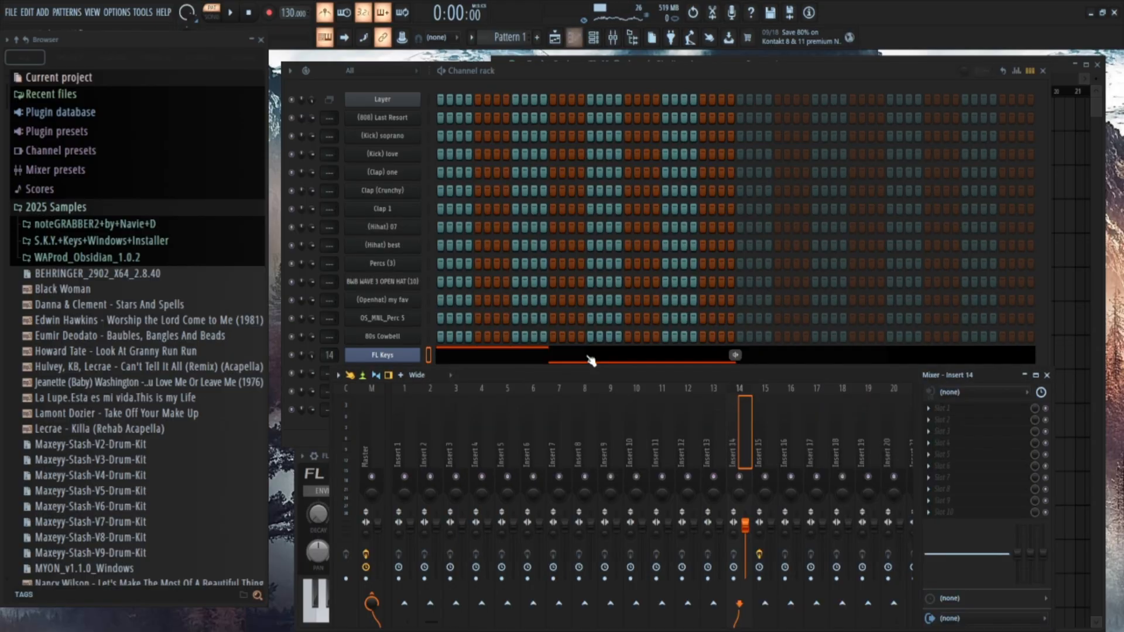
{"action": "key", "text": "F5"}
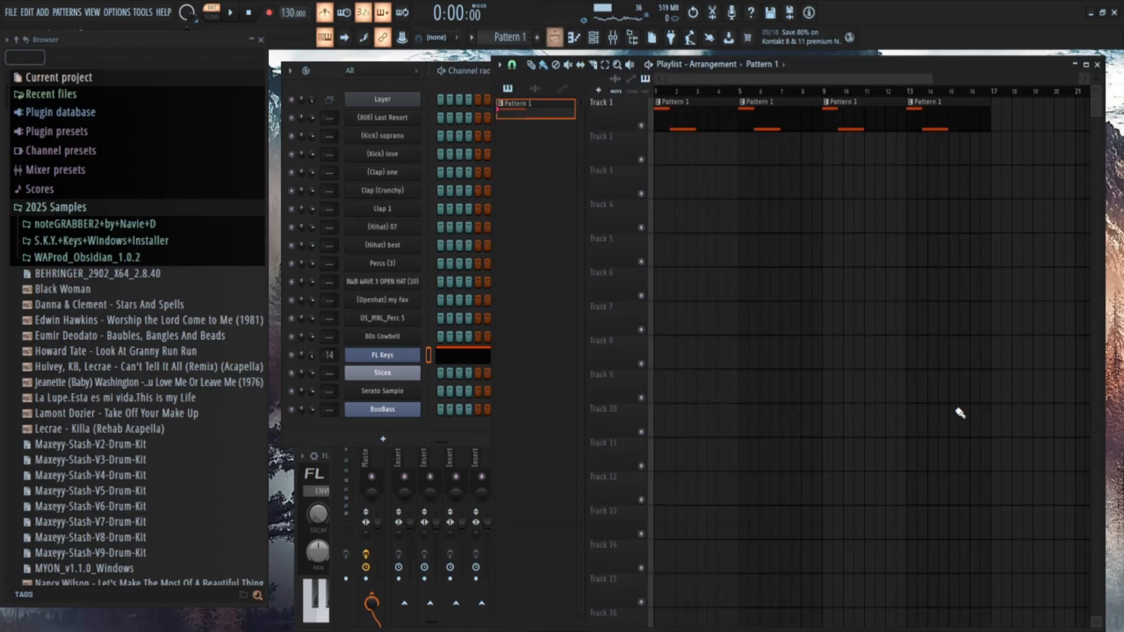
{"action": "key", "text": "F6"}
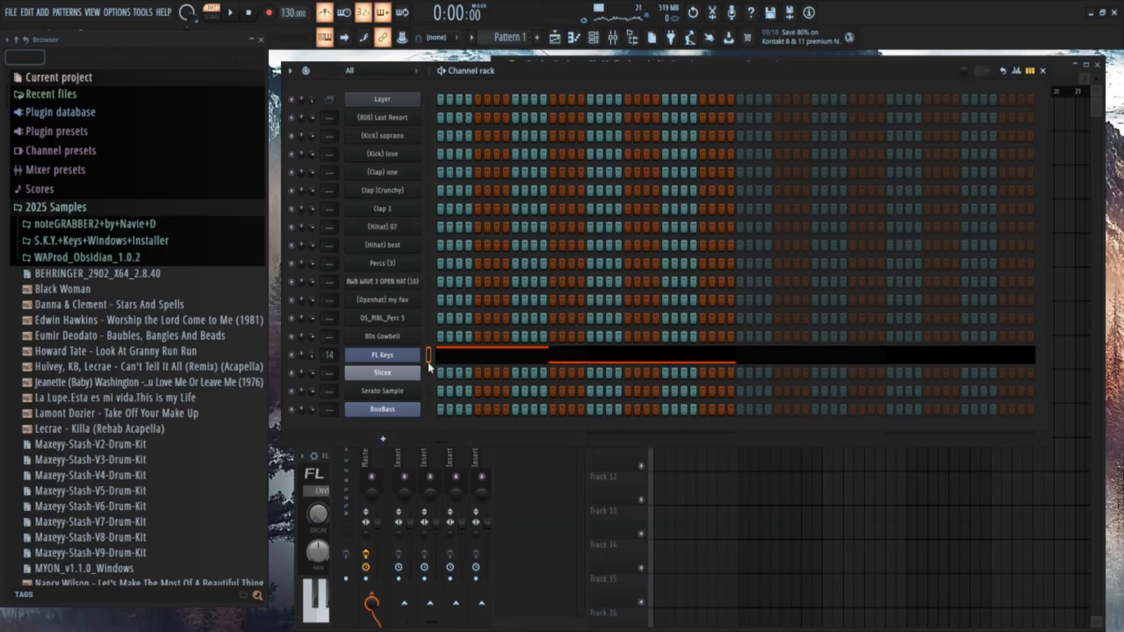
{"action": "key", "text": "F7"}
{"action": "key", "text": "F6"}
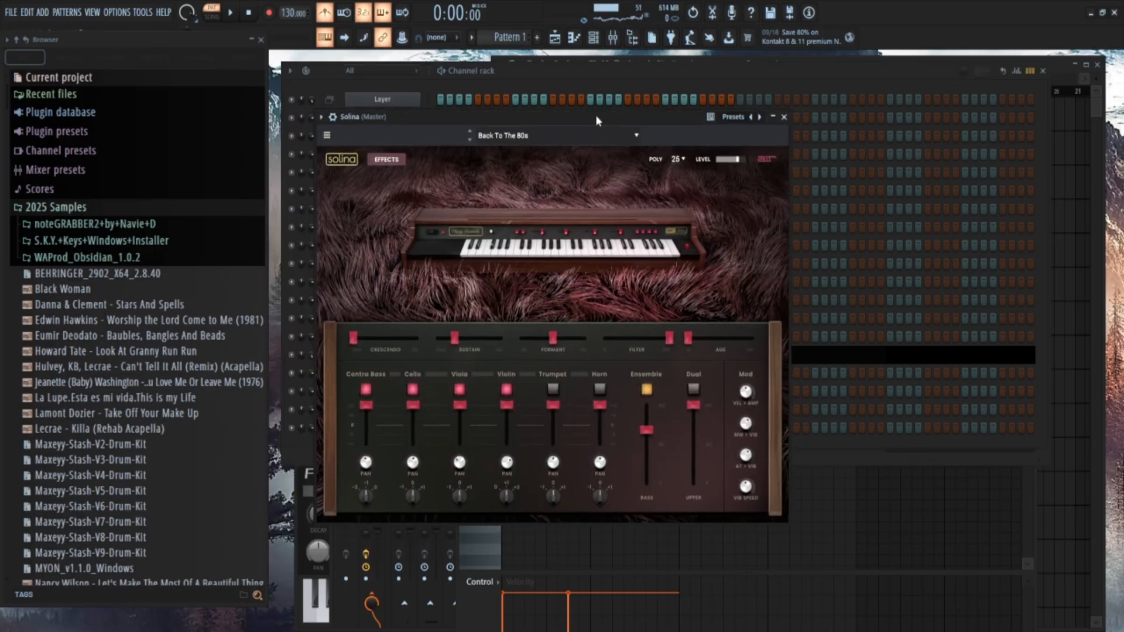
Move the Solina instrument window aside, close it and bring the FL Keys piano roll back into view.
{"action": "left_click_drag", "start_coordinate": [595, 115], "coordinate": [762, 165]}
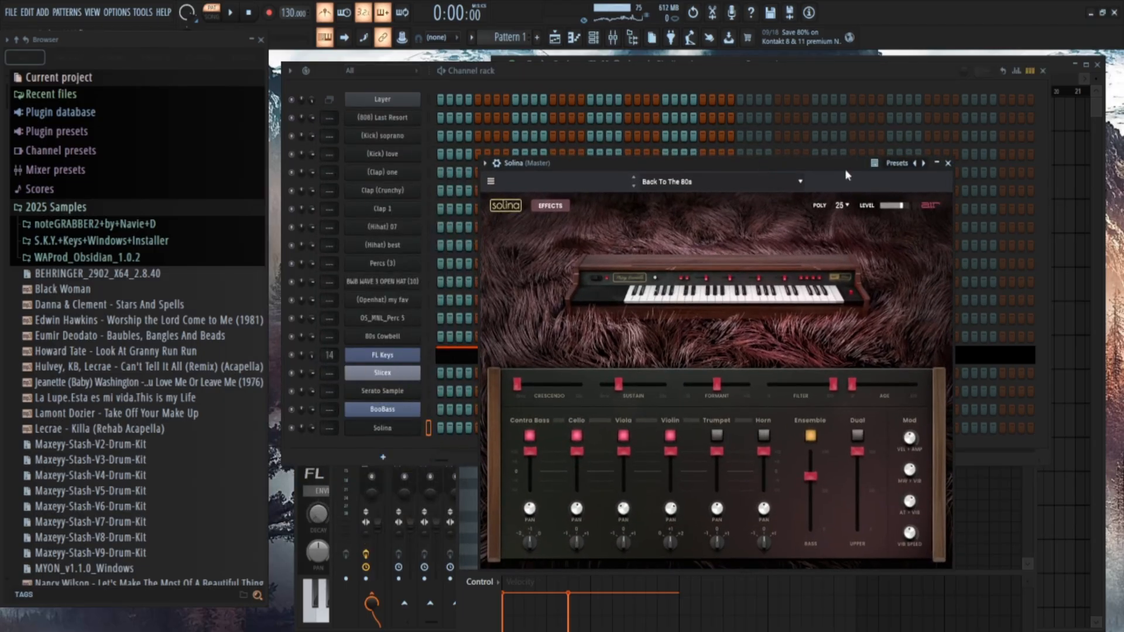
{"action": "left_click", "coordinate": [948, 164]}
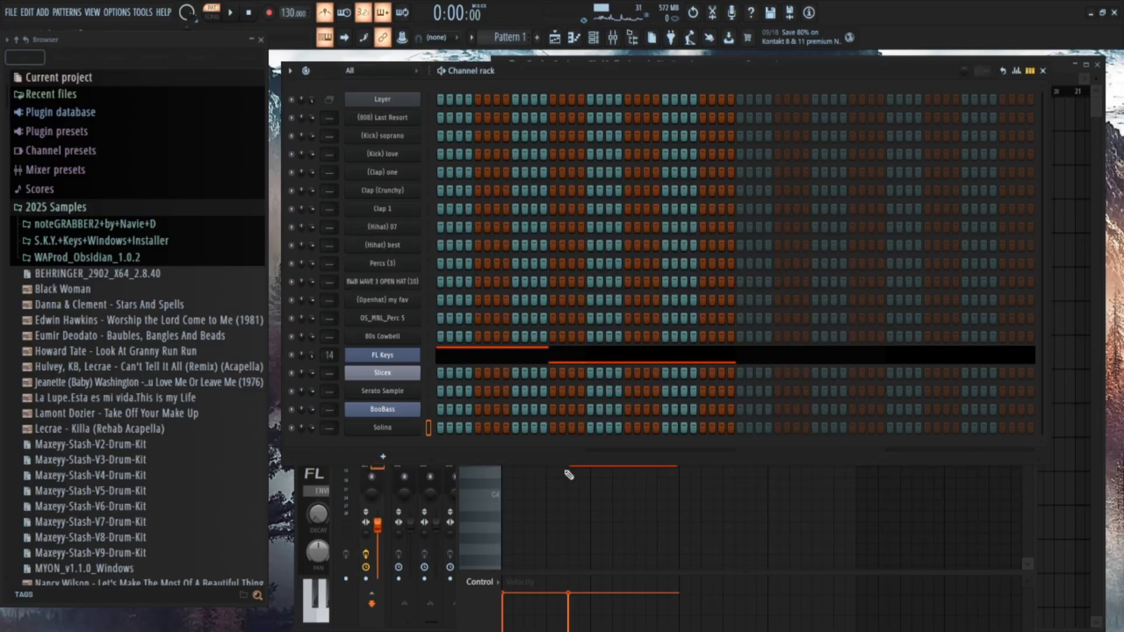
{"action": "left_click", "coordinate": [620, 533]}
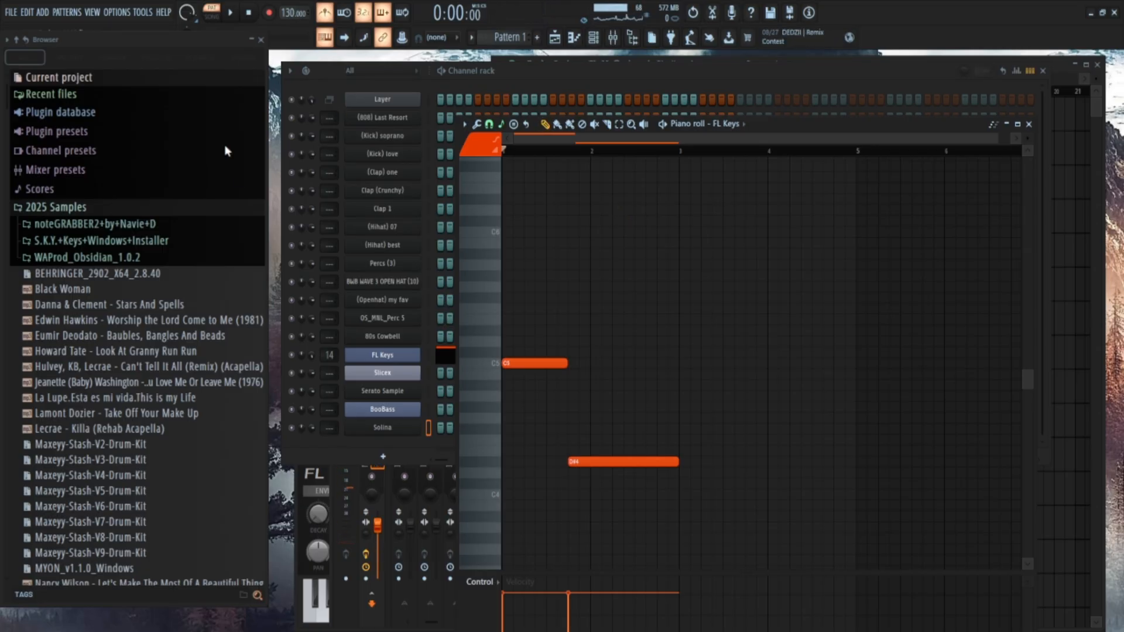
Try duplicating the C5 and D#4 notes into bars 3 and 4 during playback, and undo the duplication.
{"action": "key", "text": "space"}
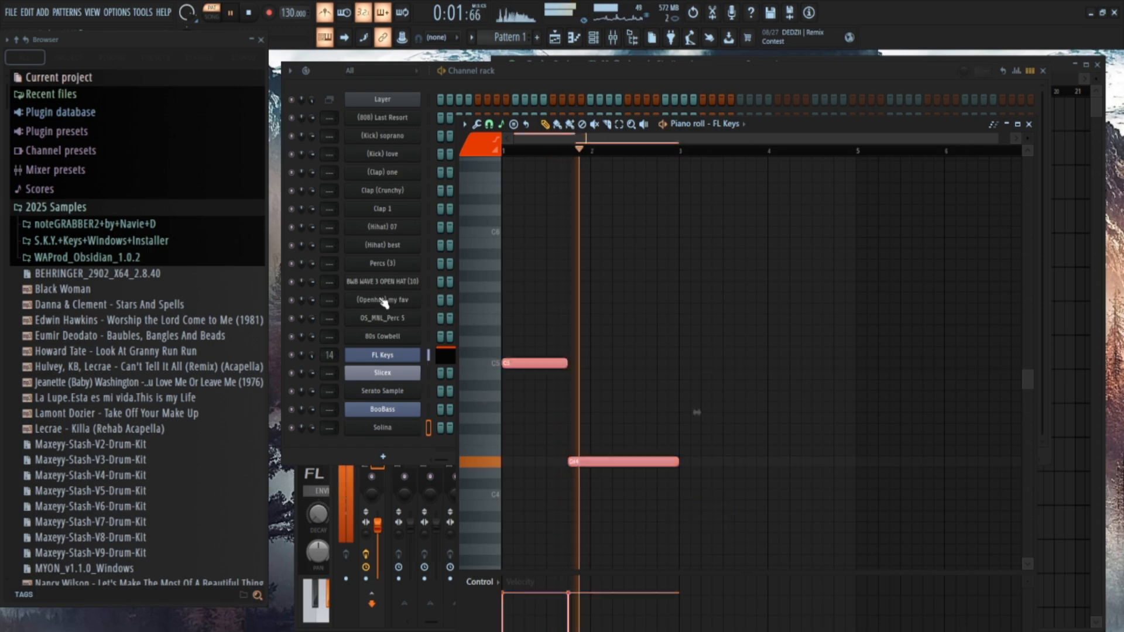
{"action": "left_click", "coordinate": [728, 334]}
{"action": "key", "text": "ctrl+b"}
{"action": "left_click", "coordinate": [728, 334]}
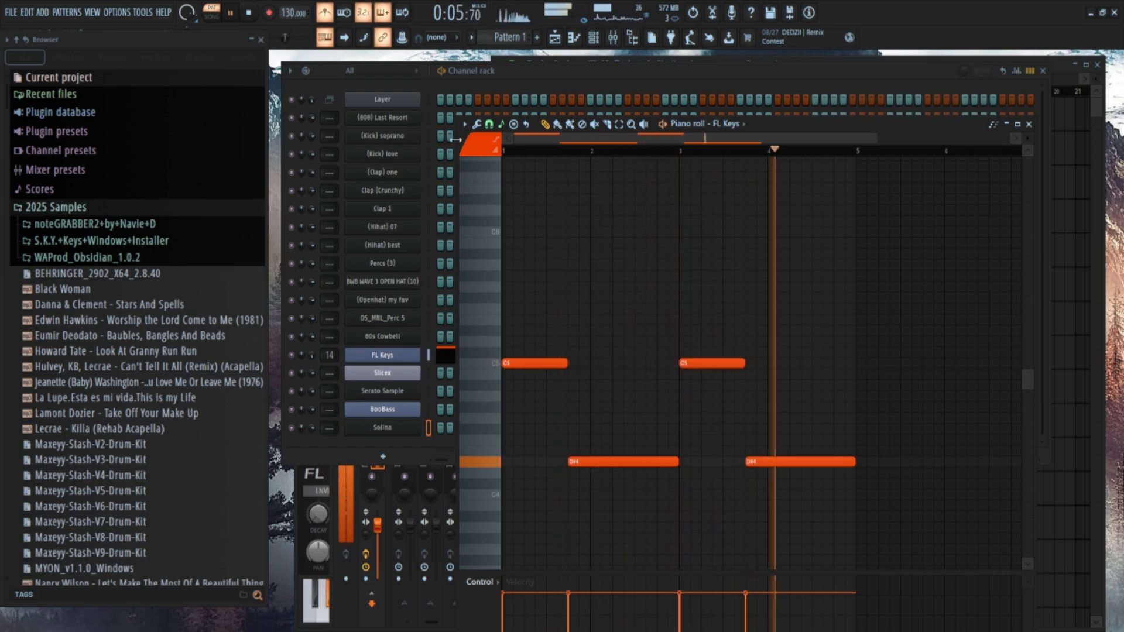
{"action": "key", "text": "space"}
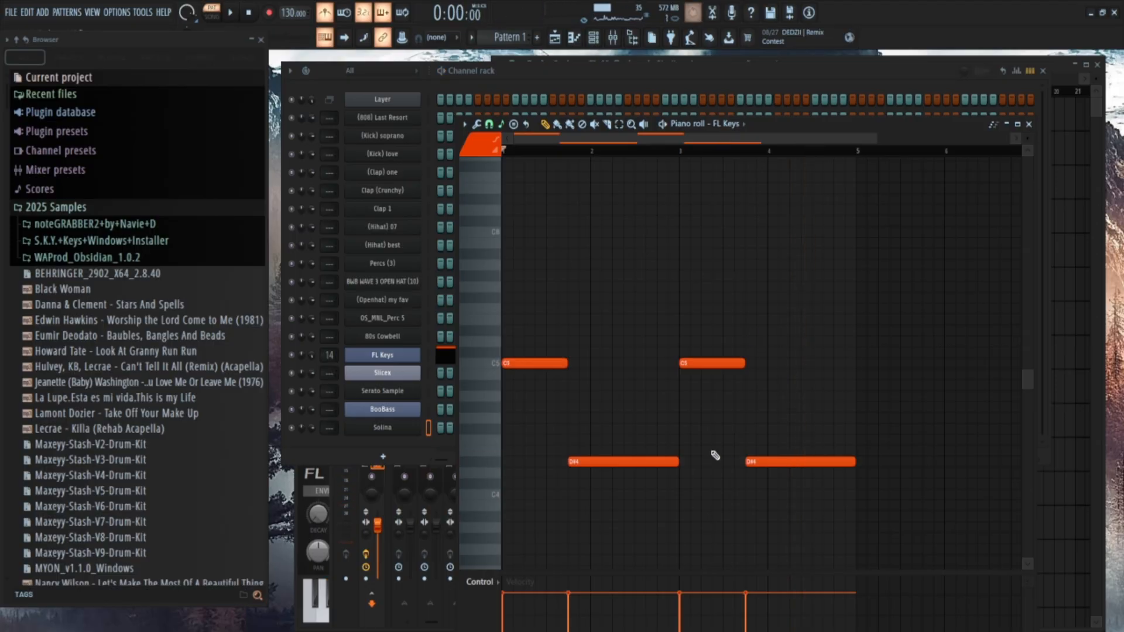
{"action": "key", "text": "ctrl+z"}
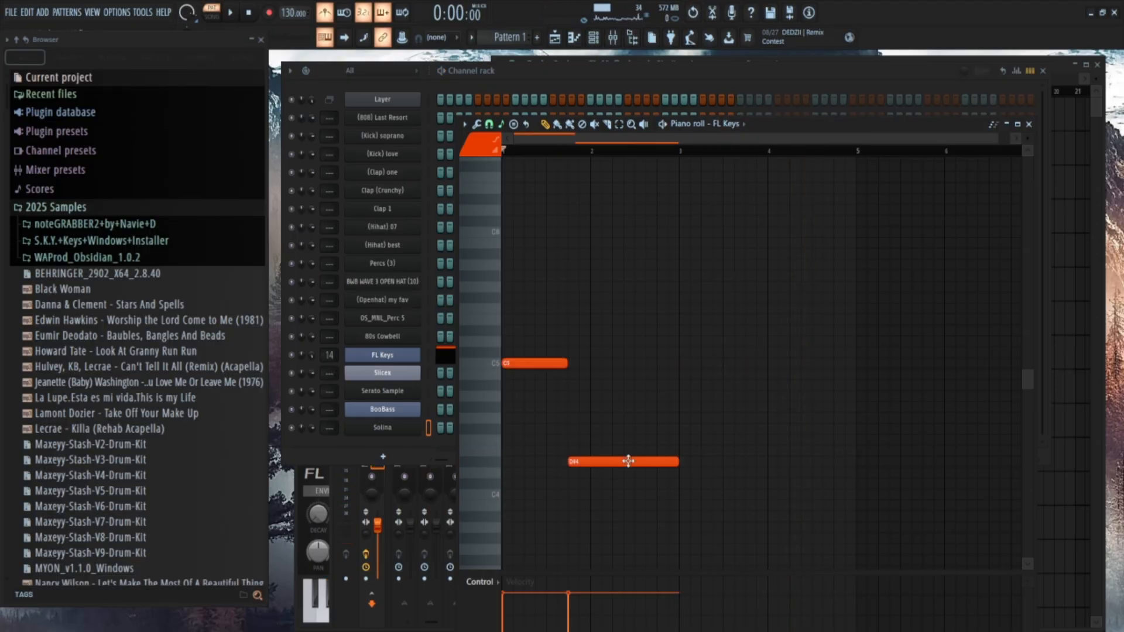
Try ending the D#4 note midway through bar 2 and duplicating the pair, and restore the note to the end of bar 2.
{"action": "mouse_move", "coordinate": [678, 462]}
{"action": "left_mouse_down"}
{"action": "mouse_move", "coordinate": [621, 483]}
{"action": "mouse_move", "coordinate": [640, 489]}
{"action": "left_mouse_up"}
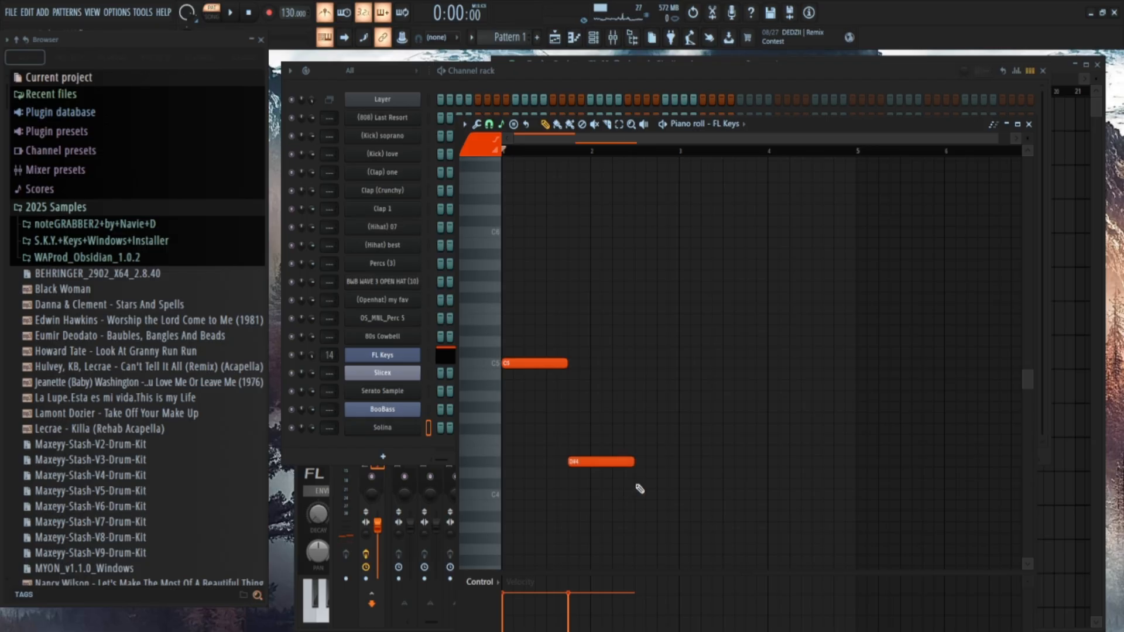
{"action": "key", "text": "ctrl+b"}
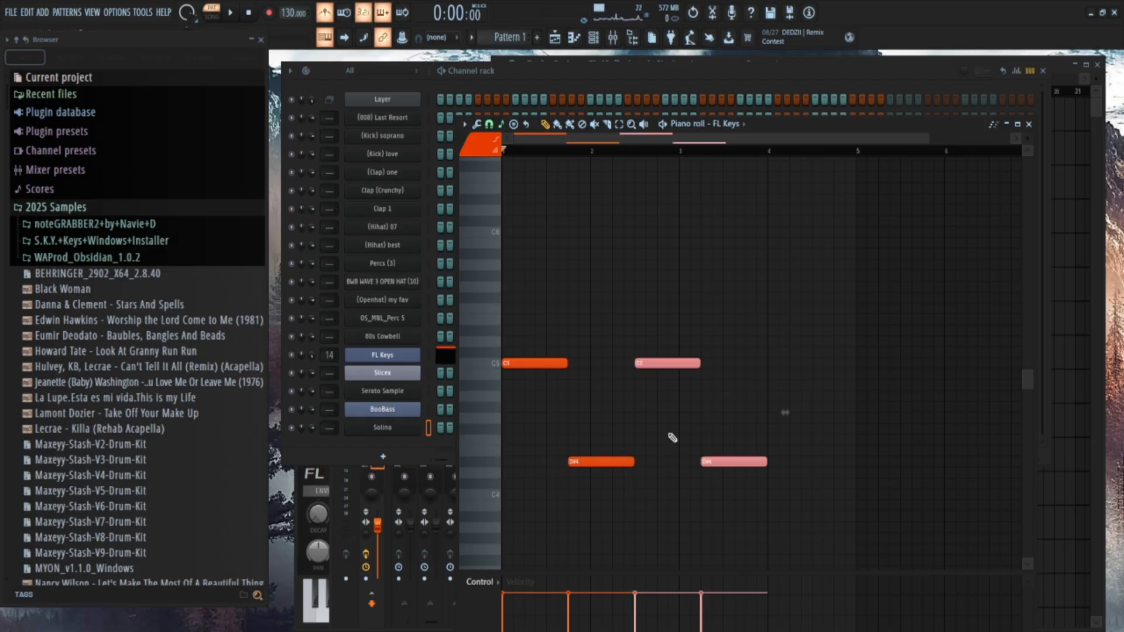
{"action": "left_click", "coordinate": [677, 504]}
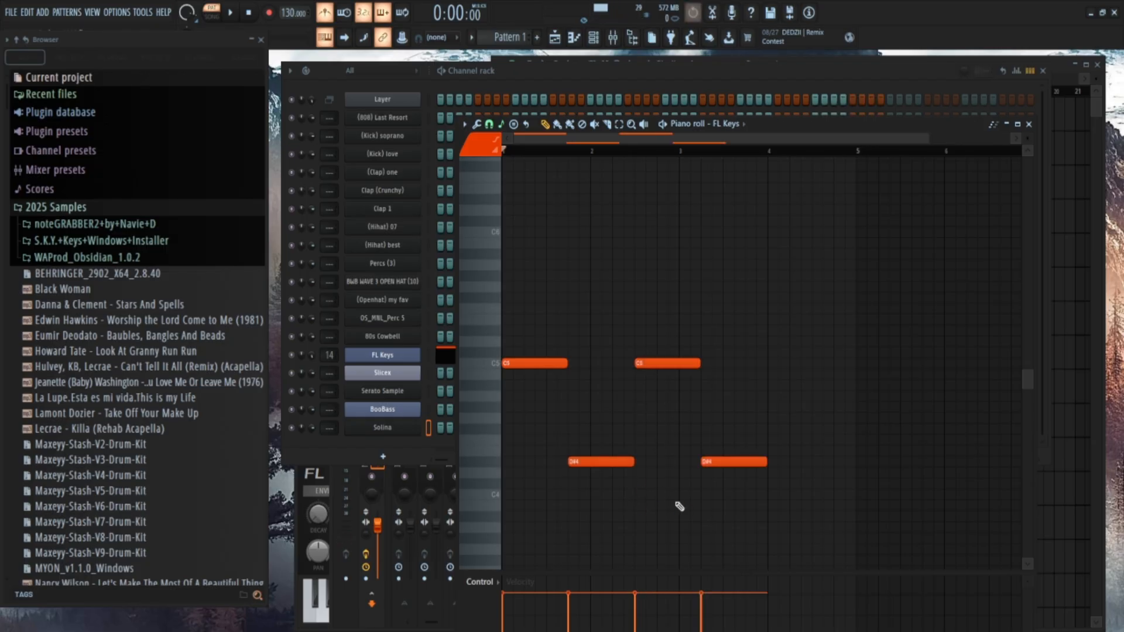
{"action": "key", "text": "ctrl+z"}
{"action": "key", "text": "ctrl+z"}
{"action": "left_click_drag", "start_coordinate": [637, 466], "coordinate": [691, 464]}
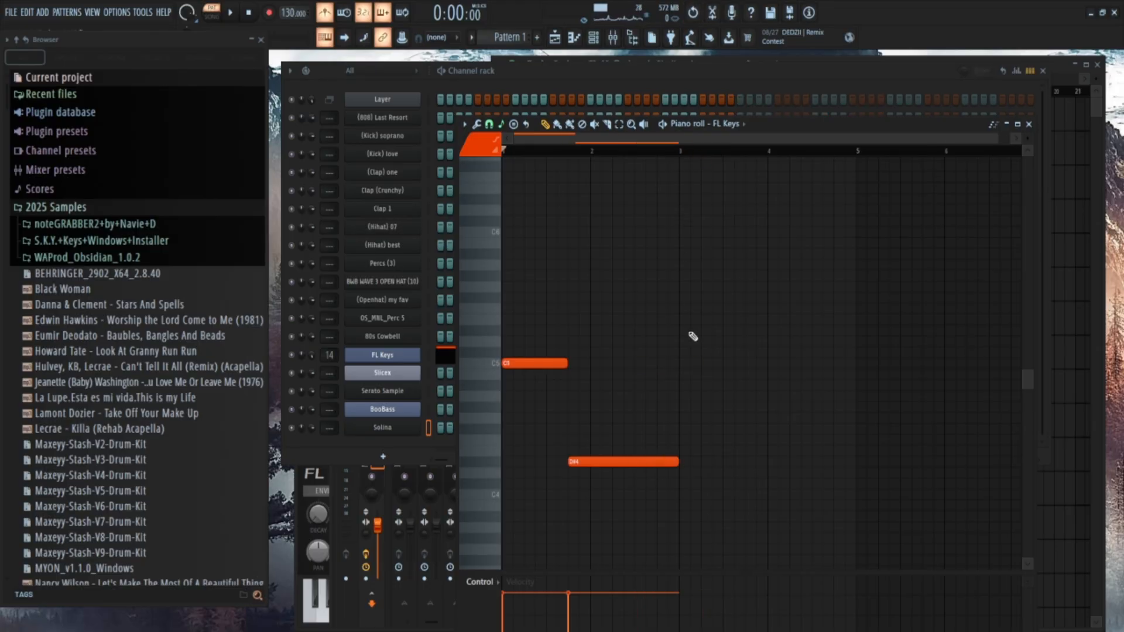
Duplicate the C5 and D#4 notes into bars 3 and 4 and clear the note selection.
{"action": "key", "text": "ctrl+b"}
{"action": "key", "text": "ctrl+d"}
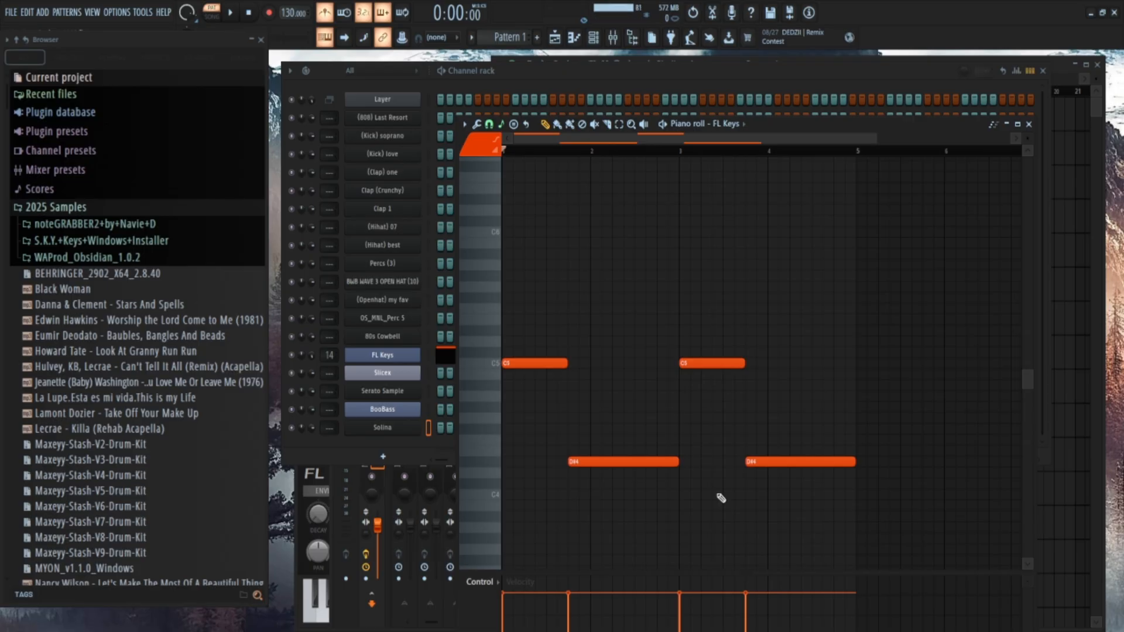
Play the four-bar pattern several times to compare tempos of 130 and 135 BPM, and close the piano roll.
{"action": "key", "text": "space"}
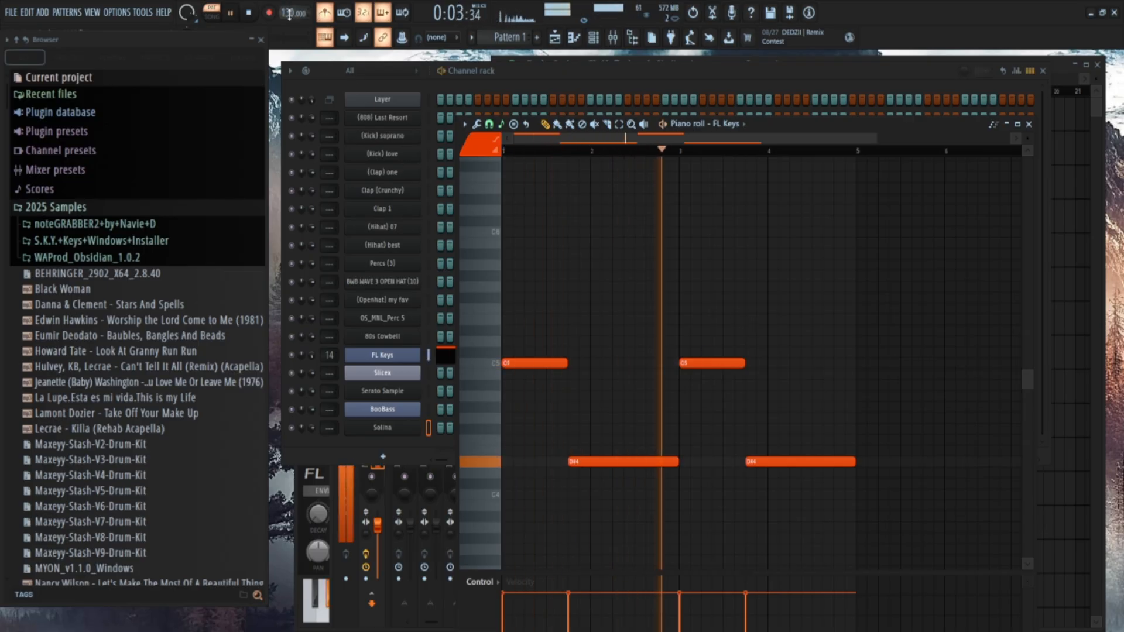
{"action": "key", "text": "space"}
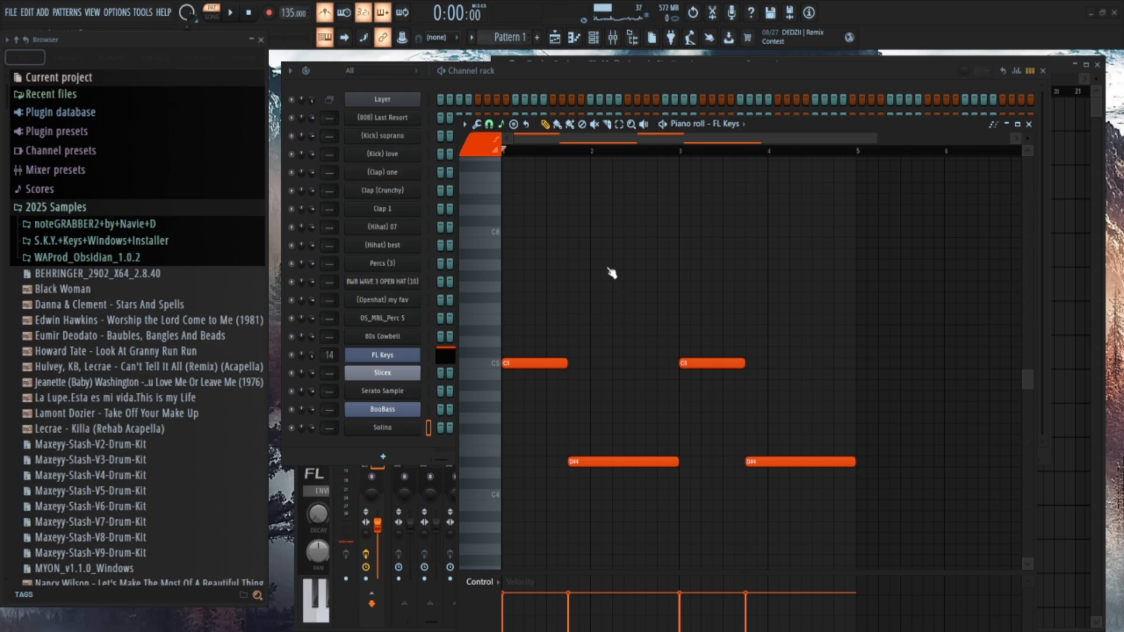
{"action": "key", "text": "space"}
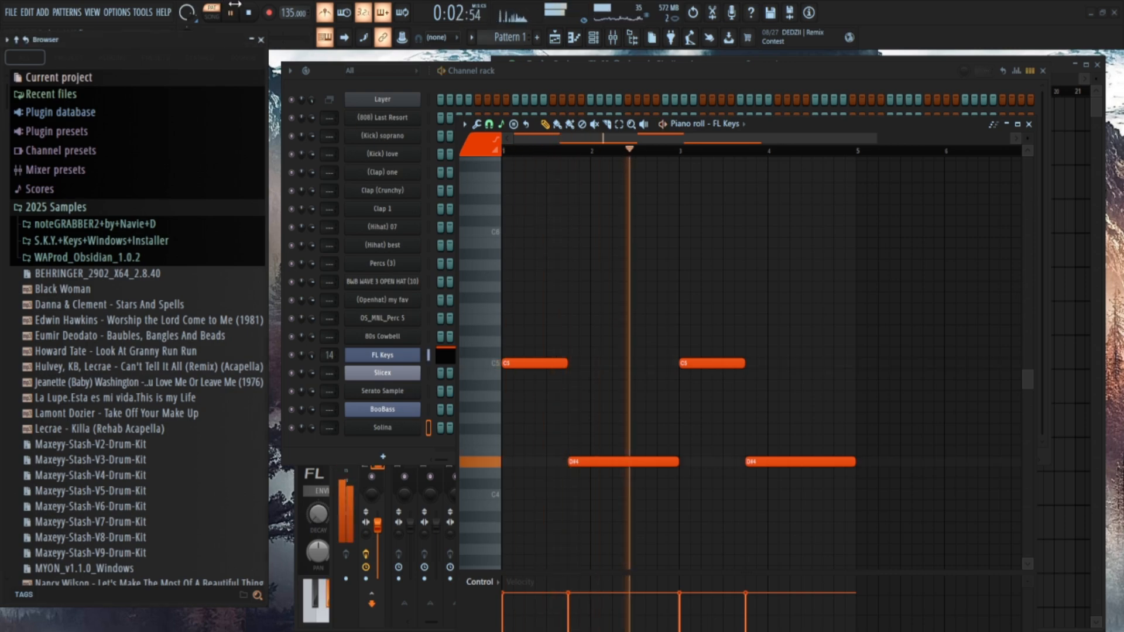
{"action": "key", "text": "space"}
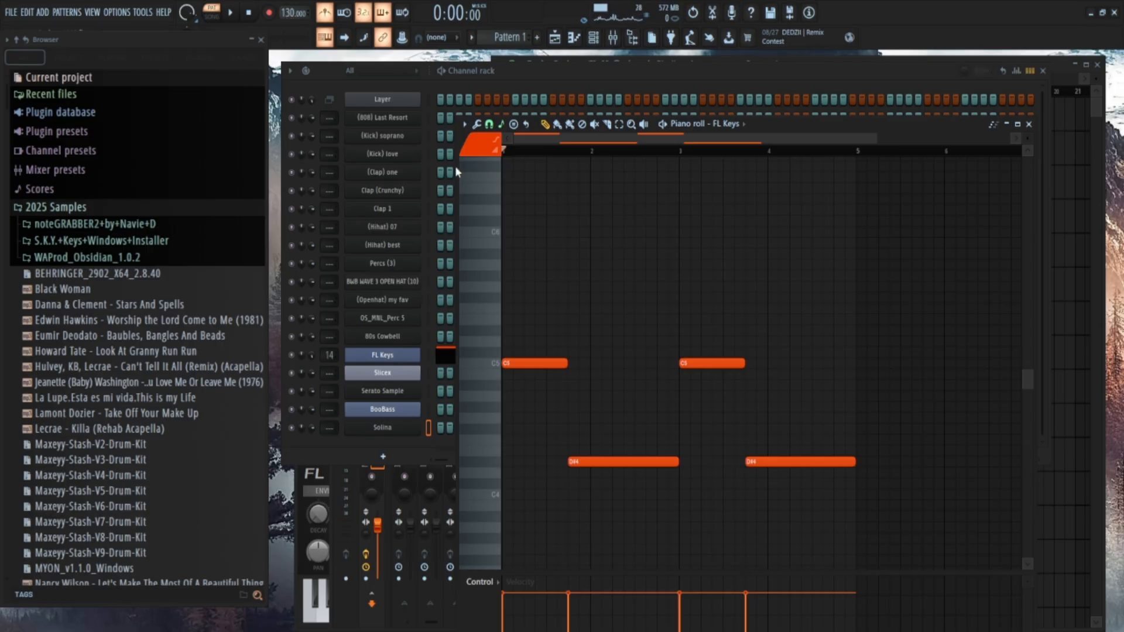
{"action": "key", "text": "space"}
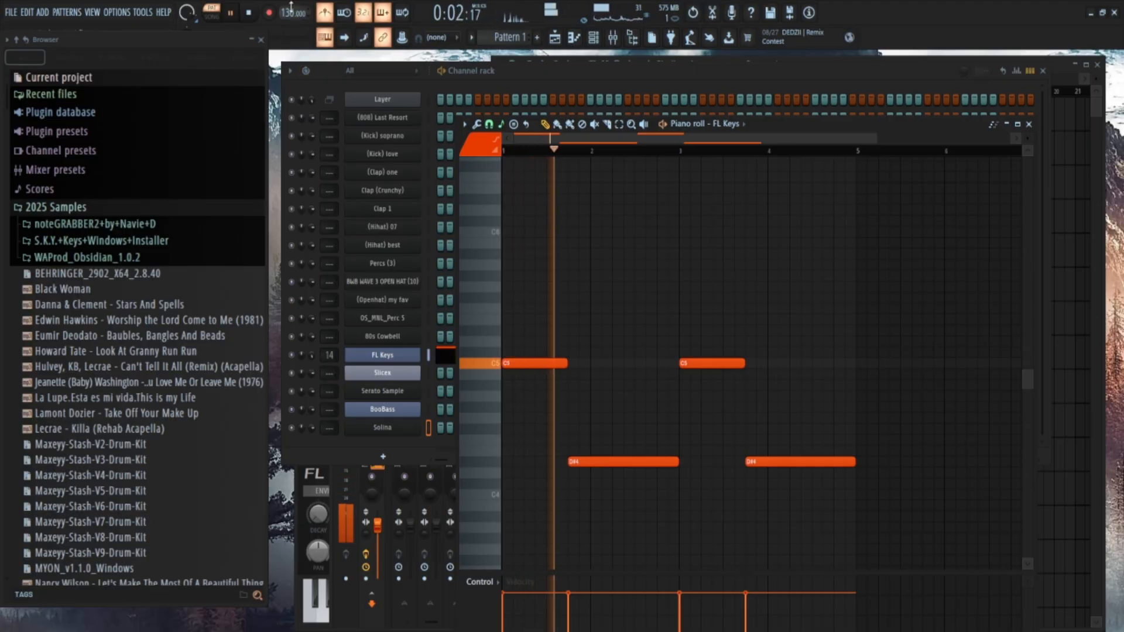
{"action": "key", "text": "space"}
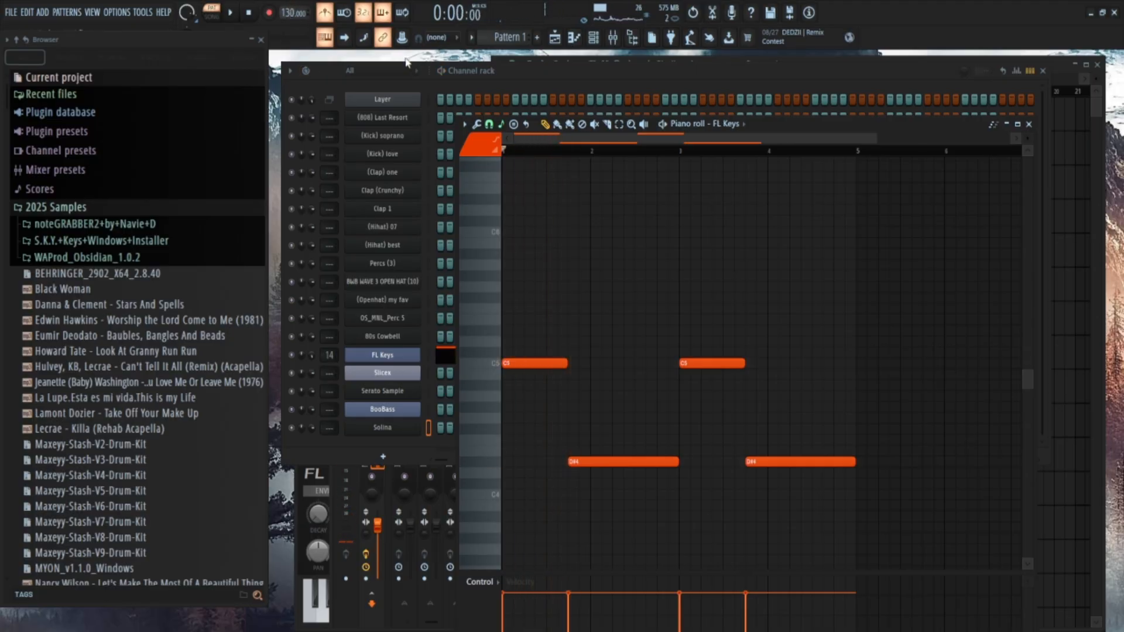
{"action": "key", "text": "space"}
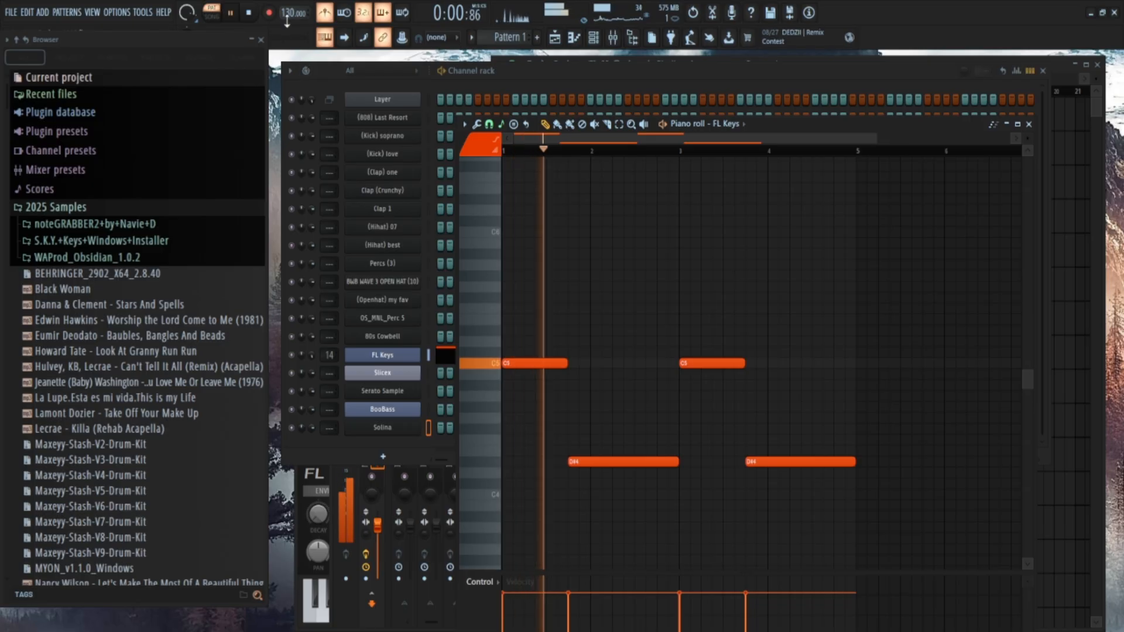
{"action": "key", "text": "space"}
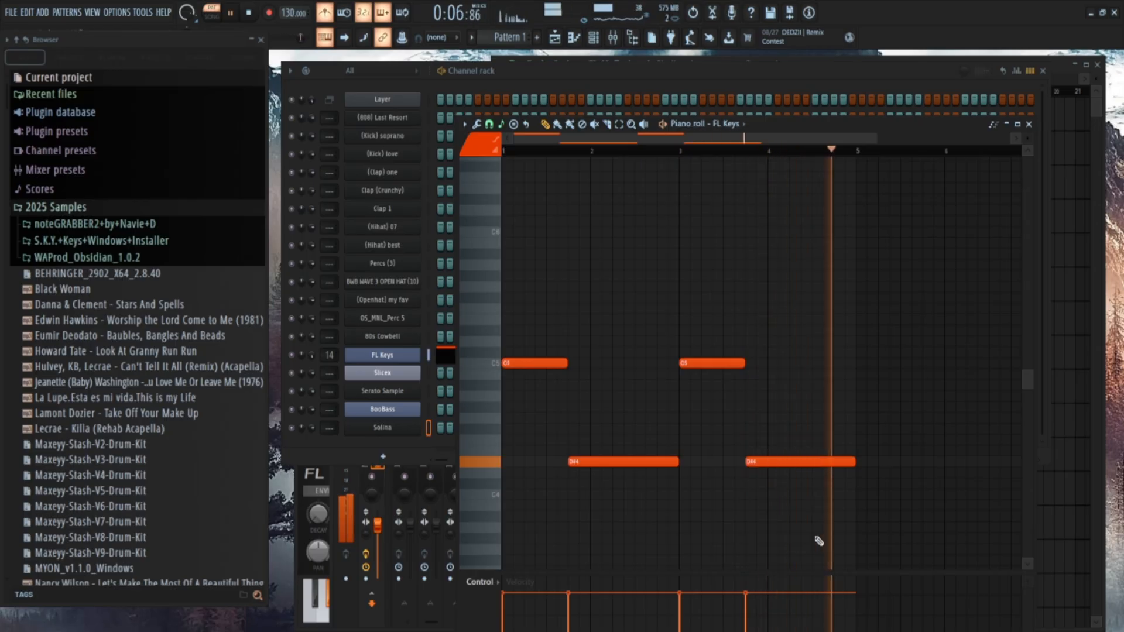
{"action": "key", "text": "space"}
{"action": "left_click", "coordinate": [1029, 124]}
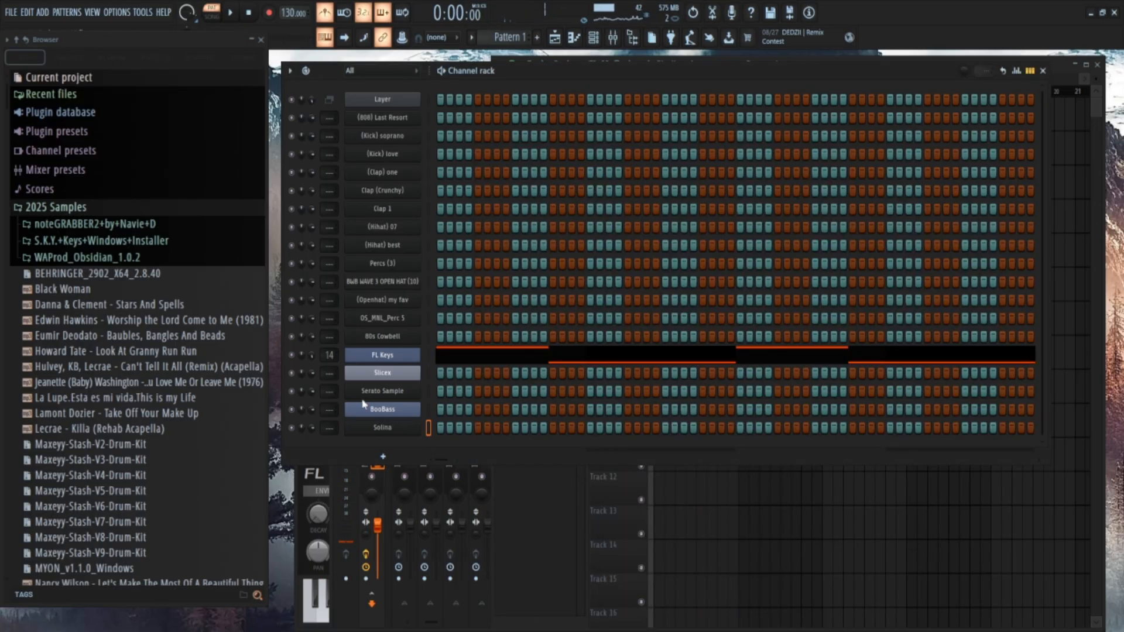
Play the FL Keys pattern again from the channel rack and open the Solina instrument.
{"action": "key", "text": "space"}
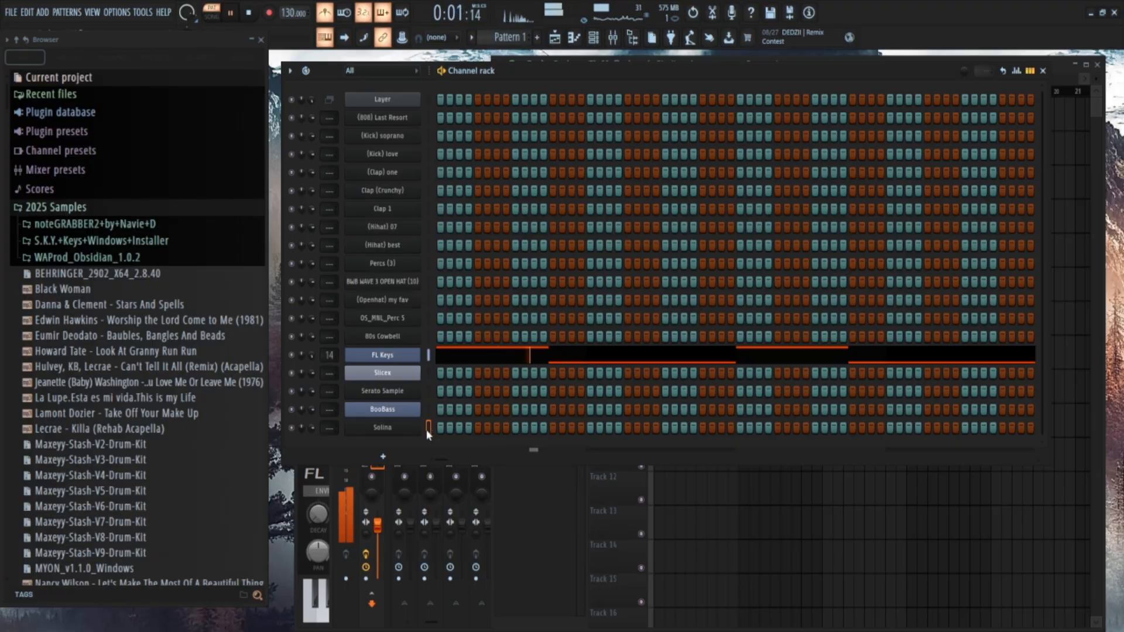
{"action": "key", "text": "space"}
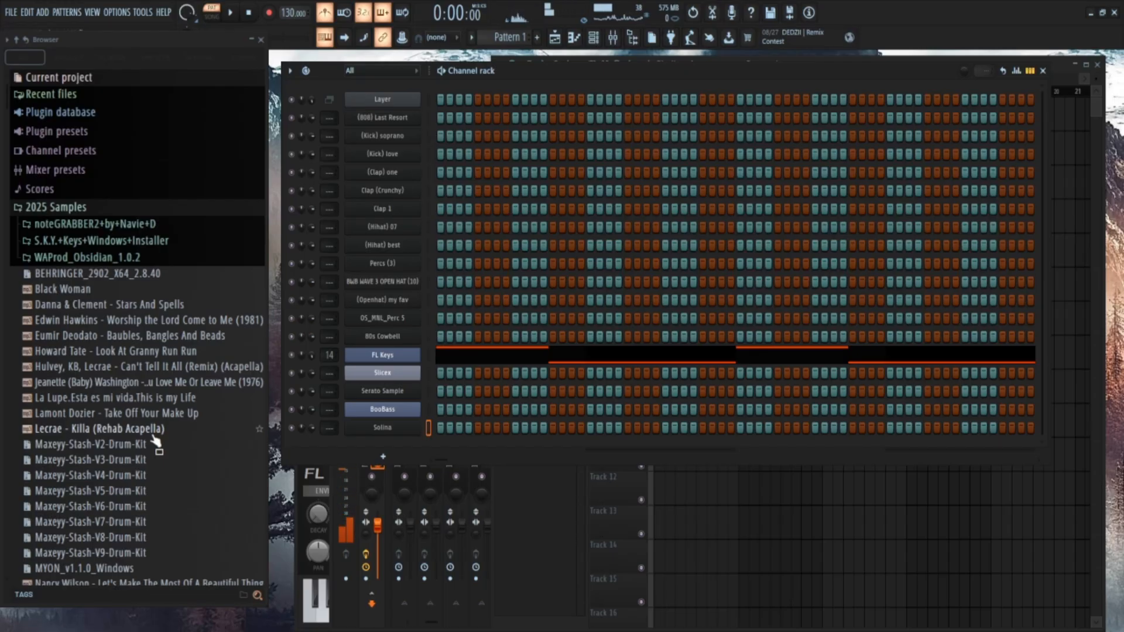
{"action": "left_click", "coordinate": [380, 428]}
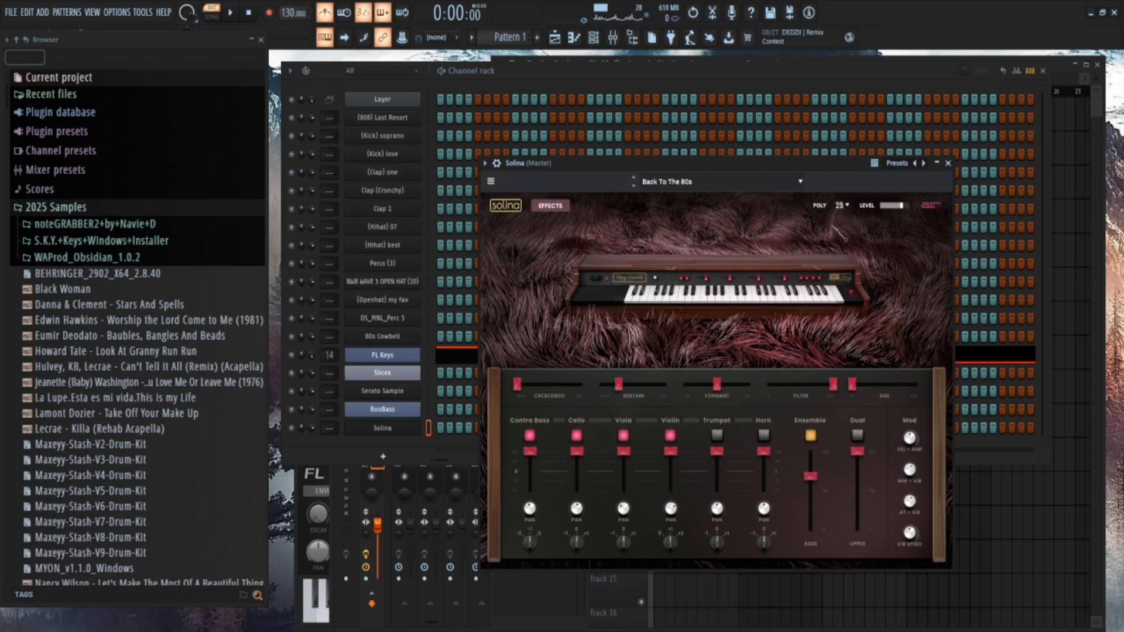
Load the Hero preset in Solina, close the instrument and open its piano roll.
{"action": "left_click", "coordinate": [862, 338]}
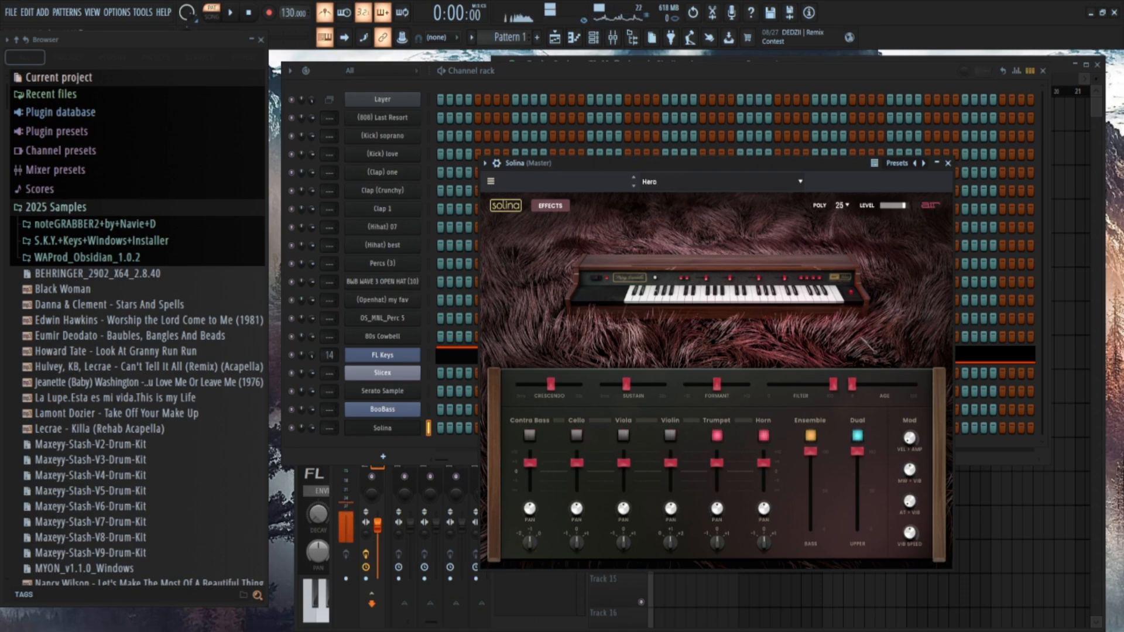
{"action": "left_click", "coordinate": [947, 164]}
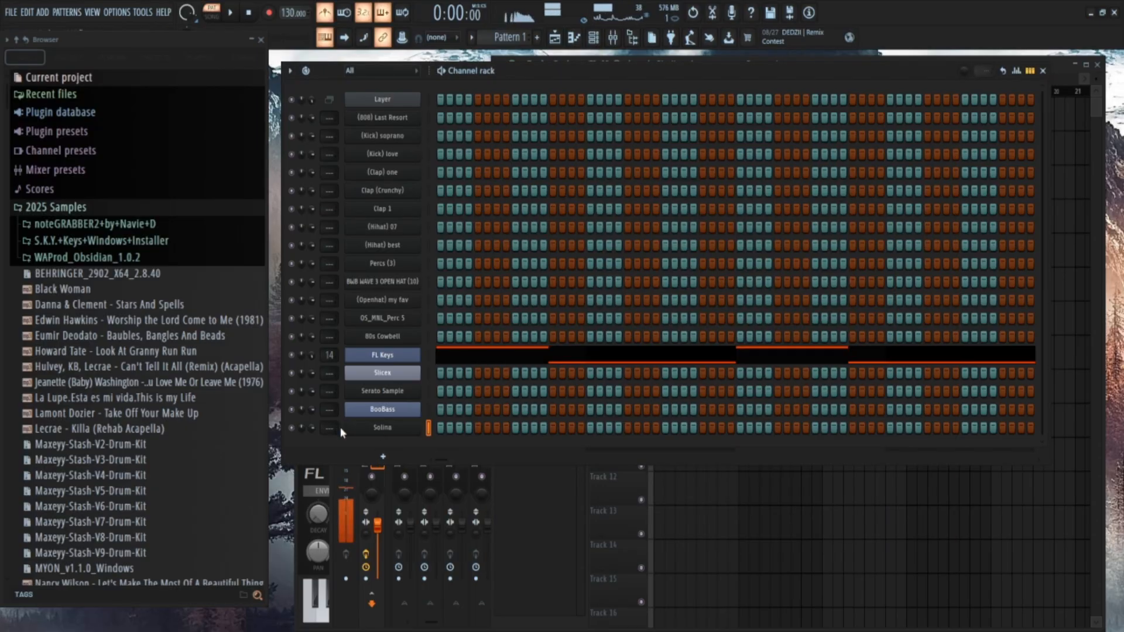
{"action": "key", "text": "F7"}
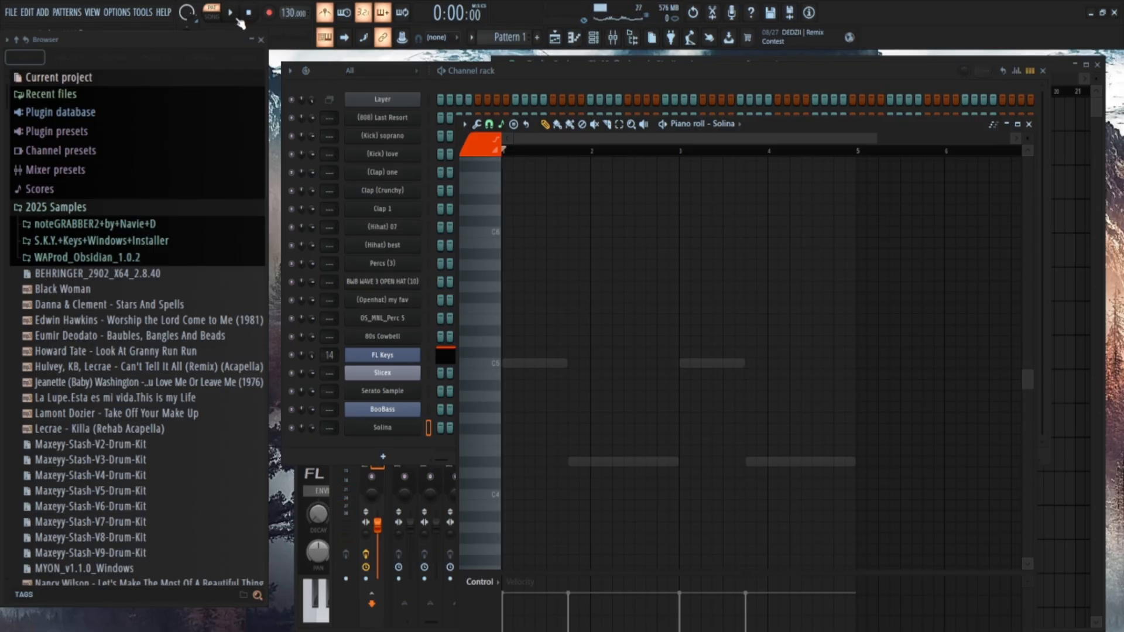
Enter a seven-note Solina melody of C5, D5, D#5, G#5, G5, F5 and D#5 from bar 2 to bar 4 and play it.
{"action": "key", "text": "space"}
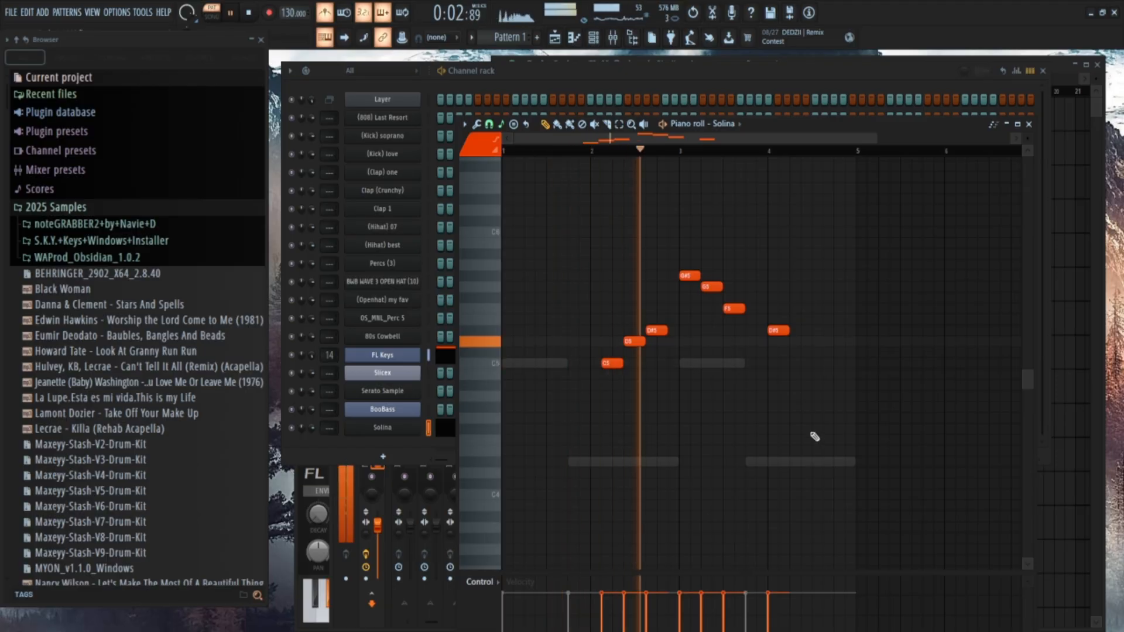
{"action": "key", "text": "space"}
{"action": "key", "text": "space"}
{"action": "left_click_drag", "start_coordinate": [820, 446], "coordinate": [600, 193]}
{"action": "key", "text": "space"}
{"action": "key", "text": "space"}
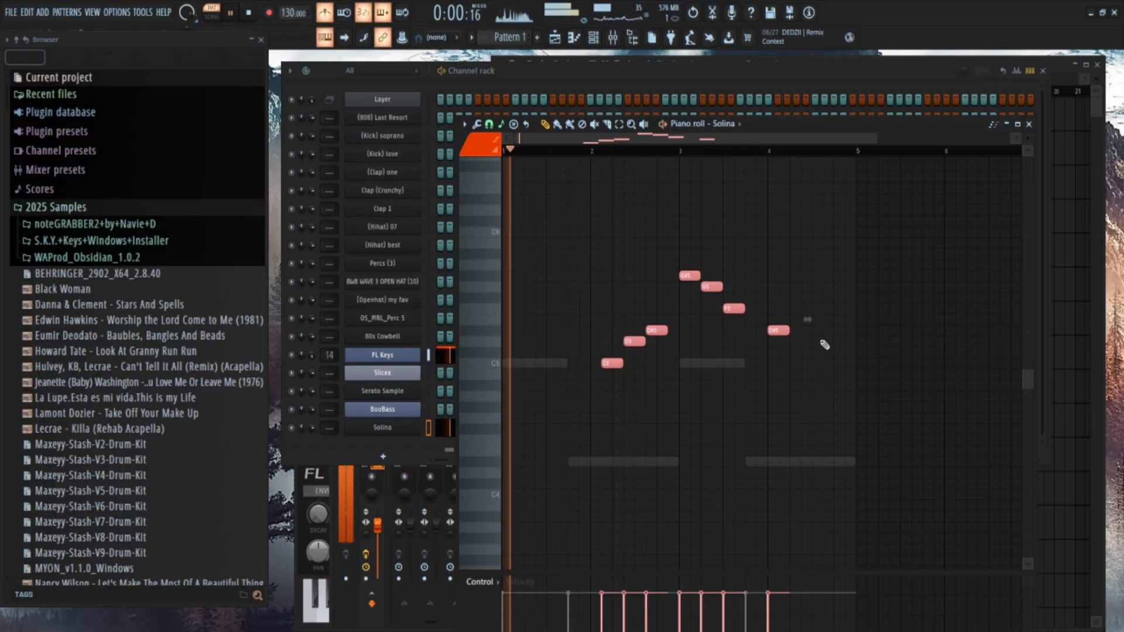
Move the D5 and first D#5 notes, with those following, earlier so they start at half-beat intervals after C5.
{"action": "left_click_drag", "start_coordinate": [820, 342], "coordinate": [495, 237]}
{"action": "scroll", "coordinate": [637, 384], "scroll_direction": "up", "scroll_amount": 2, "text": "ctrl"}
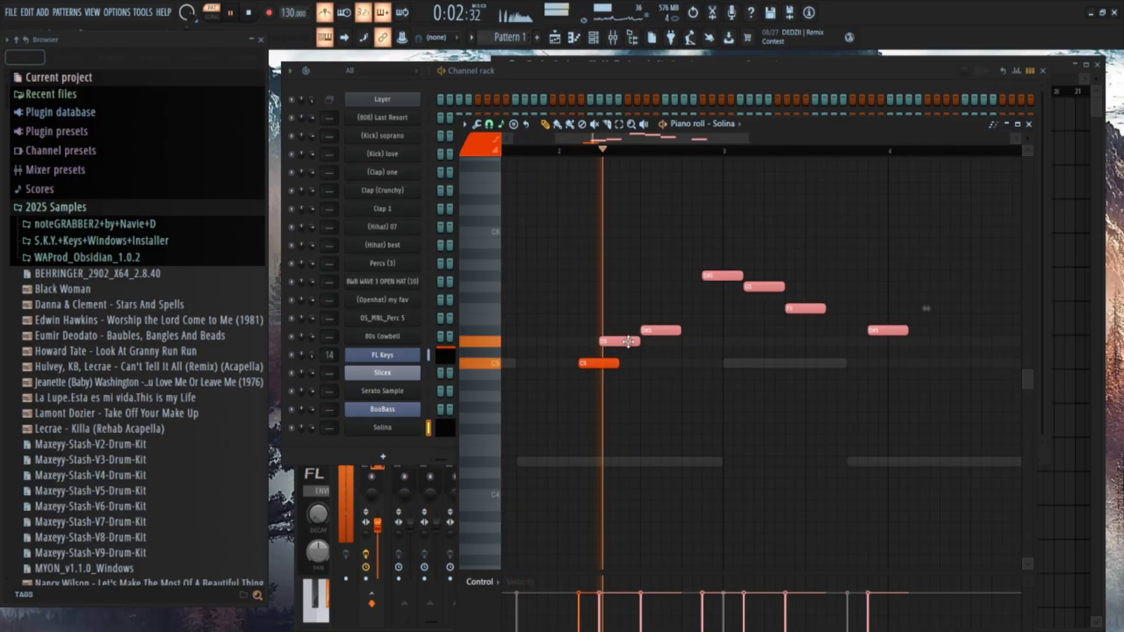
{"action": "left_click", "coordinate": [1007, 347], "text": "ctrl"}
{"action": "left_click_drag", "start_coordinate": [982, 345], "coordinate": [654, 262]}
{"action": "left_click_drag", "start_coordinate": [657, 332], "coordinate": [636, 332]}
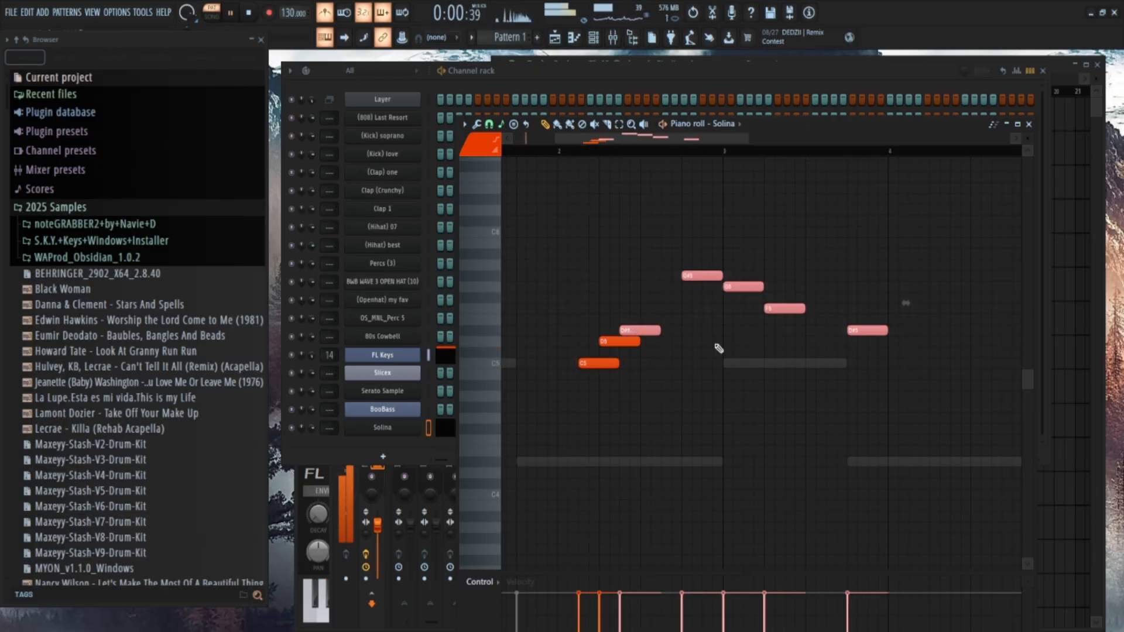
Pull the G#5, G5, F5 and final D#5 notes earlier so the melody continues at half-beat intervals.
{"action": "left_click_drag", "start_coordinate": [705, 275], "coordinate": [664, 276]}
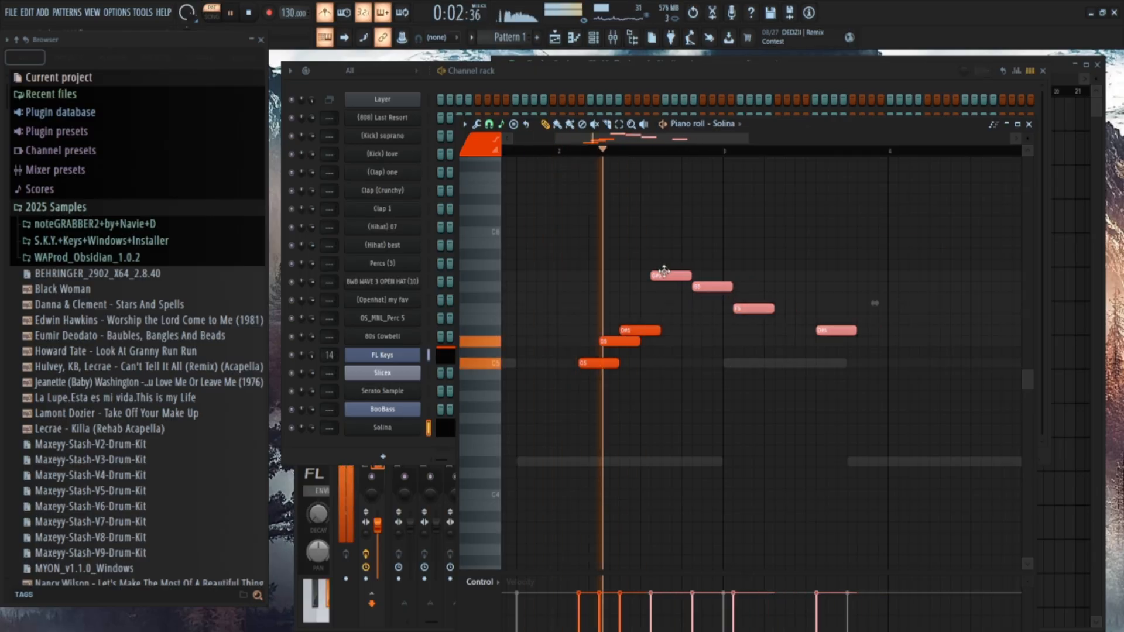
{"action": "left_click_drag", "start_coordinate": [917, 402], "coordinate": [682, 269]}
{"action": "left_click_drag", "start_coordinate": [705, 287], "coordinate": [685, 287]}
{"action": "left_click_drag", "start_coordinate": [885, 392], "coordinate": [699, 312]}
{"action": "key", "text": "space"}
{"action": "key", "text": "space"}
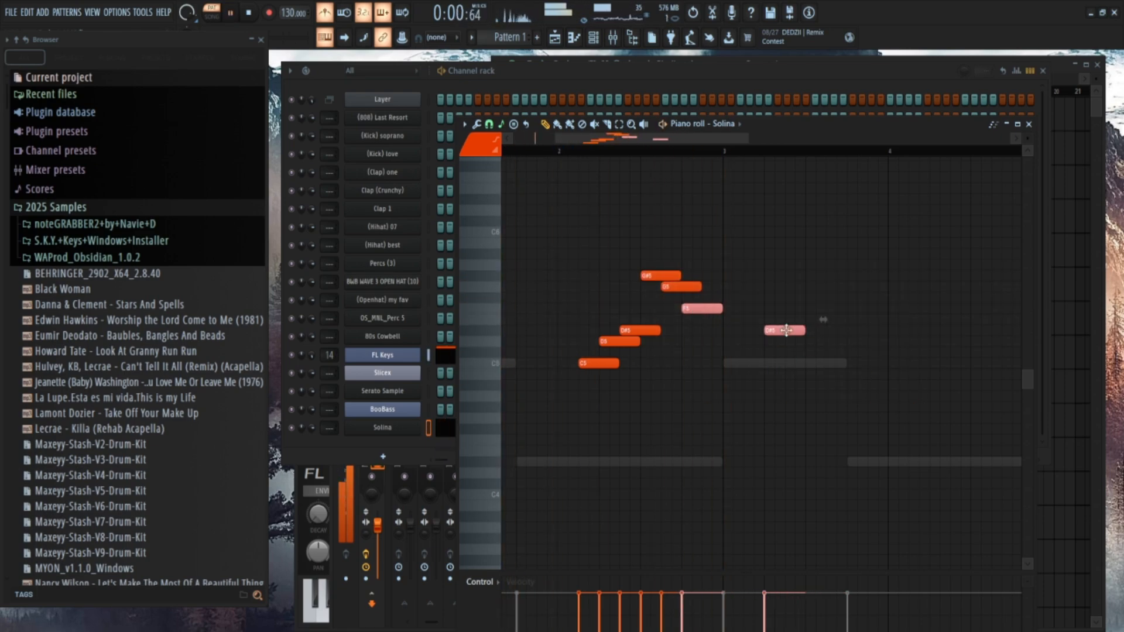
{"action": "left_click", "coordinate": [781, 303]}
{"action": "left_click_drag", "start_coordinate": [794, 331], "coordinate": [725, 326]}
Play the melody, apply quick legato to remove the overlaps, and shorten the final D#5 note to end at bar 3.
{"action": "key", "text": "space"}
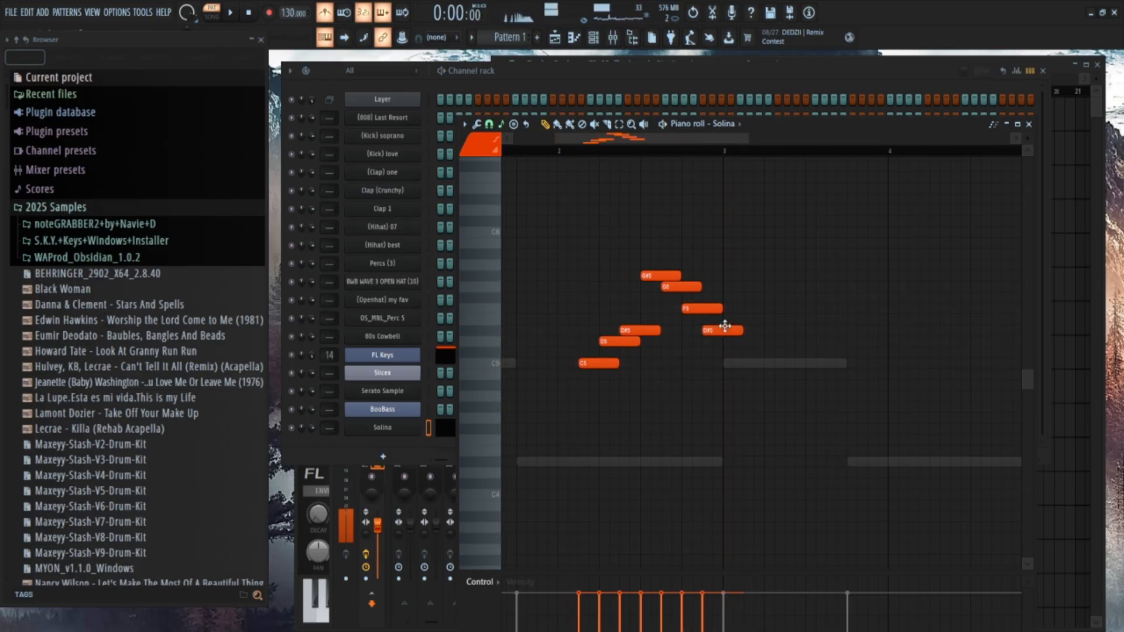
{"action": "key", "text": "space"}
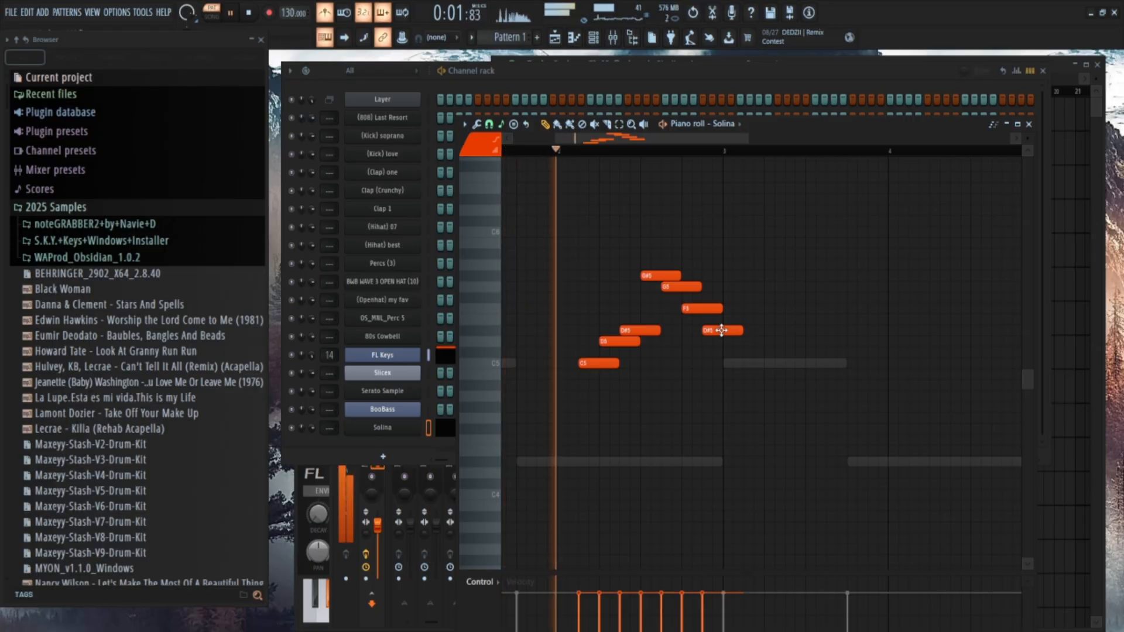
{"action": "key", "text": "ctrl+l"}
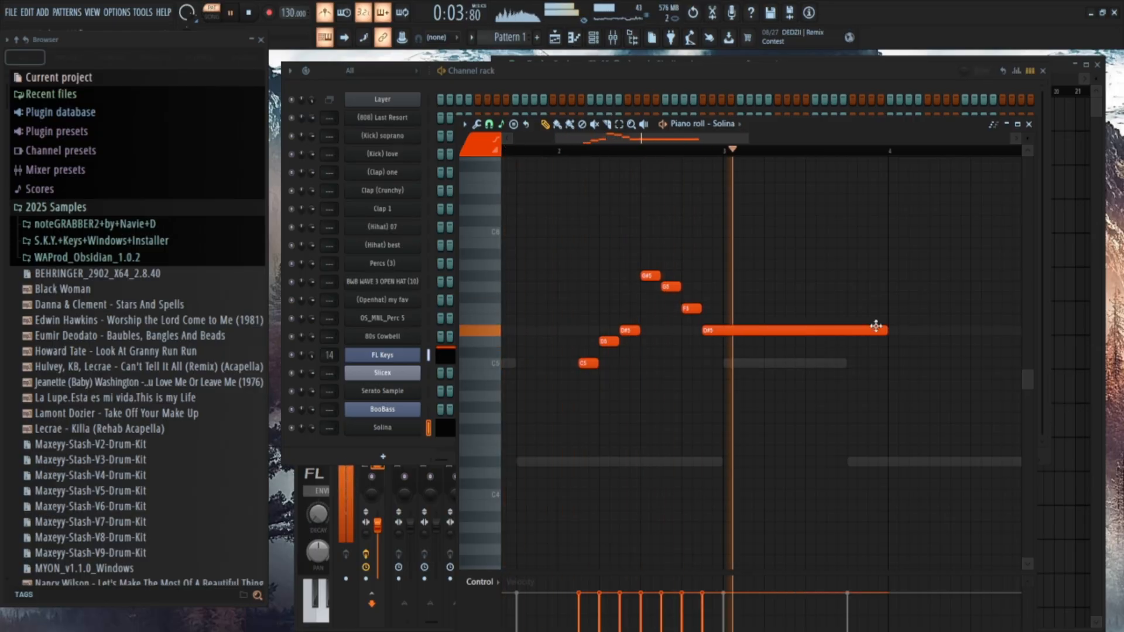
{"action": "left_click_drag", "start_coordinate": [886, 331], "coordinate": [724, 337]}
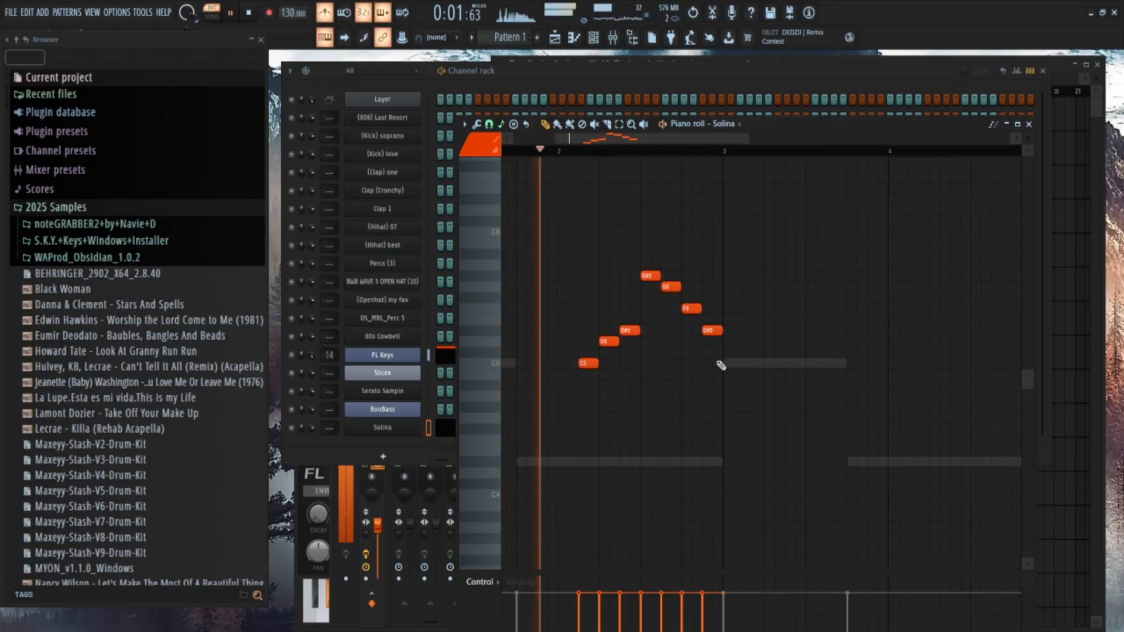
{"action": "key", "text": "space"}
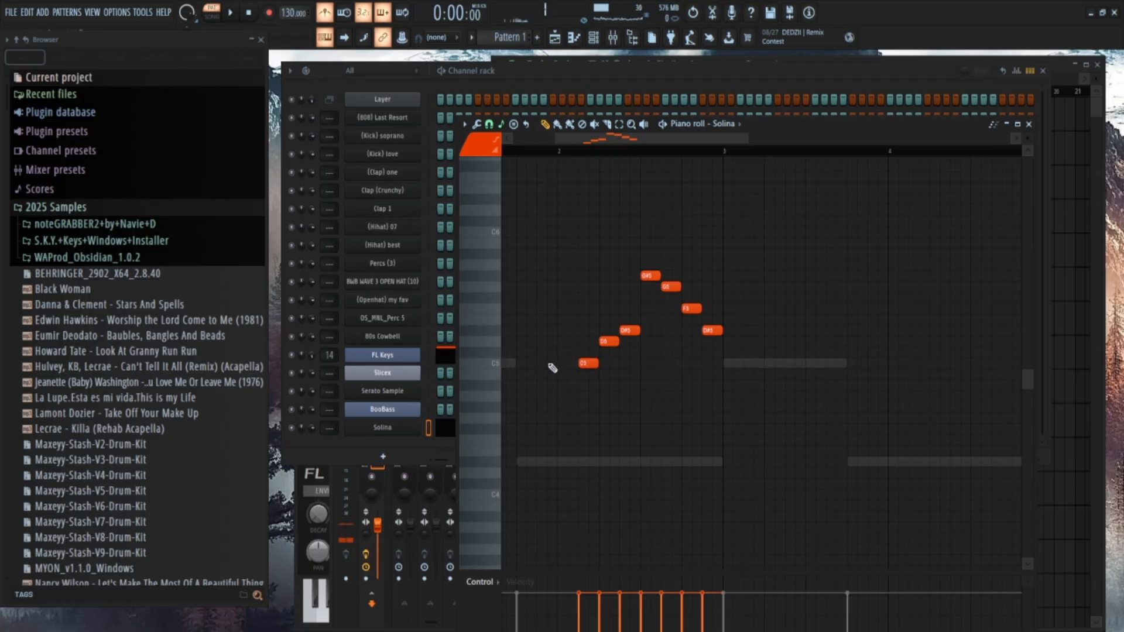
Try a C5 note at the start of bar 1 extended by quick legato, and undo the extension.
{"action": "scroll", "coordinate": [527, 363], "scroll_direction": "left", "scroll_amount": 2}
{"action": "scroll", "coordinate": [545, 384], "scroll_direction": "left", "scroll_amount": 2}
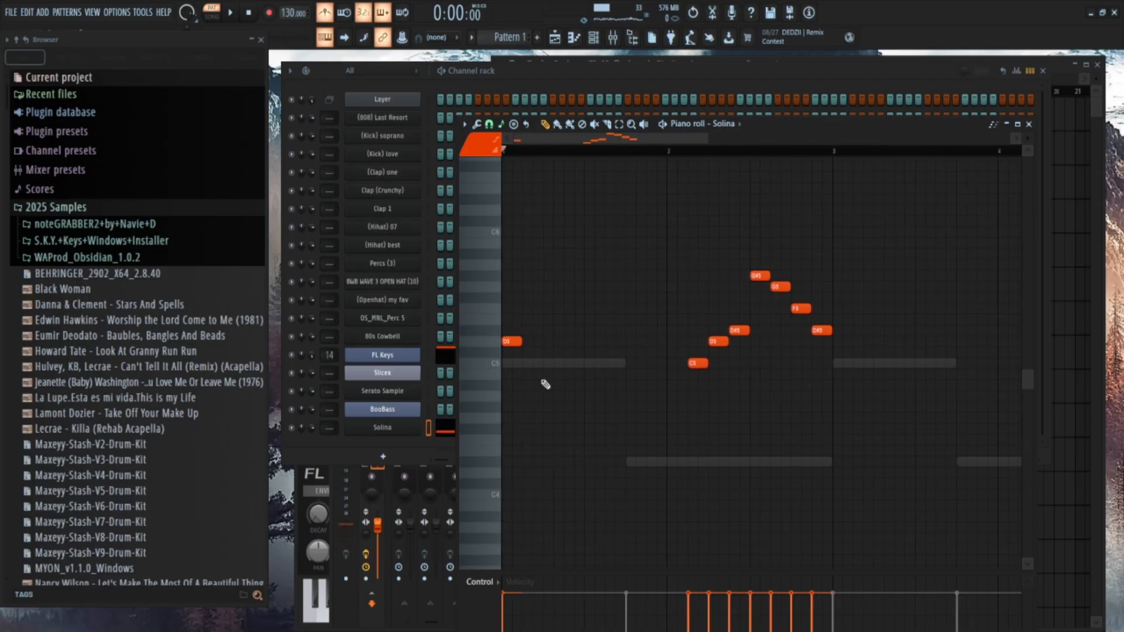
{"action": "left_click_drag", "start_coordinate": [514, 342], "coordinate": [514, 364]}
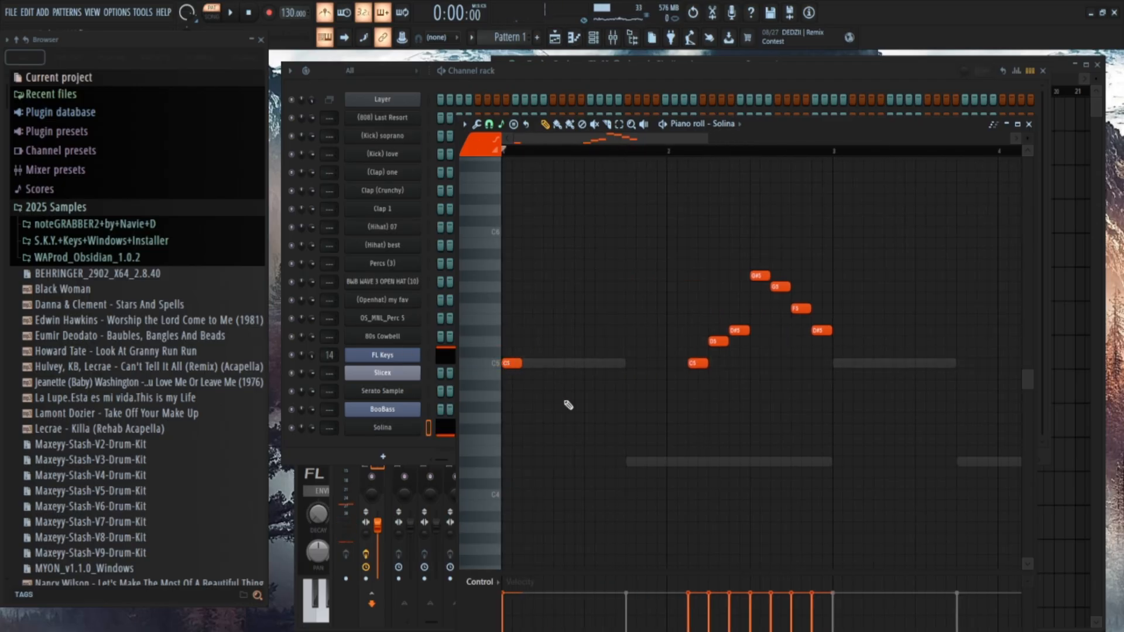
{"action": "key", "text": "ctrl+l"}
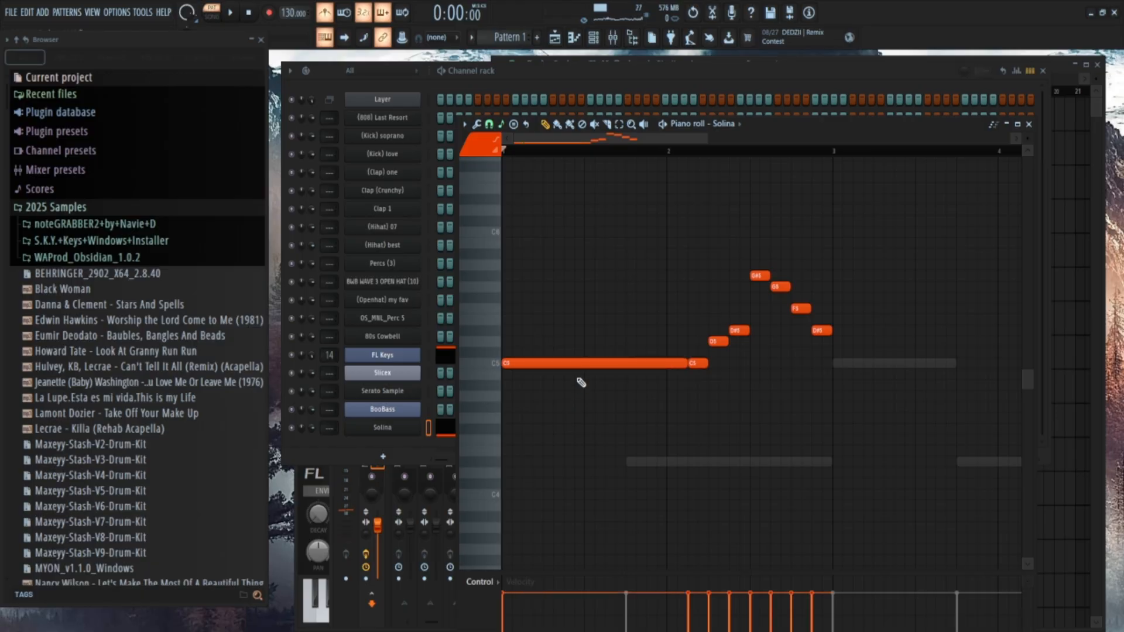
{"action": "key", "text": "ctrl+z"}
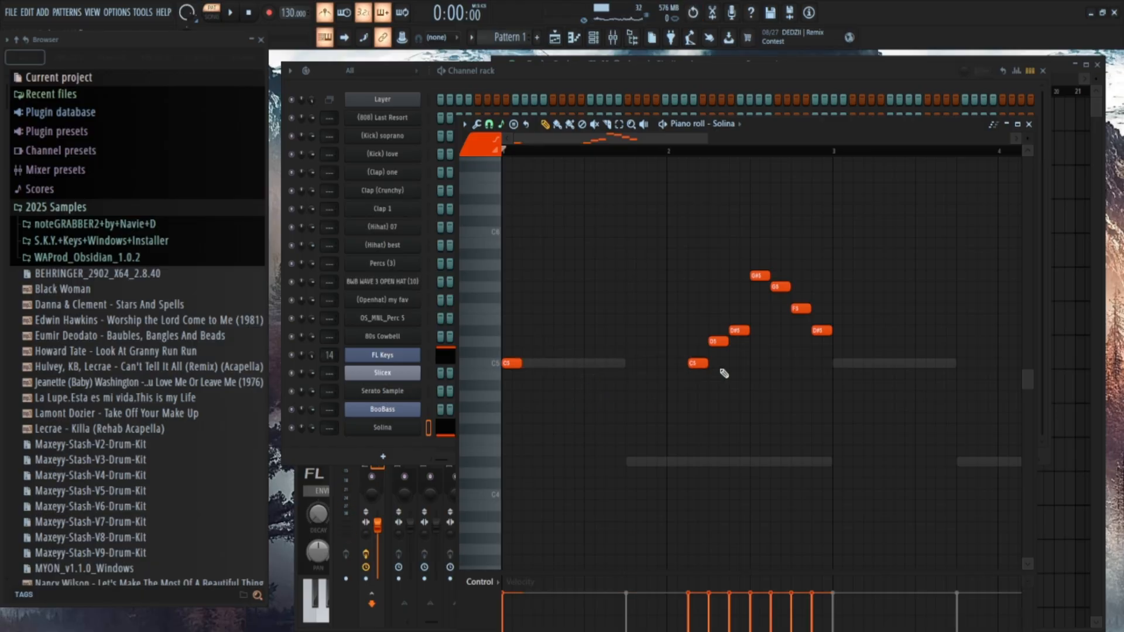
Try starting the melody's first C5 exactly on bar 2 with legato, restore its position and remove the bar 1 note.
{"action": "left_click_drag", "start_coordinate": [697, 364], "coordinate": [677, 364]}
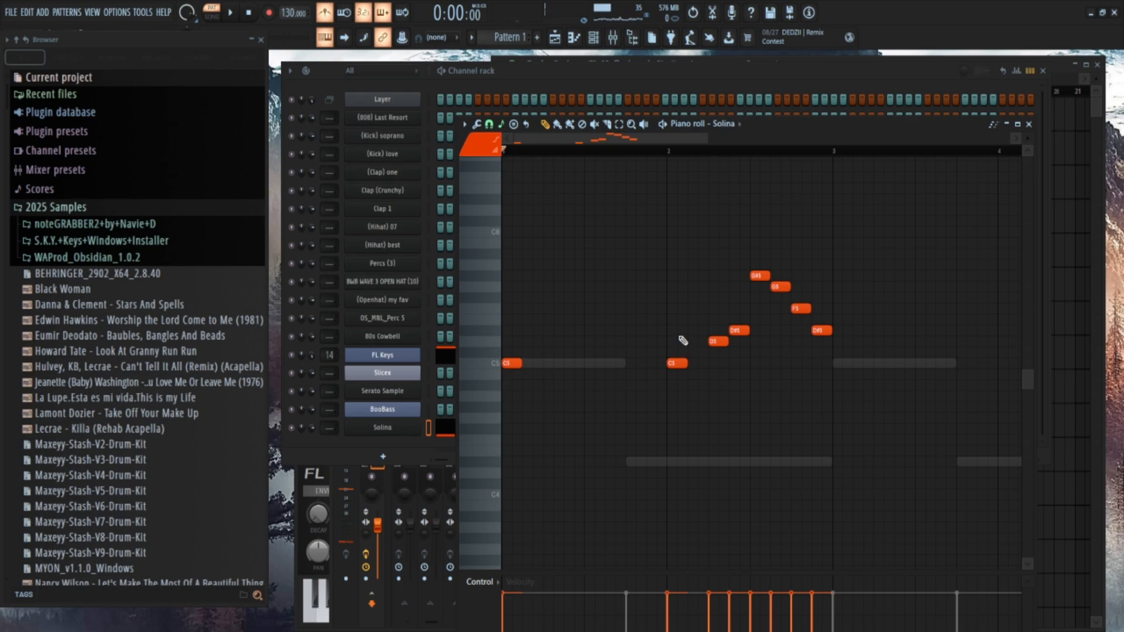
{"action": "key", "text": "ctrl+l"}
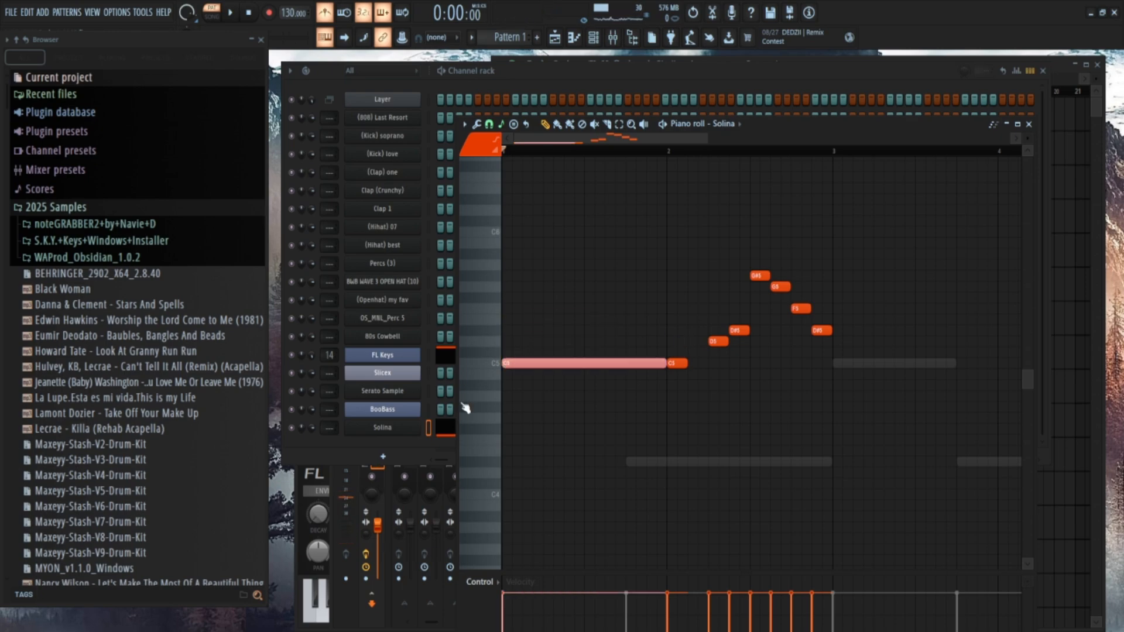
{"action": "key", "text": "ctrl+z"}
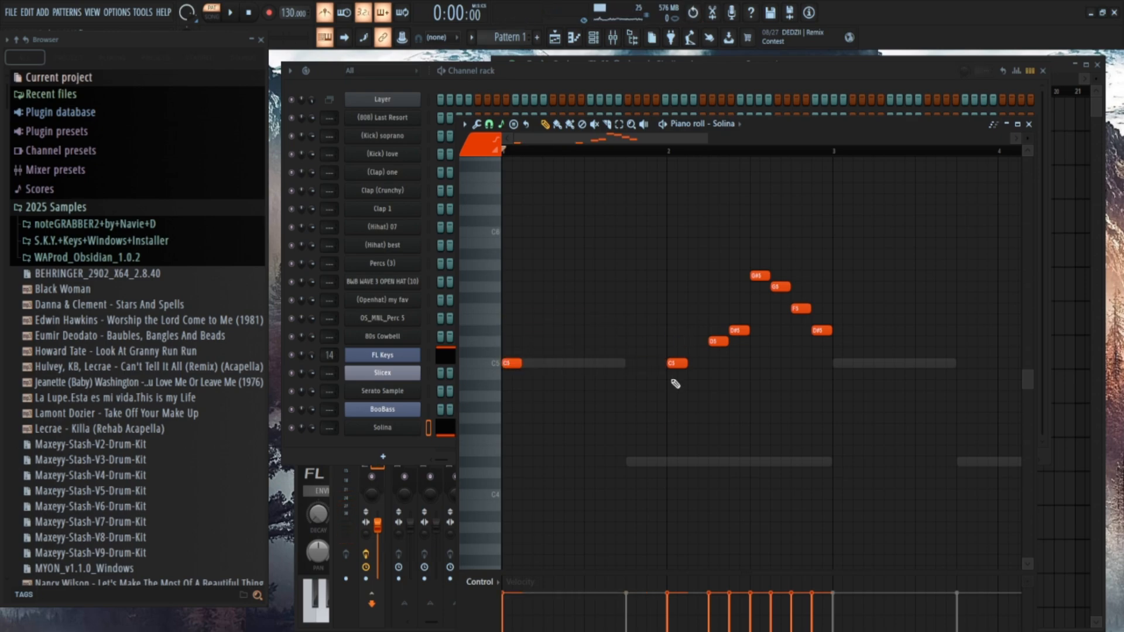
{"action": "left_click_drag", "start_coordinate": [676, 360], "coordinate": [697, 362]}
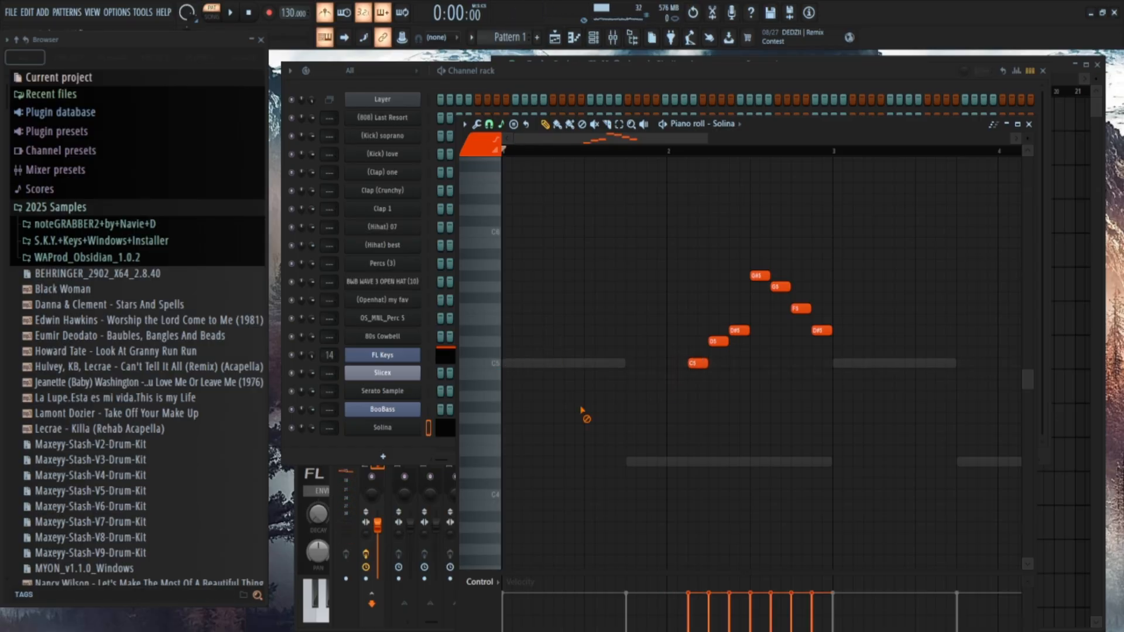
Turn off the metronome during playback, copy the seven-note melody from bar 2 into bar 4 and clear the selection.
{"action": "key", "text": "space"}
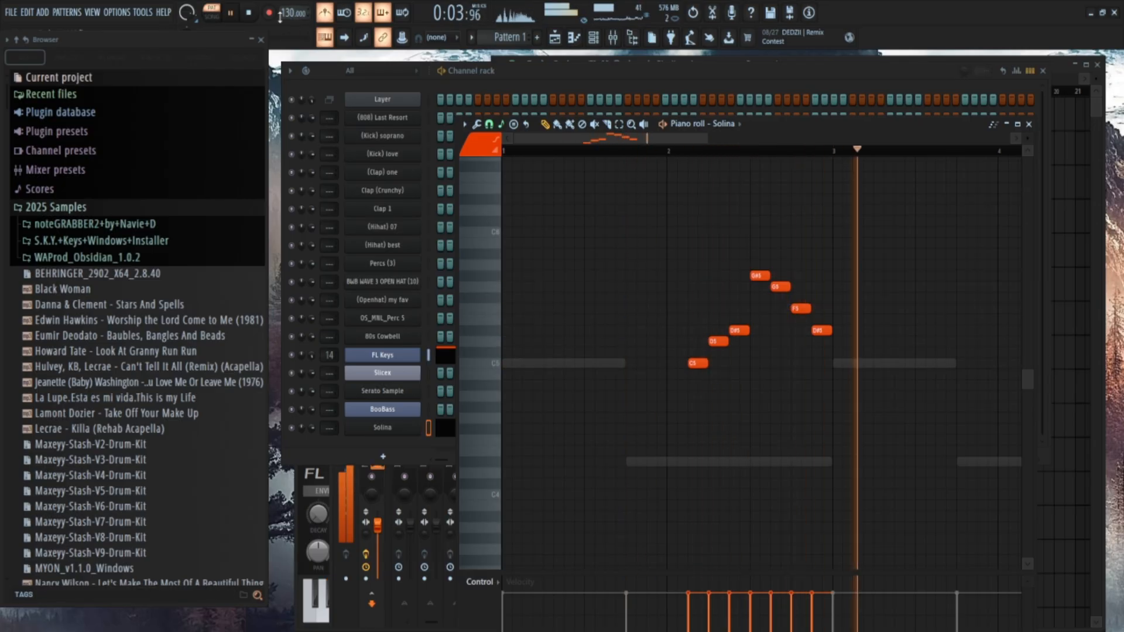
{"action": "scroll", "coordinate": [832, 458], "scroll_direction": "down", "scroll_amount": 2}
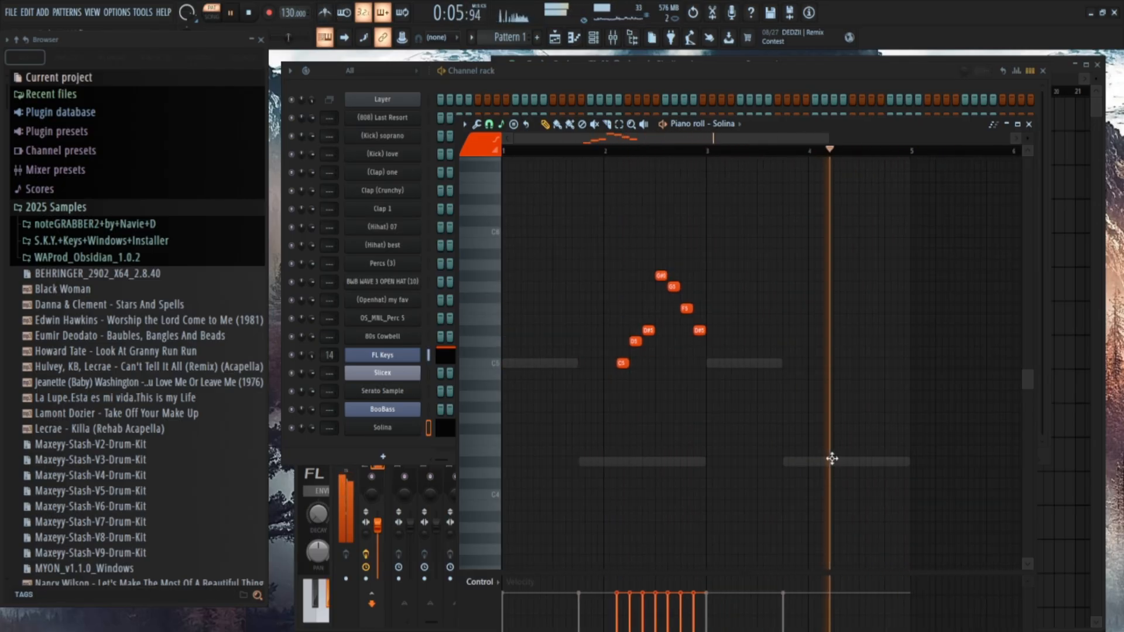
{"action": "scroll", "coordinate": [832, 459], "scroll_direction": "down", "scroll_amount": 1}
{"action": "left_click_drag", "start_coordinate": [738, 478], "coordinate": [584, 261]}
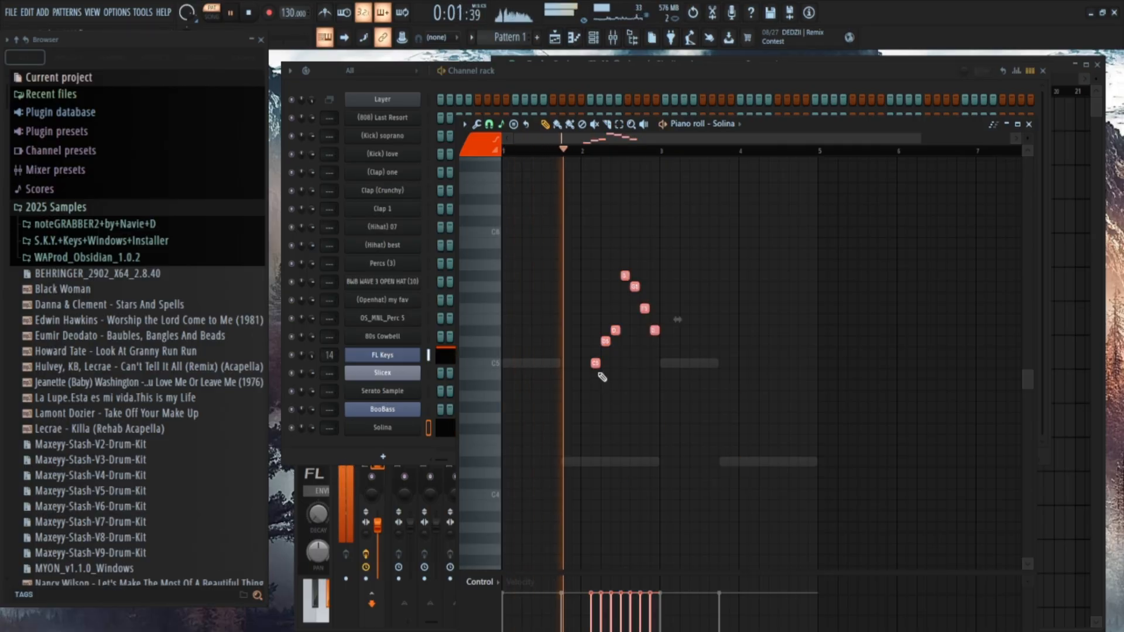
{"action": "left_click_drag", "start_coordinate": [595, 364], "coordinate": [753, 363]}
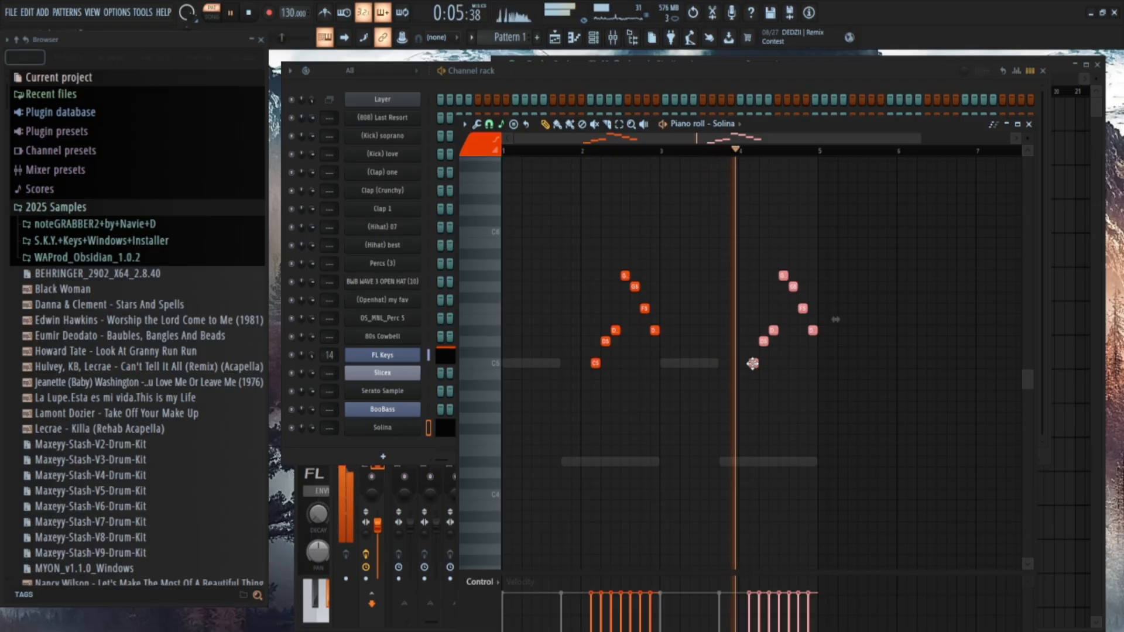
{"action": "left_click", "coordinate": [900, 378], "text": "ctrl"}
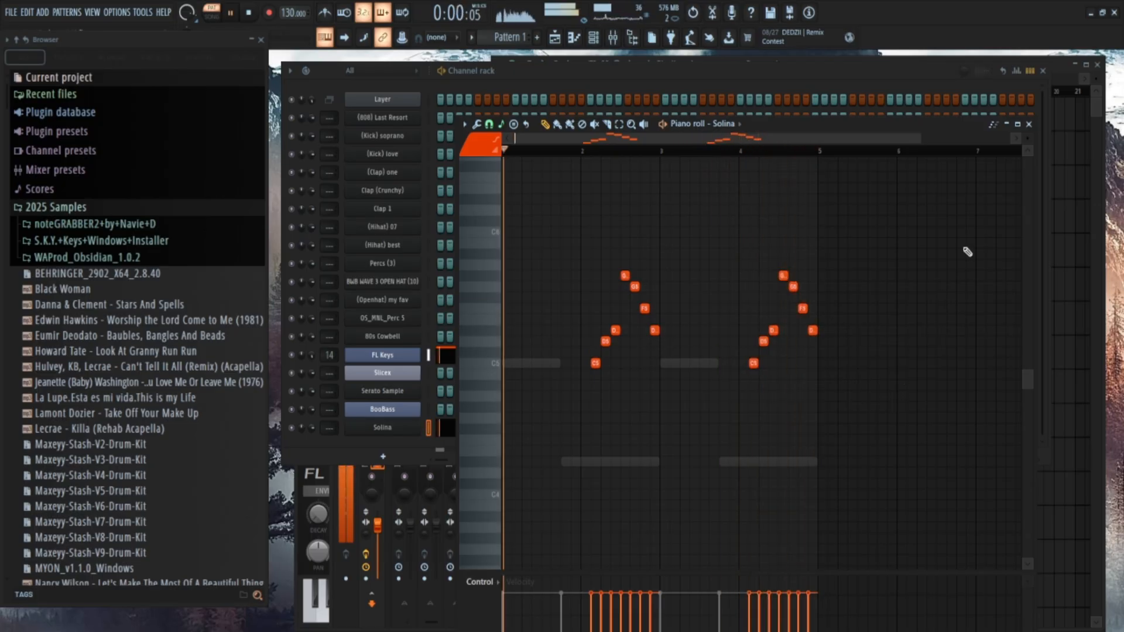
Reopen the Solina piano roll and shift both melody phrases so each C5 starts a quarter beat after its bar line.
{"action": "left_click", "coordinate": [1029, 125]}
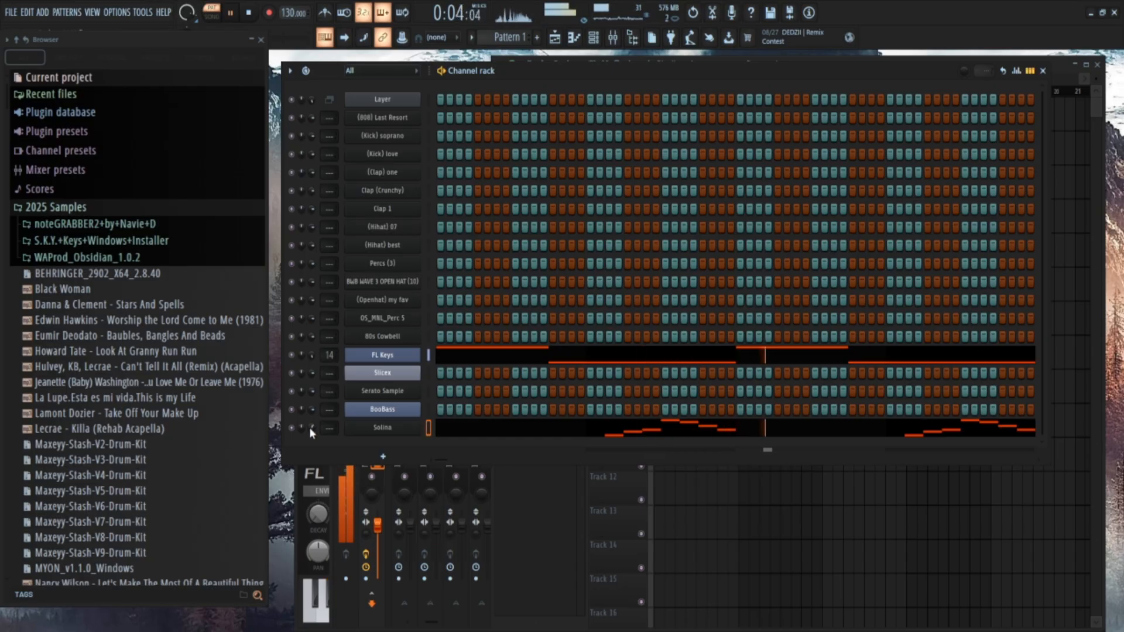
{"action": "left_click", "coordinate": [603, 430]}
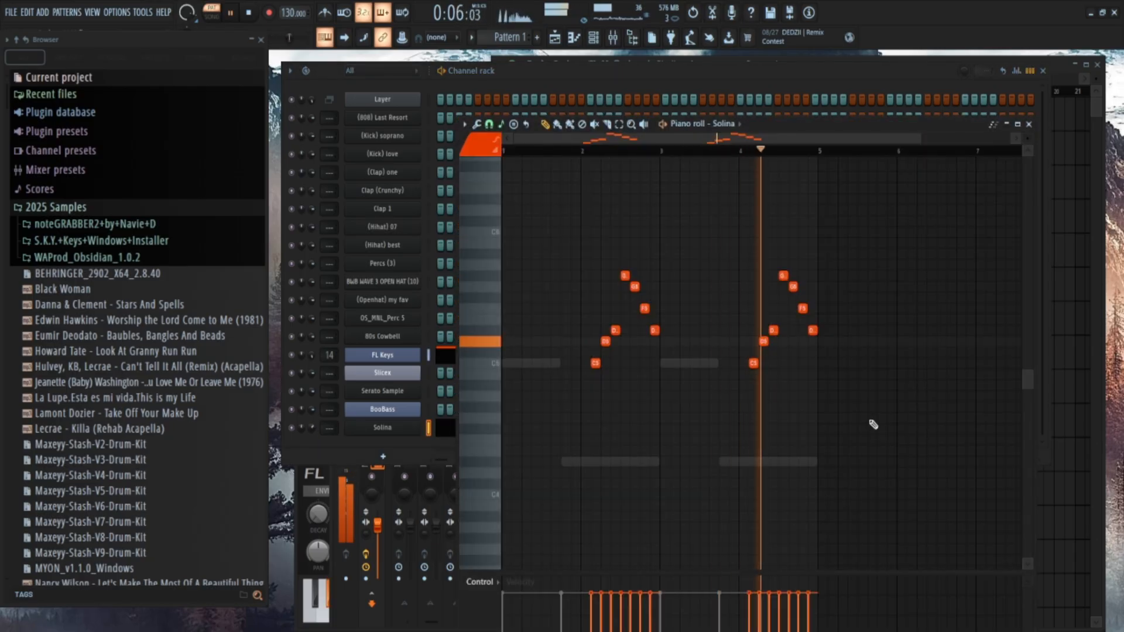
{"action": "scroll", "coordinate": [870, 422], "scroll_direction": "up", "scroll_amount": 3}
{"action": "left_click_drag", "start_coordinate": [865, 459], "coordinate": [476, 168]}
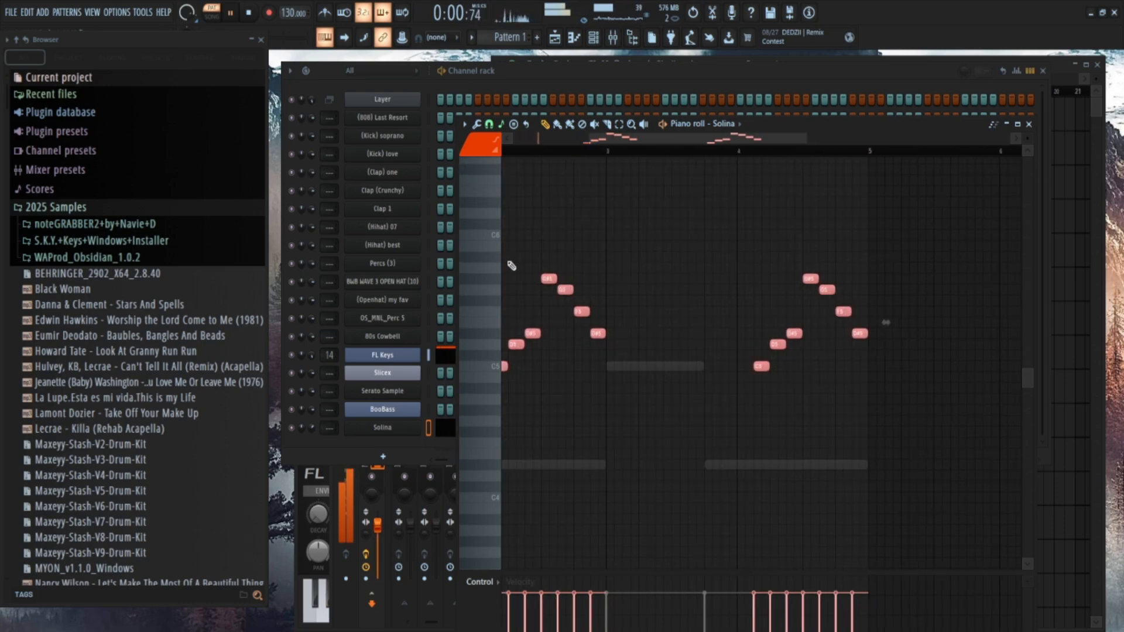
{"action": "scroll", "coordinate": [565, 283], "scroll_direction": "up", "scroll_amount": 3}
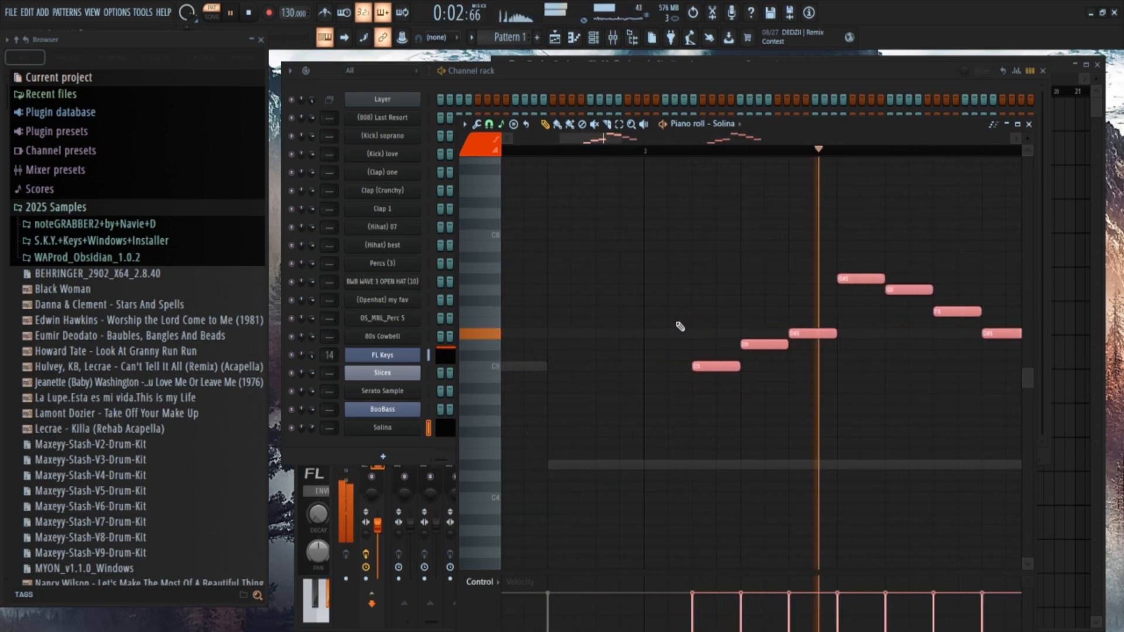
{"action": "scroll", "coordinate": [680, 326], "scroll_direction": "up", "scroll_amount": 2}
{"action": "left_click_drag", "start_coordinate": [733, 366], "coordinate": [666, 366]}
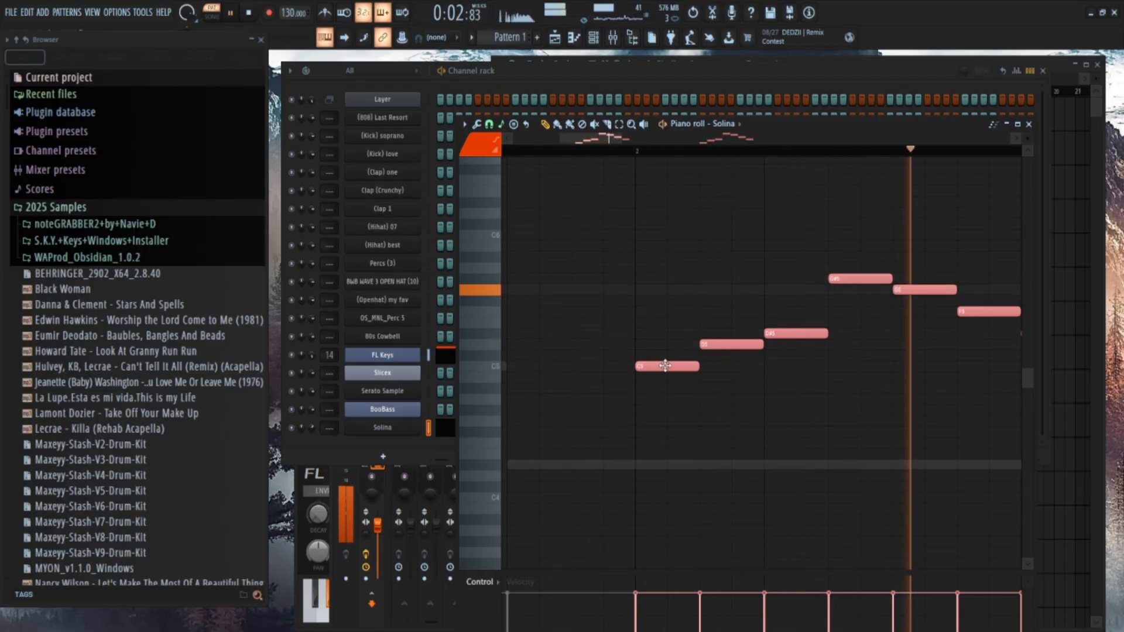
{"action": "left_click_drag", "start_coordinate": [666, 366], "coordinate": [684, 366]}
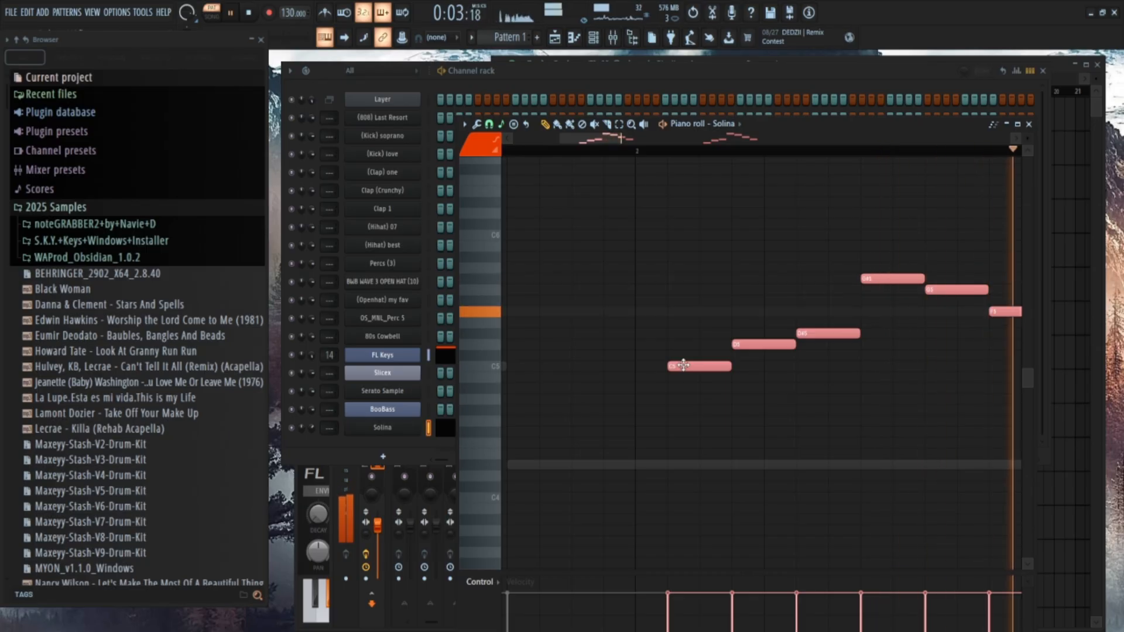
Select all notes of both Solina melody phrases, check where each phrase starts and ends, and close the piano roll.
{"action": "scroll", "coordinate": [766, 392], "scroll_direction": "down", "scroll_amount": 7}
{"action": "key", "text": "ctrl+a"}
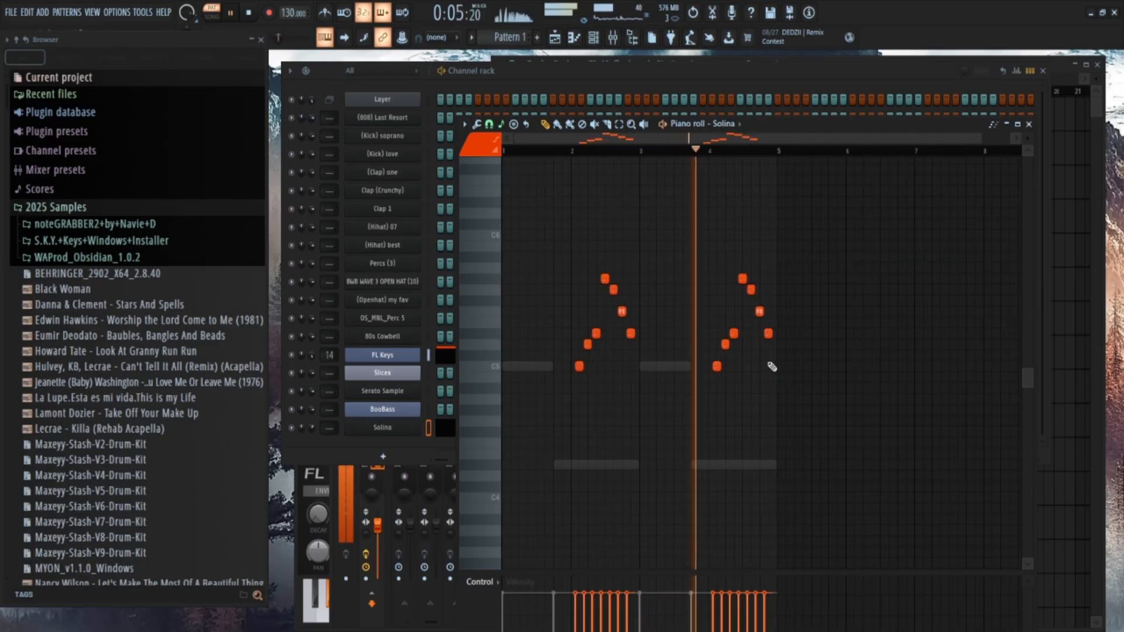
{"action": "scroll", "coordinate": [772, 367], "scroll_direction": "up", "scroll_amount": 7}
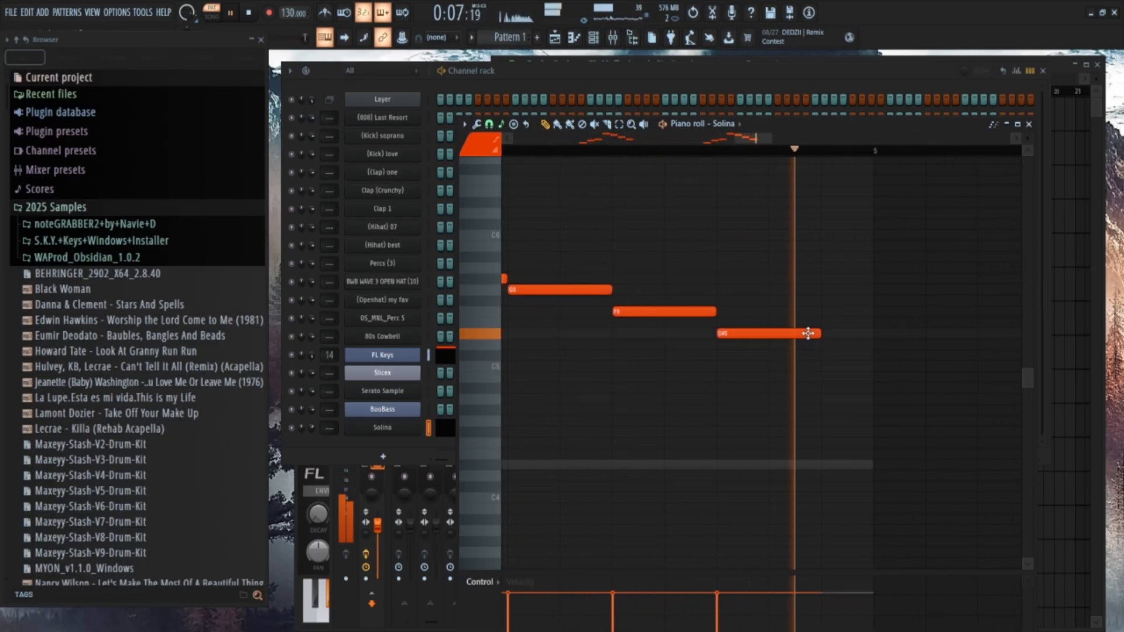
{"action": "scroll", "coordinate": [846, 354], "scroll_direction": "down", "scroll_amount": 7}
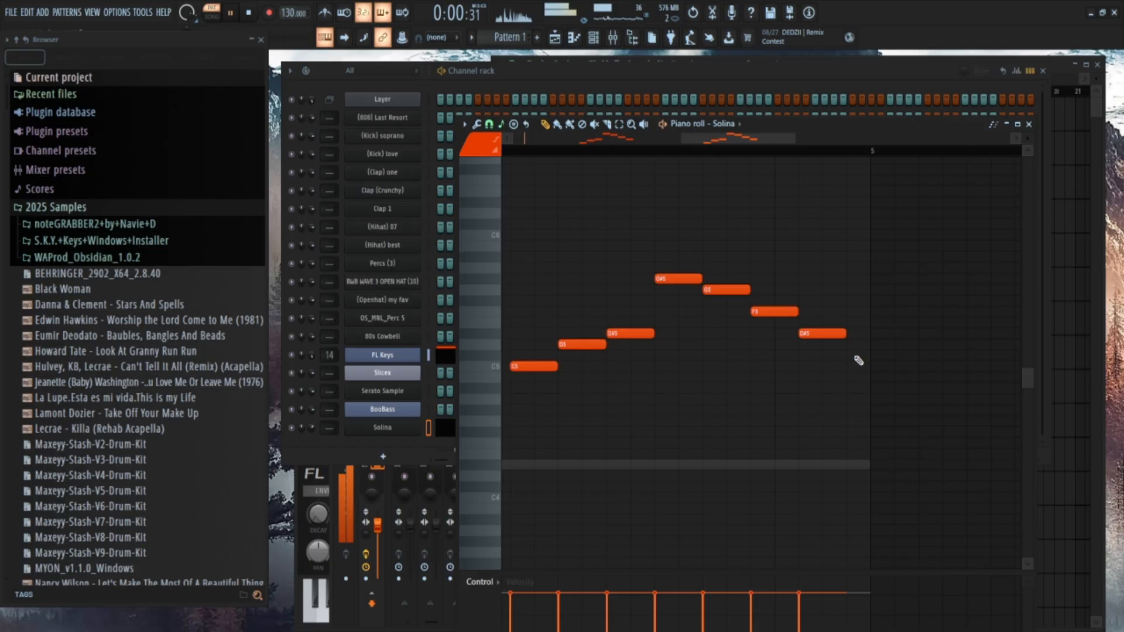
{"action": "left_click", "coordinate": [1029, 125]}
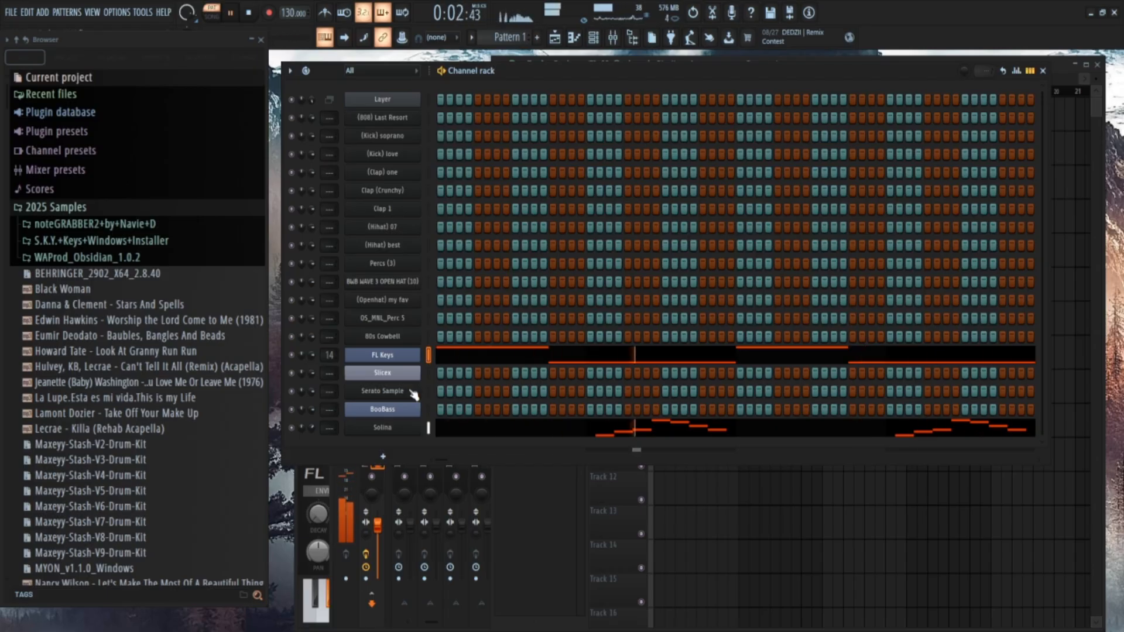
Select the existing Layer channel, add a second Layer channel and move its settings window clear of the channel names.
{"action": "left_click", "coordinate": [811, 546]}
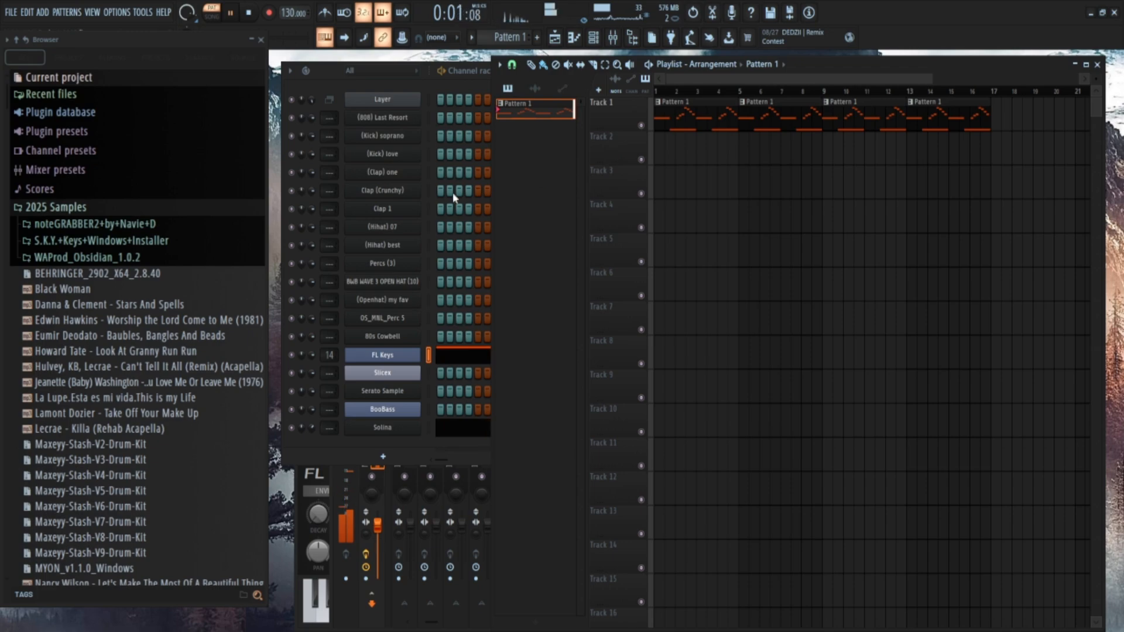
{"action": "left_click", "coordinate": [427, 101]}
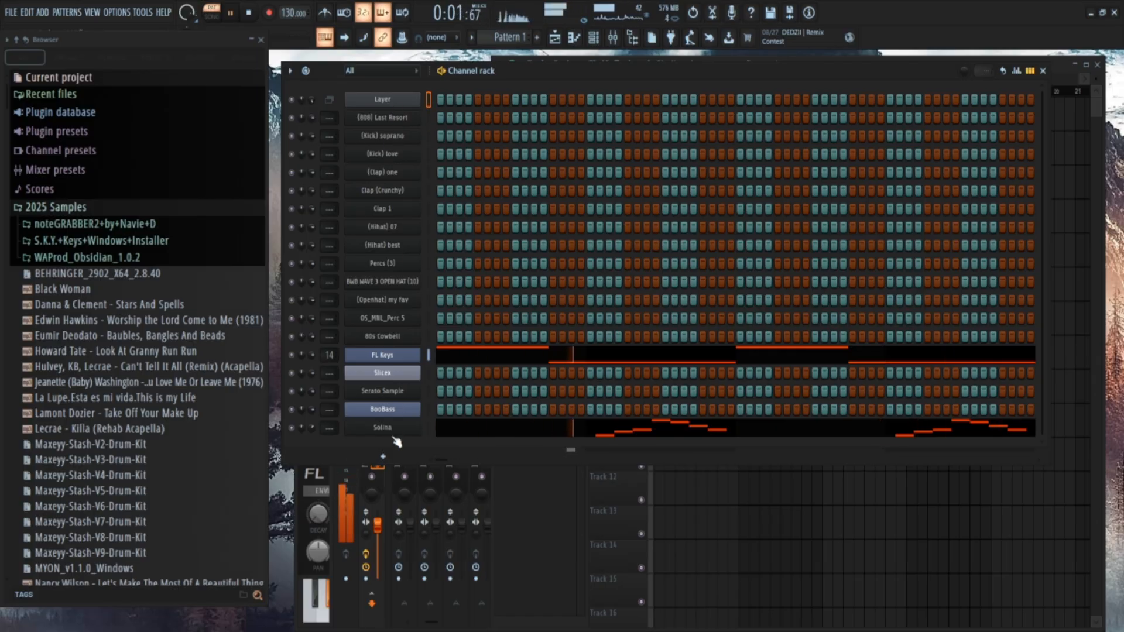
{"action": "left_click", "coordinate": [397, 589]}
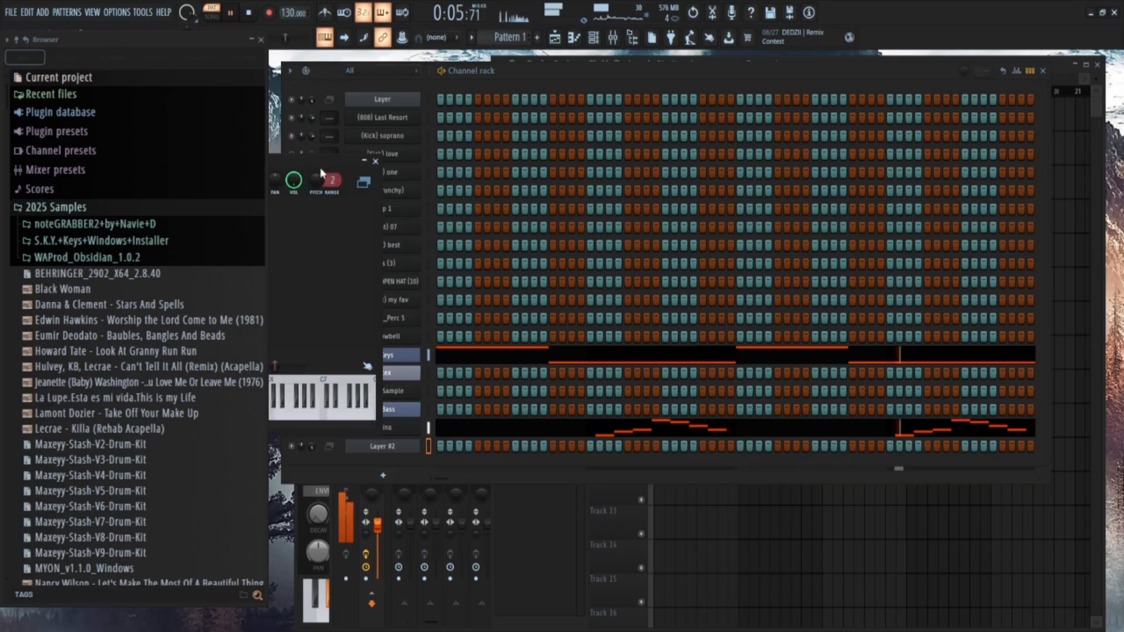
{"action": "left_click_drag", "start_coordinate": [320, 168], "coordinate": [952, 247]}
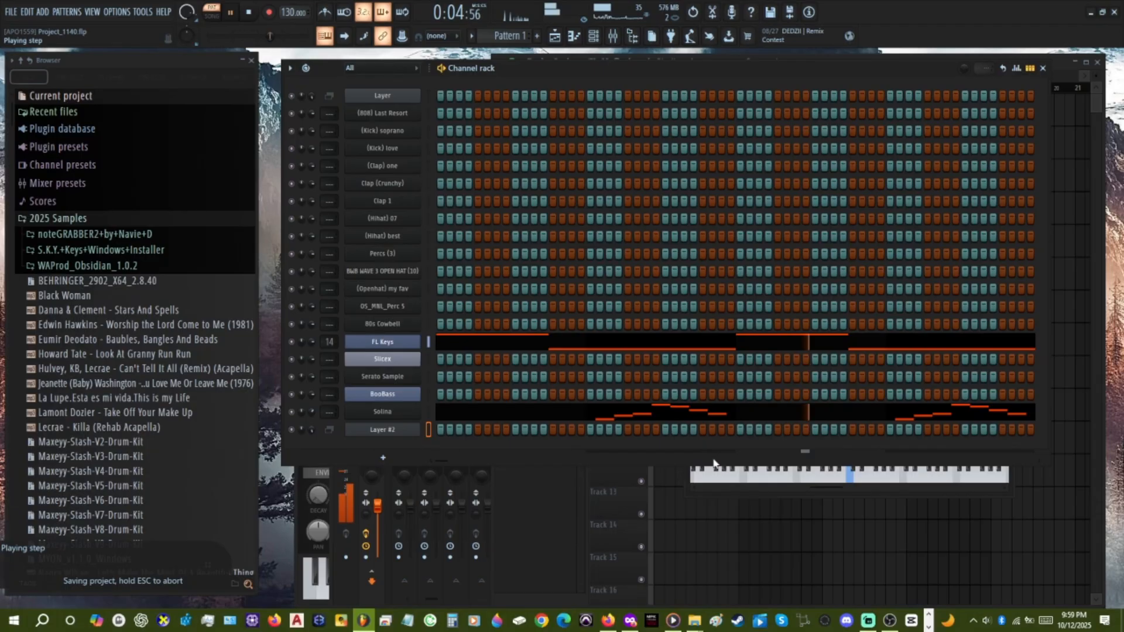
Set Percs (3) and (Openhat) my fav as Layer #2's children and move that channel directly below Layer.
{"action": "left_click", "coordinate": [384, 456]}
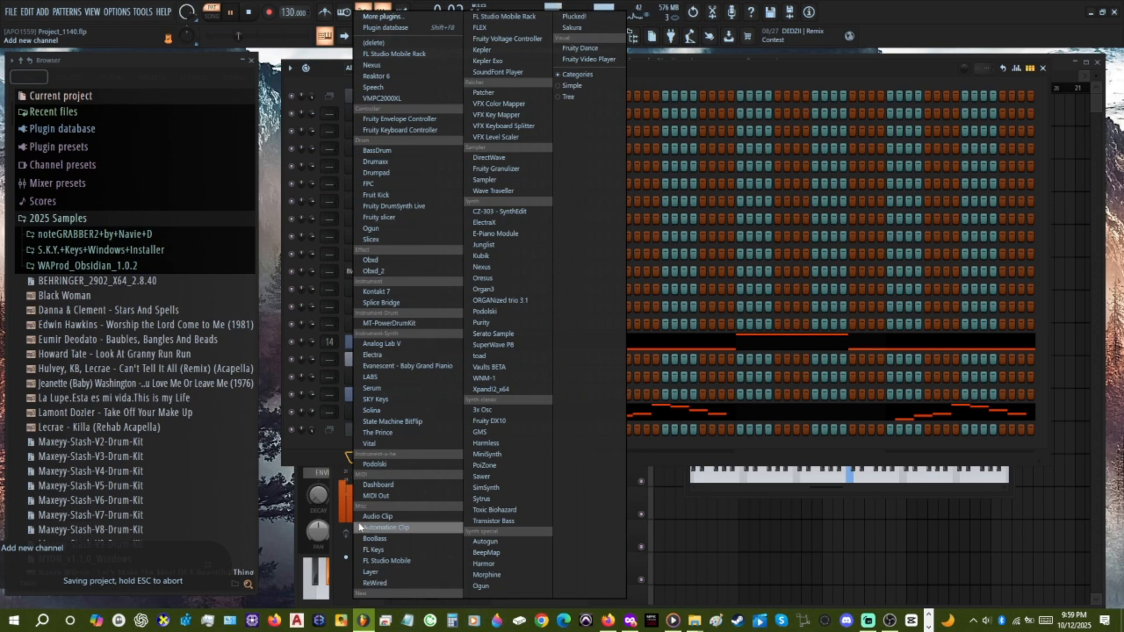
{"action": "left_click", "coordinate": [370, 572]}
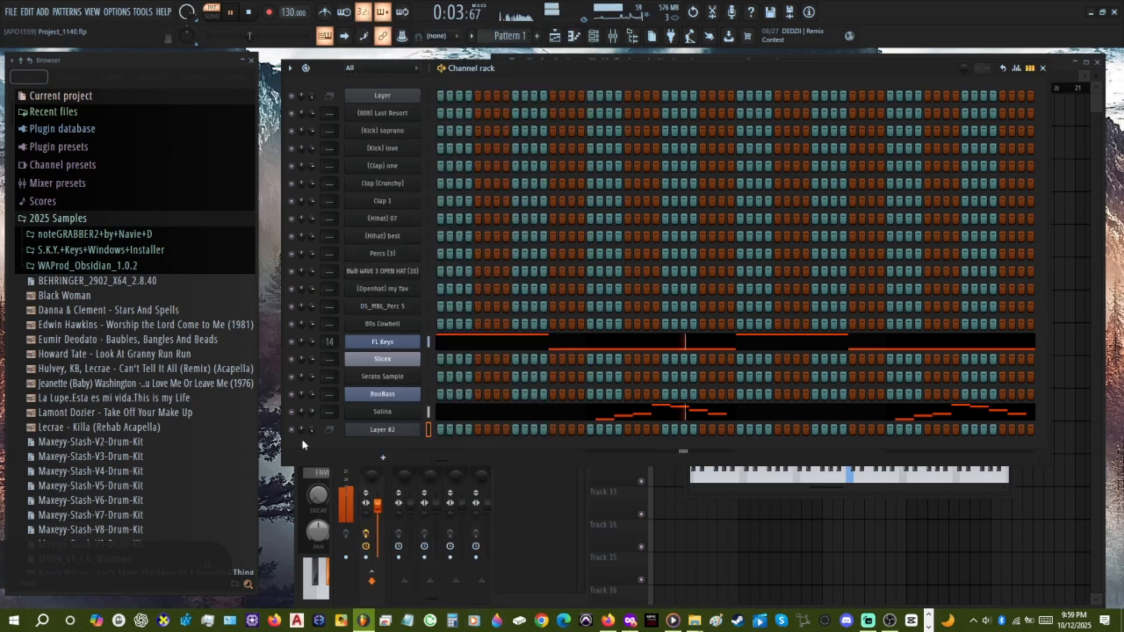
{"action": "left_click", "coordinate": [407, 433]}
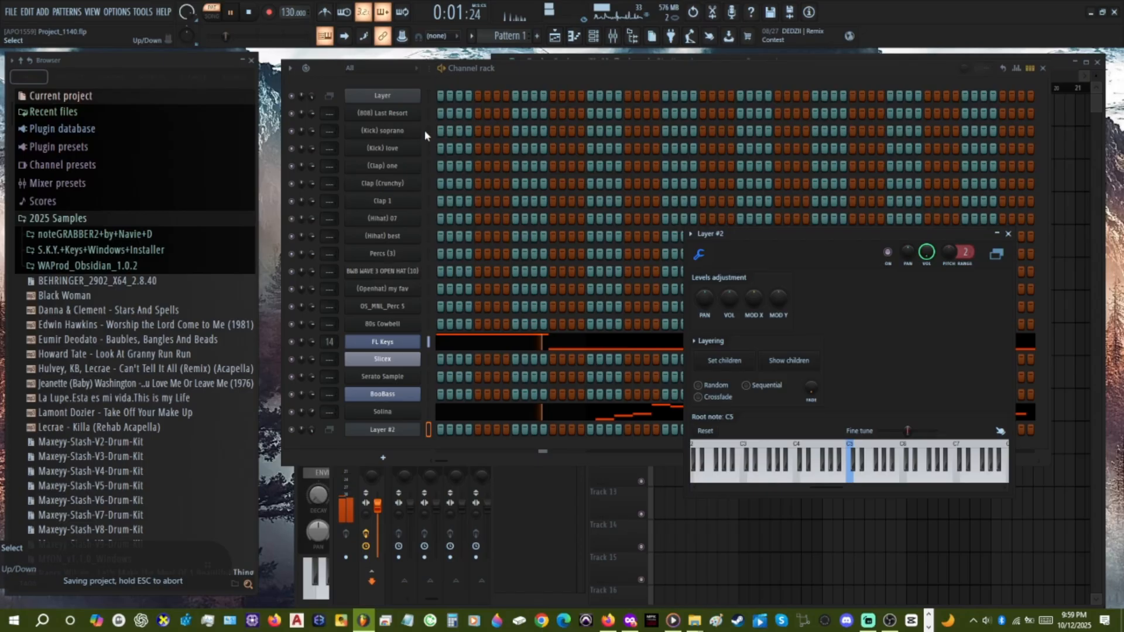
{"action": "left_click", "coordinate": [428, 253]}
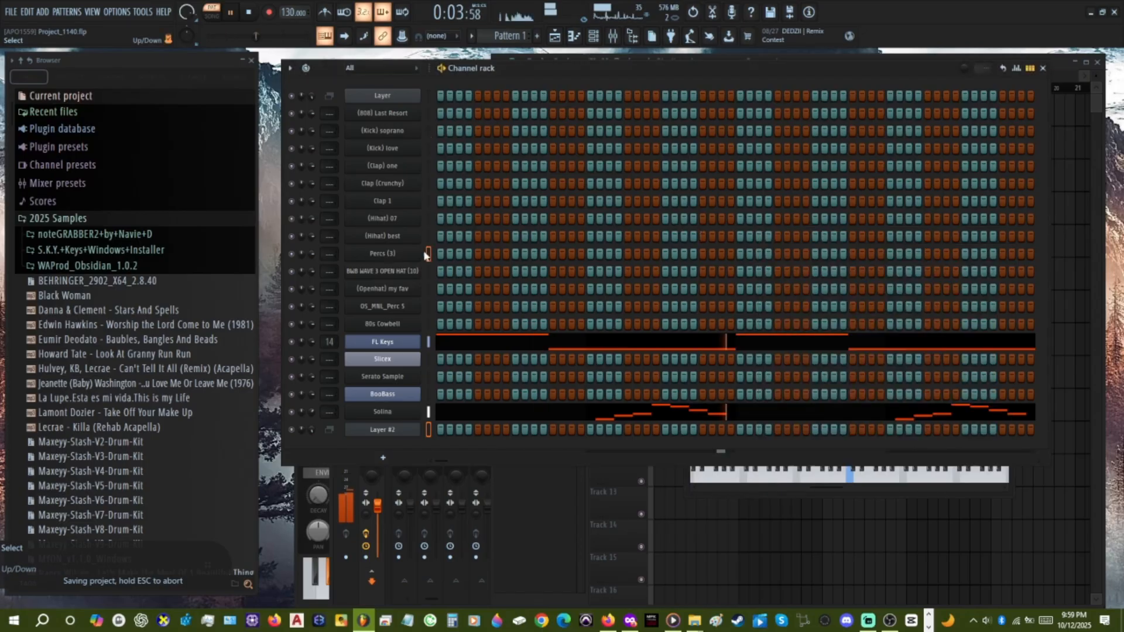
{"action": "left_click", "coordinate": [428, 288]}
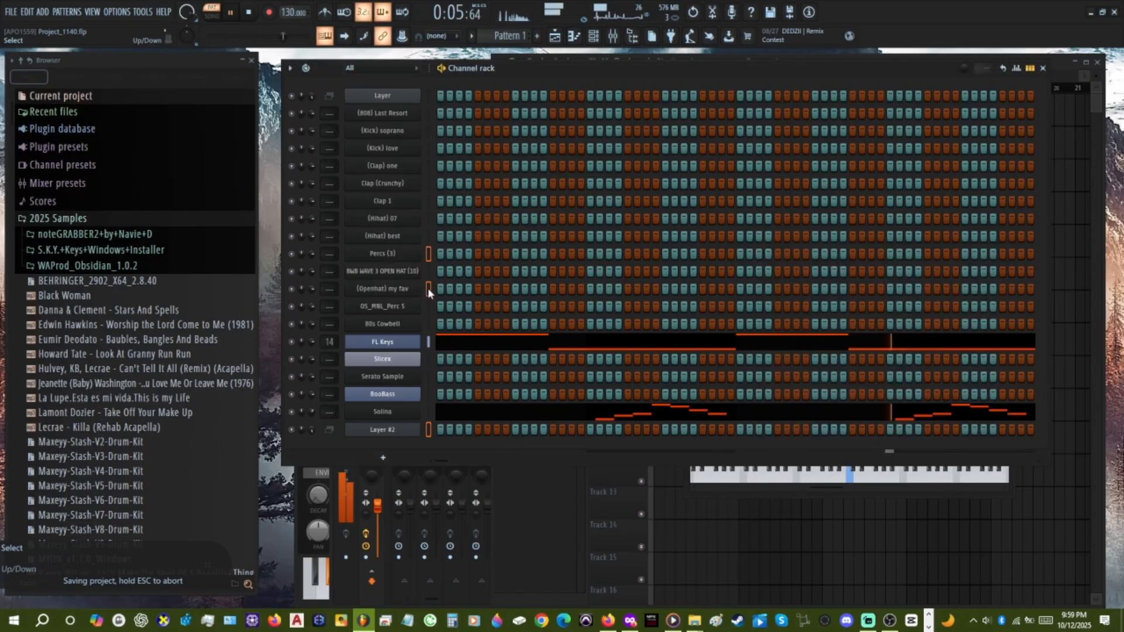
{"action": "left_click", "coordinate": [748, 477]}
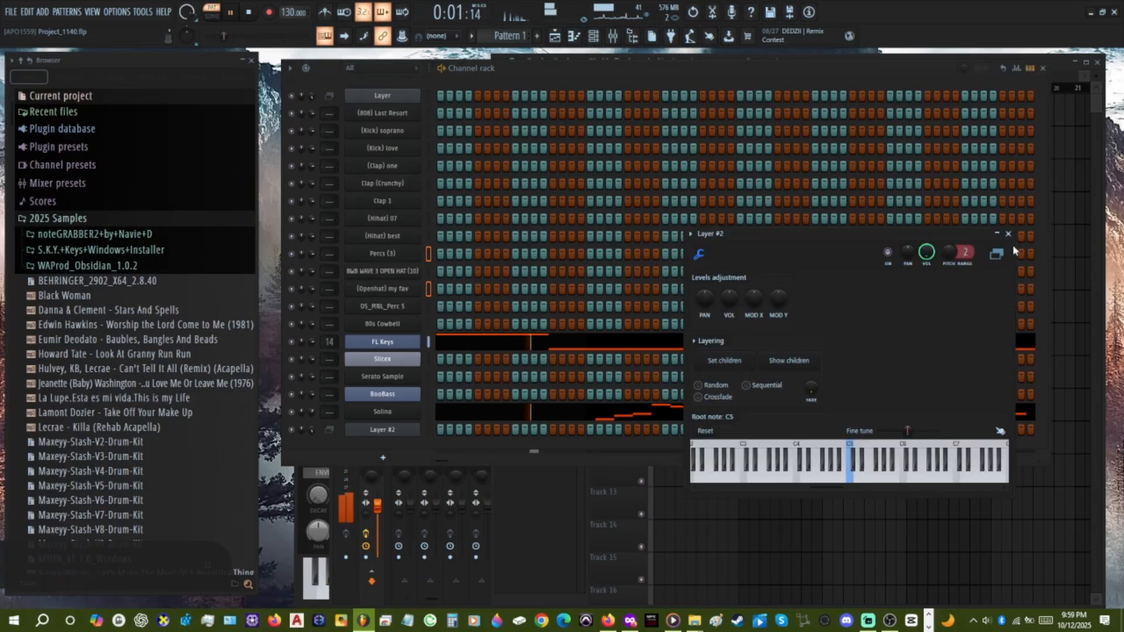
{"action": "left_click_drag", "start_coordinate": [383, 429], "coordinate": [382, 114]}
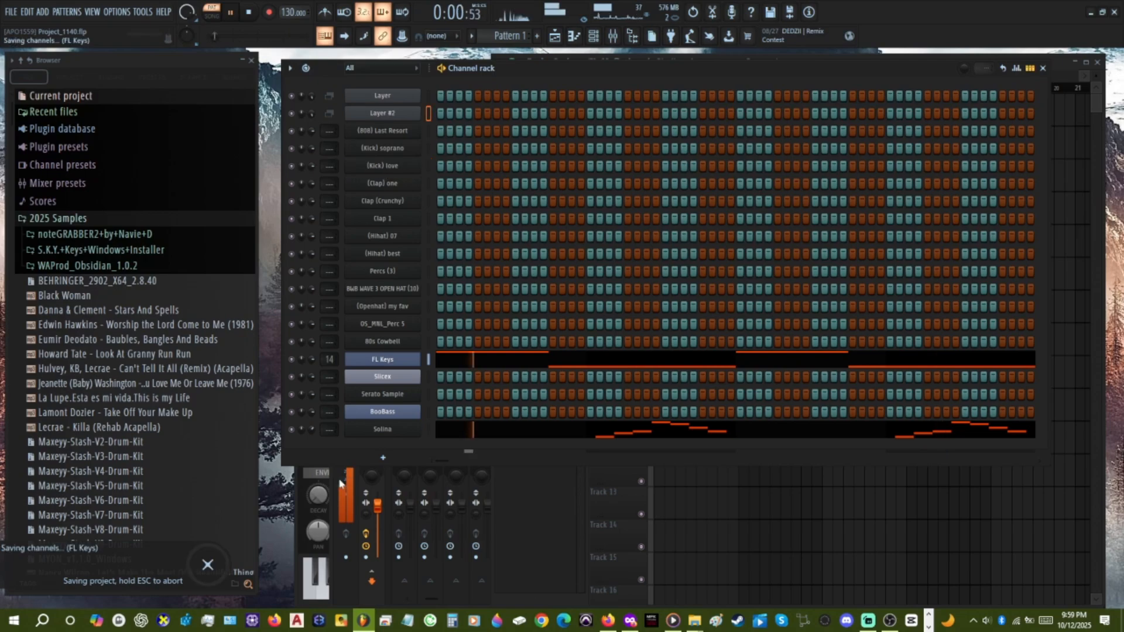
Add a third Layer channel through the plugin picker and move it directly below Layer #2.
{"action": "left_click", "coordinate": [384, 458]}
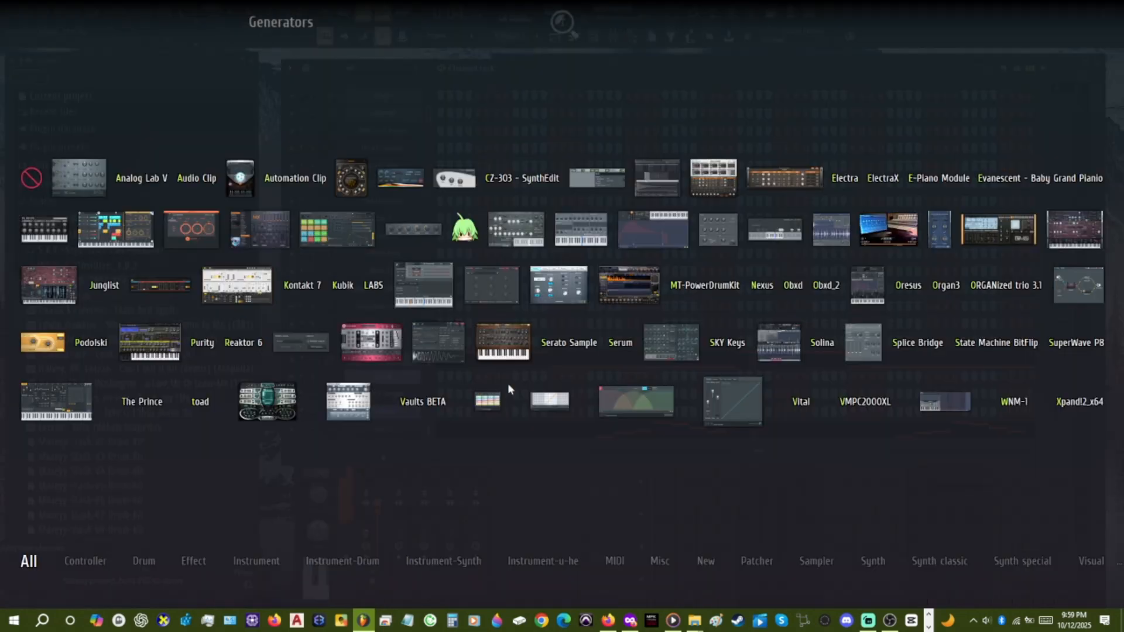
{"action": "left_click", "coordinate": [426, 281]}
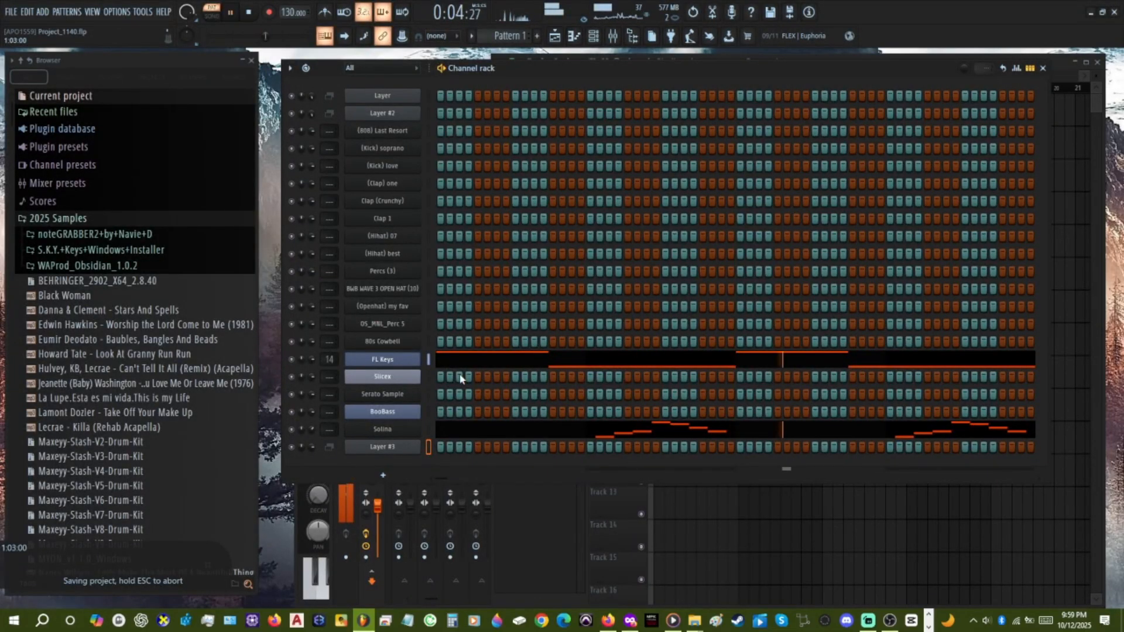
{"action": "left_click_drag", "start_coordinate": [382, 447], "coordinate": [398, 133]}
Open Layer #3's settings and try out child selections among (808) Last Resort, (Kick) soprano and (Kick) love.
{"action": "left_click", "coordinate": [386, 132]}
{"action": "left_click_drag", "start_coordinate": [336, 166], "coordinate": [778, 229]}
{"action": "left_click", "coordinate": [435, 178]}
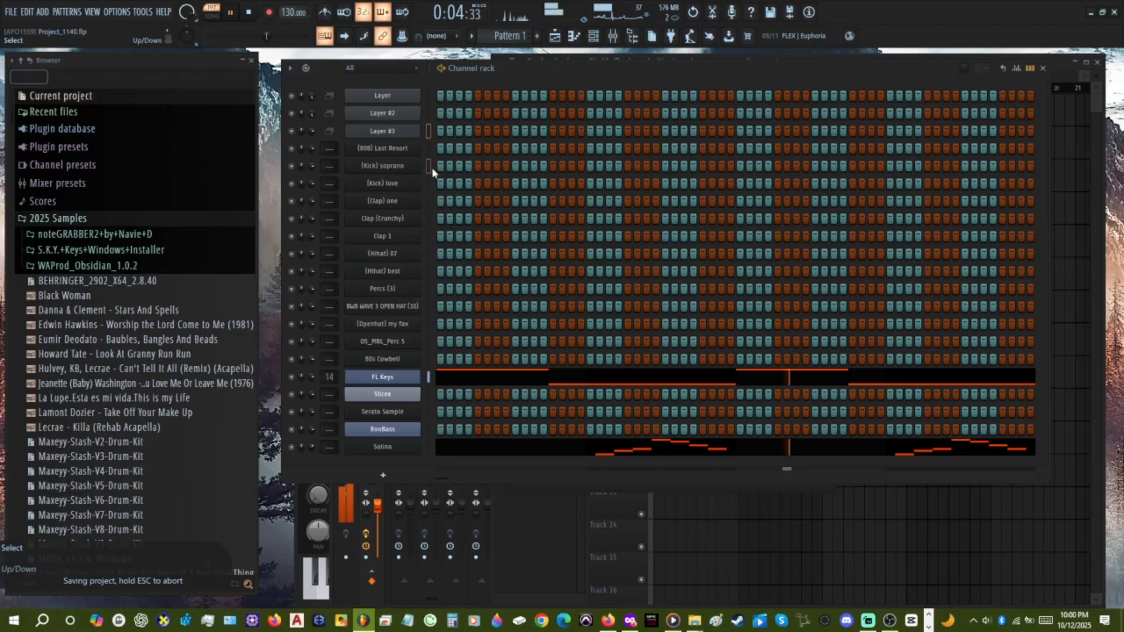
{"action": "left_click", "coordinate": [400, 133]}
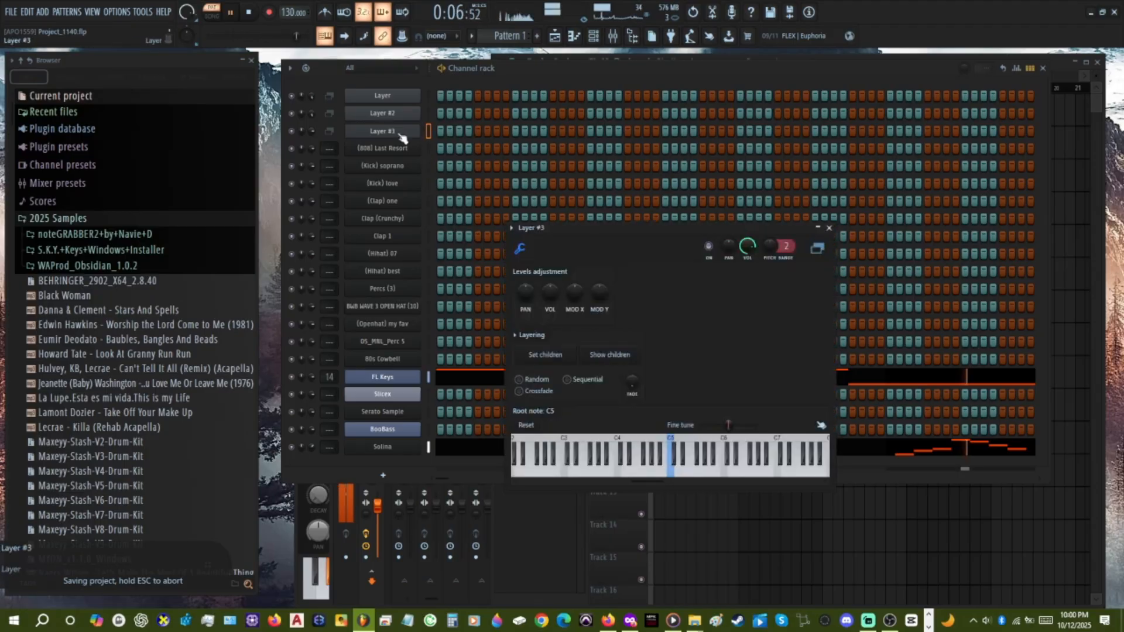
{"action": "left_click", "coordinate": [428, 171]}
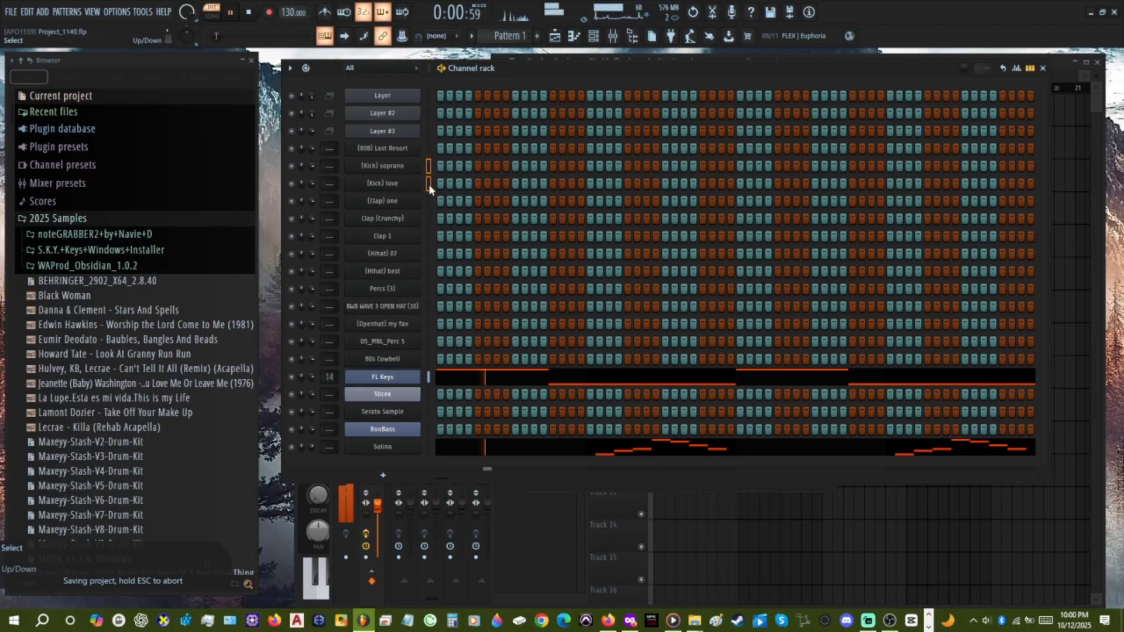
{"action": "left_click", "coordinate": [391, 132]}
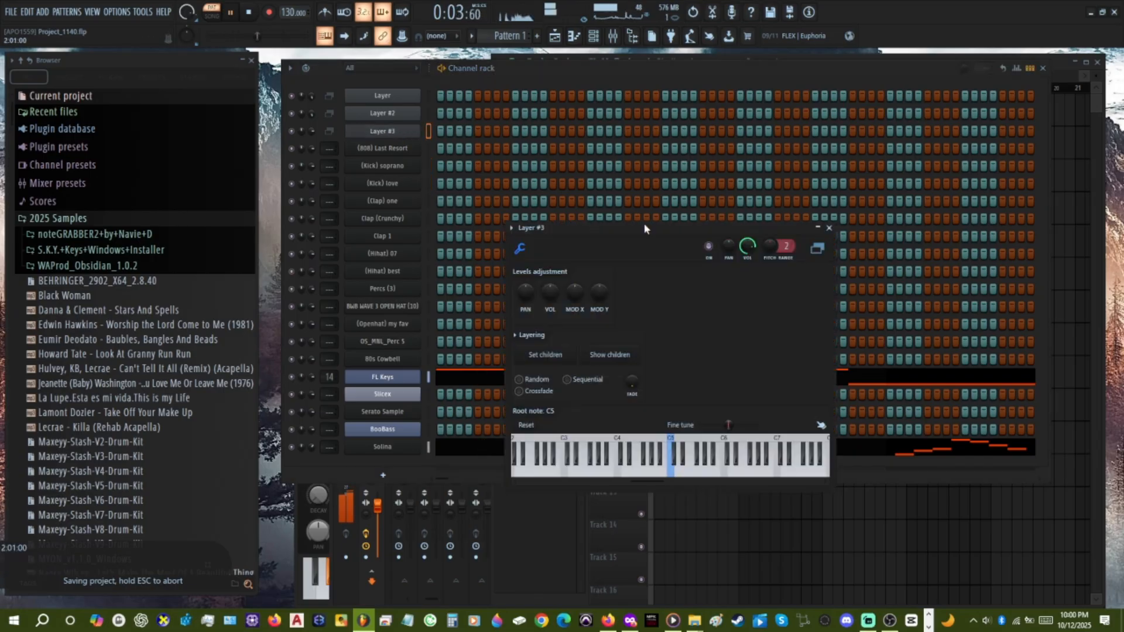
{"action": "left_click_drag", "start_coordinate": [663, 264], "coordinate": [787, 351]}
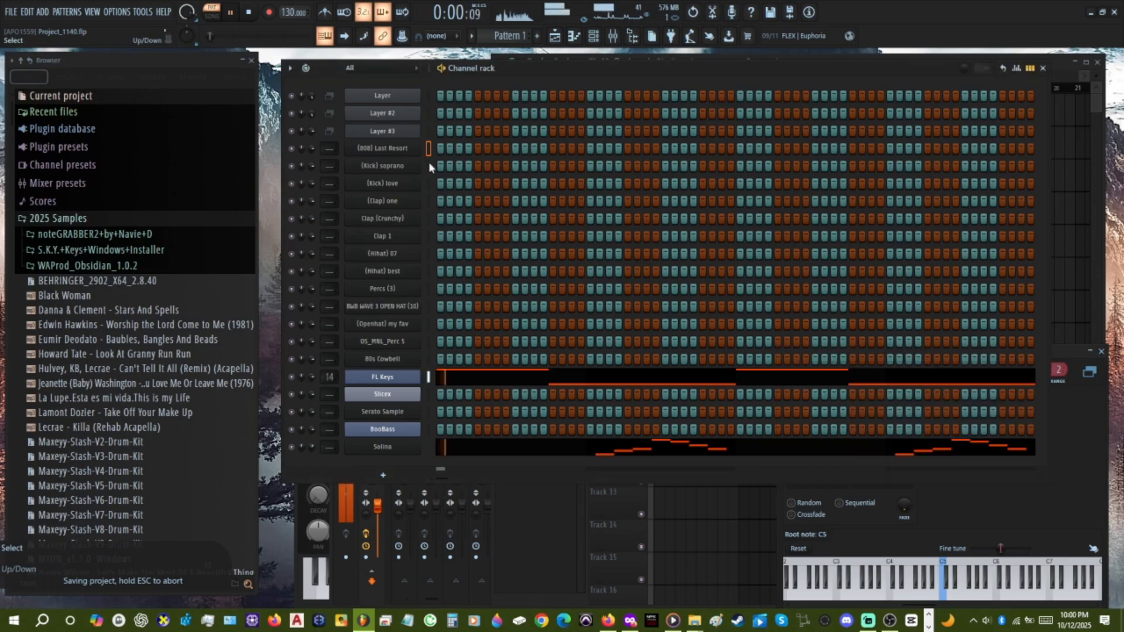
{"action": "left_click", "coordinate": [429, 165]}
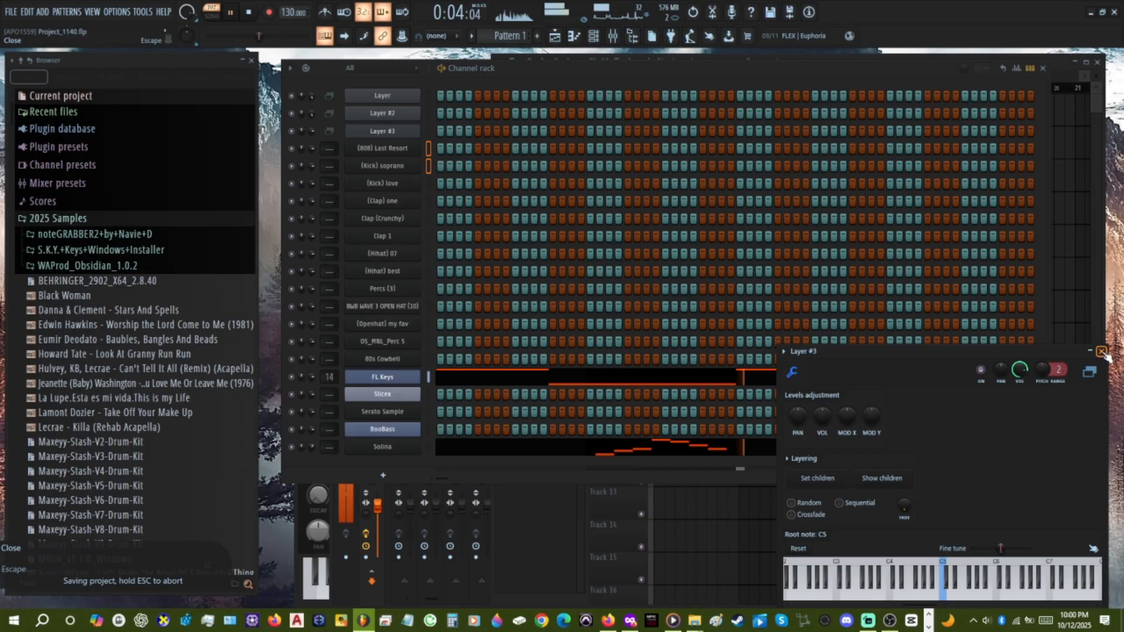
Close Layer #3's settings window and delete the Layer #3 channel.
{"action": "left_click", "coordinate": [1101, 352]}
{"action": "right_click", "coordinate": [421, 130]}
{"action": "left_click", "coordinate": [510, 265]}
{"action": "left_click", "coordinate": [611, 350]}
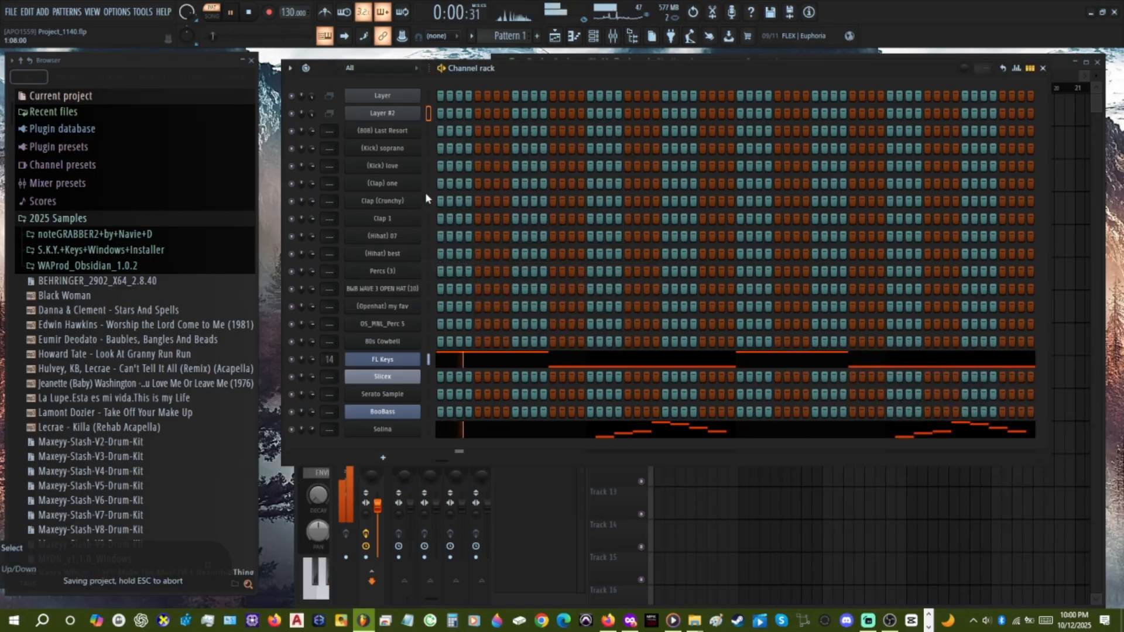
Show the children of Layer #2 and of Layer, and close both layer settings windows.
{"action": "left_click", "coordinate": [398, 115]}
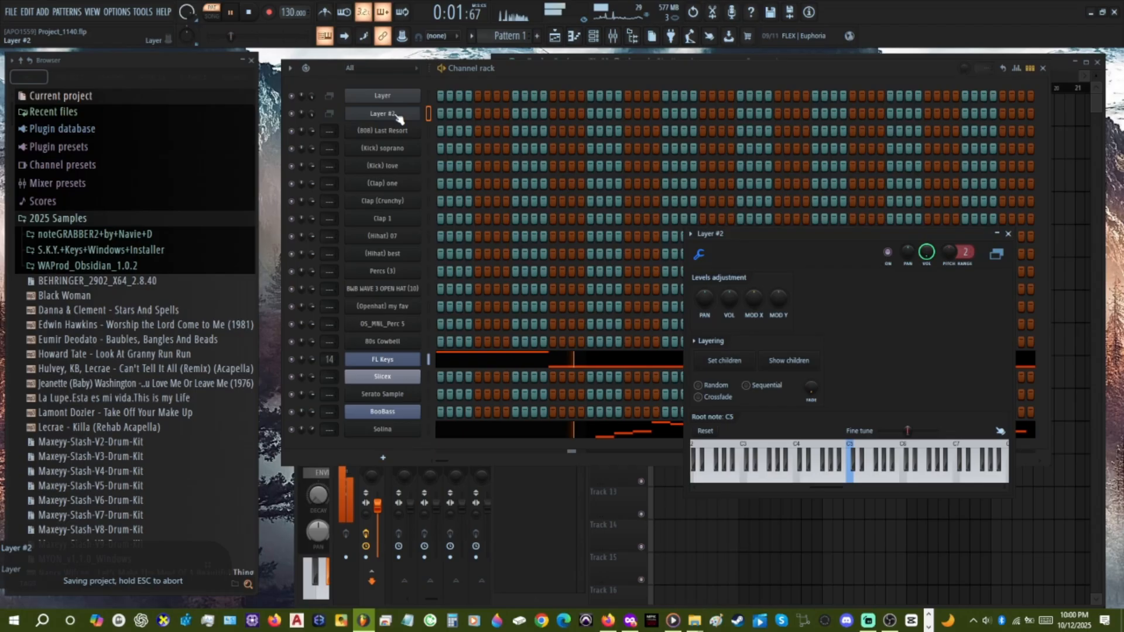
{"action": "left_click", "coordinate": [802, 364]}
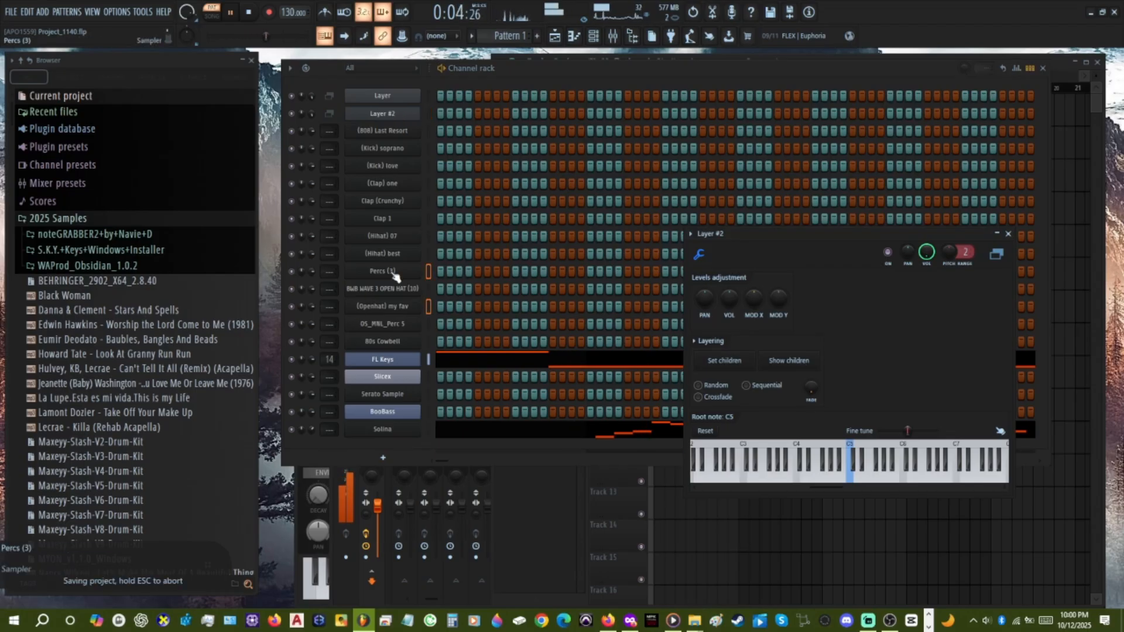
{"action": "left_click", "coordinate": [382, 96]}
{"action": "left_click", "coordinate": [640, 366]}
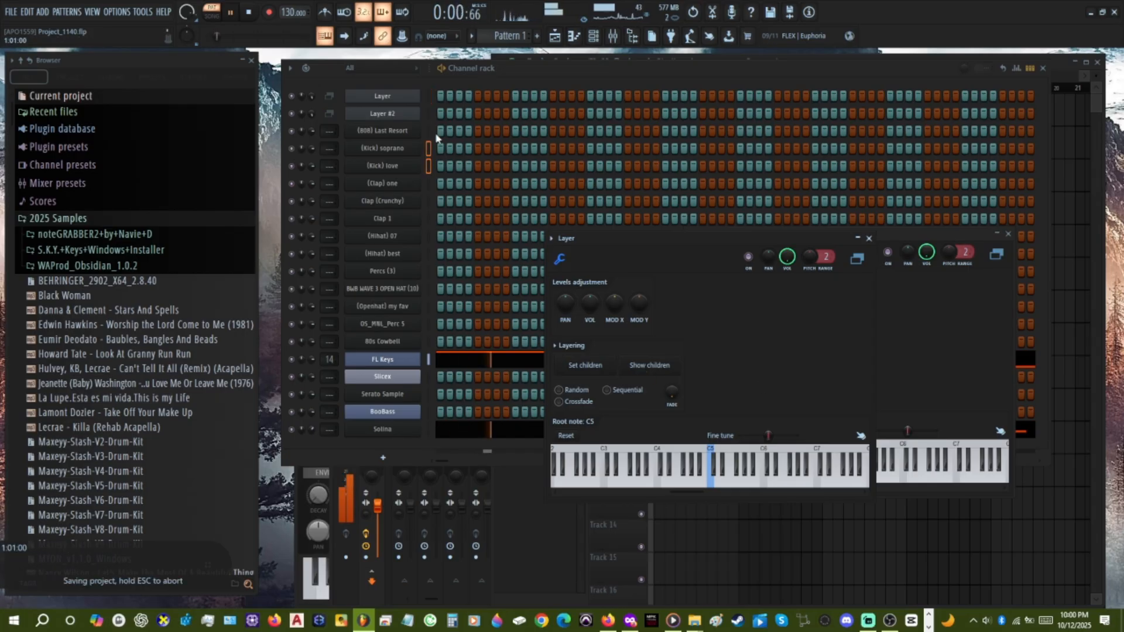
{"action": "left_click", "coordinate": [869, 239]}
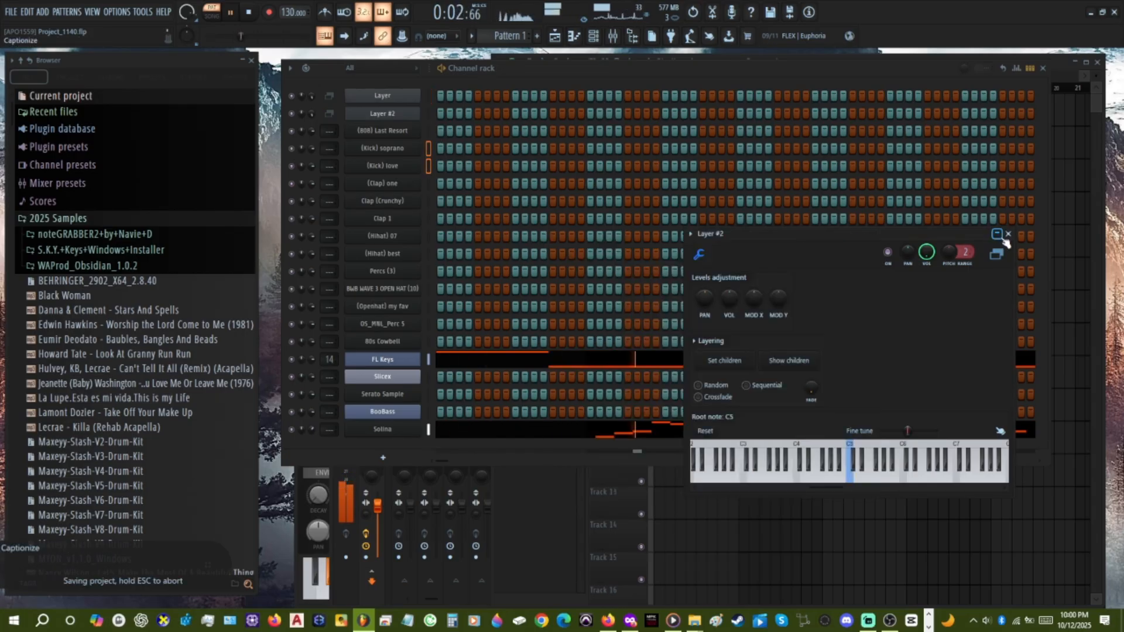
{"action": "left_click", "coordinate": [1007, 234]}
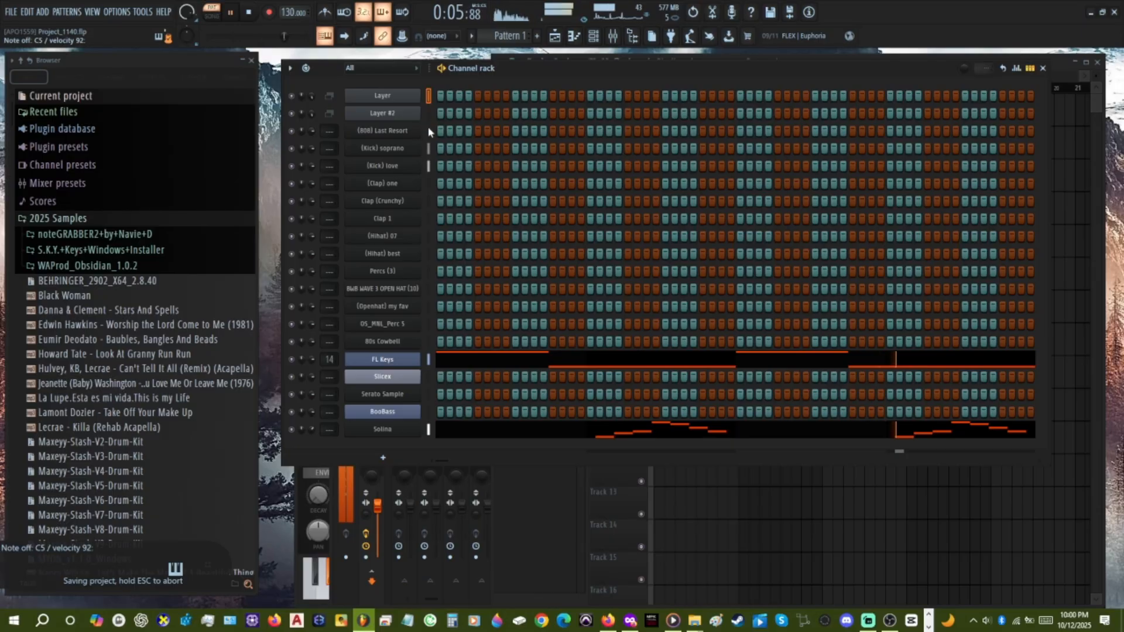
Audition Layer #2, reselect Layer and program its hits on steps 1, 7 and 13 while checking playback.
{"action": "left_click", "coordinate": [428, 114]}
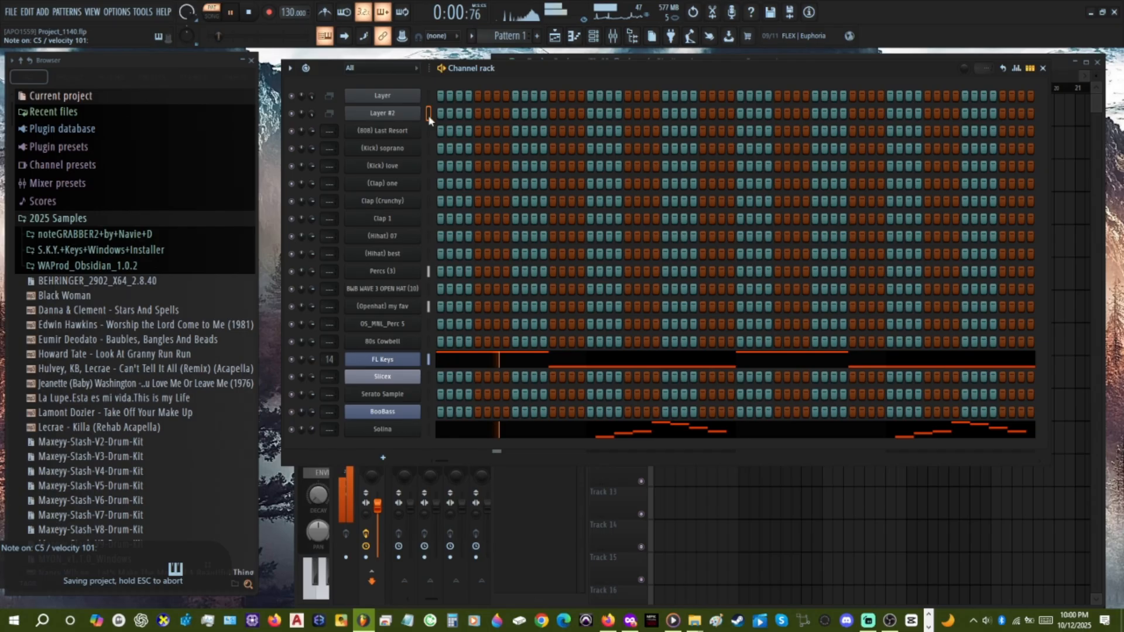
{"action": "left_click", "coordinate": [429, 97]}
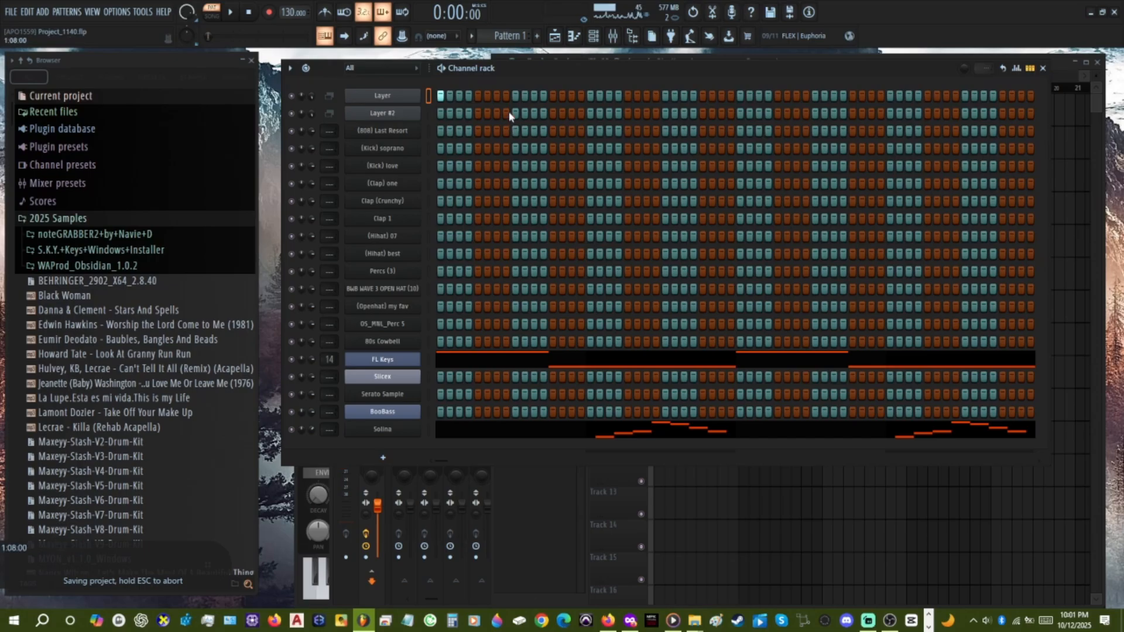
{"action": "key", "text": "space"}
{"action": "key", "text": "space"}
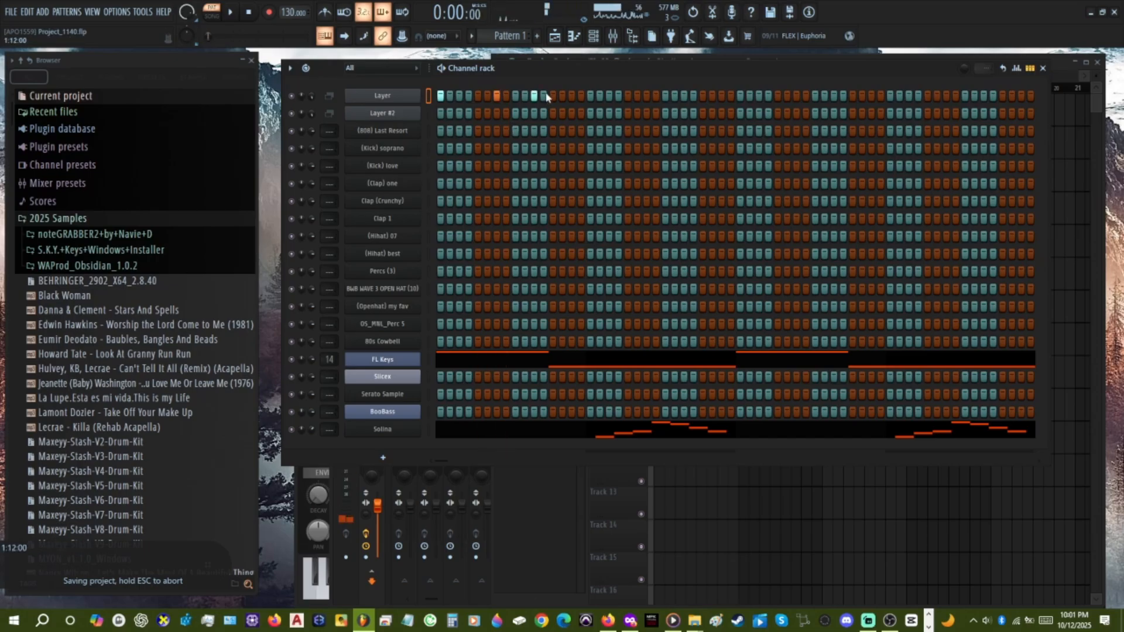
{"action": "key", "text": "space"}
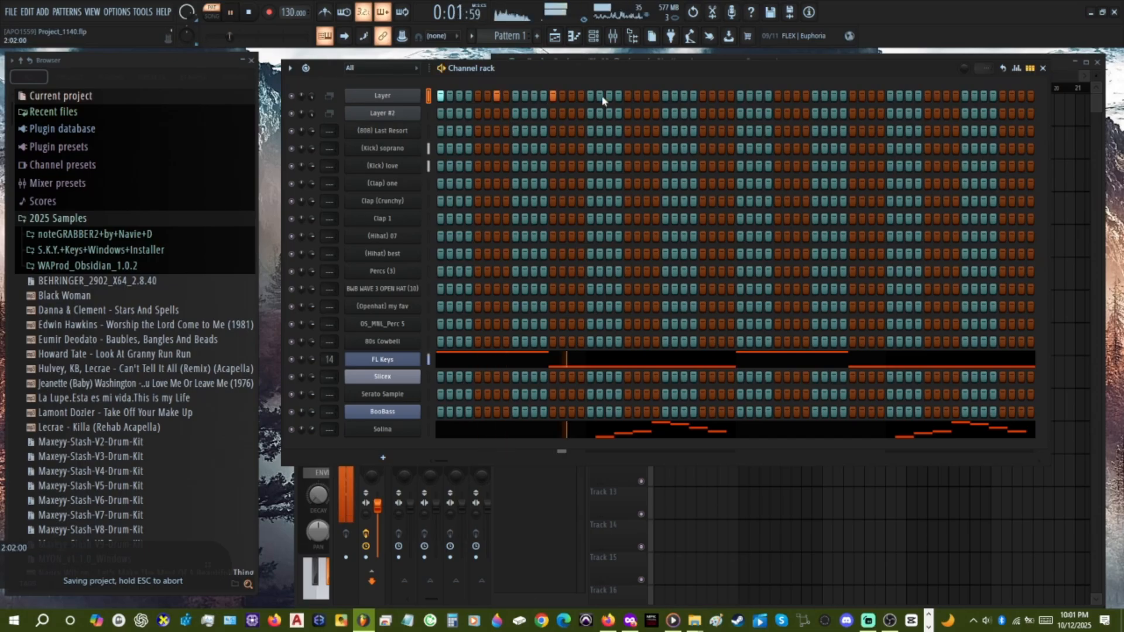
Program Layer's remaining kick hits on steps 19, 21, 33, 39, 45, 51, 53 and 63 during playback, and stop playback.
{"action": "left_click", "coordinate": [741, 97]}
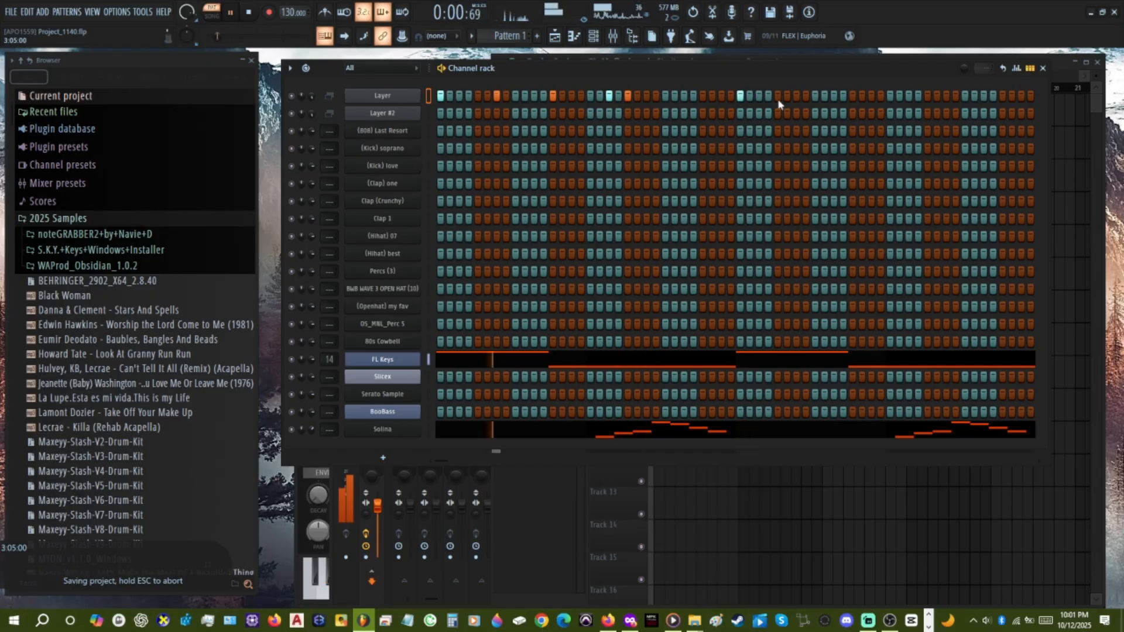
{"action": "left_click", "coordinate": [796, 96]}
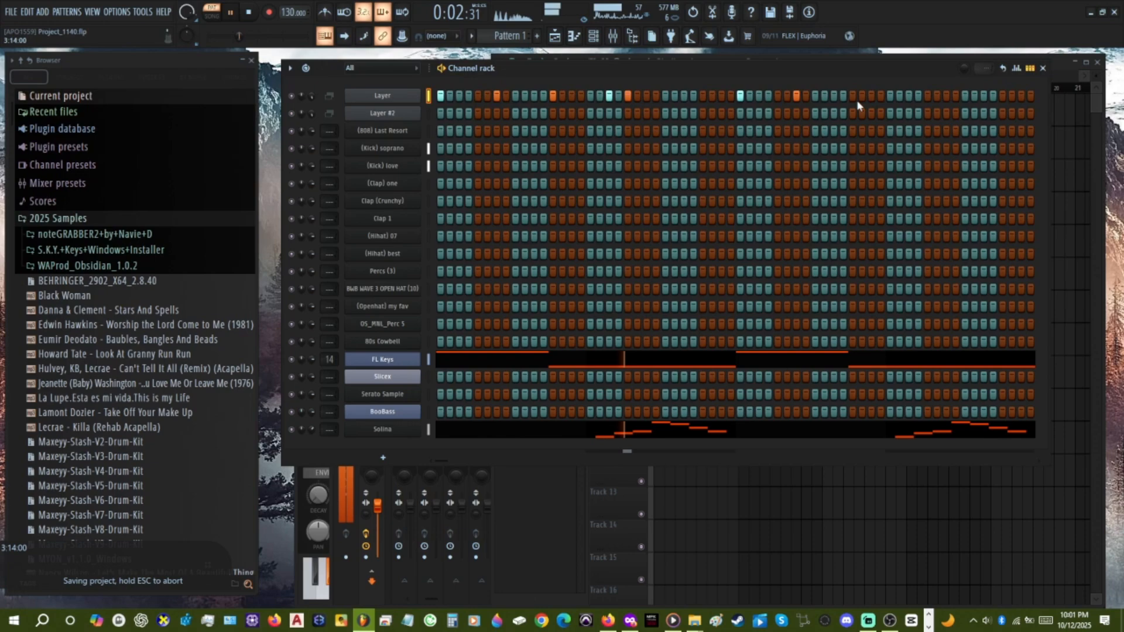
{"action": "left_click", "coordinate": [853, 95]}
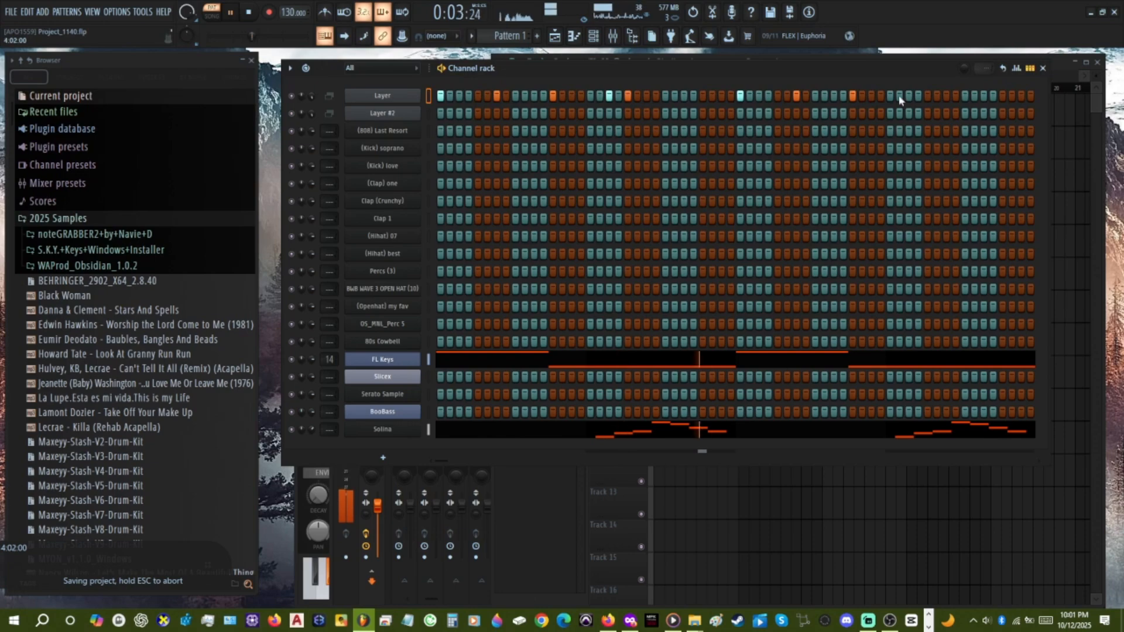
{"action": "left_click", "coordinate": [909, 95]}
{"action": "left_click", "coordinate": [927, 95]}
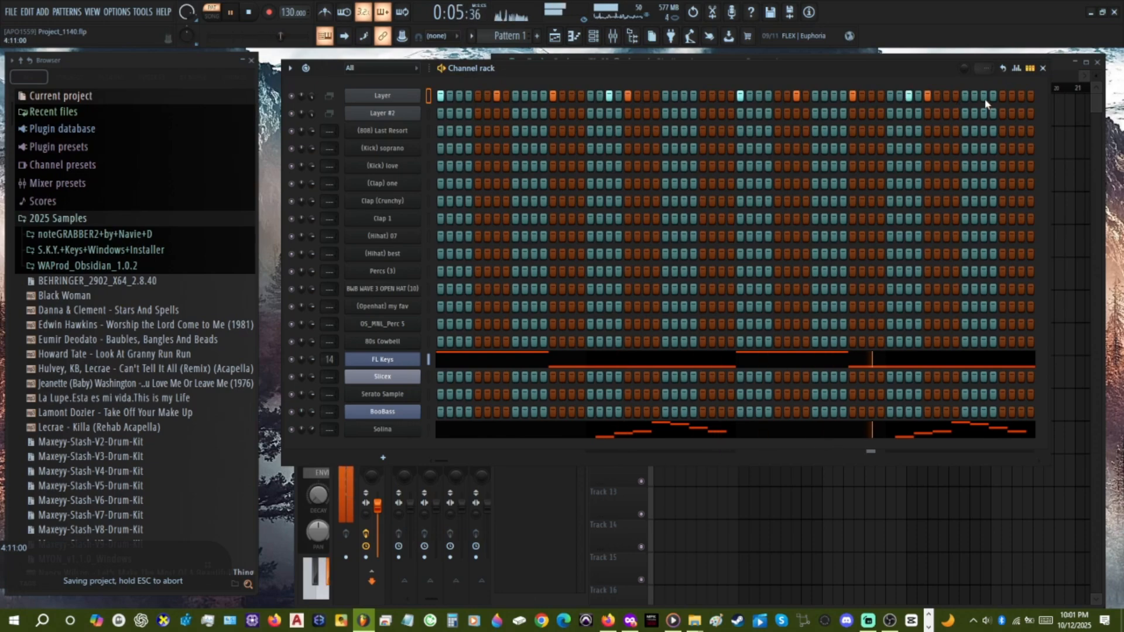
{"action": "left_click", "coordinate": [1022, 96]}
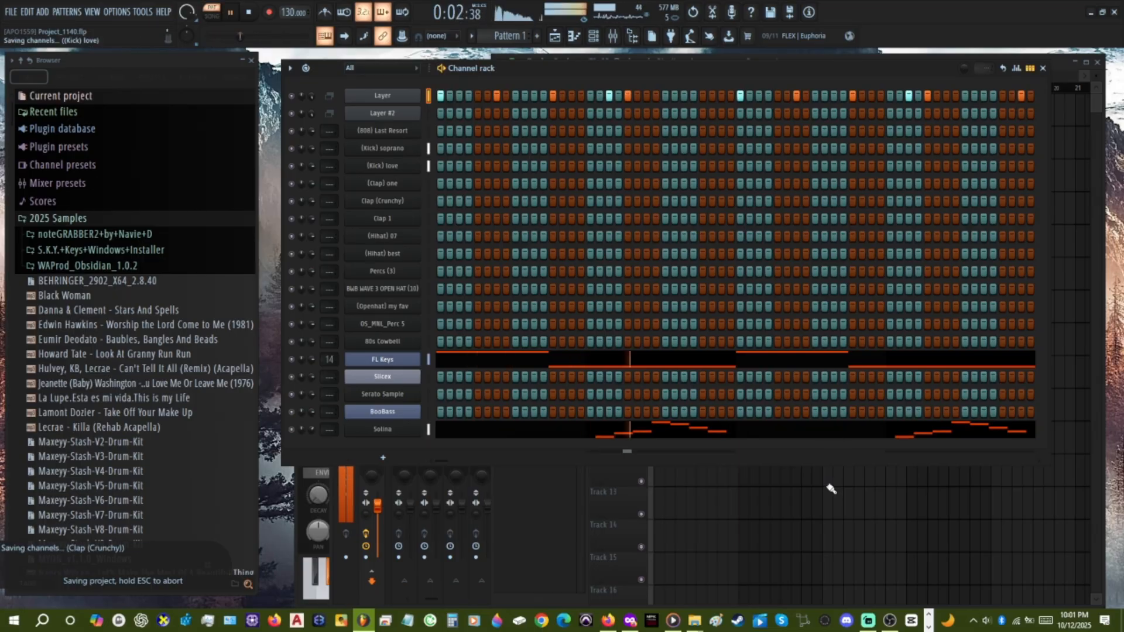
{"action": "key", "text": "space"}
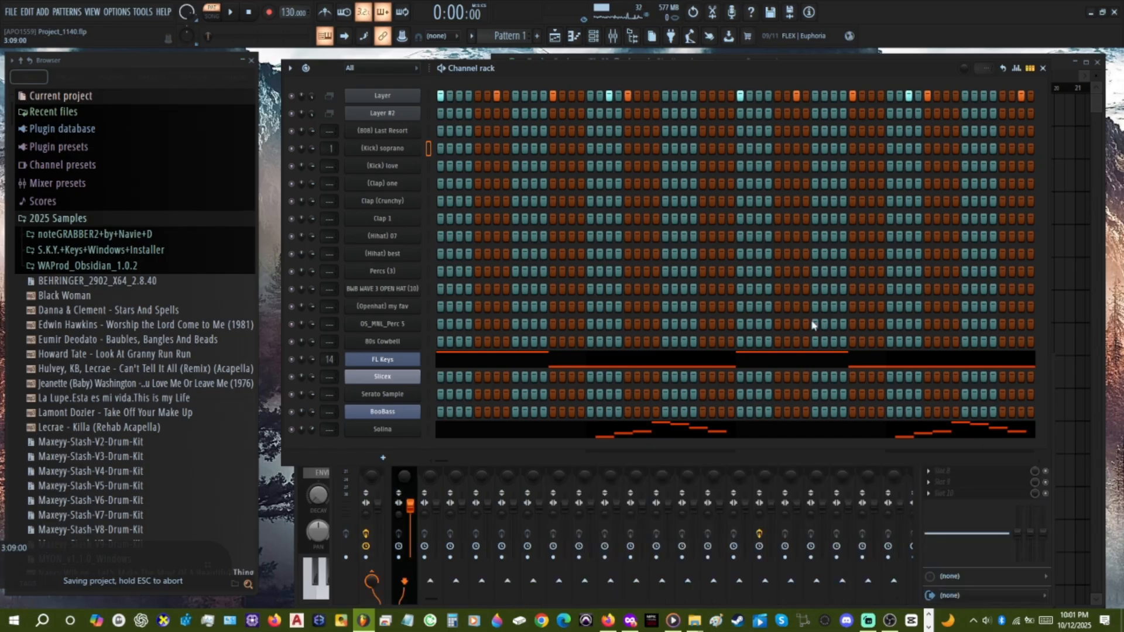
Undo the mixer knob tweak and the automatic assignment of (Kick) soprano to mixer track 1.
{"action": "left_click", "coordinate": [410, 472]}
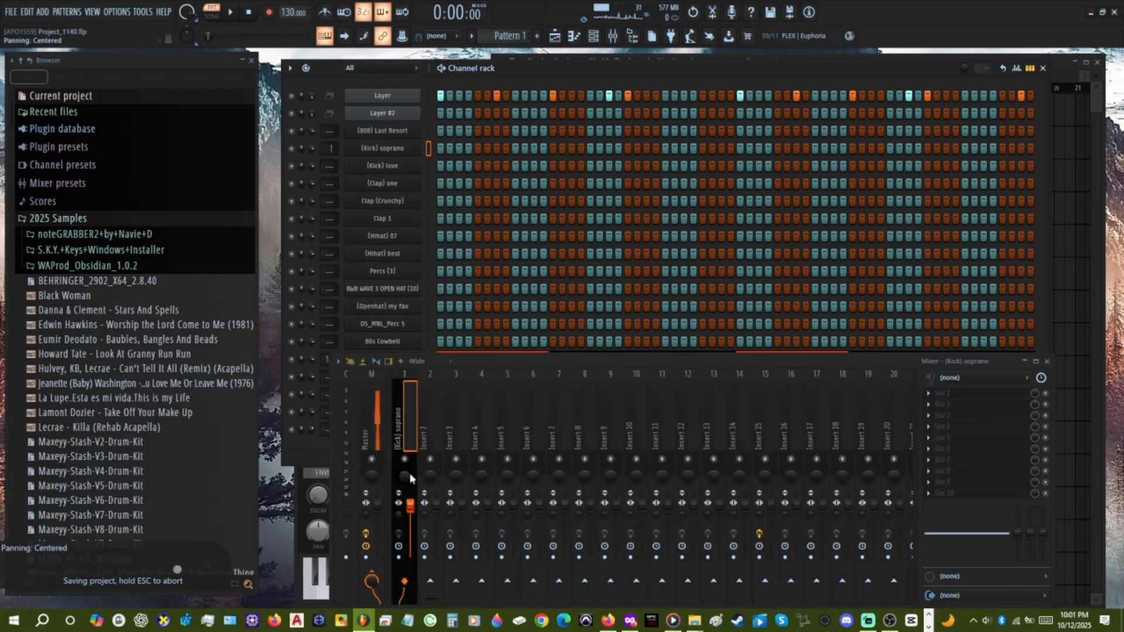
{"action": "key", "text": "ctrl+z"}
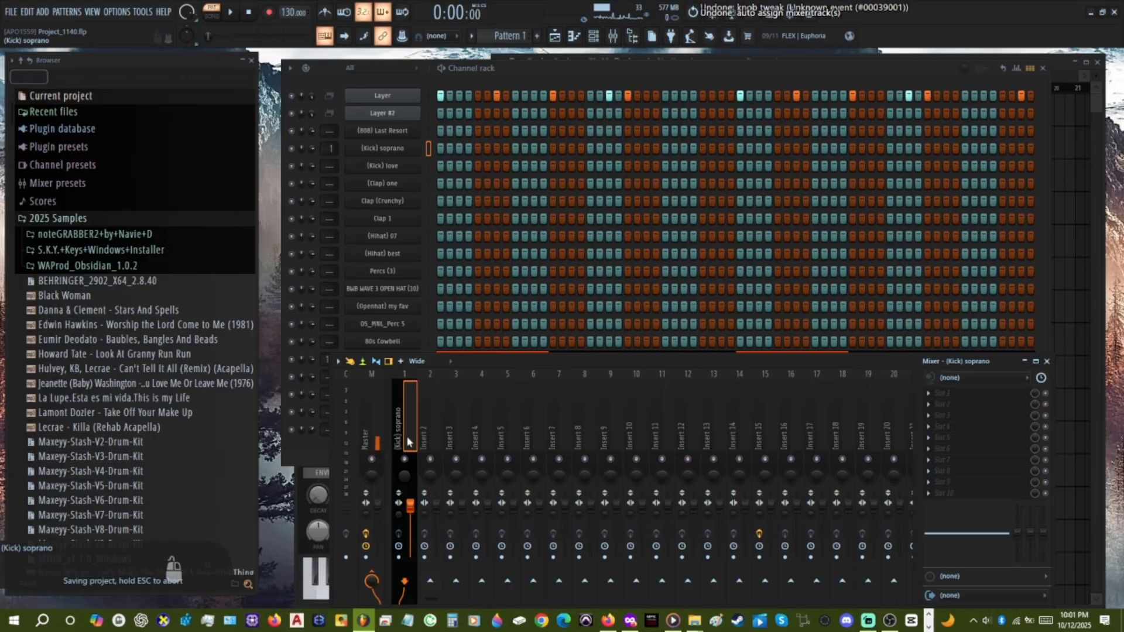
{"action": "key", "text": "ctrl+z"}
Bring the playlist to the front and toggle playback between pattern and song mode.
{"action": "left_click", "coordinate": [1059, 222]}
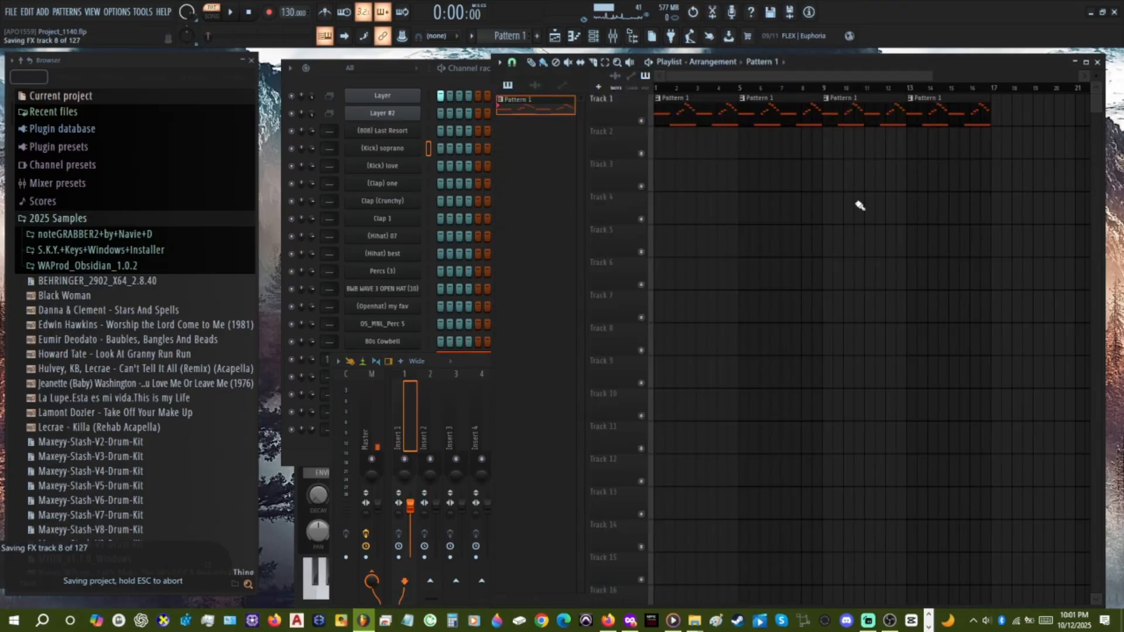
{"action": "key", "text": "l"}
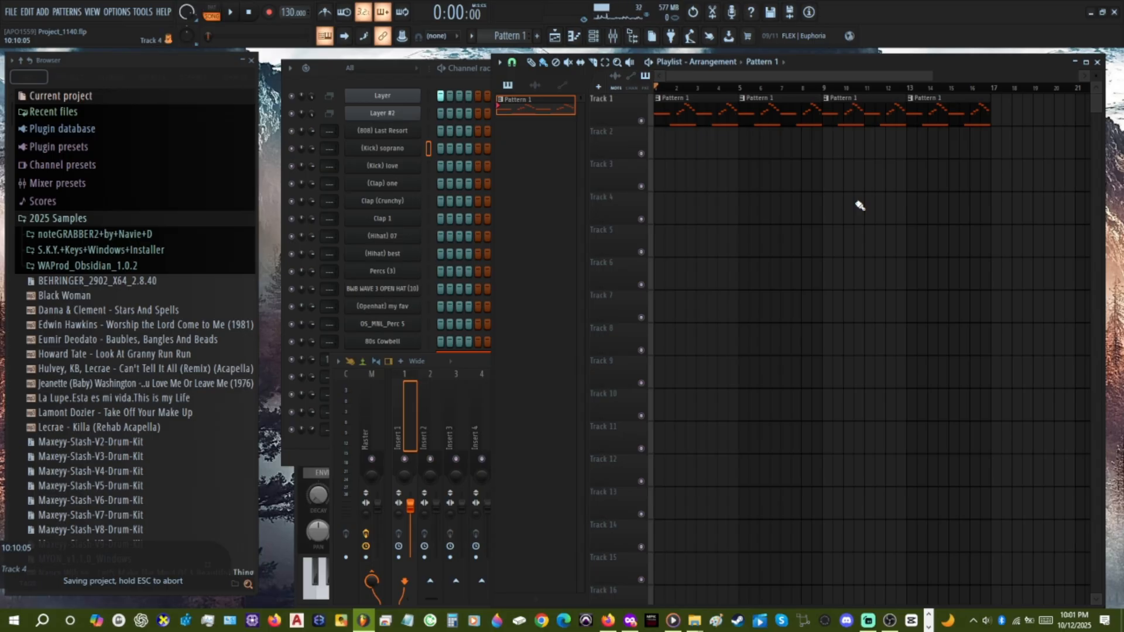
{"action": "key", "text": "l"}
{"action": "key", "text": "l"}
Assign the (Kick) soprano channel to mixer insert 1 and undo the assignment.
{"action": "left_click", "coordinate": [408, 417]}
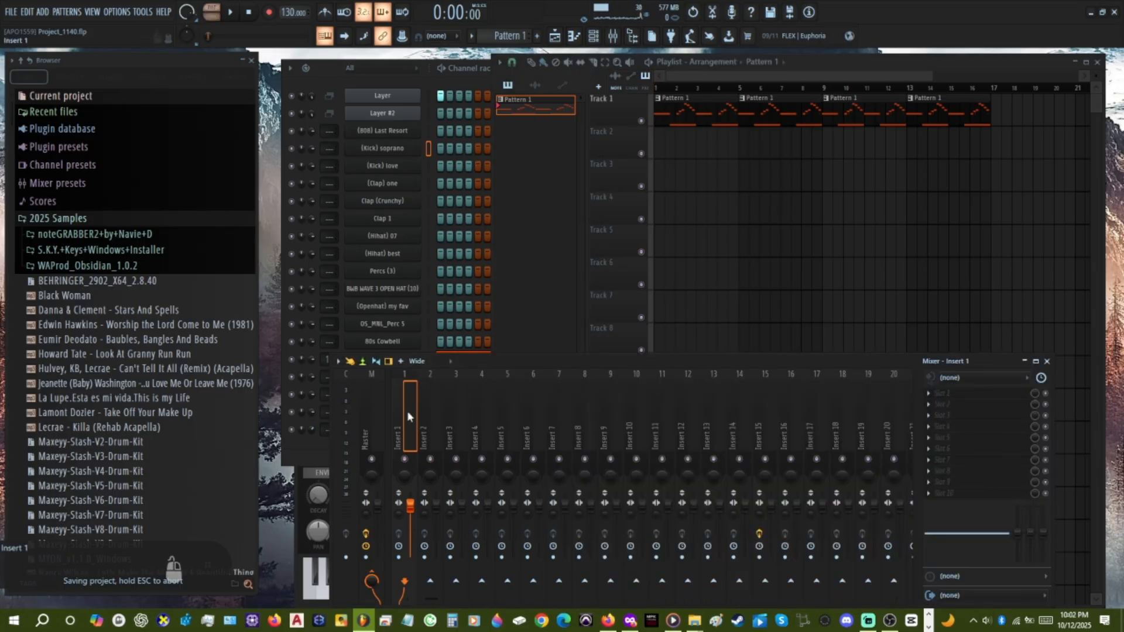
{"action": "key", "text": "ctrl+l"}
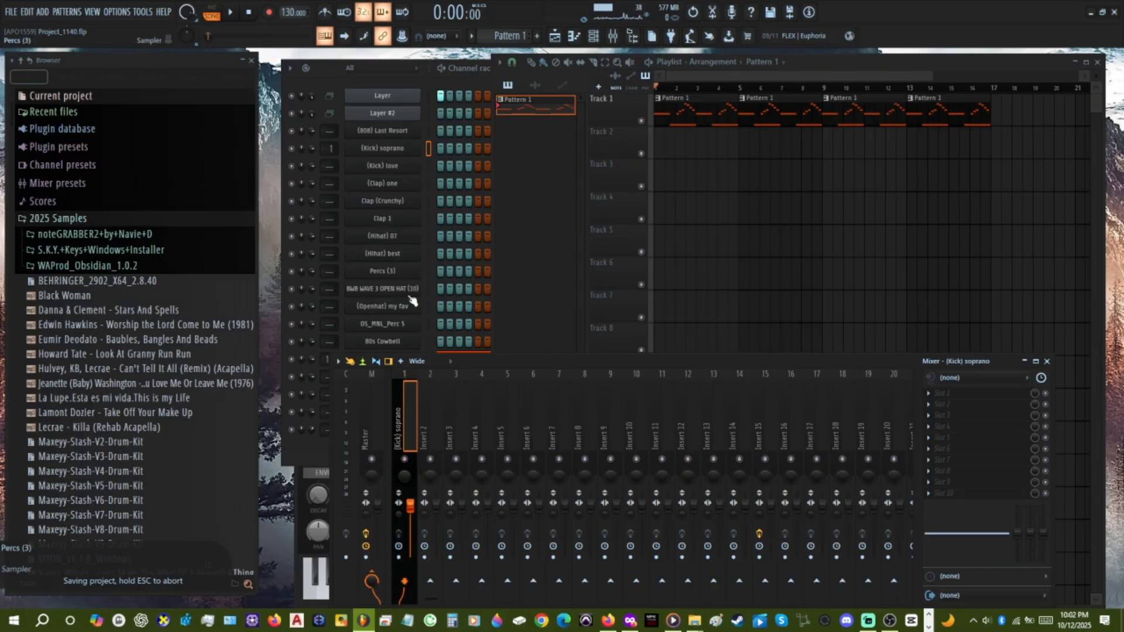
{"action": "key", "text": "ctrl+z"}
{"action": "key", "text": "ctrl+z"}
{"action": "key", "text": "ctrl+z"}
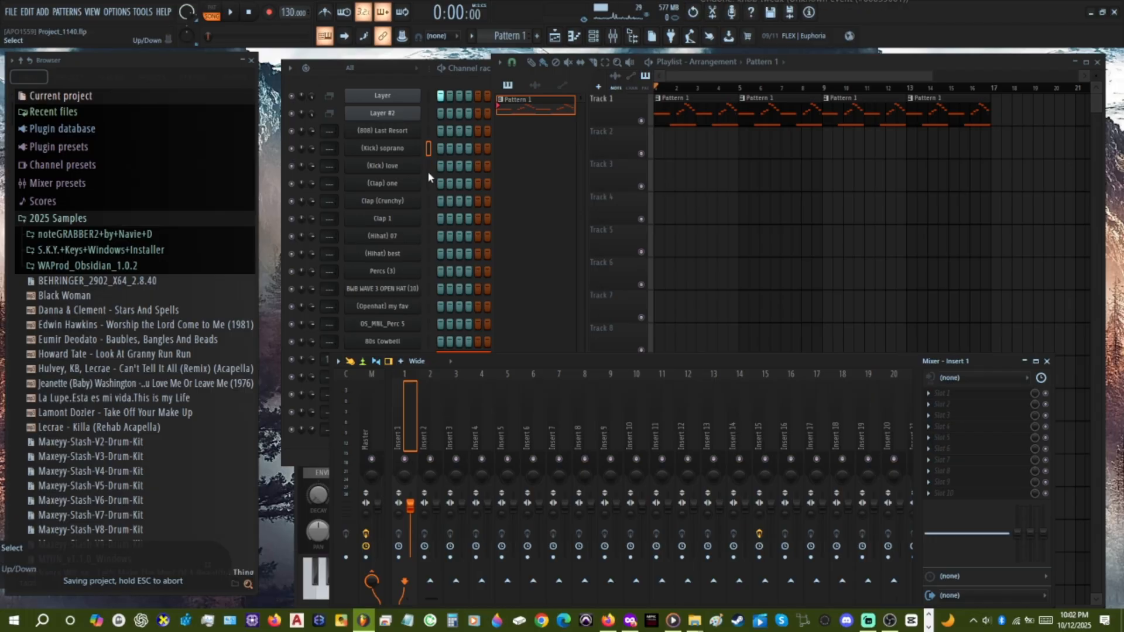
Try to route the selected Layer channel to mixer insert 1, and return to the playlist to toggle playback.
{"action": "left_click", "coordinate": [429, 98]}
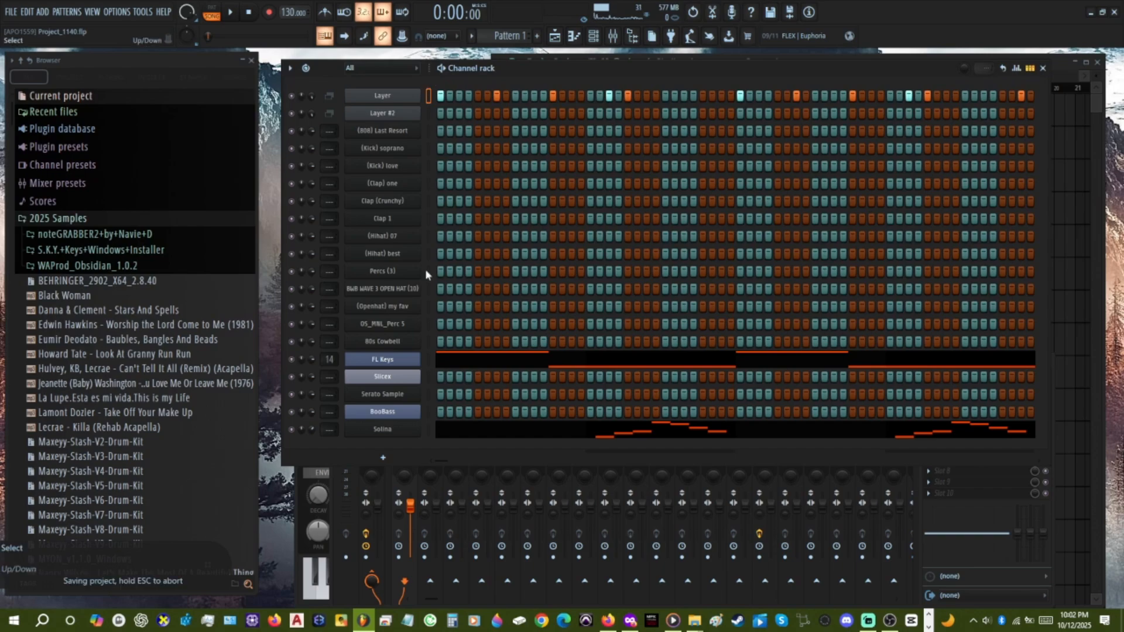
{"action": "left_click", "coordinate": [404, 466]}
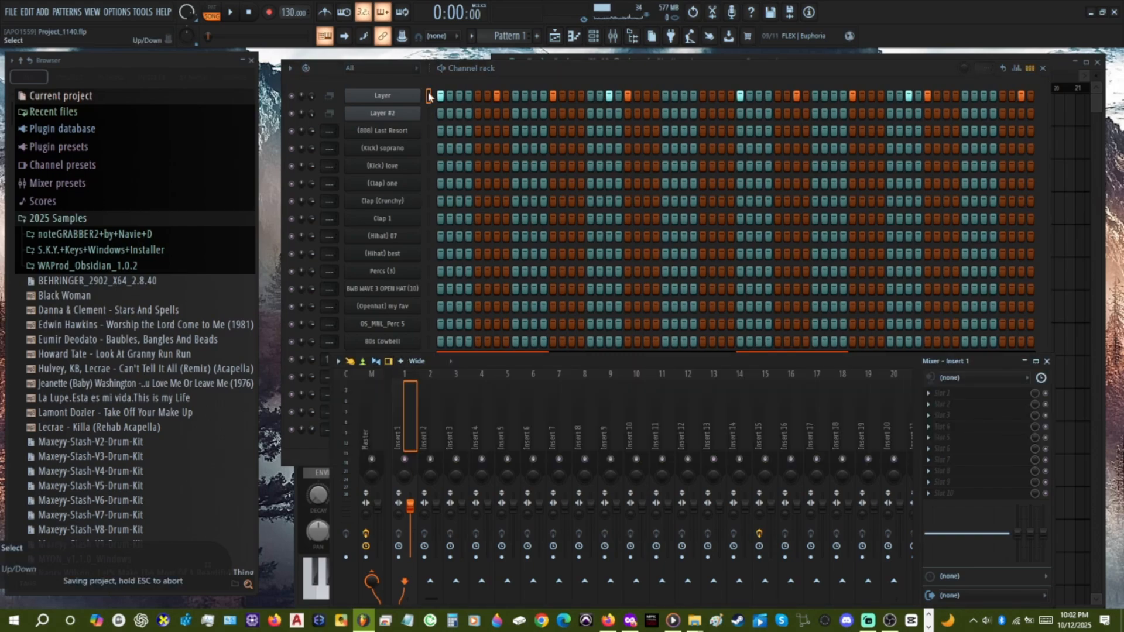
{"action": "left_click", "coordinate": [402, 354]}
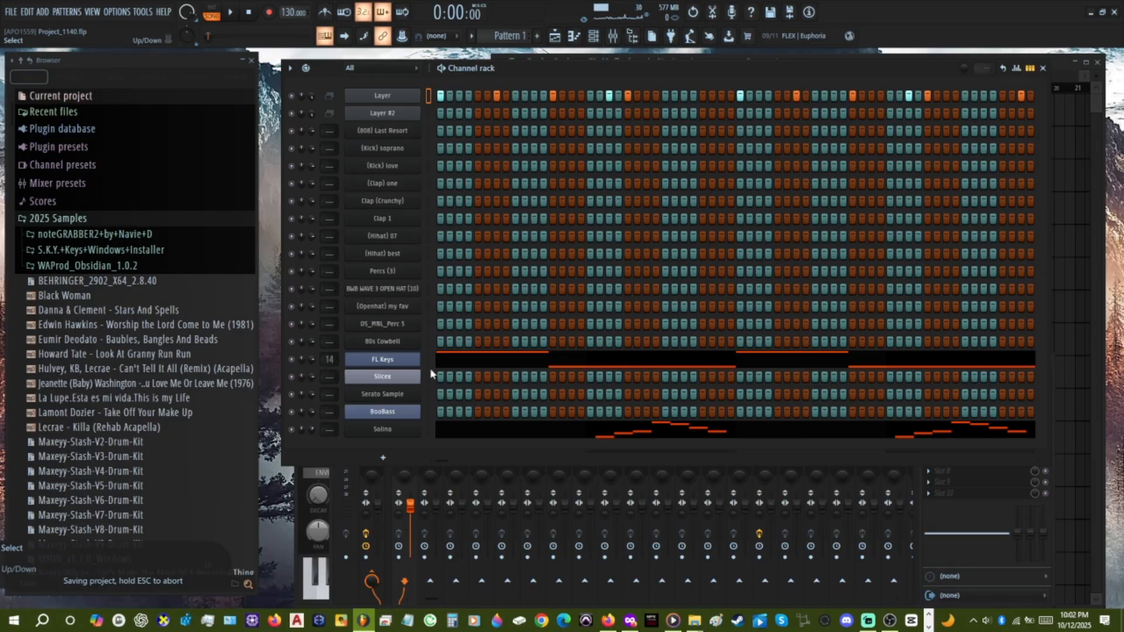
{"action": "left_click", "coordinate": [411, 468]}
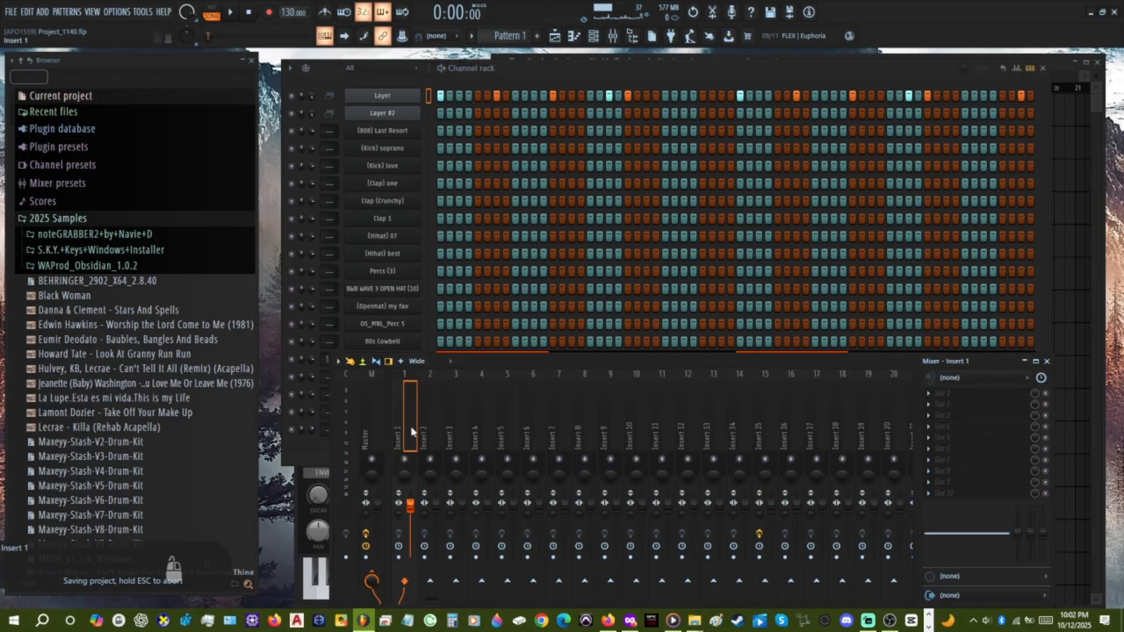
{"action": "key", "text": "l"}
{"action": "key", "text": "l"}
{"action": "left_click", "coordinate": [1090, 153]}
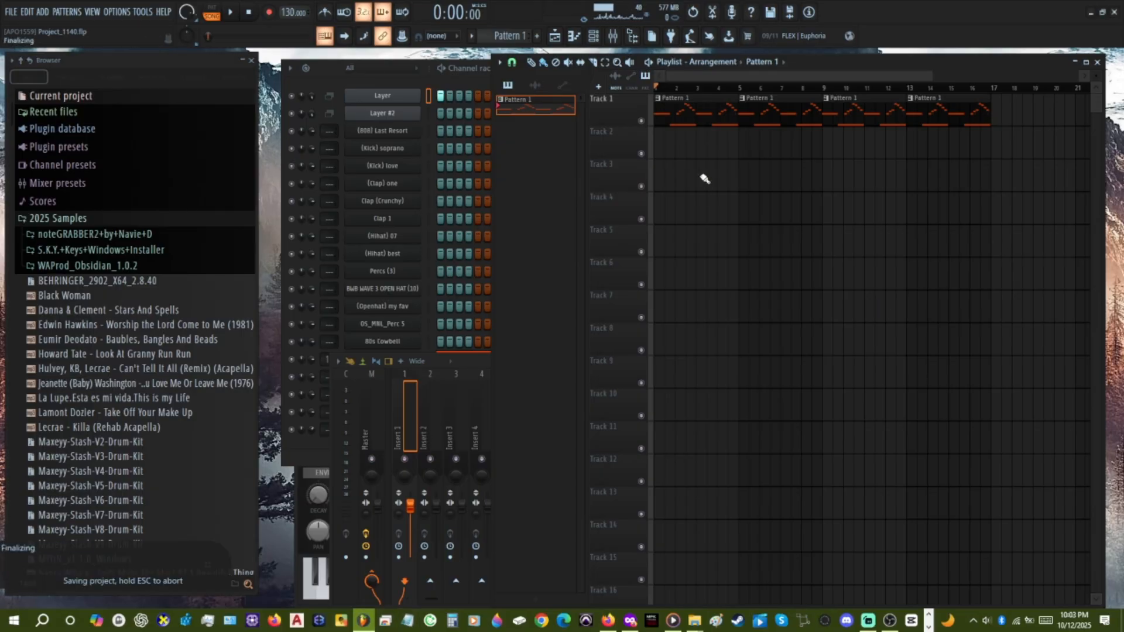
{"action": "key", "text": "space"}
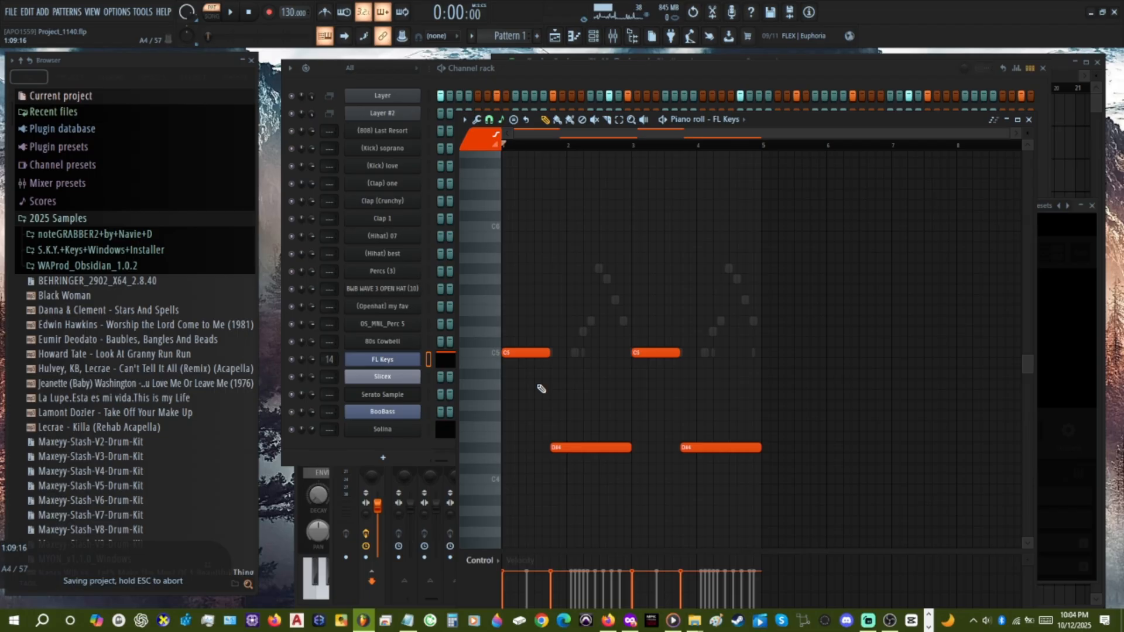
Select the first C5 note in the FL Keys piano roll and toggle pattern and song mode from the playlist.
{"action": "key", "text": "l"}
{"action": "left_click_drag", "start_coordinate": [545, 400], "coordinate": [522, 344]}
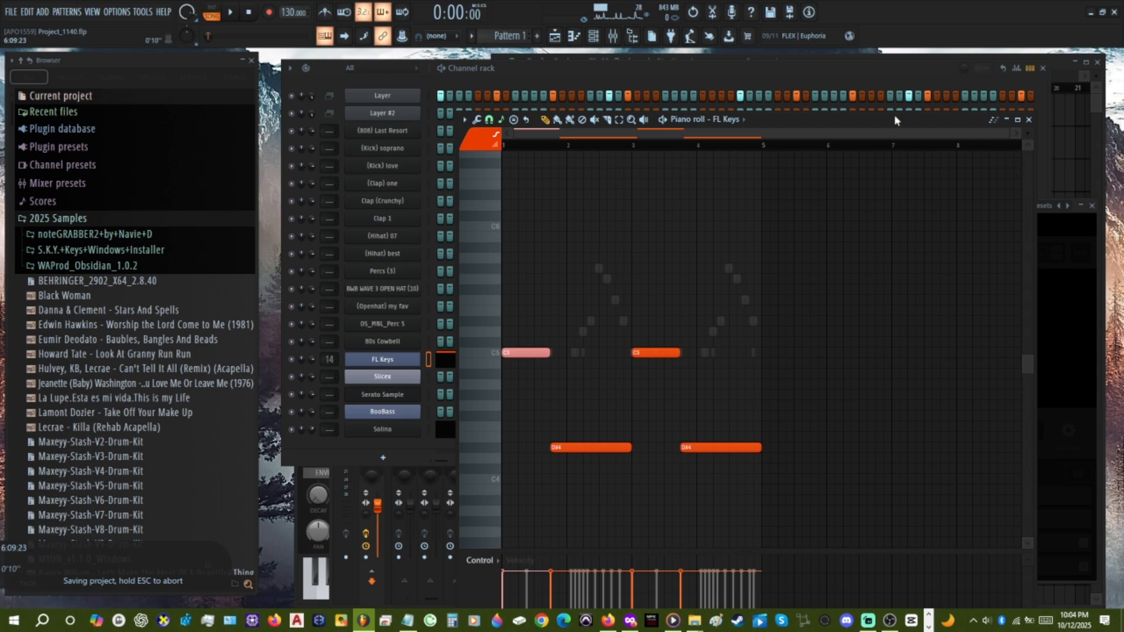
{"action": "left_click", "coordinate": [735, 111]}
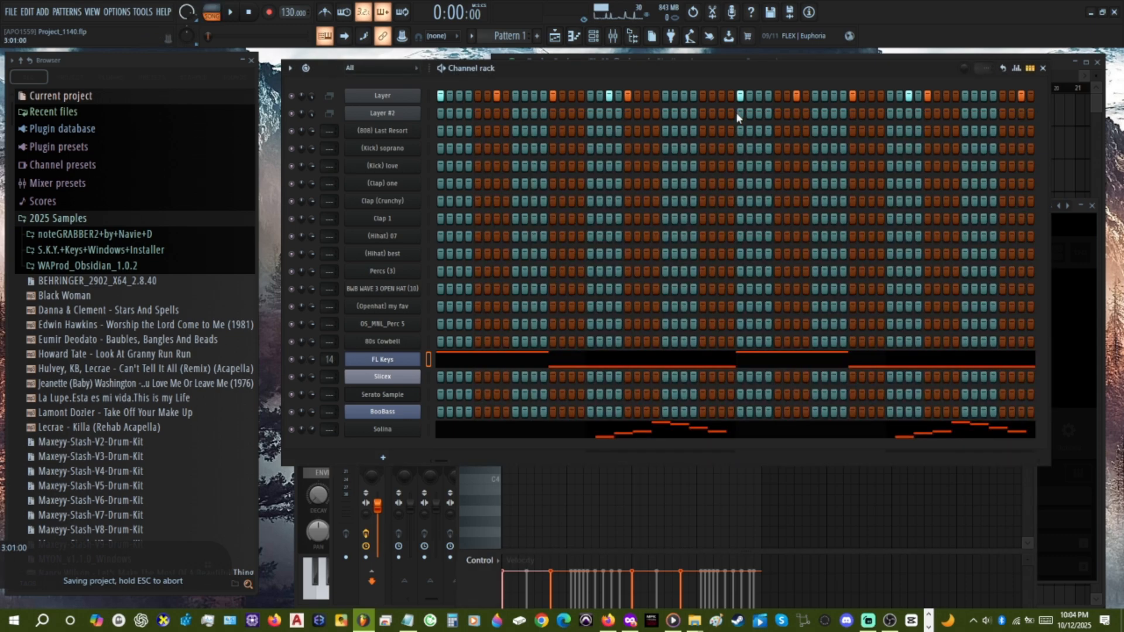
{"action": "left_click", "coordinate": [1069, 169]}
{"action": "key", "text": "l"}
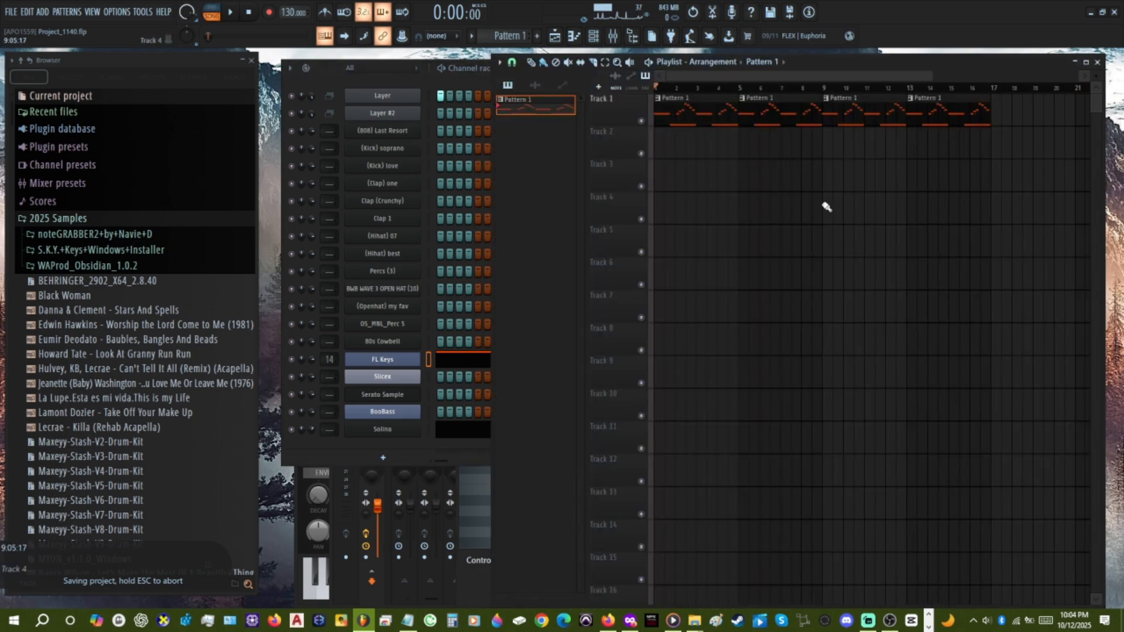
{"action": "left_click", "coordinate": [433, 455]}
{"action": "left_click", "coordinate": [470, 493]}
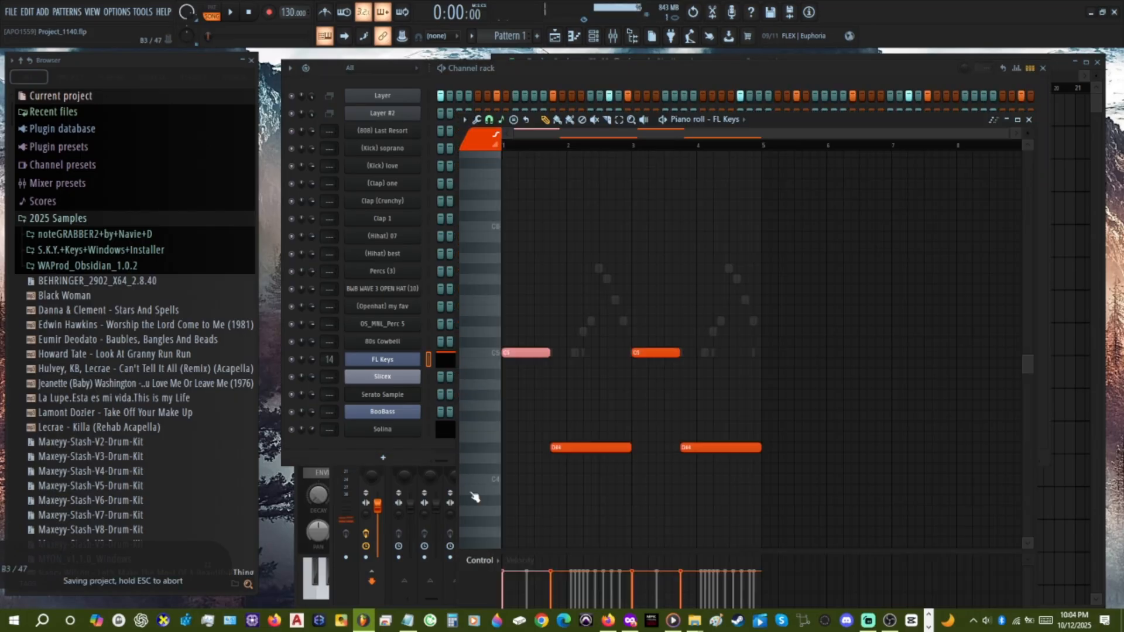
Preview the arpeggiator on all FL Keys notes and the chopper on the second C5 note, discarding both.
{"action": "left_click", "coordinate": [548, 398], "text": "ctrl"}
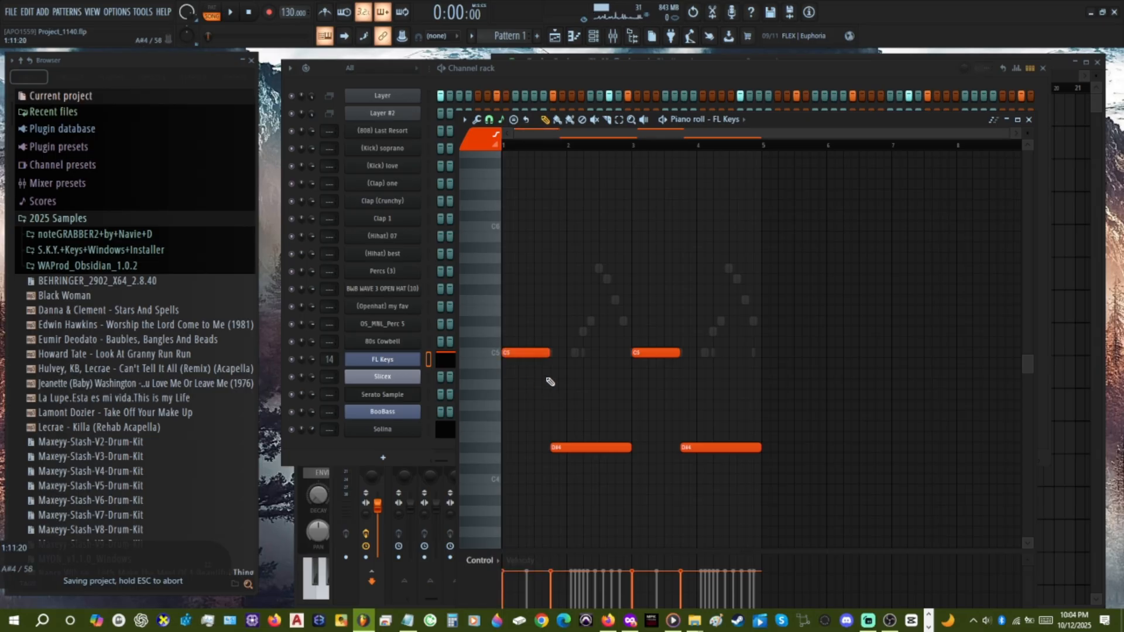
{"action": "key", "text": "alt+a"}
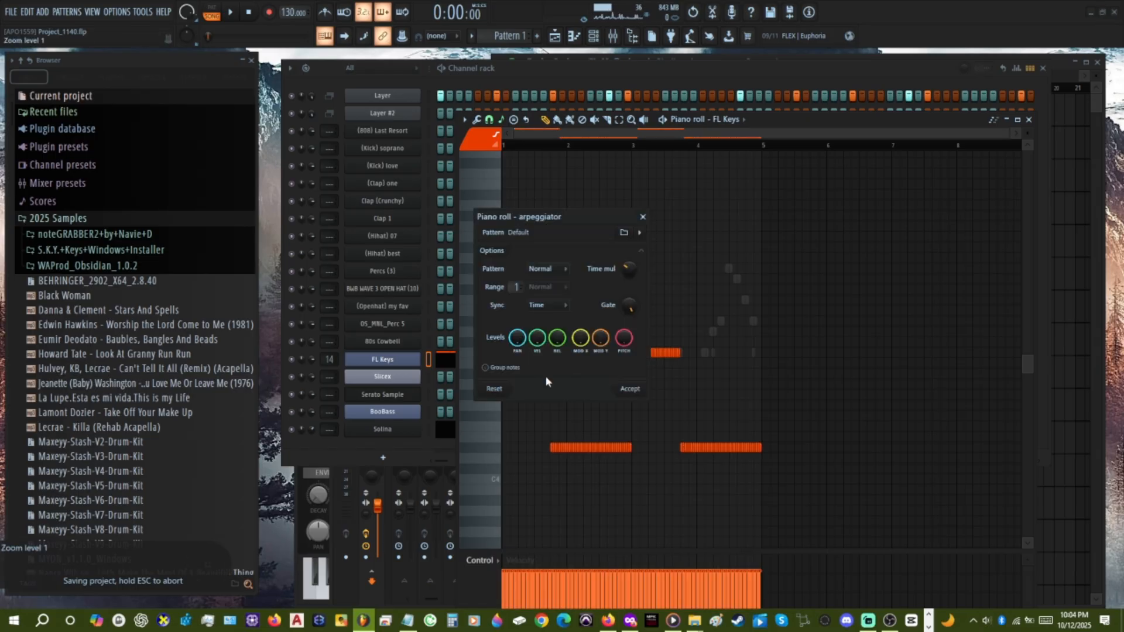
{"action": "left_click", "coordinate": [643, 216]}
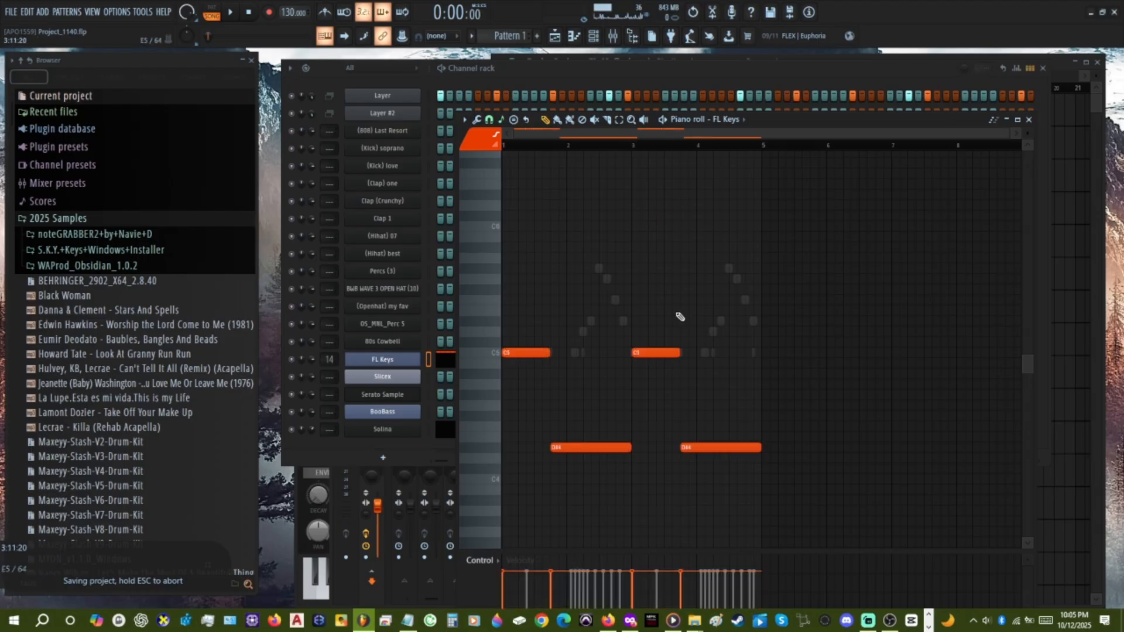
{"action": "left_click_drag", "start_coordinate": [674, 306], "coordinate": [666, 375]}
{"action": "key", "text": "alt+u"}
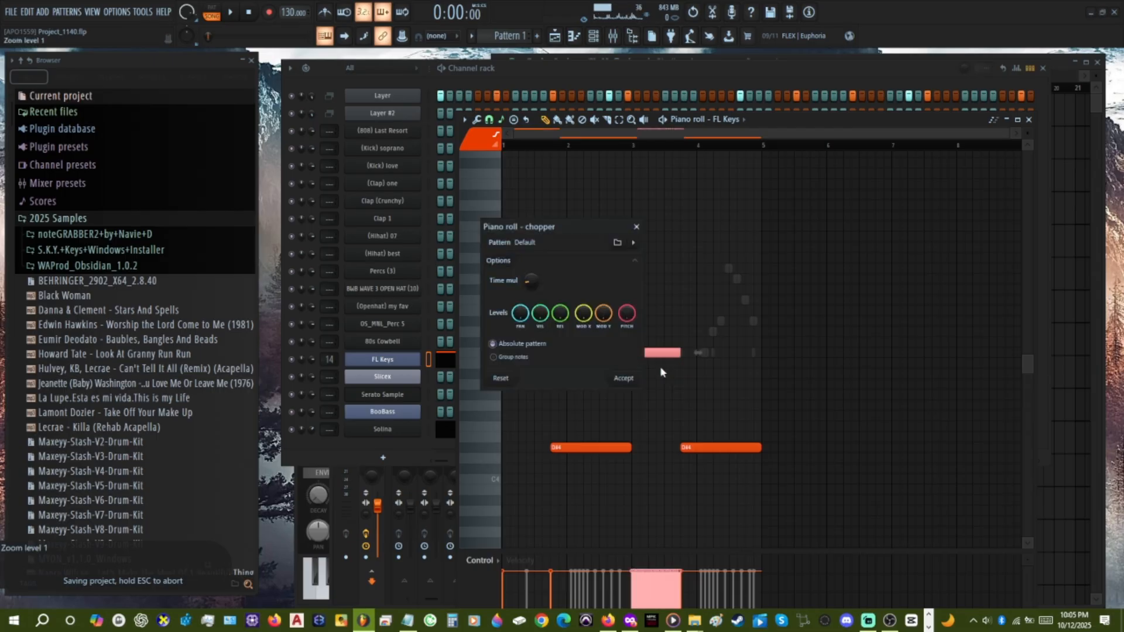
{"action": "left_click", "coordinate": [637, 227]}
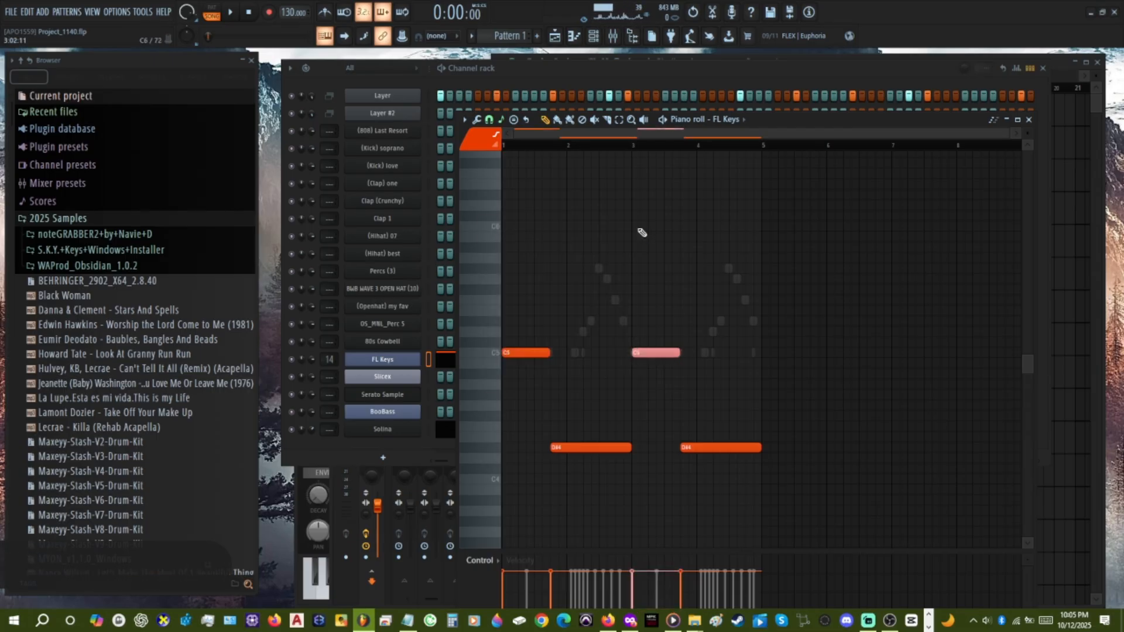
Deselect the note and save the project, and briefly consult the shortcut list in Notepad.
{"action": "left_click", "coordinate": [650, 366]}
{"action": "key", "text": "ctrl+s"}
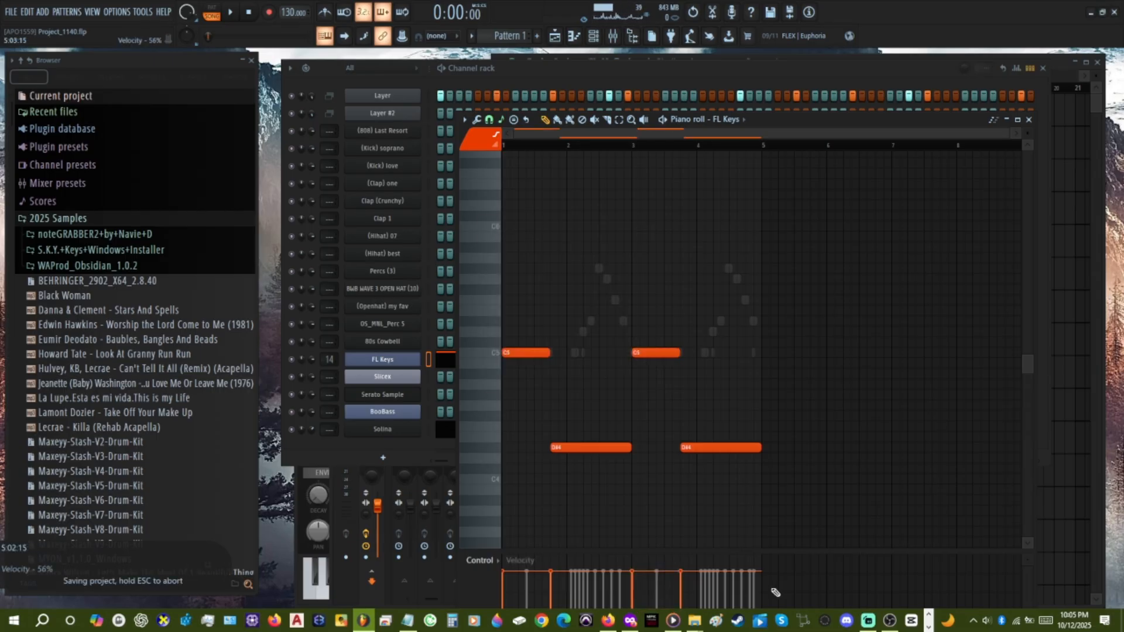
{"action": "left_click", "coordinate": [408, 620]}
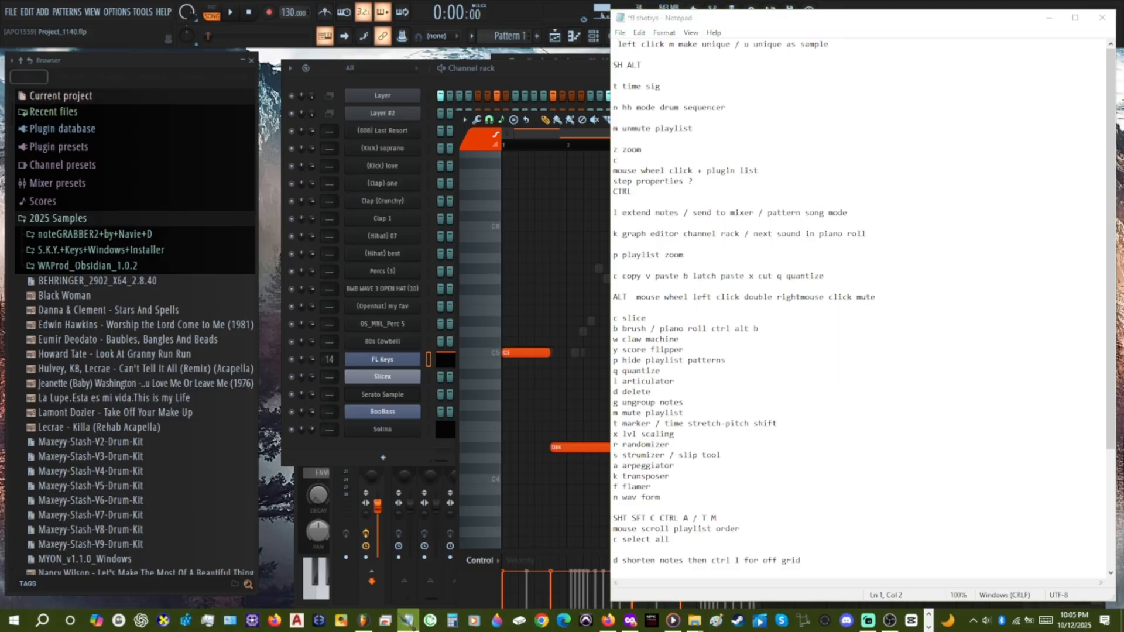
{"action": "left_click", "coordinate": [408, 621]}
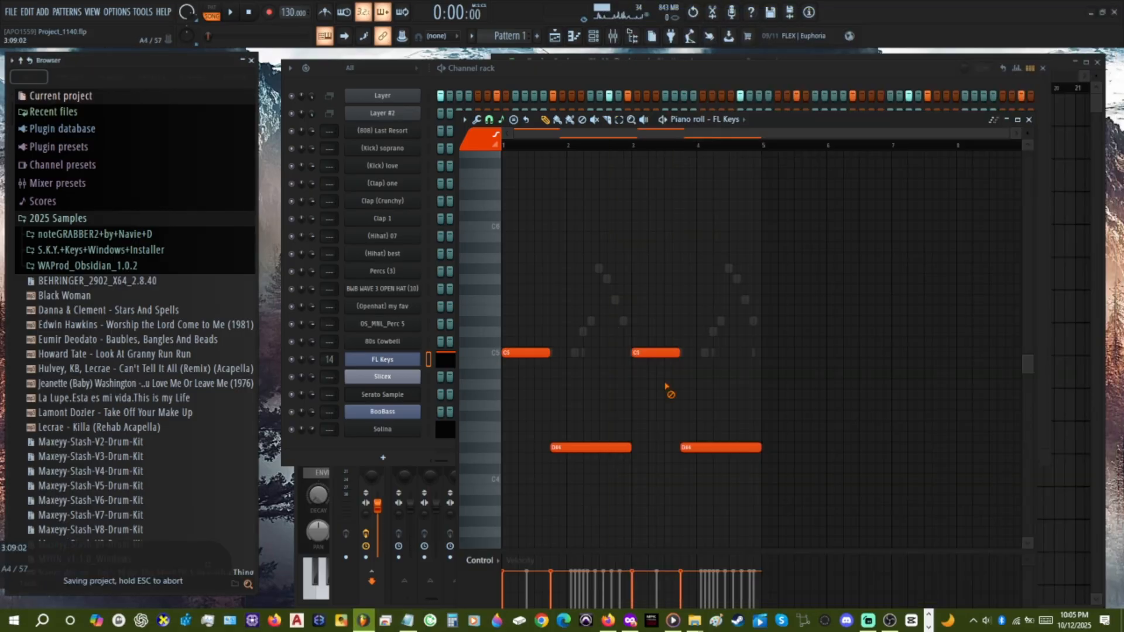
Open the claw machine, strumizer and level scaling tools for the FL Keys notes, closing each without applying it.
{"action": "key", "text": "alt+w"}
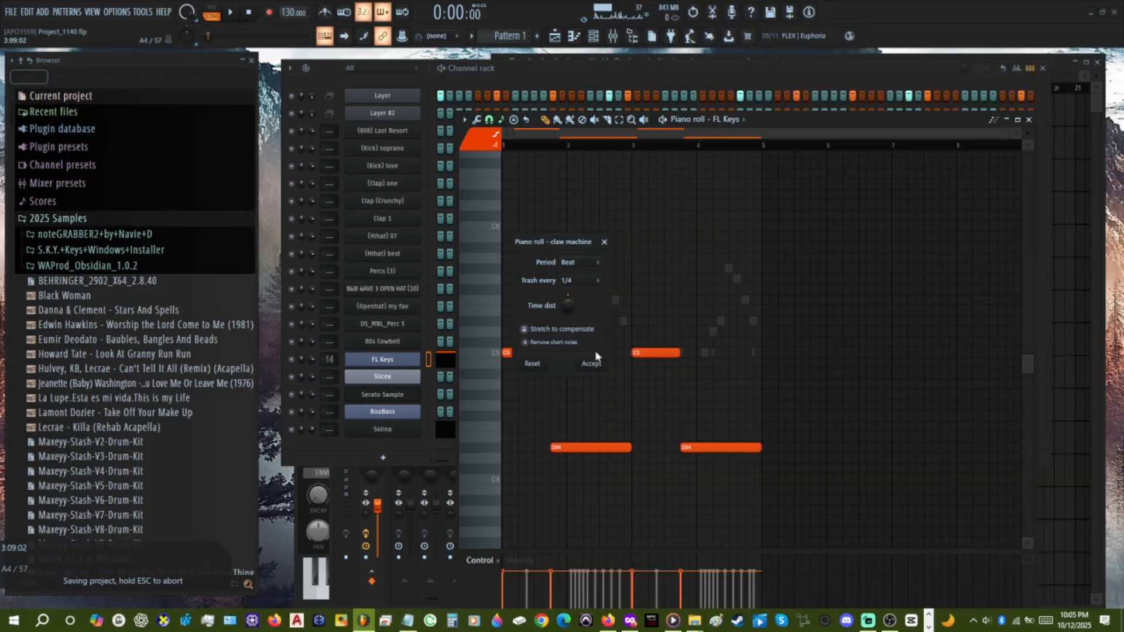
{"action": "left_click", "coordinate": [605, 241]}
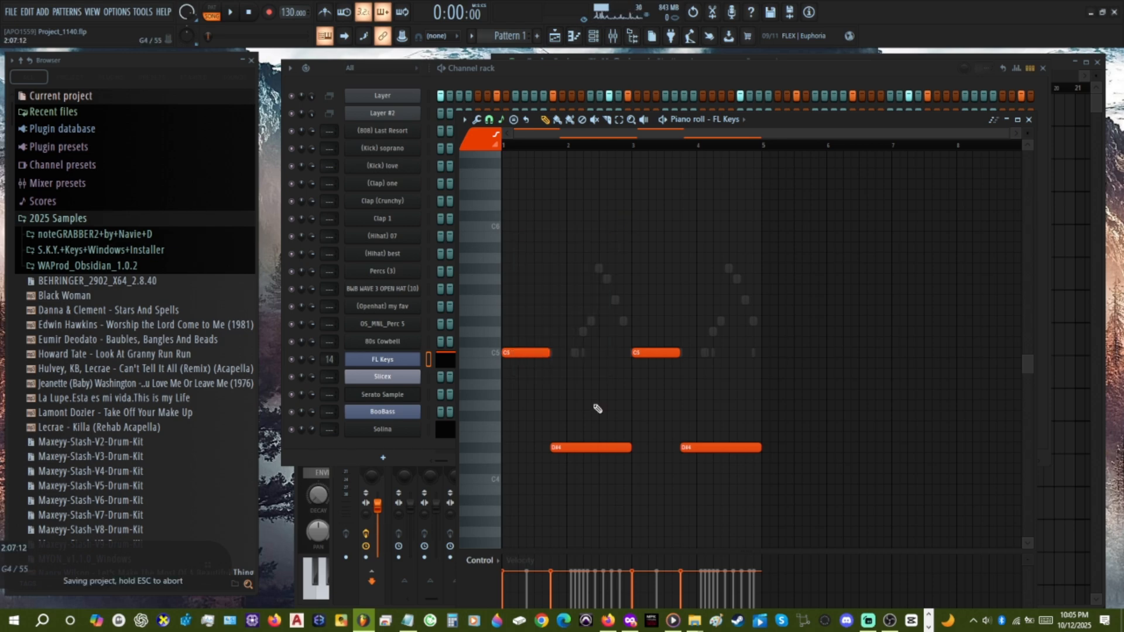
{"action": "key", "text": "alt+s"}
{"action": "left_click", "coordinate": [648, 251]}
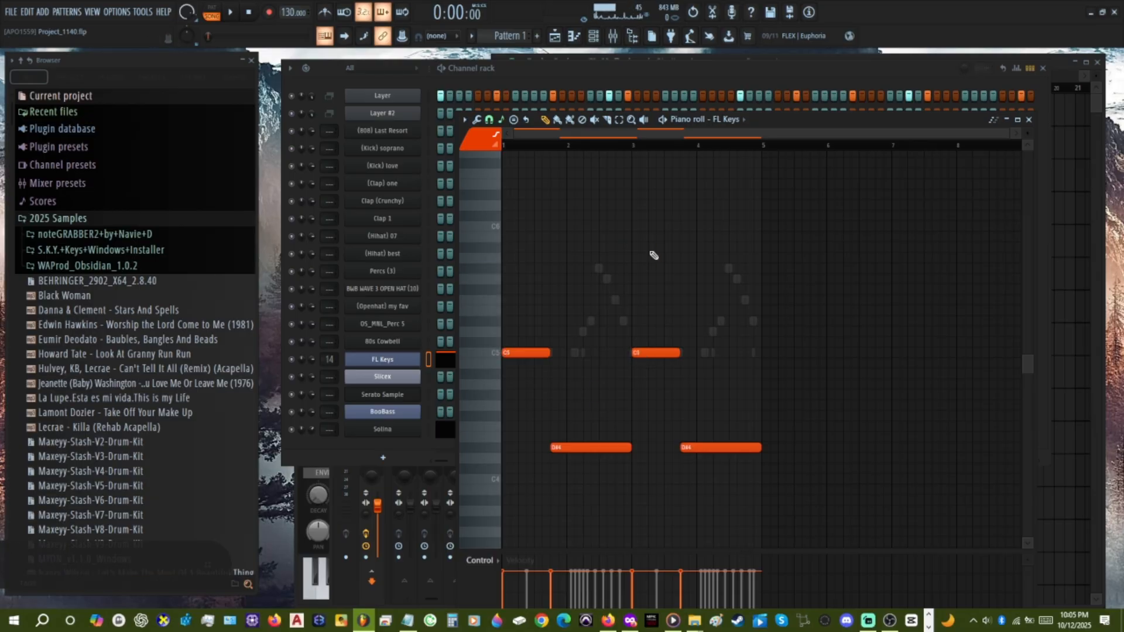
{"action": "key", "text": "alt+x"}
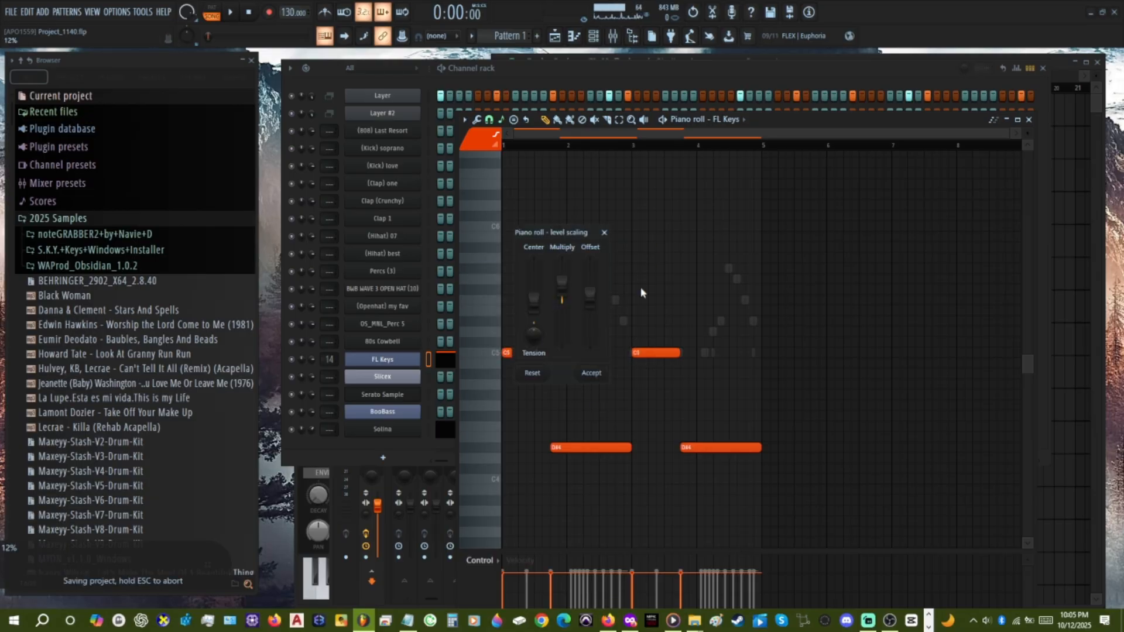
{"action": "left_click", "coordinate": [605, 232]}
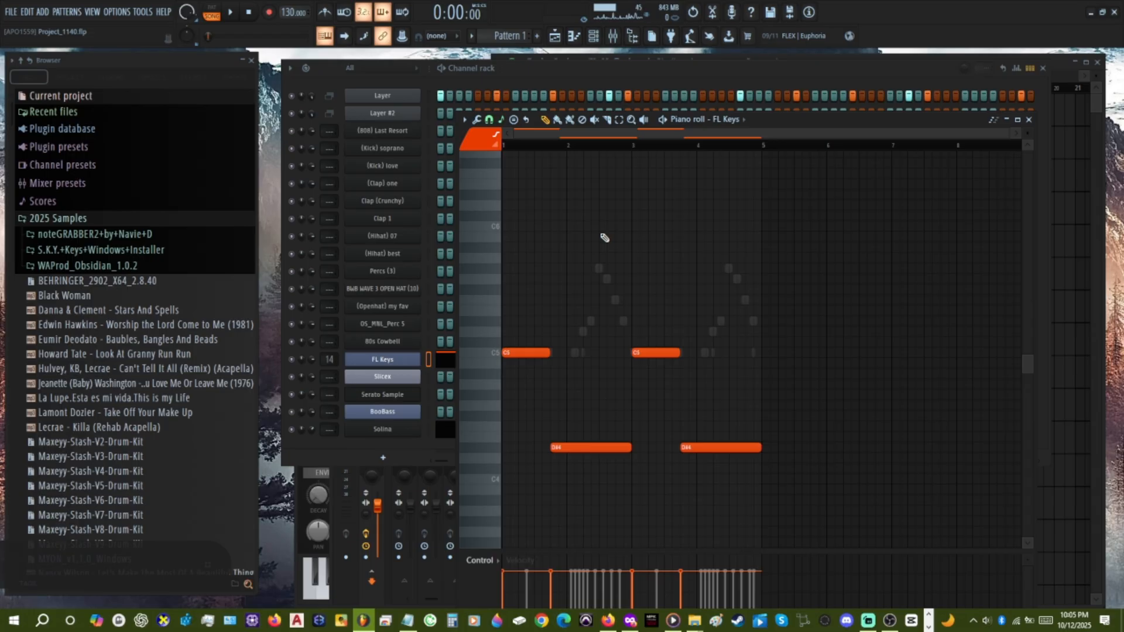
Open the time marker name entry in the FL Keys piano roll and cancel it, and try toggling the mute tool and an Auto marker.
{"action": "key", "text": "alt+t"}
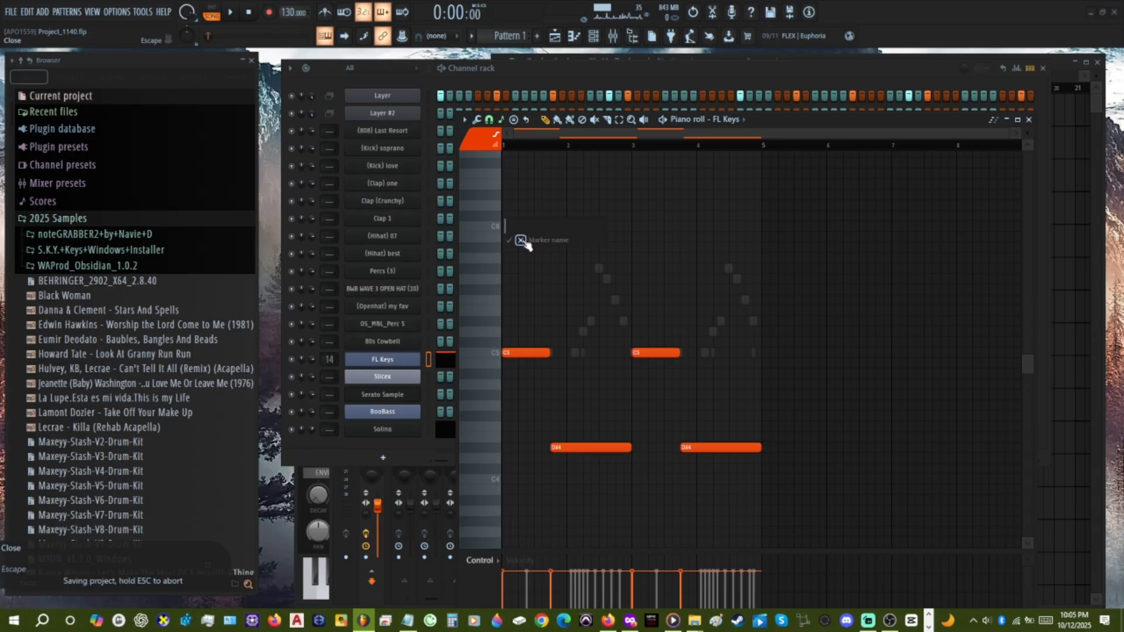
{"action": "left_click", "coordinate": [521, 241]}
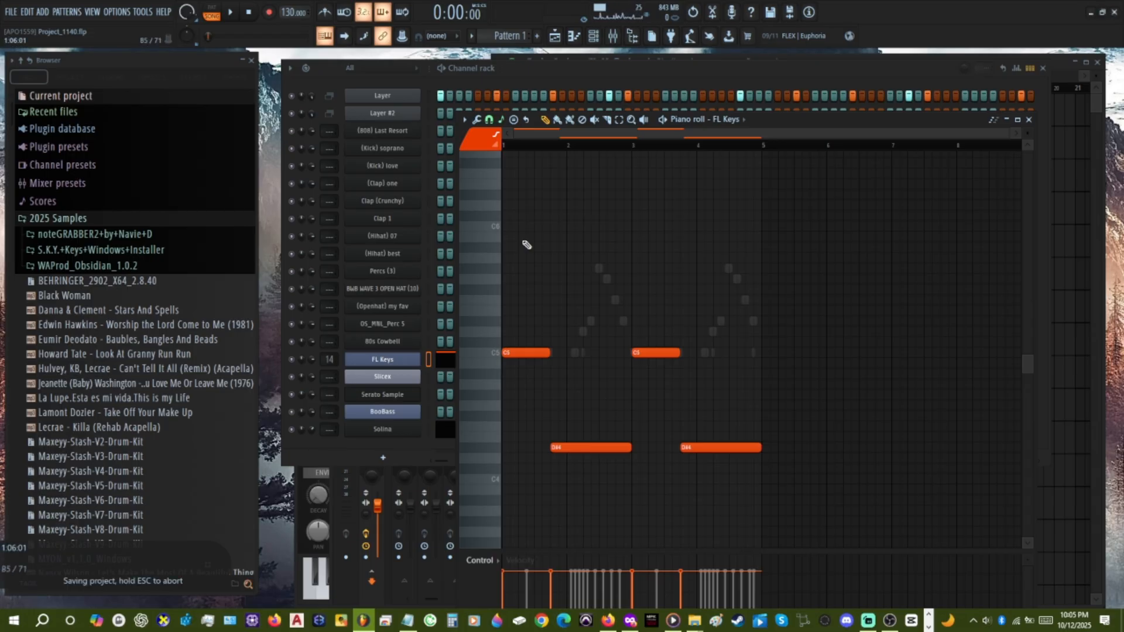
{"action": "key", "text": "t"}
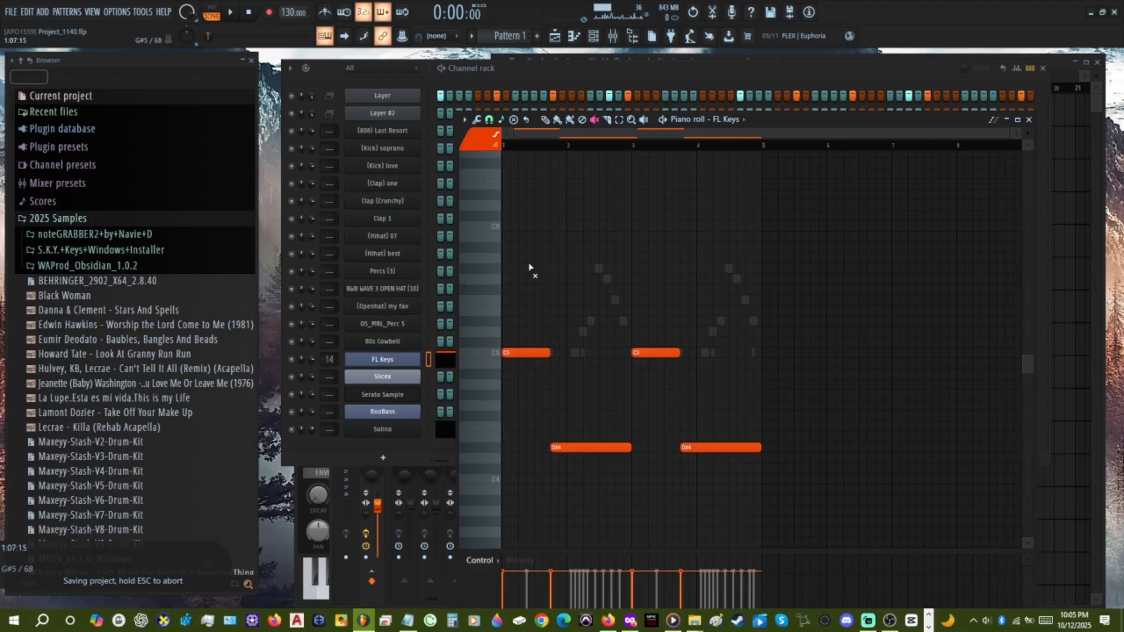
{"action": "key", "text": "ctrl+t"}
{"action": "key", "text": "ctrl+t"}
{"action": "key", "text": "ctrl+t"}
{"action": "key", "text": "t"}
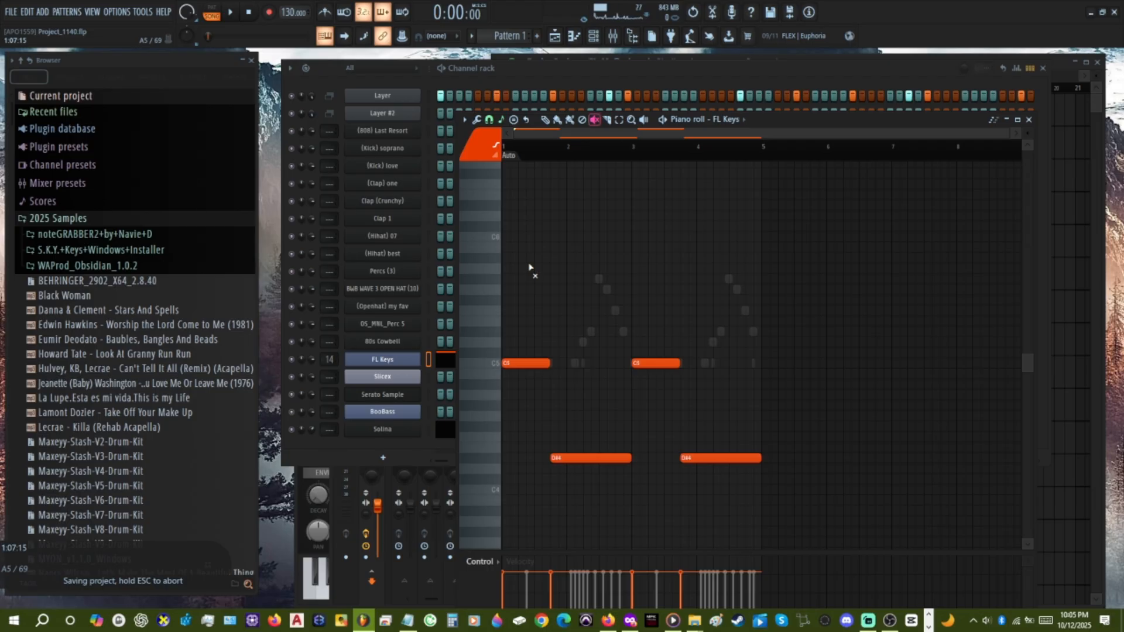
{"action": "key", "text": "ctrl+t"}
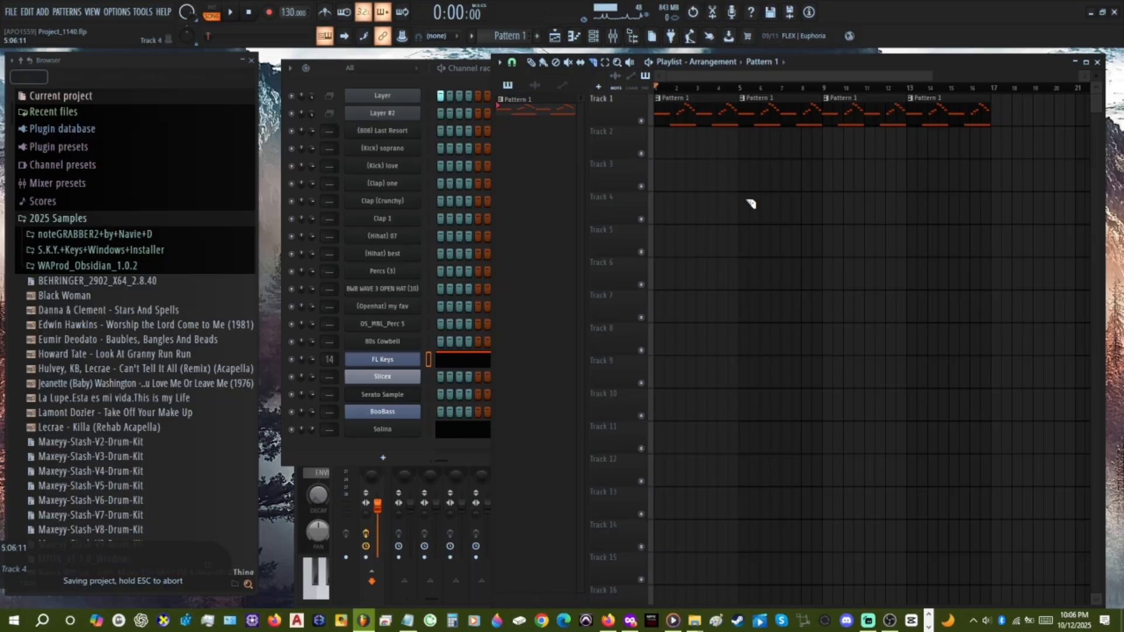
Consult the Notepad shortcut list, and open the playlist's time signature change dialog, closing it without applying anything.
{"action": "left_click", "coordinate": [678, 122]}
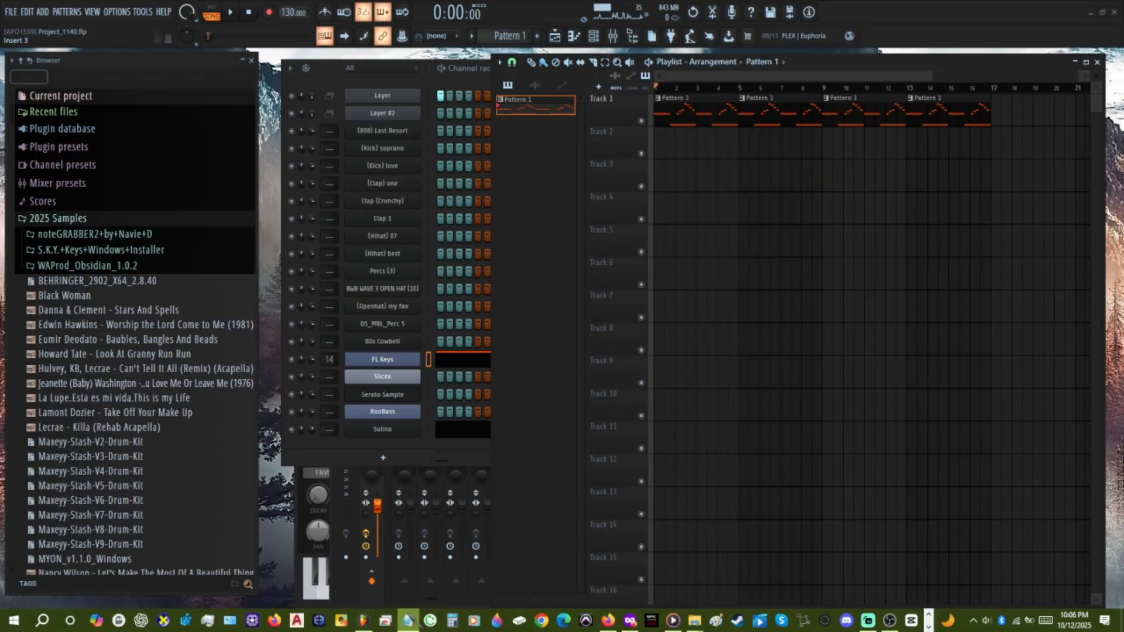
{"action": "left_click", "coordinate": [409, 621]}
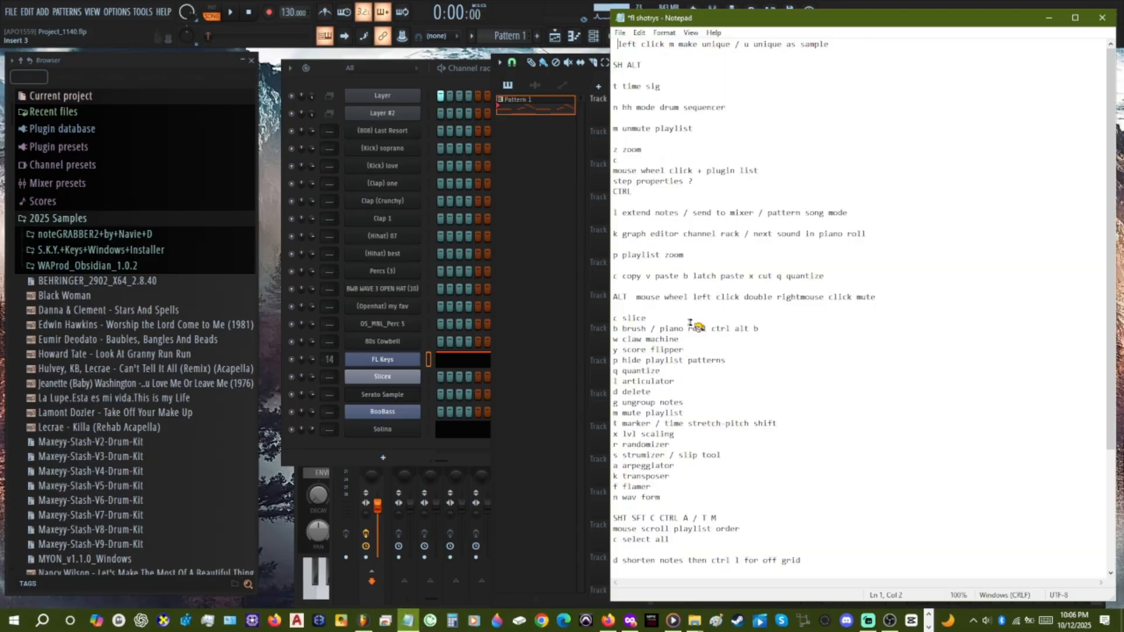
{"action": "left_click", "coordinate": [603, 52]}
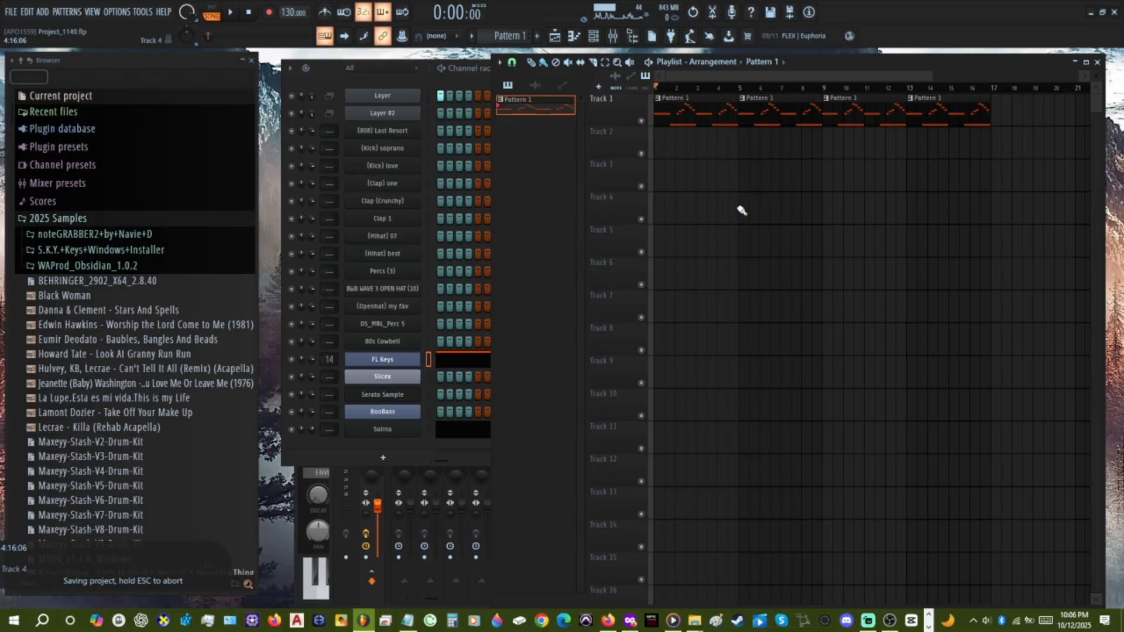
{"action": "key", "text": "alt+shift+t"}
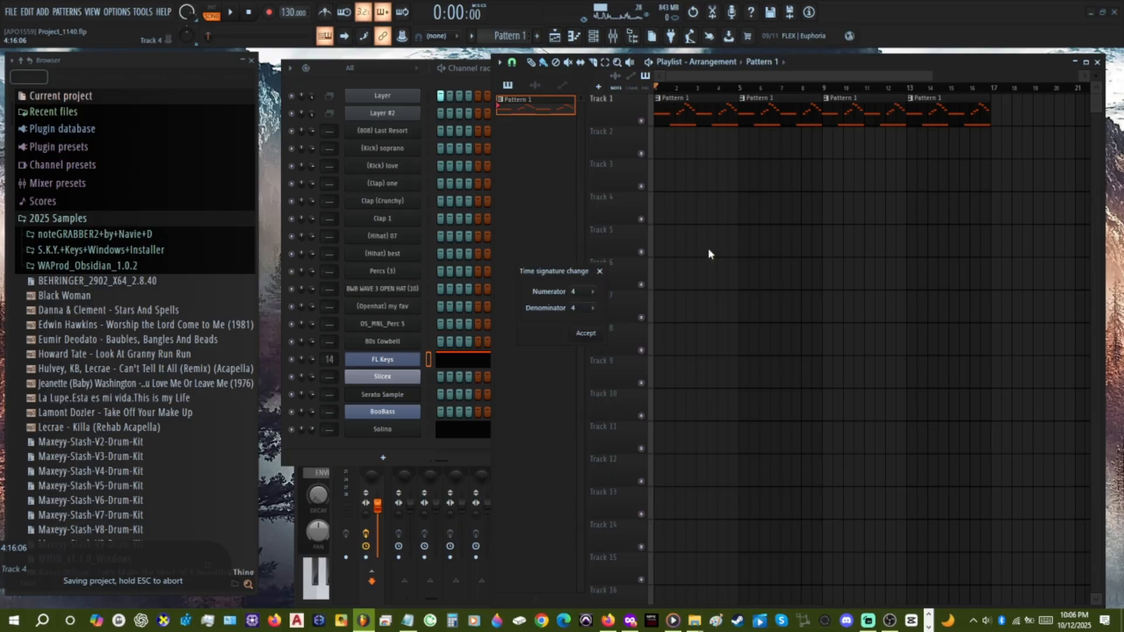
{"action": "left_click", "coordinate": [587, 296]}
{"action": "left_click", "coordinate": [587, 296]}
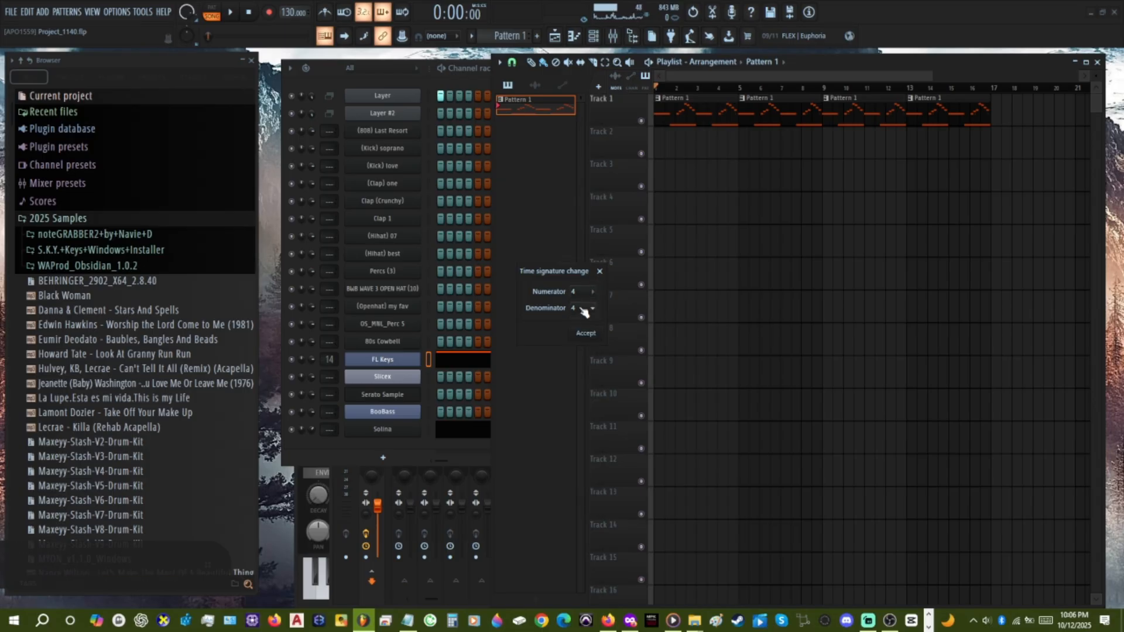
{"action": "left_click", "coordinate": [600, 272]}
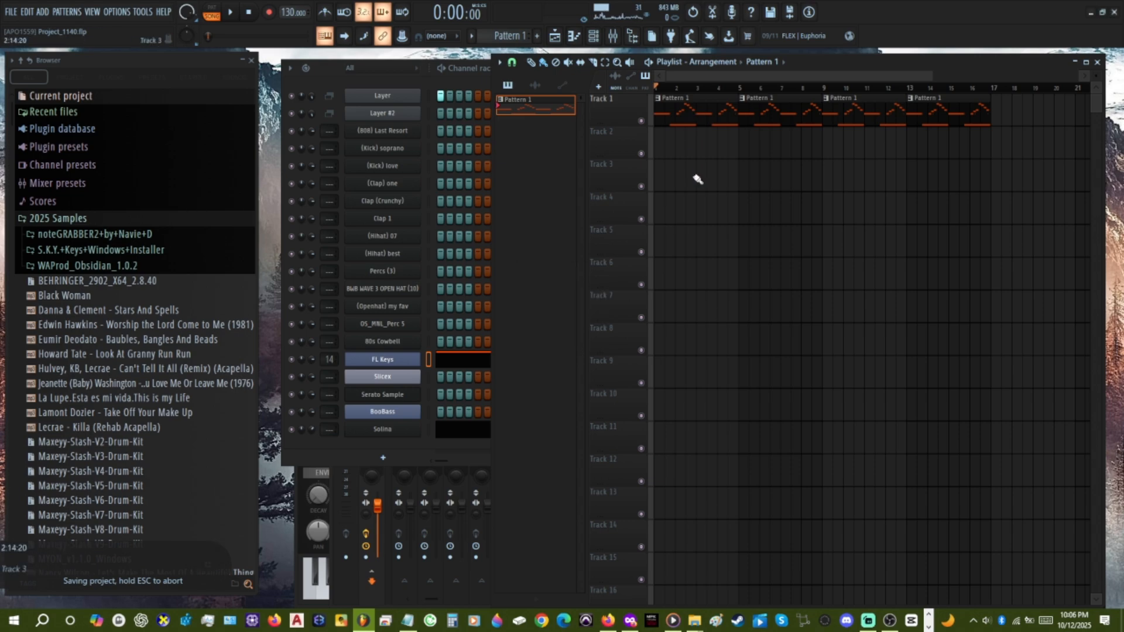
Play the arrangement while checking the tempo options and the Notepad shortcut list, and stop playback.
{"action": "key", "text": "space"}
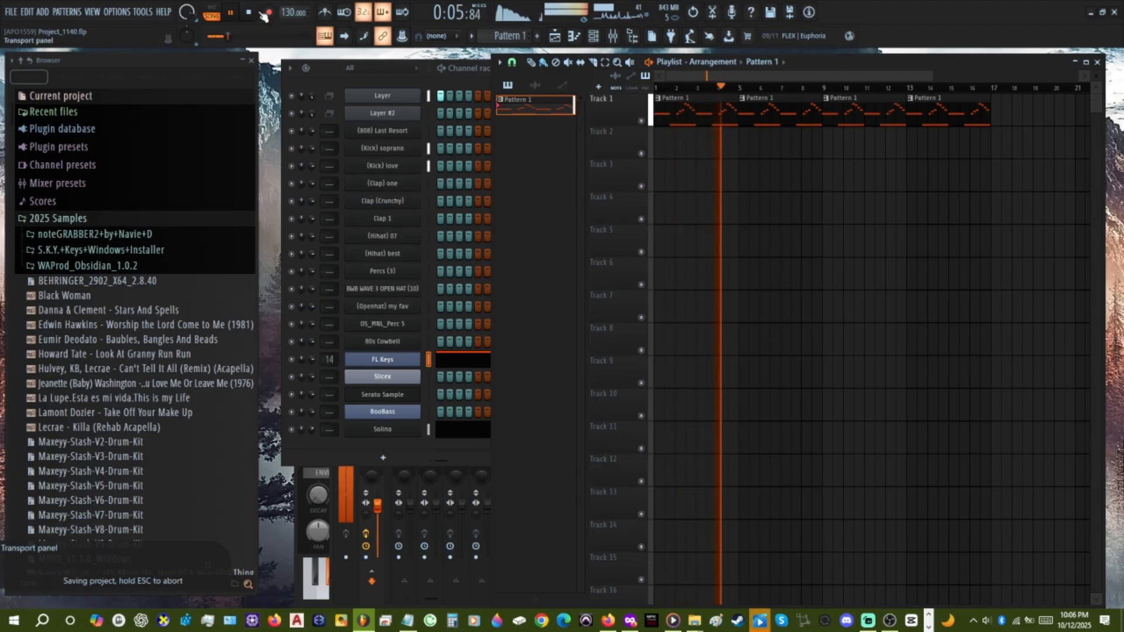
{"action": "right_click", "coordinate": [293, 13]}
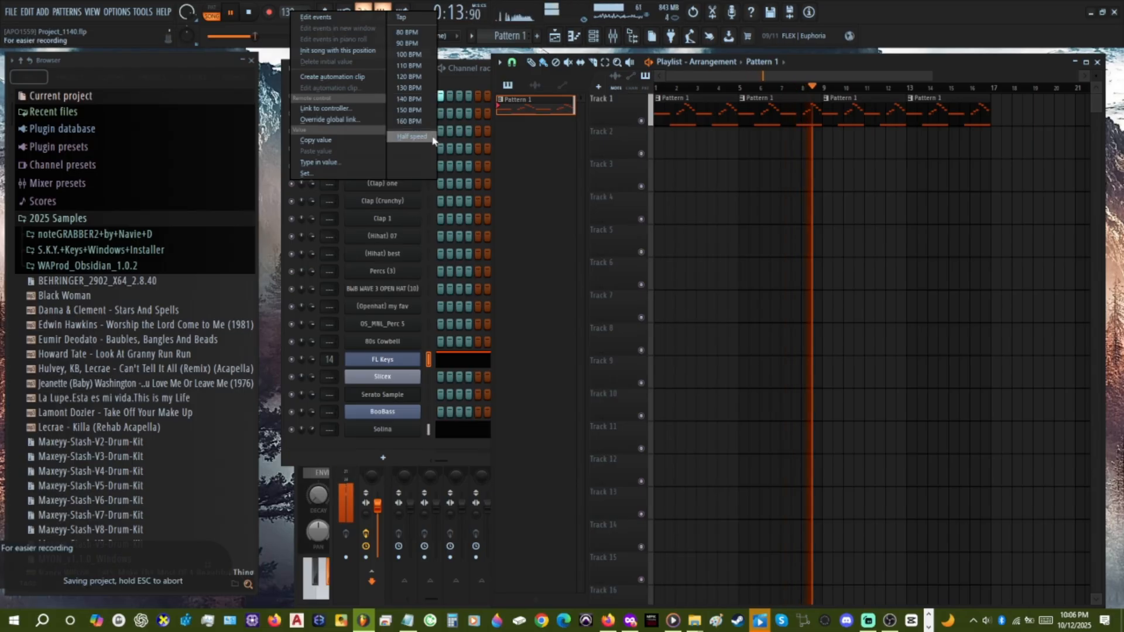
{"action": "left_click", "coordinate": [700, 210]}
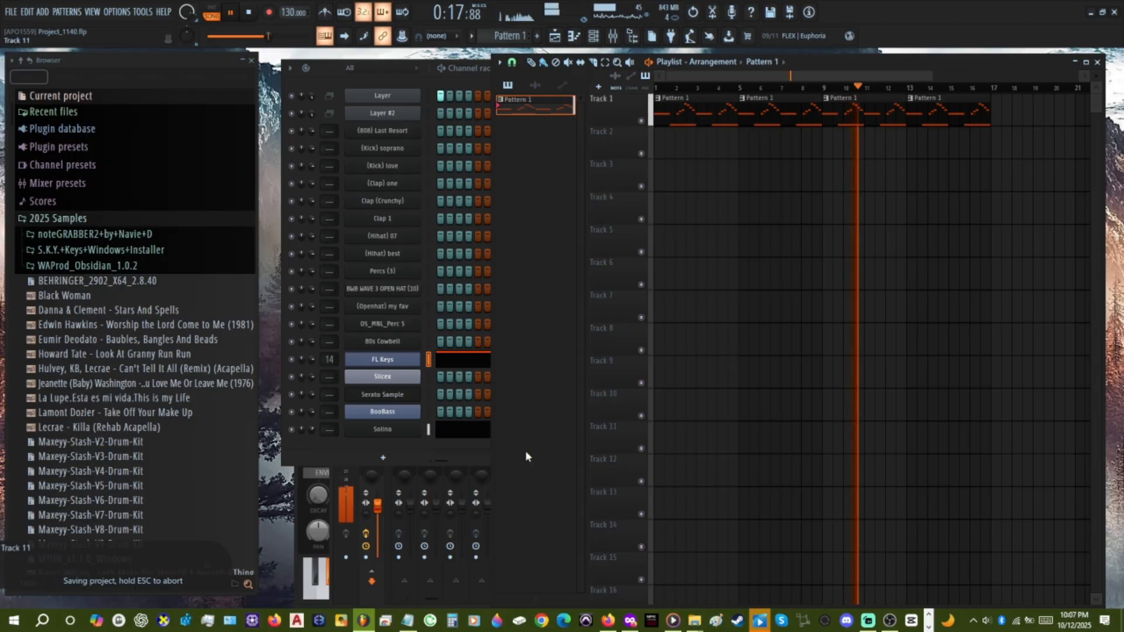
{"action": "left_click", "coordinate": [412, 625]}
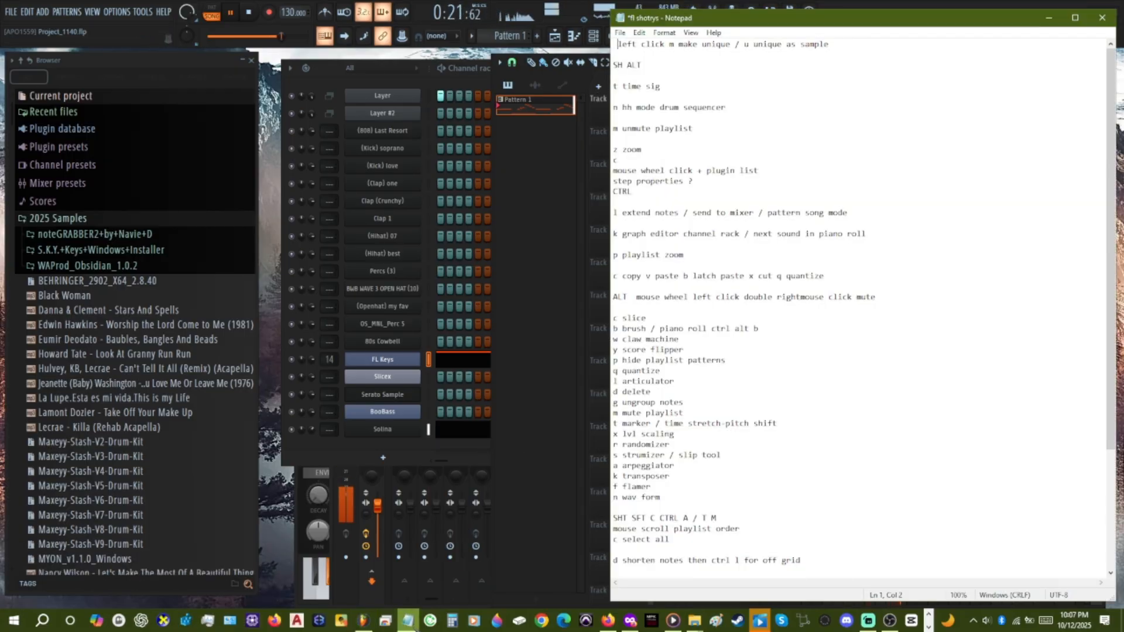
{"action": "left_click", "coordinate": [408, 624]}
{"action": "key", "text": "space"}
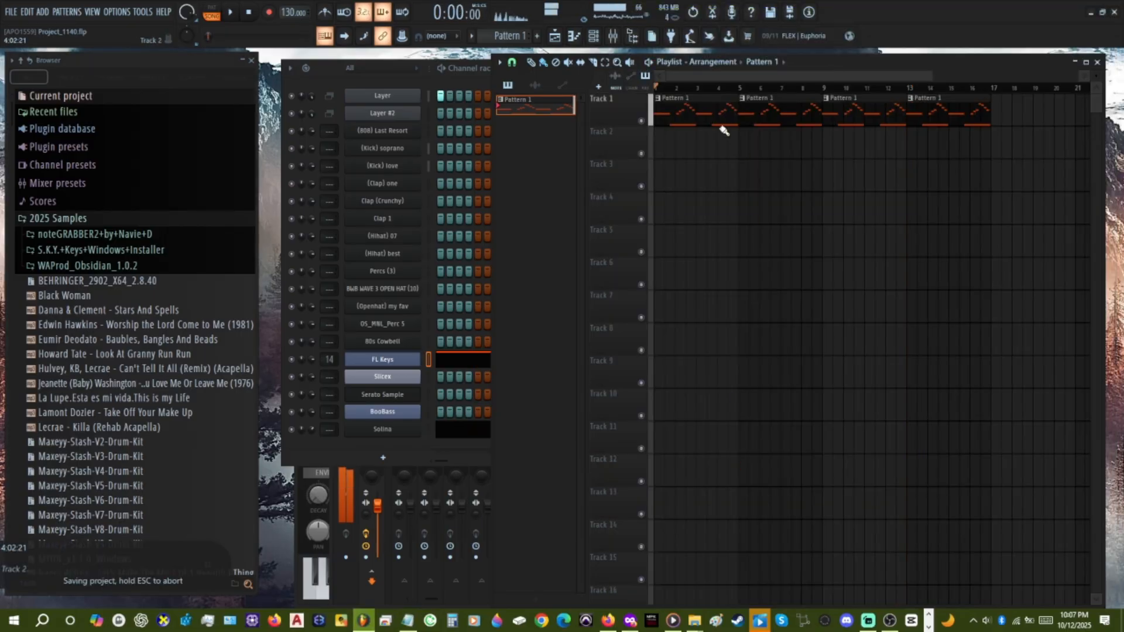
Paint a run of seven short G#4 notes and a second run of six short G4 notes in the FL Keys piano roll during playback.
{"action": "left_click", "coordinate": [462, 366]}
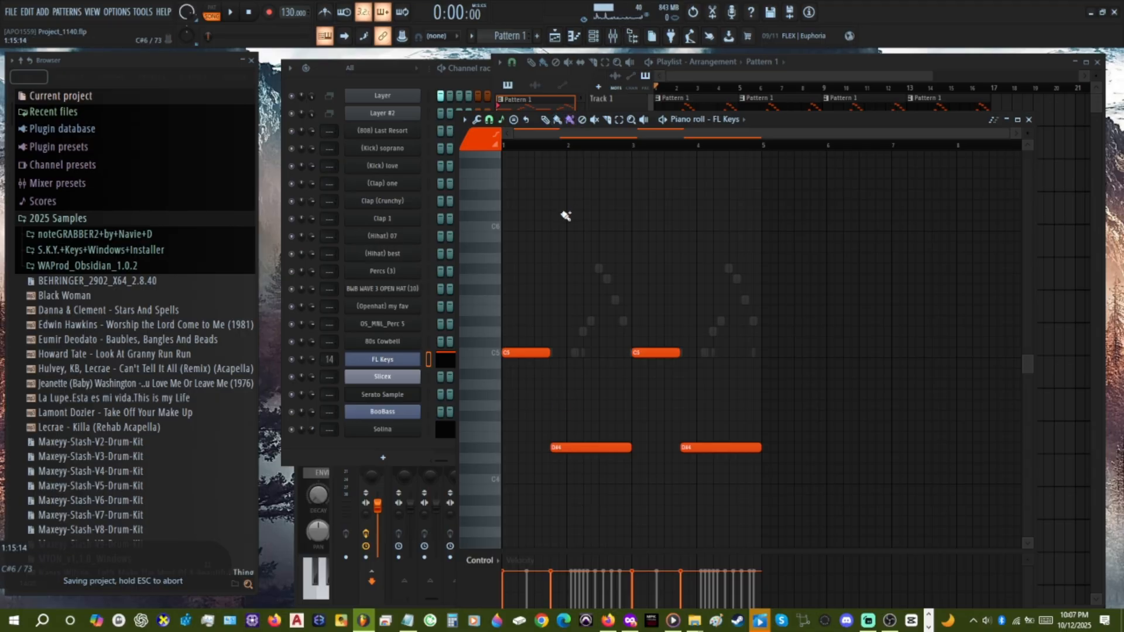
{"action": "mouse_move", "coordinate": [563, 395]}
{"action": "left_mouse_down"}
{"action": "mouse_move", "coordinate": [641, 399]}
{"action": "mouse_move", "coordinate": [545, 402]}
{"action": "mouse_move", "coordinate": [617, 397]}
{"action": "left_mouse_up"}
{"action": "key", "text": "space"}
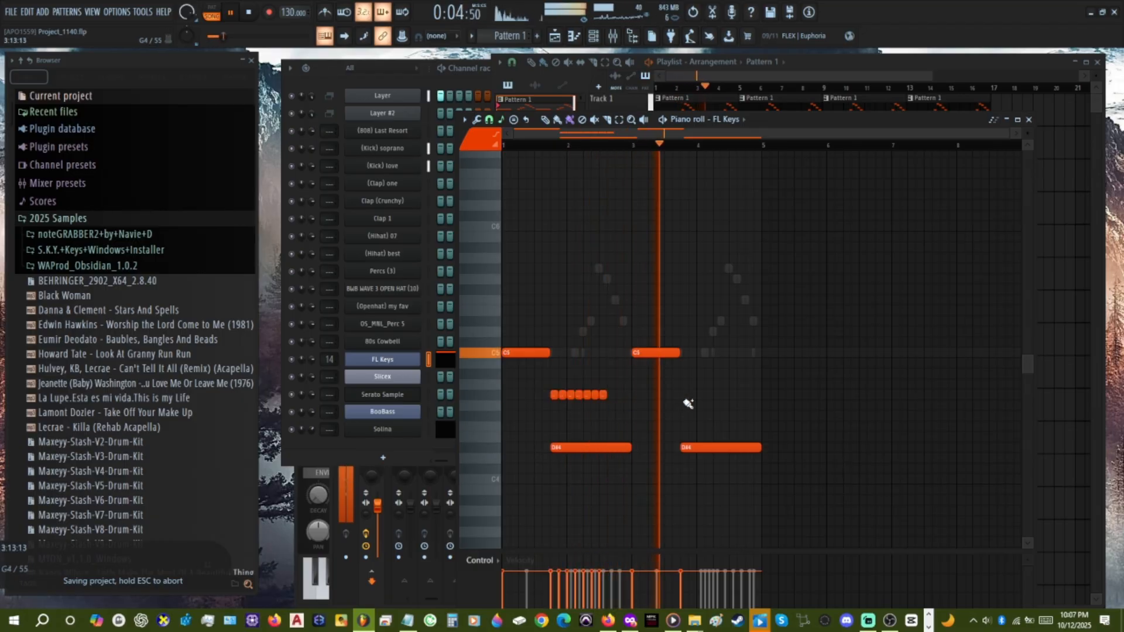
{"action": "left_click_drag", "start_coordinate": [675, 405], "coordinate": [729, 407]}
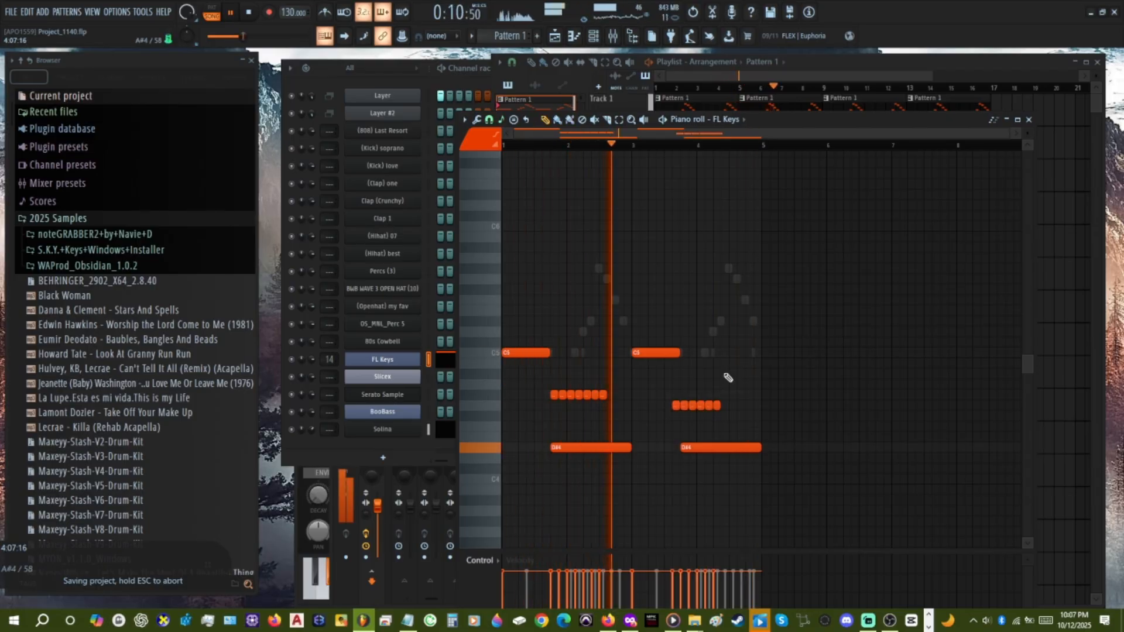
Add an A#4 note directly above the second D#4 note with the same start and length, and close the FL Keys piano roll.
{"action": "left_click_drag", "start_coordinate": [736, 449], "coordinate": [710, 448]}
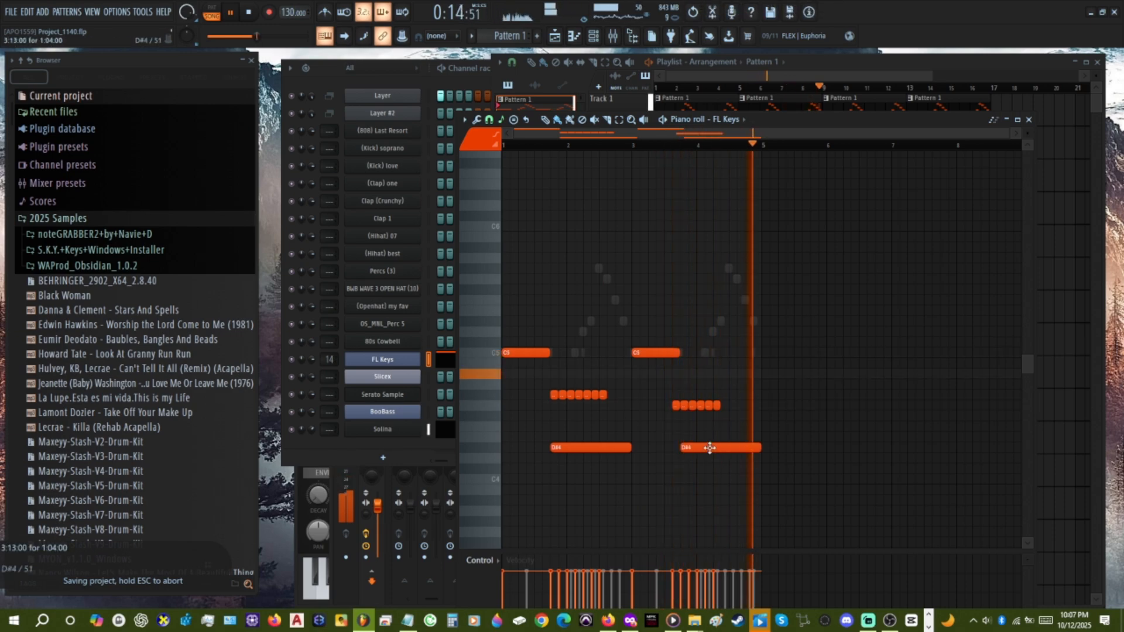
{"action": "mouse_move", "coordinate": [709, 365]}
{"action": "left_mouse_down"}
{"action": "mouse_move", "coordinate": [706, 387]}
{"action": "mouse_move", "coordinate": [705, 374]}
{"action": "left_mouse_up"}
{"action": "right_click", "coordinate": [793, 358], "text": "ctrl"}
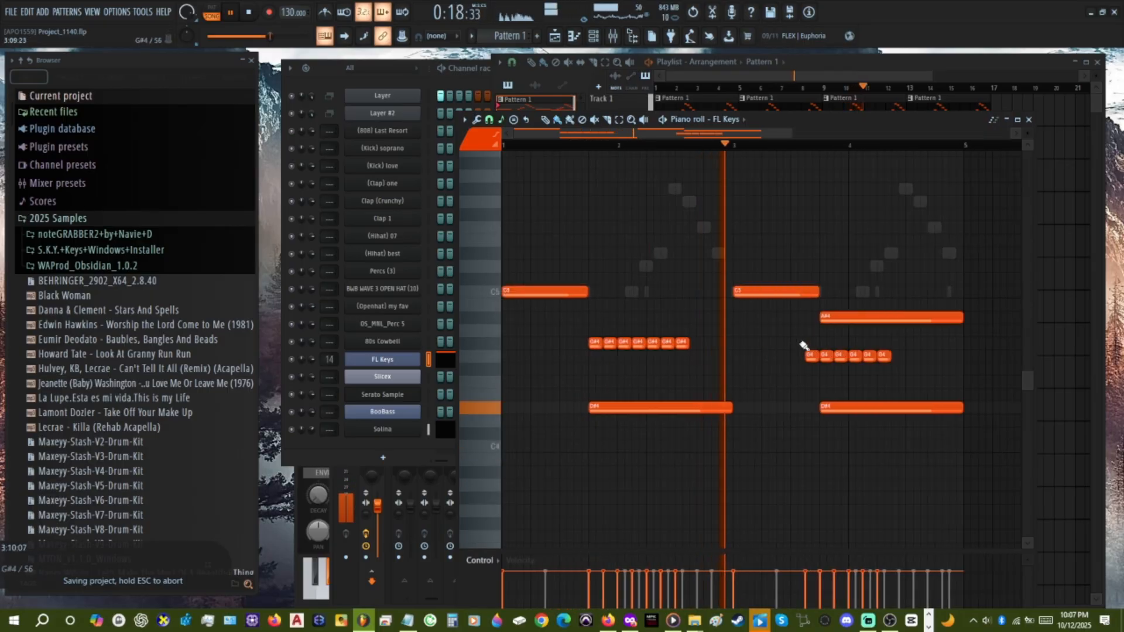
{"action": "right_click", "coordinate": [804, 346], "text": "ctrl"}
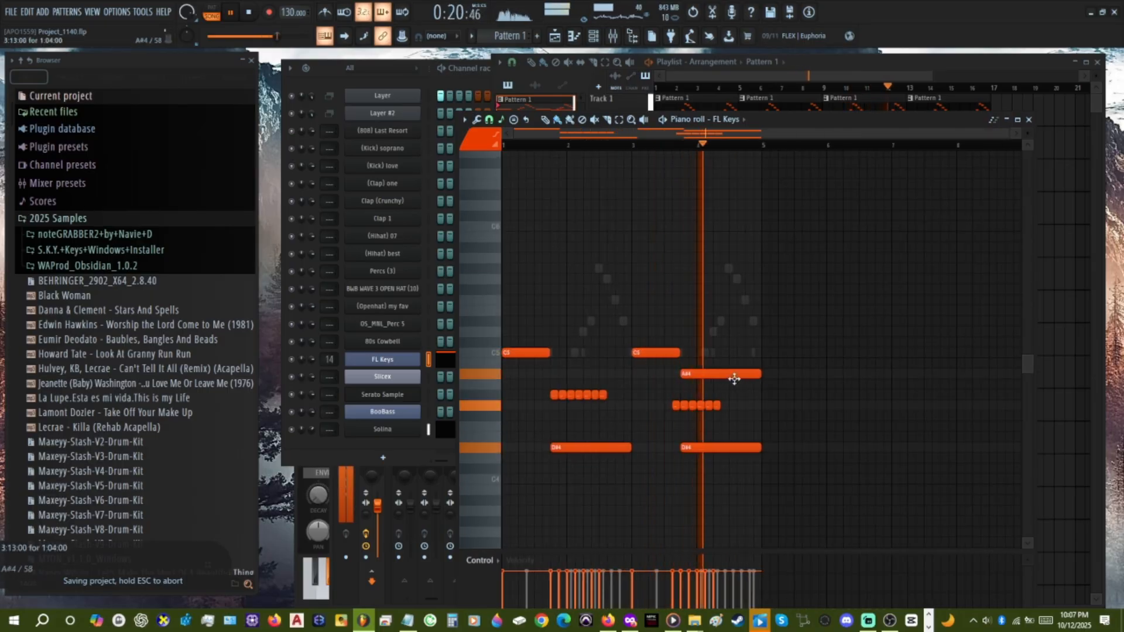
{"action": "left_click", "coordinate": [1029, 120]}
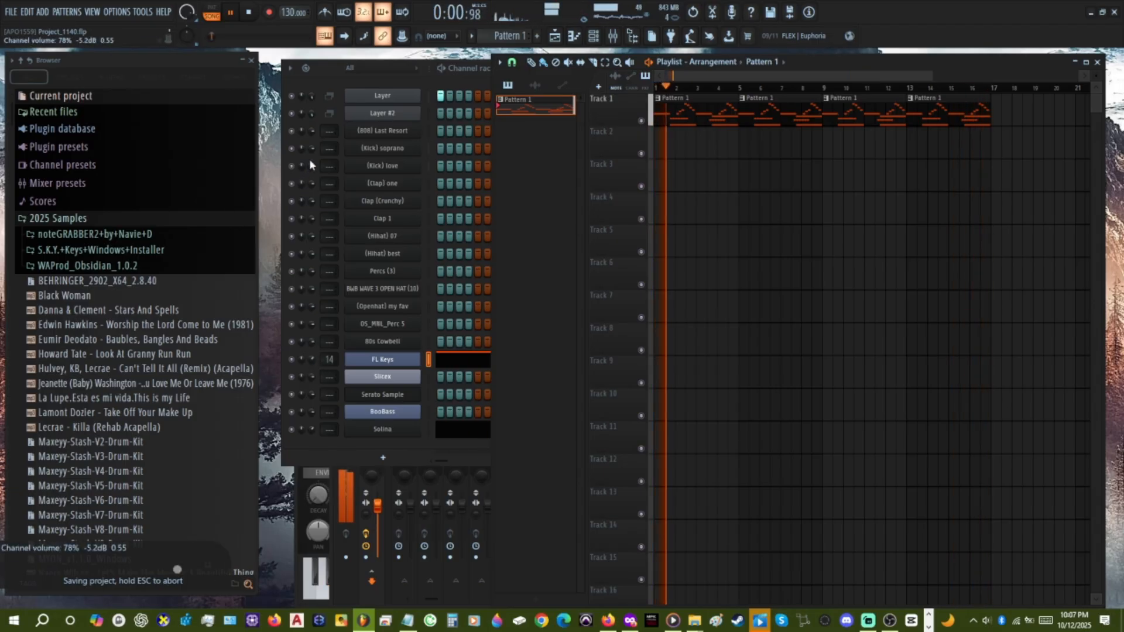
Activate steps 11, 27, 43 and 59 for Layer #2 in the channel rack.
{"action": "left_click", "coordinate": [315, 108]}
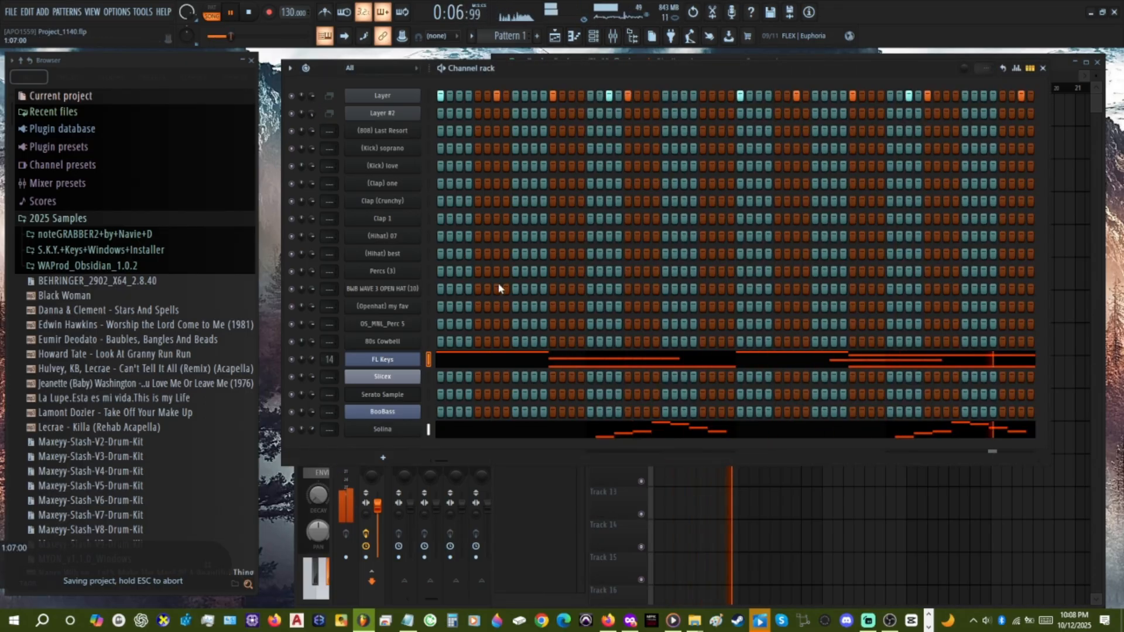
{"action": "left_click", "coordinate": [534, 113]}
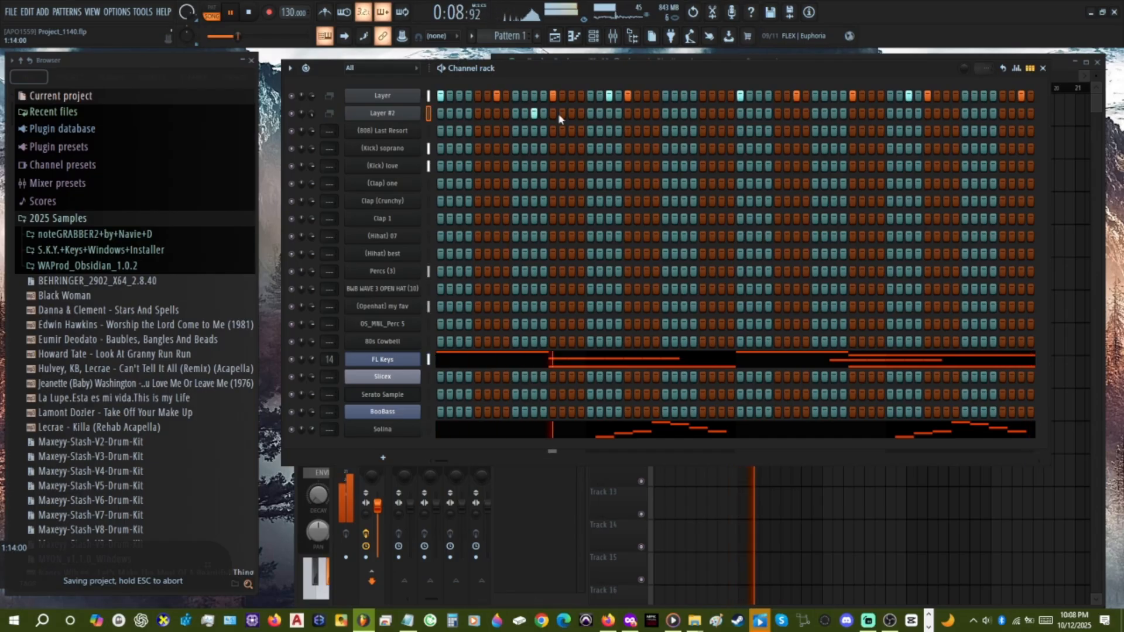
{"action": "left_click", "coordinate": [684, 113]}
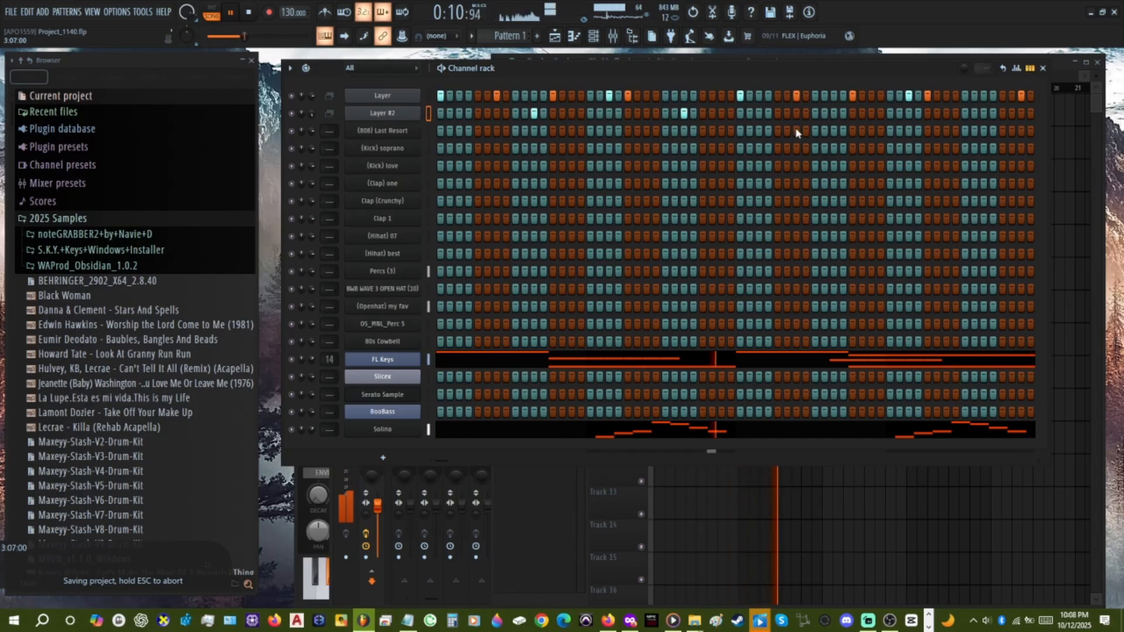
{"action": "left_click", "coordinate": [833, 113]}
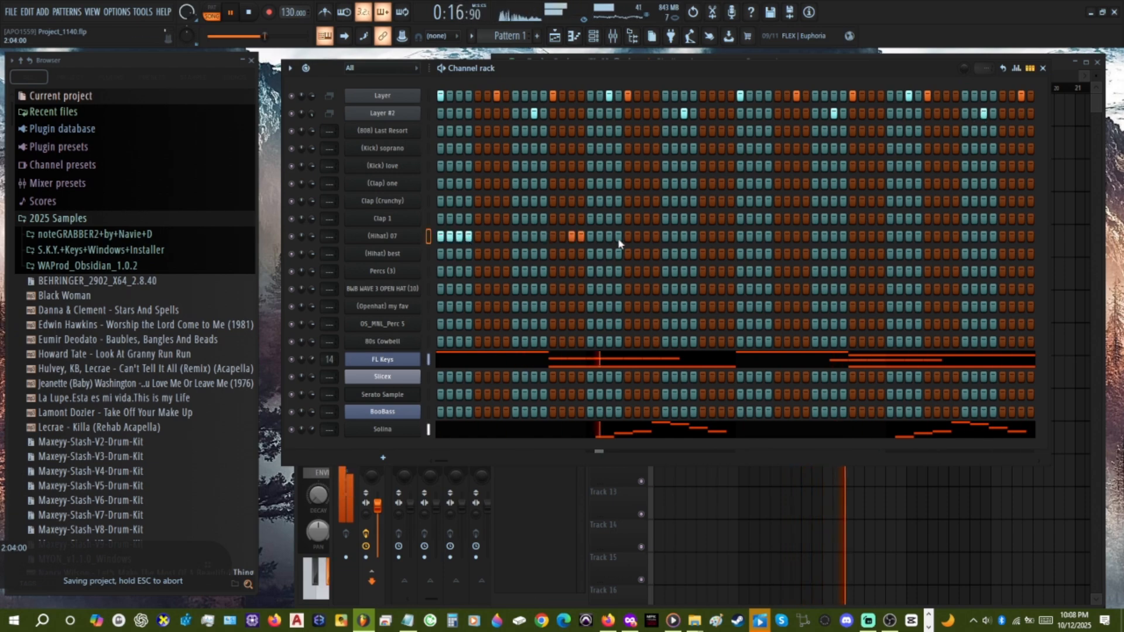
Enter a (Hihat) 07 rhythm across the pattern, including steps 1–4, 15, 16, 46, 50, 51, 55 and 56.
{"action": "left_click", "coordinate": [861, 236]}
{"action": "left_click", "coordinate": [899, 235]}
{"action": "left_click", "coordinate": [909, 235]}
{"action": "left_click", "coordinate": [946, 235]}
{"action": "left_click", "coordinate": [956, 236]}
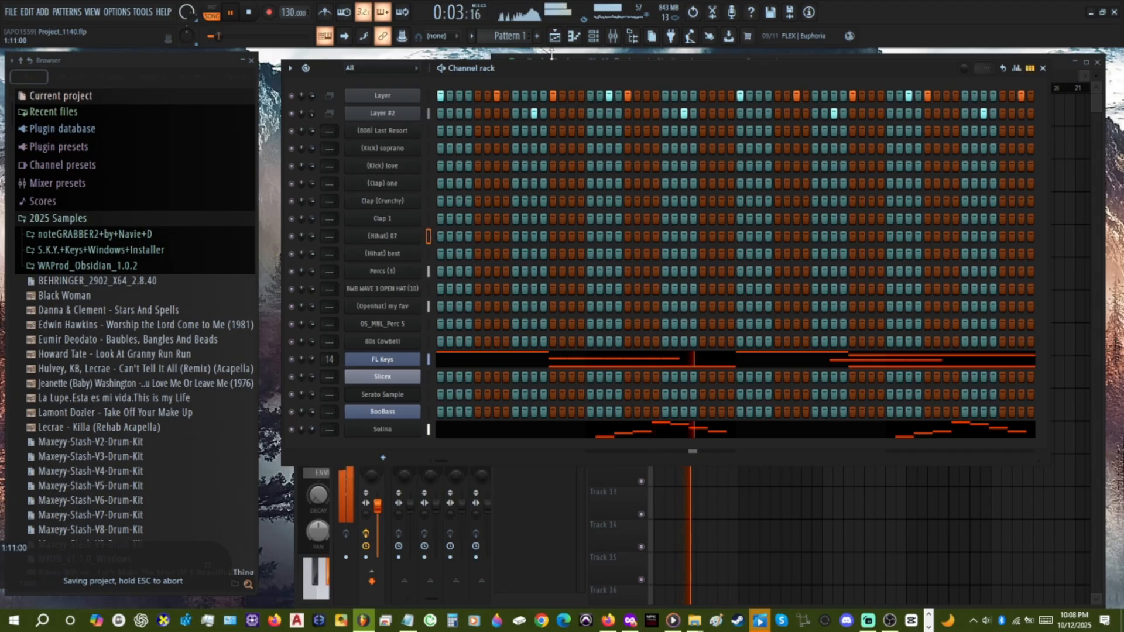
Move the (Hihat) 07 steps into Pattern 6 and lay its clips end to end along playlist Track 6 from bar 1.
{"action": "scroll", "coordinate": [514, 34], "scroll_direction": "down", "scroll_amount": 5}
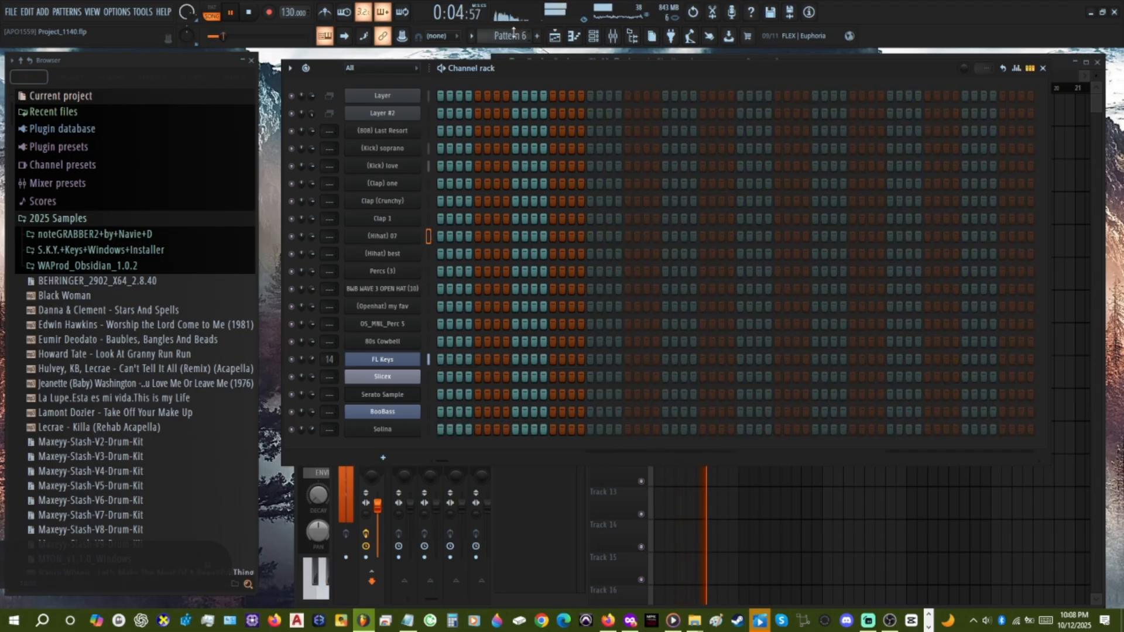
{"action": "key", "text": "F5"}
{"action": "mouse_move", "coordinate": [658, 275]}
{"action": "left_mouse_down"}
{"action": "mouse_move", "coordinate": [1004, 326]}
{"action": "mouse_move", "coordinate": [1017, 316]}
{"action": "left_mouse_up"}
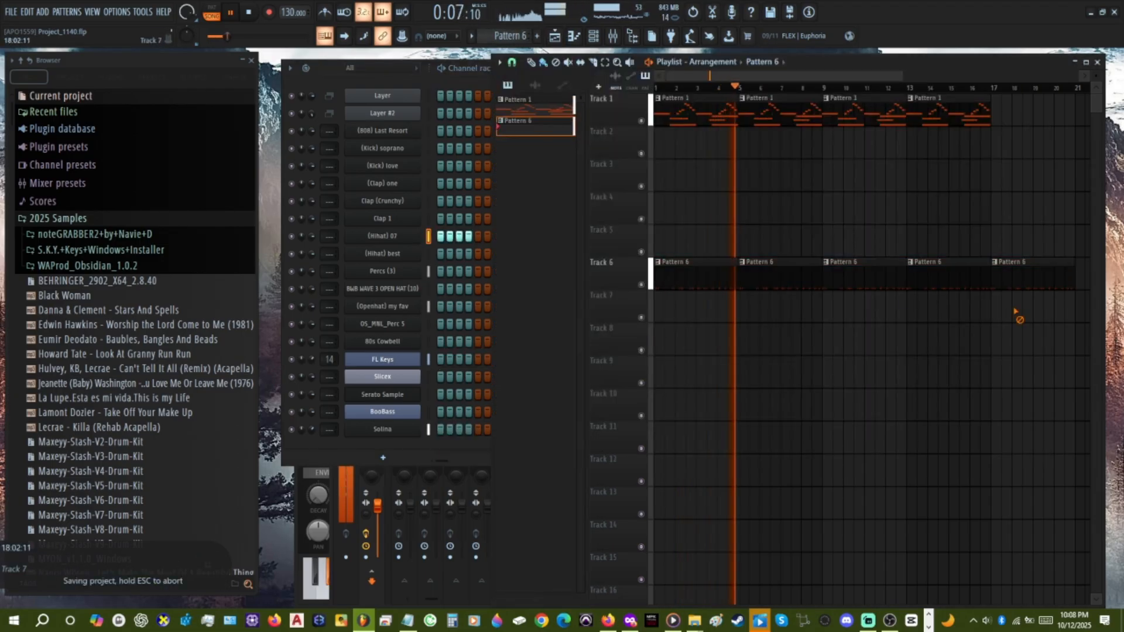
Examine the Pattern 1 and Pattern 6 clips and the empty tracks between them at several playlist zoom levels.
{"action": "scroll", "coordinate": [989, 388], "scroll_direction": "up", "scroll_amount": 3}
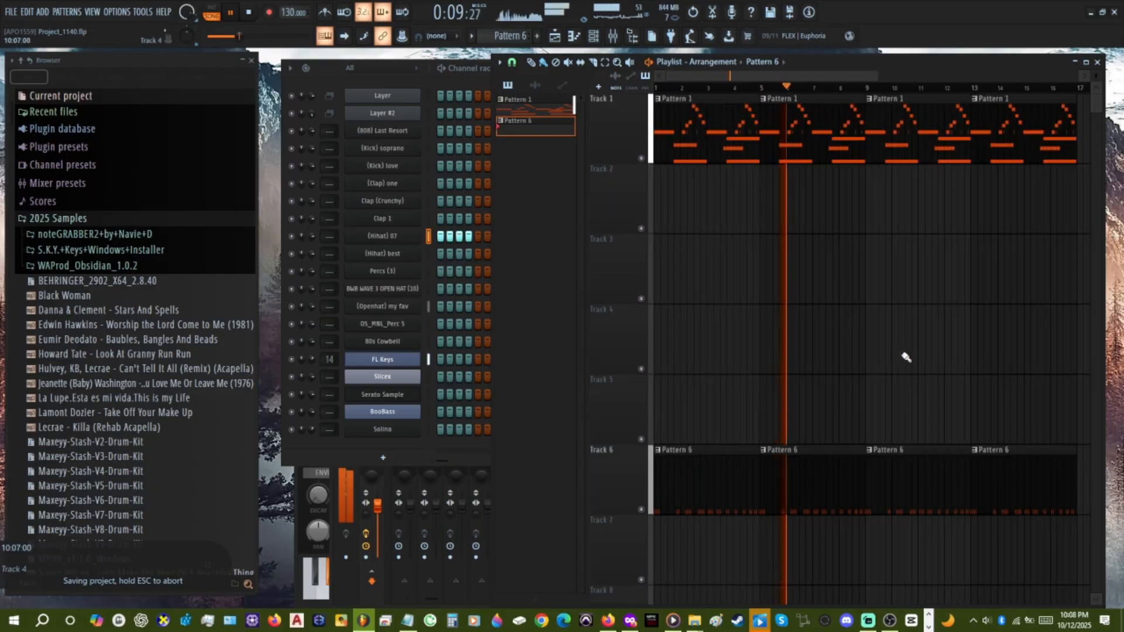
{"action": "scroll", "coordinate": [908, 347], "scroll_direction": "up", "scroll_amount": 4}
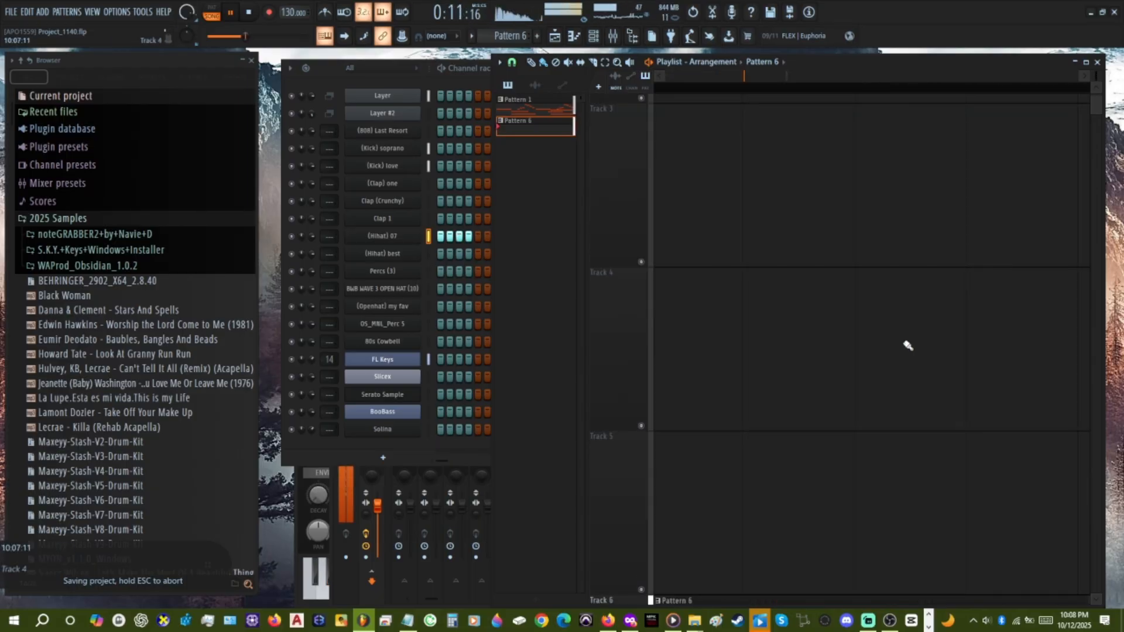
{"action": "scroll", "coordinate": [908, 346], "scroll_direction": "down", "scroll_amount": 4}
{"action": "scroll", "coordinate": [912, 341], "scroll_direction": "up", "scroll_amount": 3}
{"action": "scroll", "coordinate": [912, 340], "scroll_direction": "down", "scroll_amount": 4}
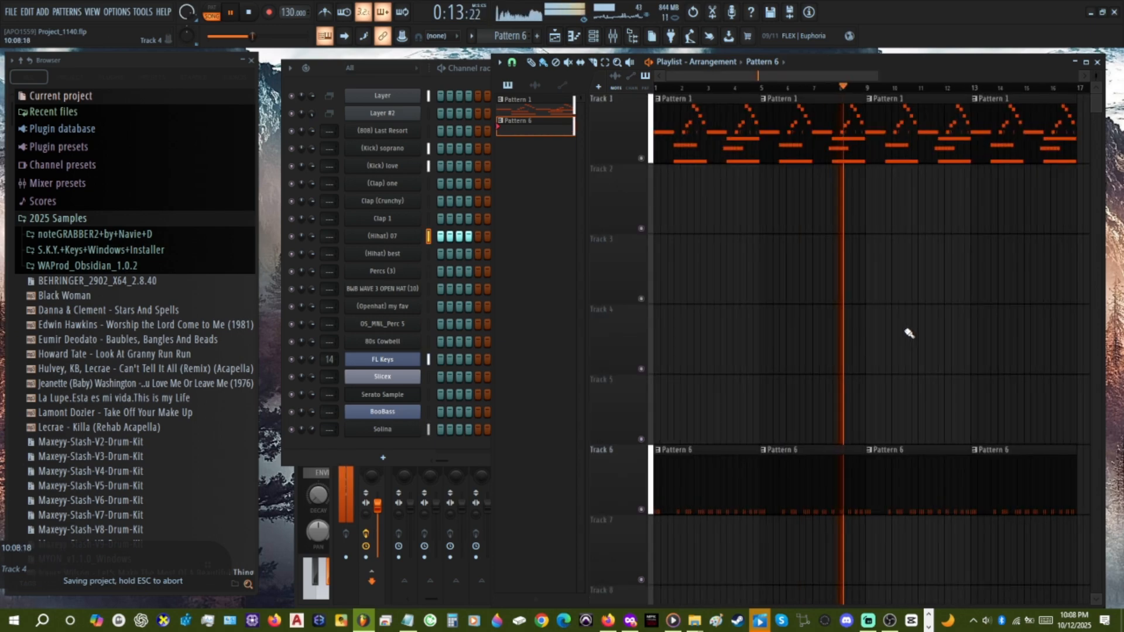
{"action": "scroll", "coordinate": [919, 331], "scroll_direction": "up", "scroll_amount": 3}
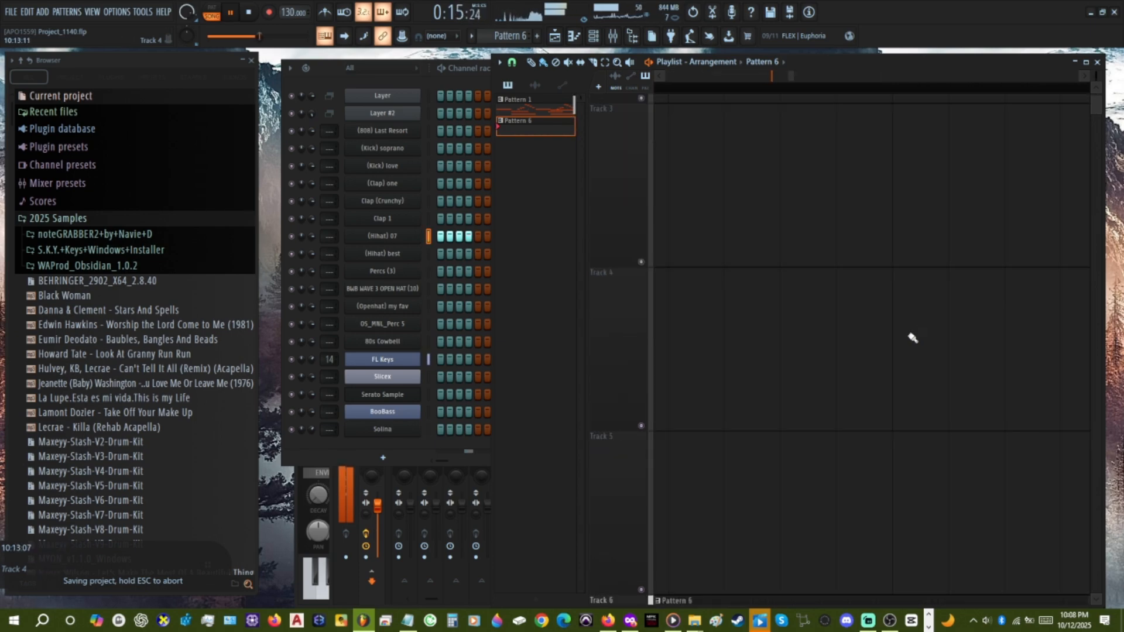
{"action": "scroll", "coordinate": [897, 338], "scroll_direction": "down", "scroll_amount": 4}
{"action": "scroll", "coordinate": [865, 155], "scroll_direction": "up", "scroll_amount": 3}
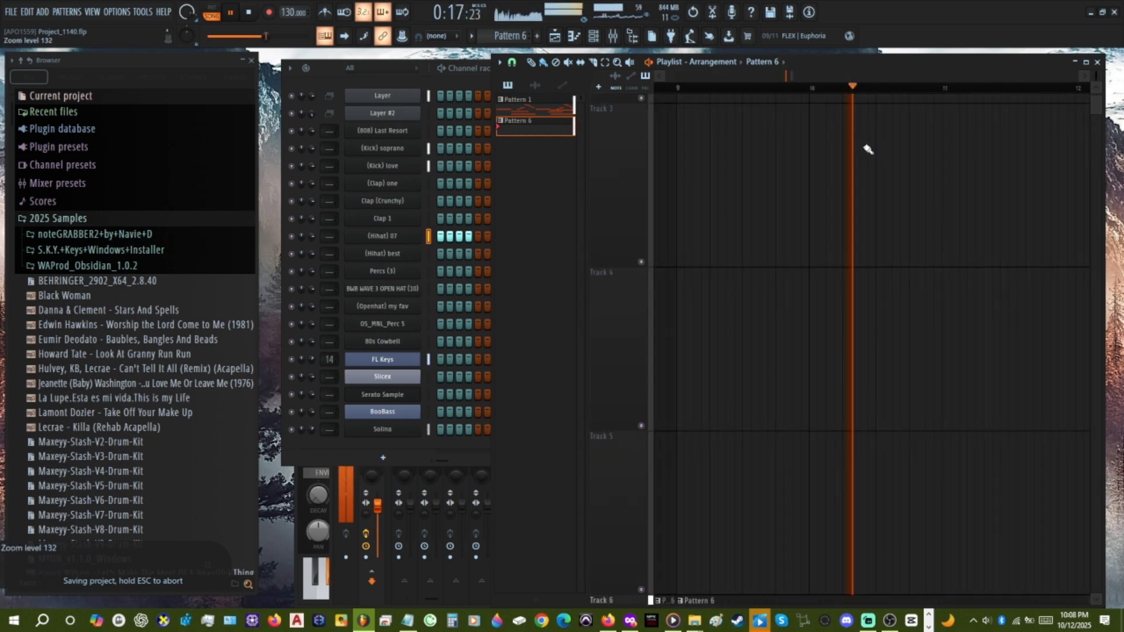
Inspect the repeated clips on Tracks 1 and 6 in close-up and in full overview while the song plays.
{"action": "scroll", "coordinate": [864, 174], "scroll_direction": "down", "scroll_amount": 4}
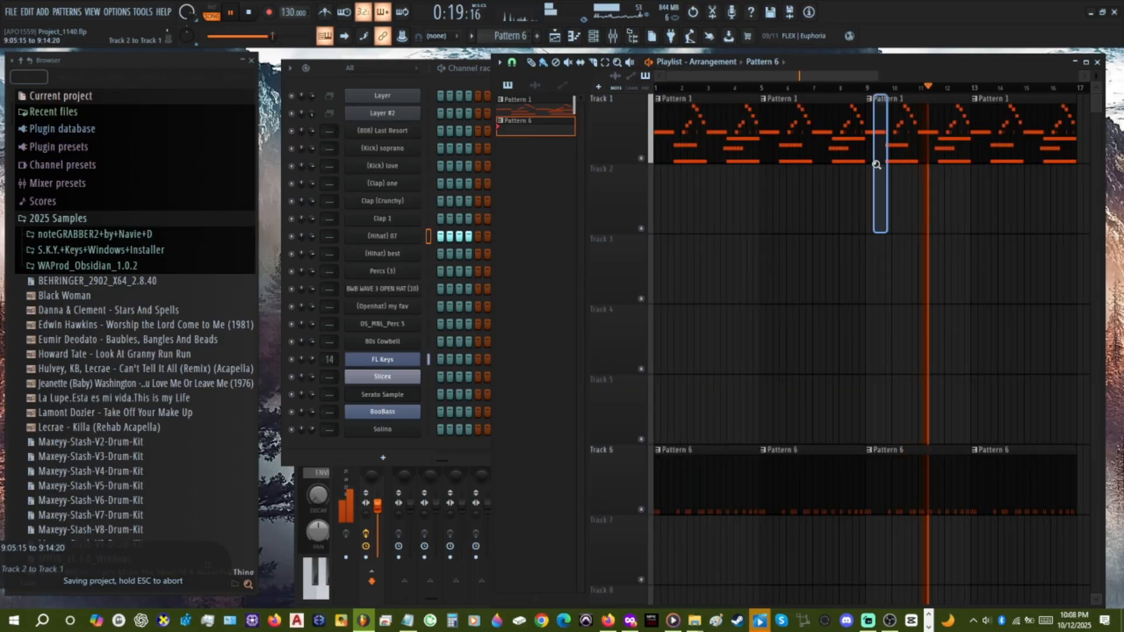
{"action": "scroll", "coordinate": [870, 174], "scroll_direction": "up", "scroll_amount": 3}
{"action": "scroll", "coordinate": [917, 352], "scroll_direction": "down", "scroll_amount": 4}
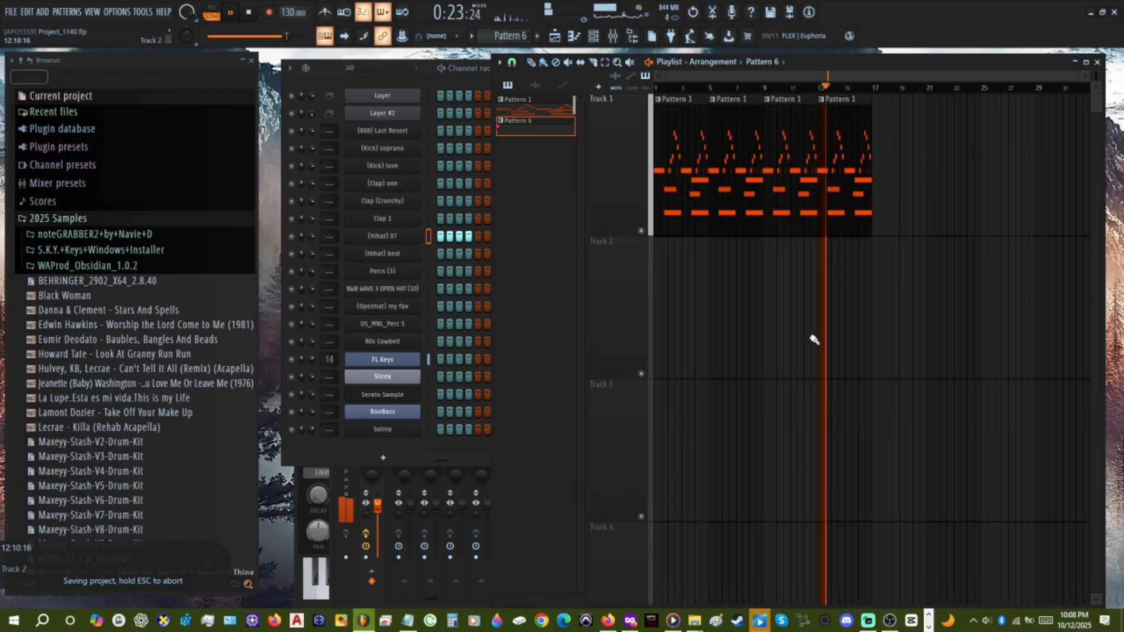
{"action": "scroll", "coordinate": [817, 318], "scroll_direction": "down", "scroll_amount": 3}
{"action": "scroll", "coordinate": [817, 318], "scroll_direction": "down", "scroll_amount": 1}
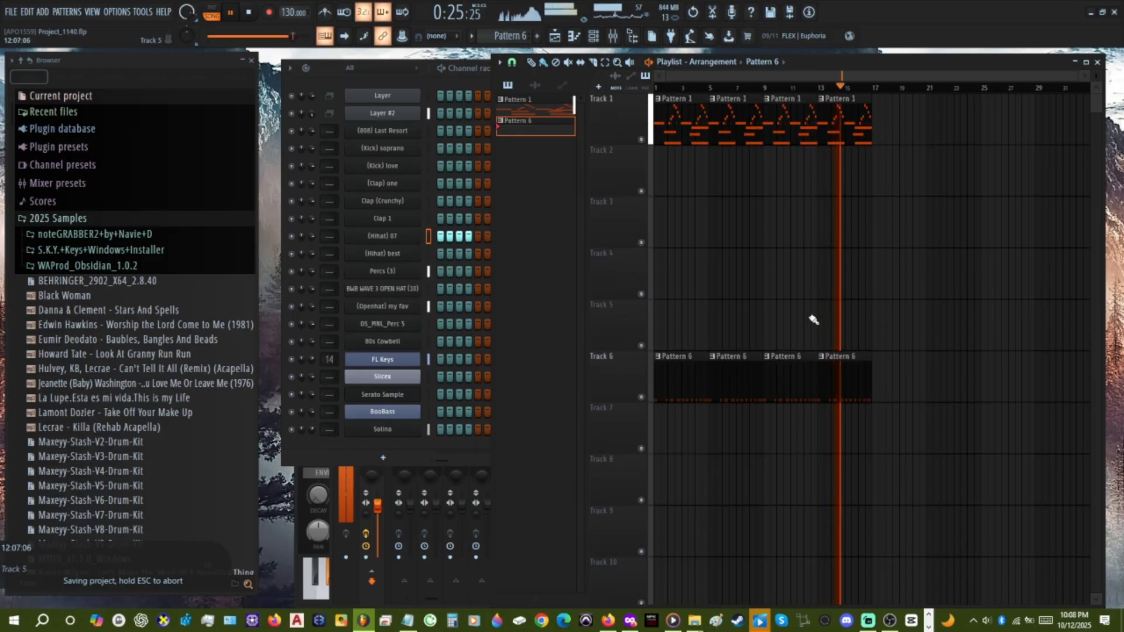
{"action": "scroll", "coordinate": [776, 281], "scroll_direction": "right", "scroll_amount": 2}
{"action": "scroll", "coordinate": [776, 281], "scroll_direction": "up", "scroll_amount": 3}
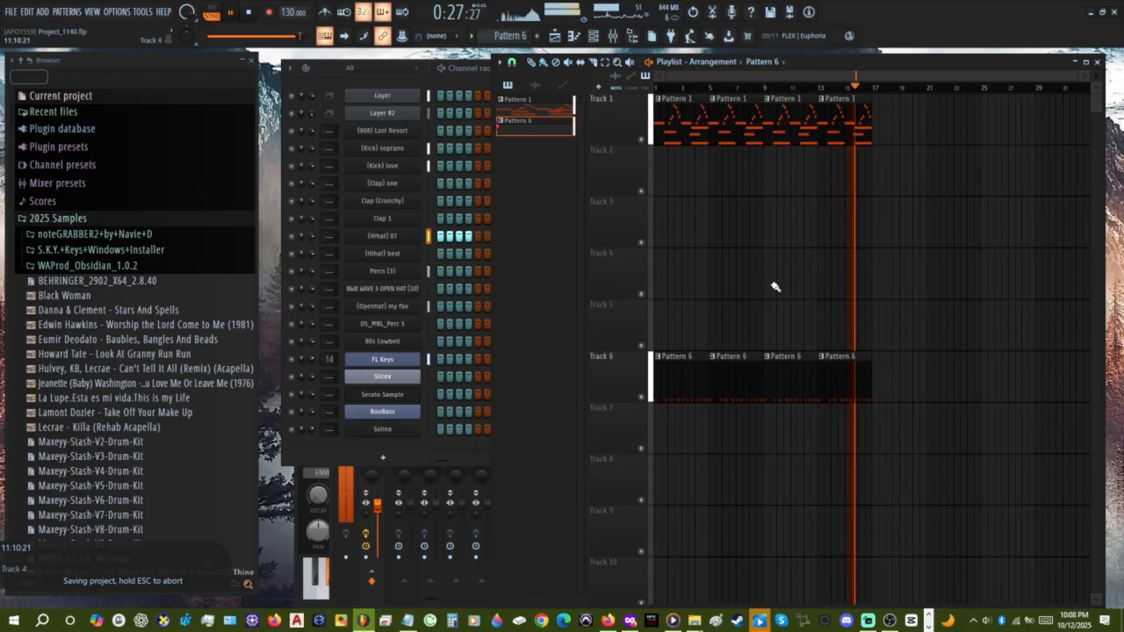
{"action": "scroll", "coordinate": [737, 265], "scroll_direction": "left", "scroll_amount": 2}
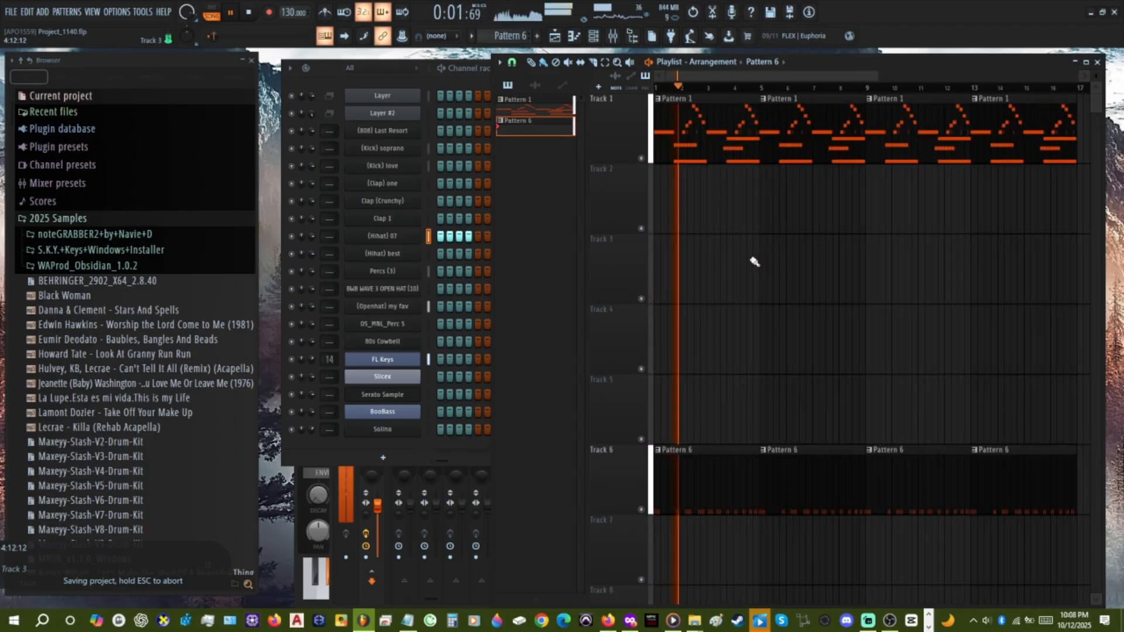
{"action": "scroll", "coordinate": [758, 266], "scroll_direction": "up", "scroll_amount": 2}
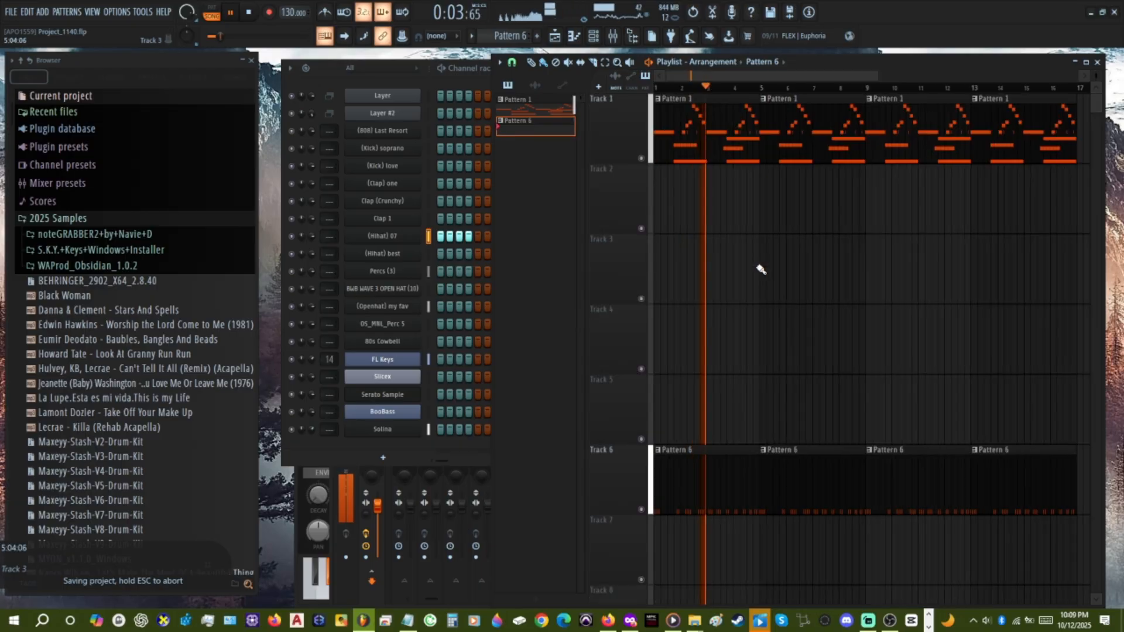
{"action": "scroll", "coordinate": [763, 272], "scroll_direction": "up", "scroll_amount": 2}
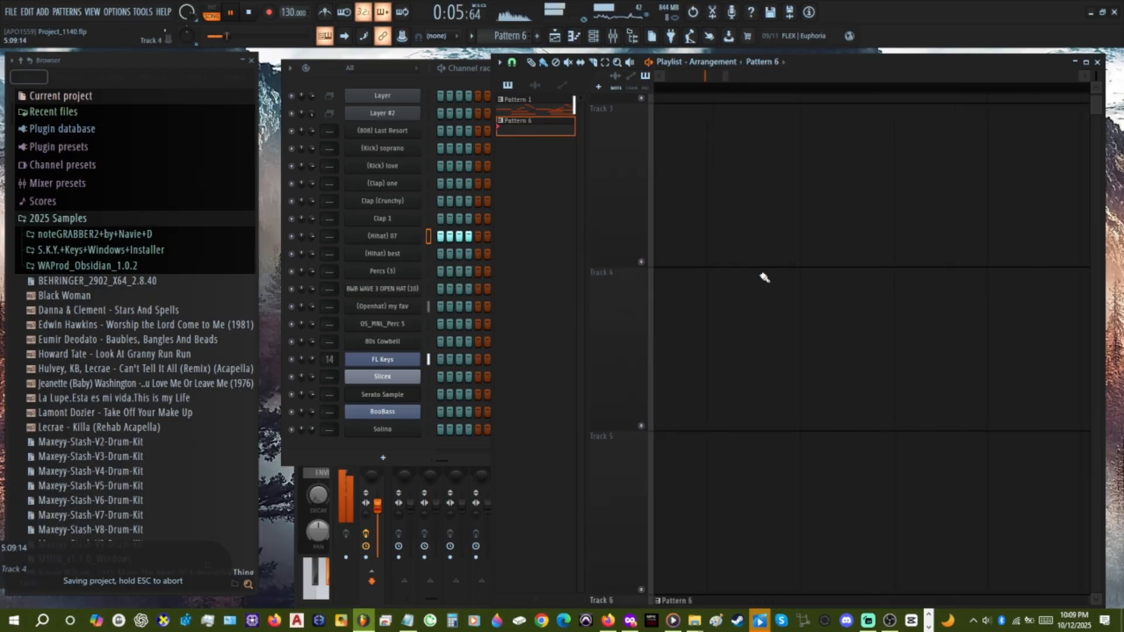
{"action": "scroll", "coordinate": [779, 304], "scroll_direction": "down", "scroll_amount": 2}
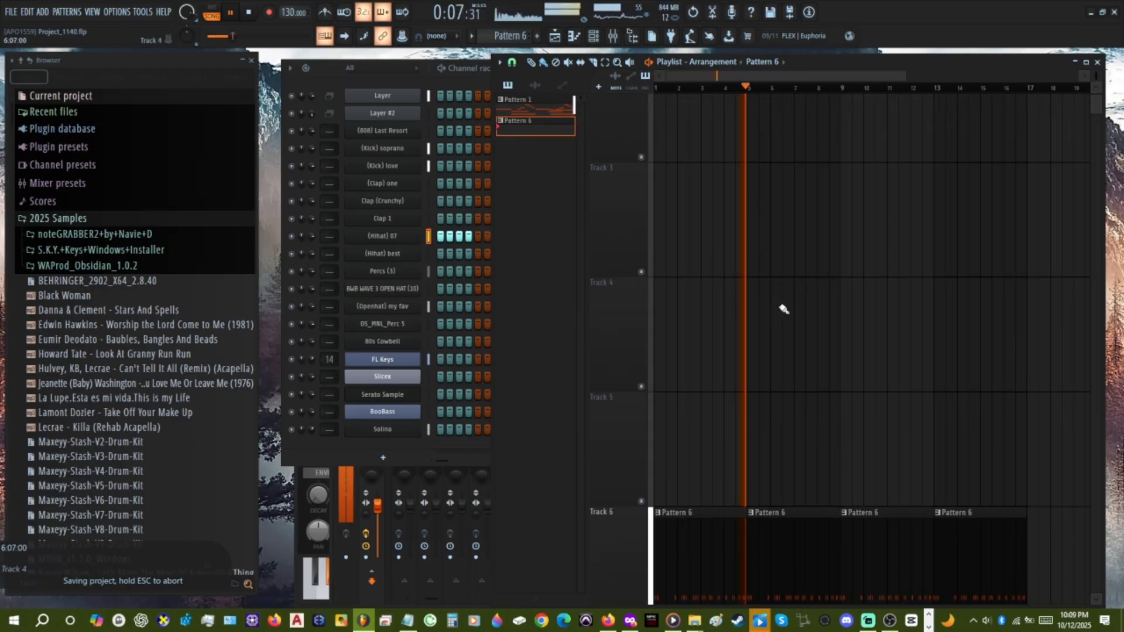
{"action": "scroll", "coordinate": [788, 303], "scroll_direction": "down", "scroll_amount": 2}
{"action": "scroll", "coordinate": [792, 303], "scroll_direction": "up", "scroll_amount": 2}
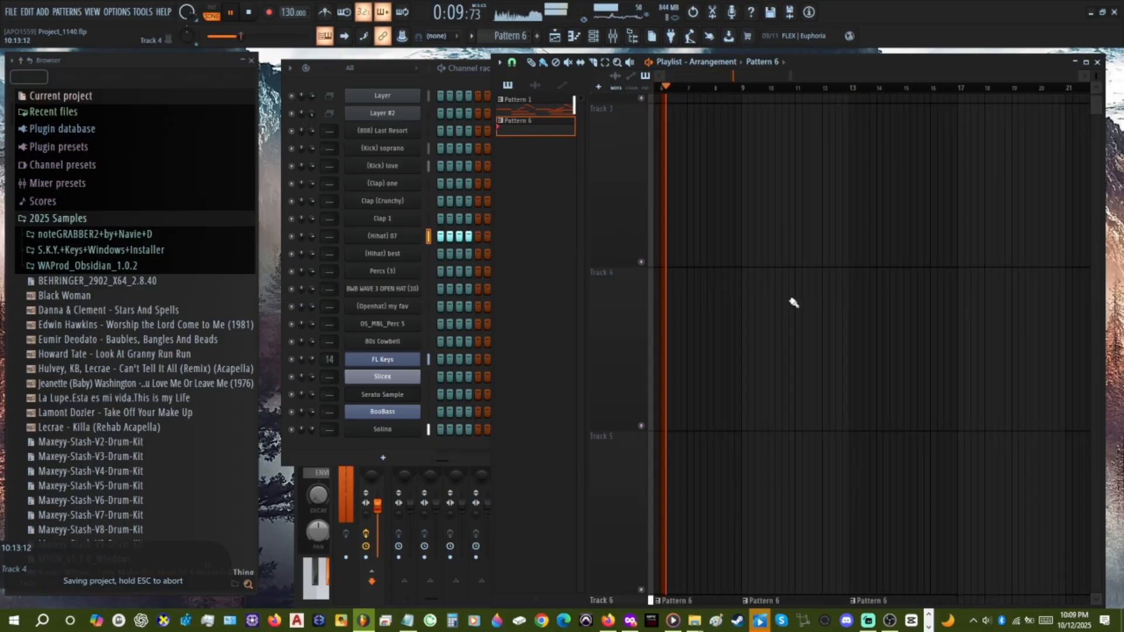
{"action": "scroll", "coordinate": [795, 302], "scroll_direction": "down", "scroll_amount": 2}
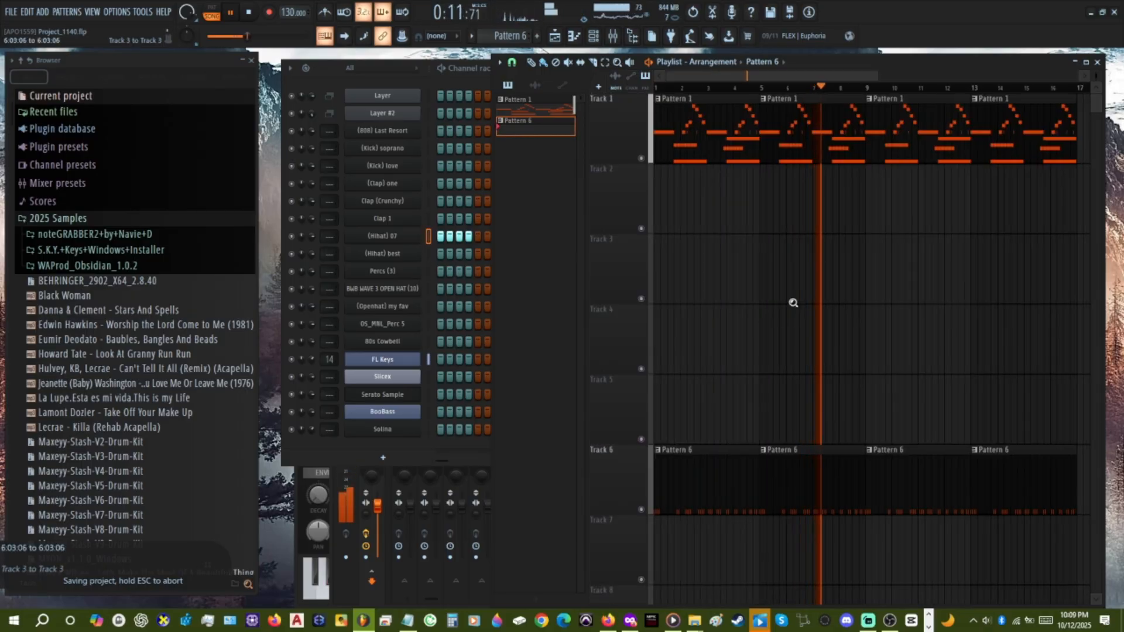
{"action": "scroll", "coordinate": [798, 322], "scroll_direction": "up", "scroll_amount": 2}
{"action": "scroll", "coordinate": [798, 321], "scroll_direction": "down", "scroll_amount": 3}
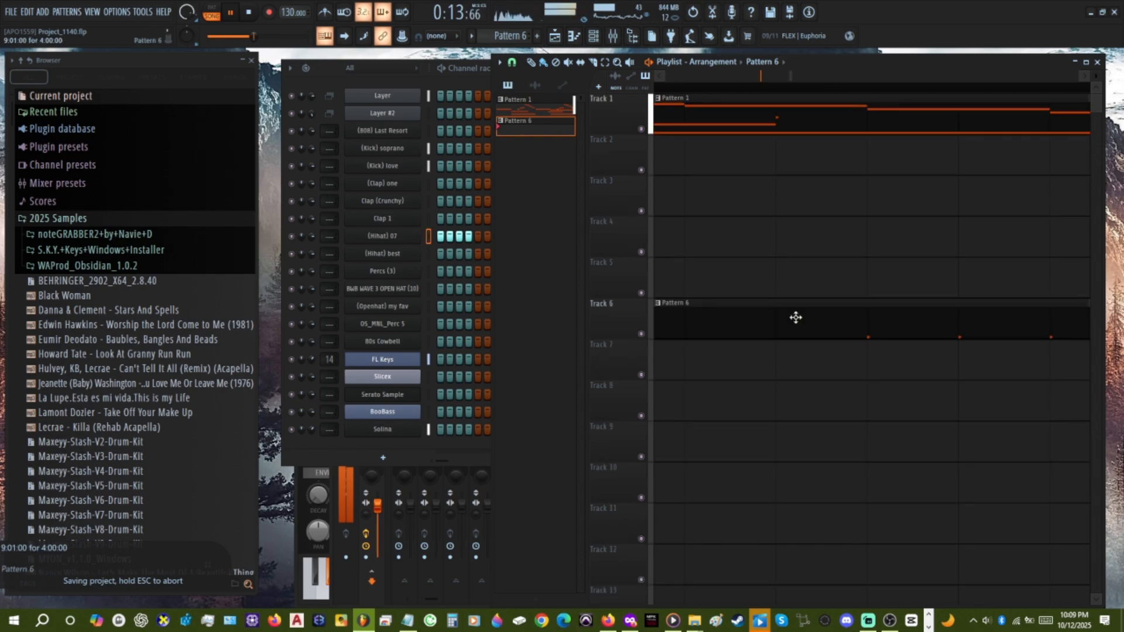
{"action": "scroll", "coordinate": [795, 309], "scroll_direction": "down", "scroll_amount": 4}
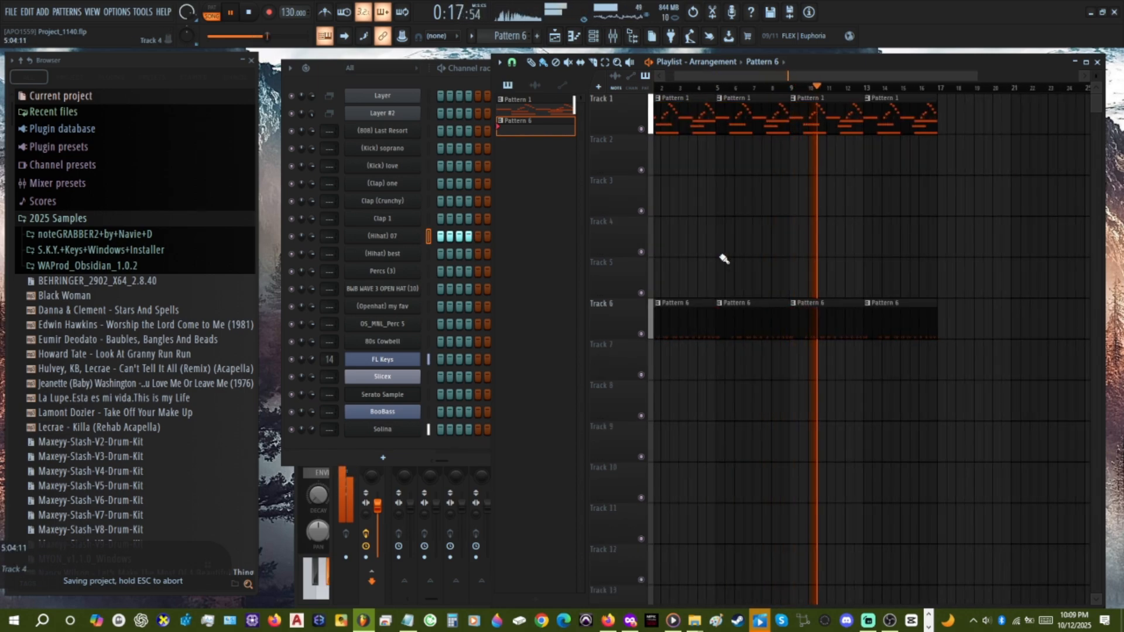
{"action": "scroll", "coordinate": [725, 259], "scroll_direction": "up", "scroll_amount": 4}
{"action": "scroll", "coordinate": [725, 246], "scroll_direction": "up", "scroll_amount": 1}
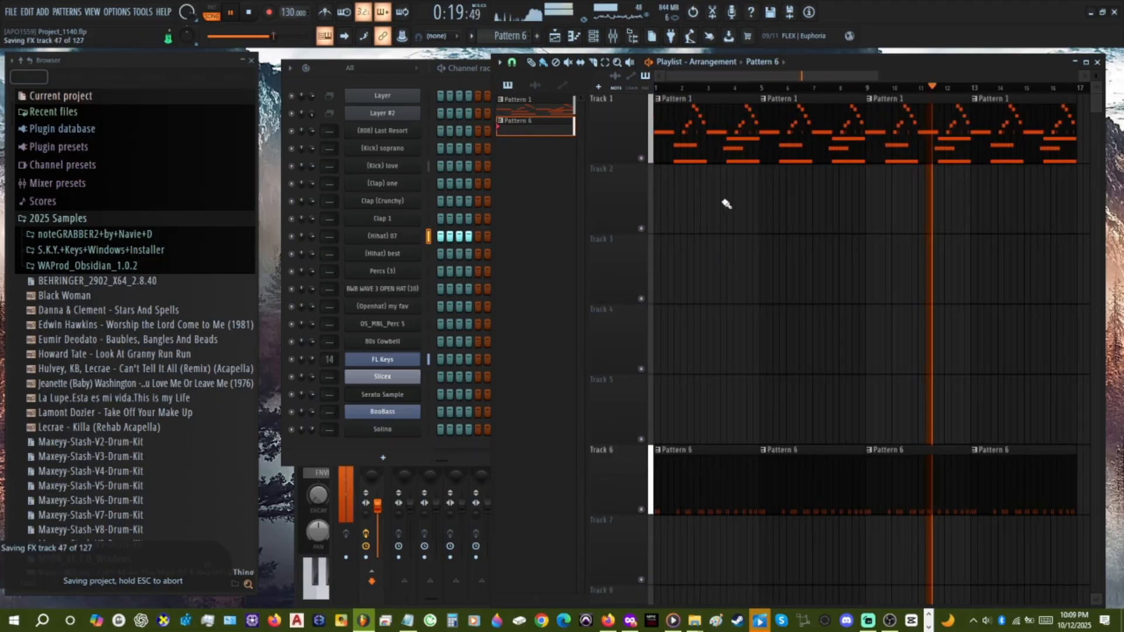
Make Pattern 1 and its Solina channel active, and save the project.
{"action": "left_click", "coordinate": [700, 156]}
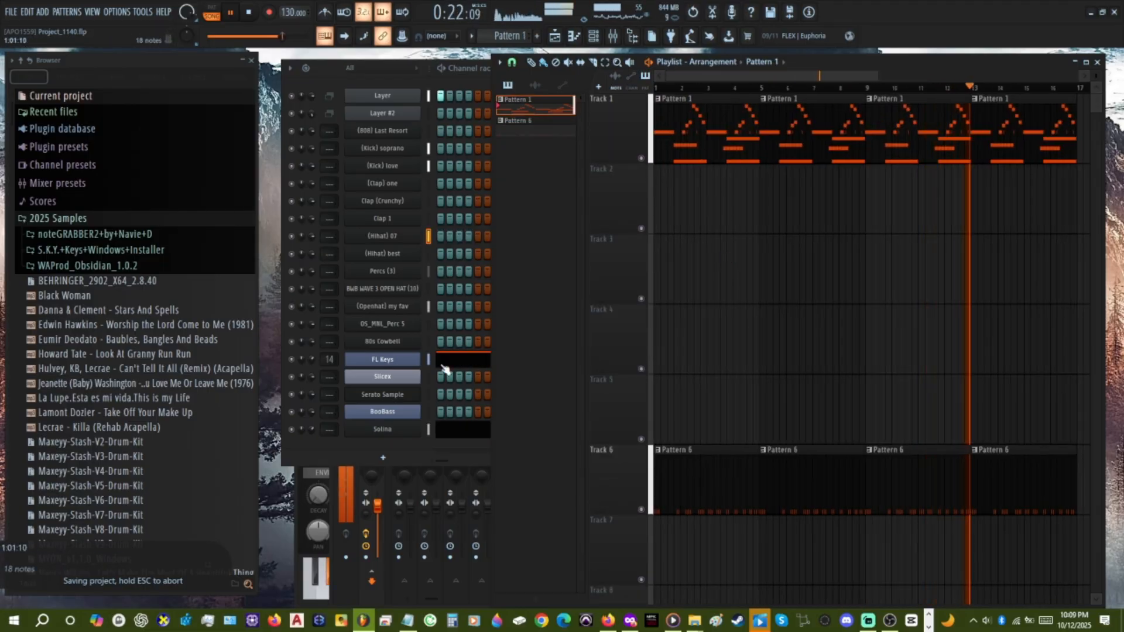
{"action": "left_click", "coordinate": [427, 429]}
{"action": "key", "text": "ctrl+s"}
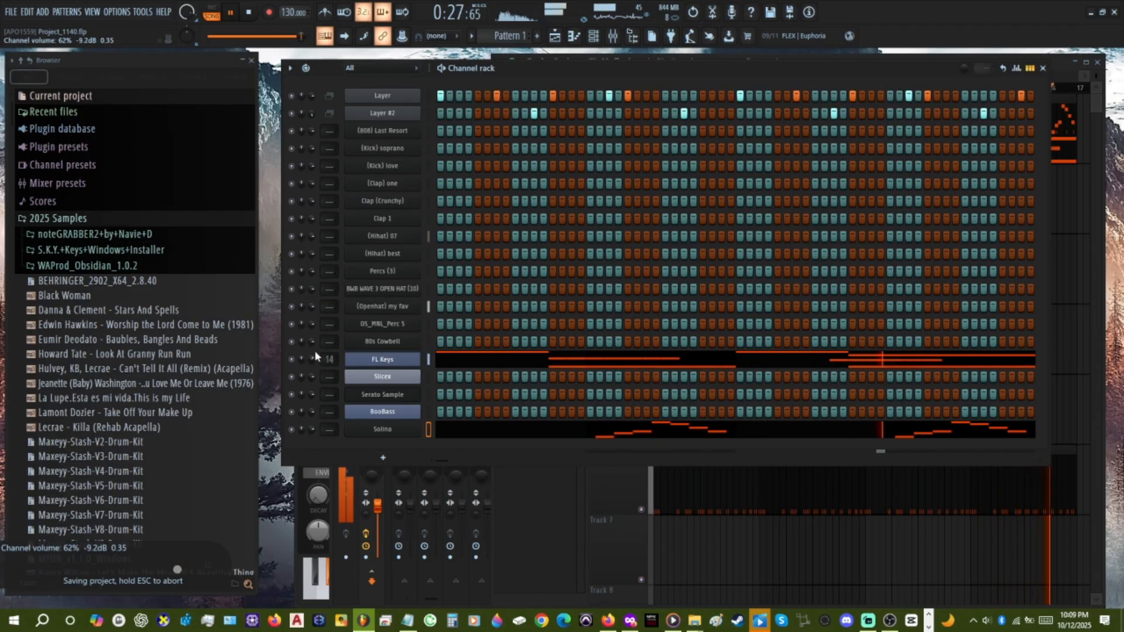
Audition FL Keys presets such as School Piano and Plain Piano, and settle on the default preset.
{"action": "left_click", "coordinate": [382, 359]}
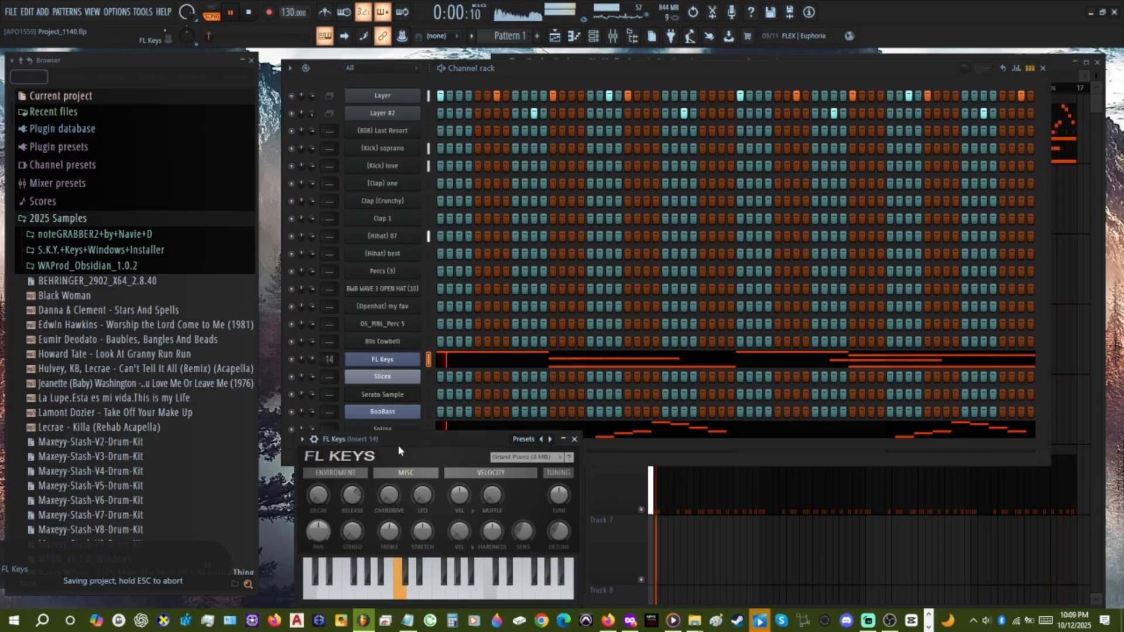
{"action": "left_click", "coordinate": [549, 439]}
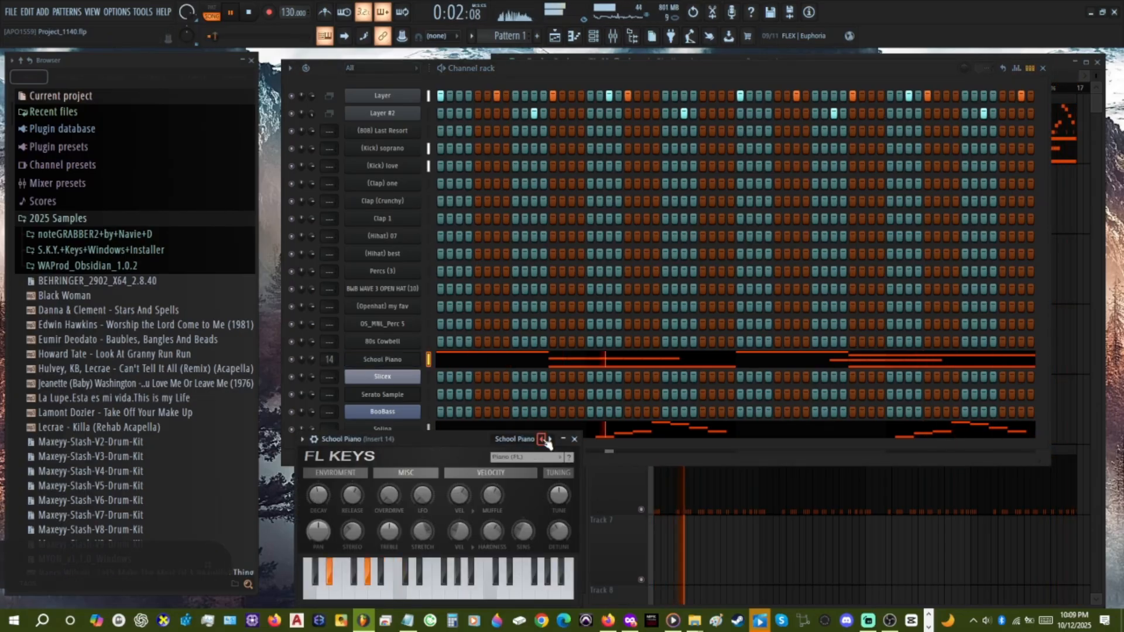
{"action": "left_click", "coordinate": [544, 440]}
{"action": "left_click", "coordinate": [551, 439]}
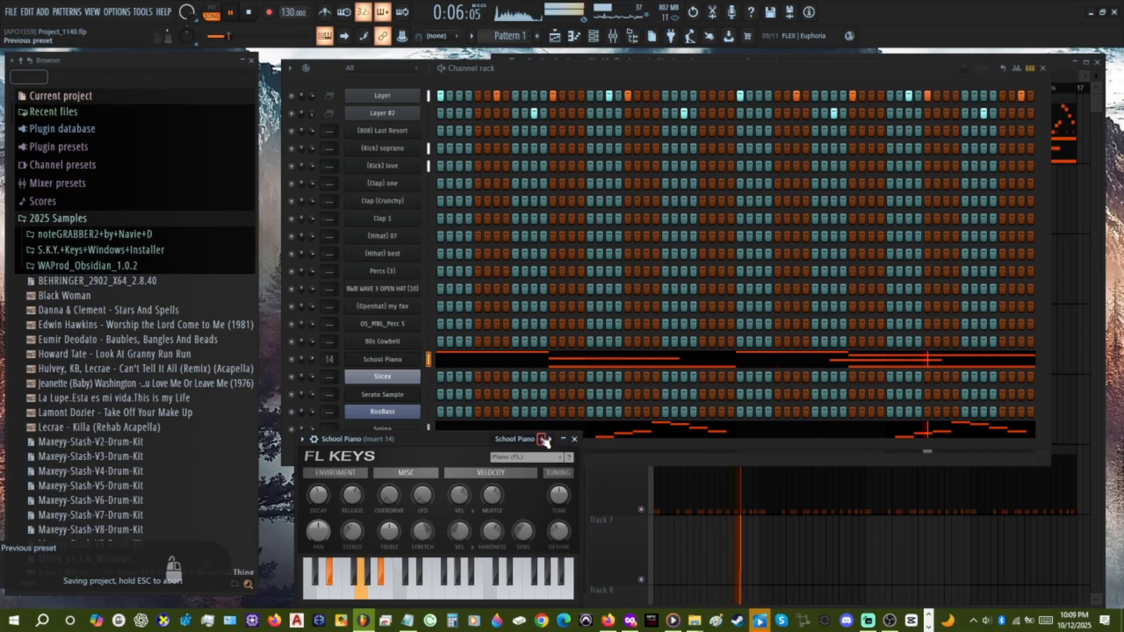
{"action": "left_click", "coordinate": [544, 439]}
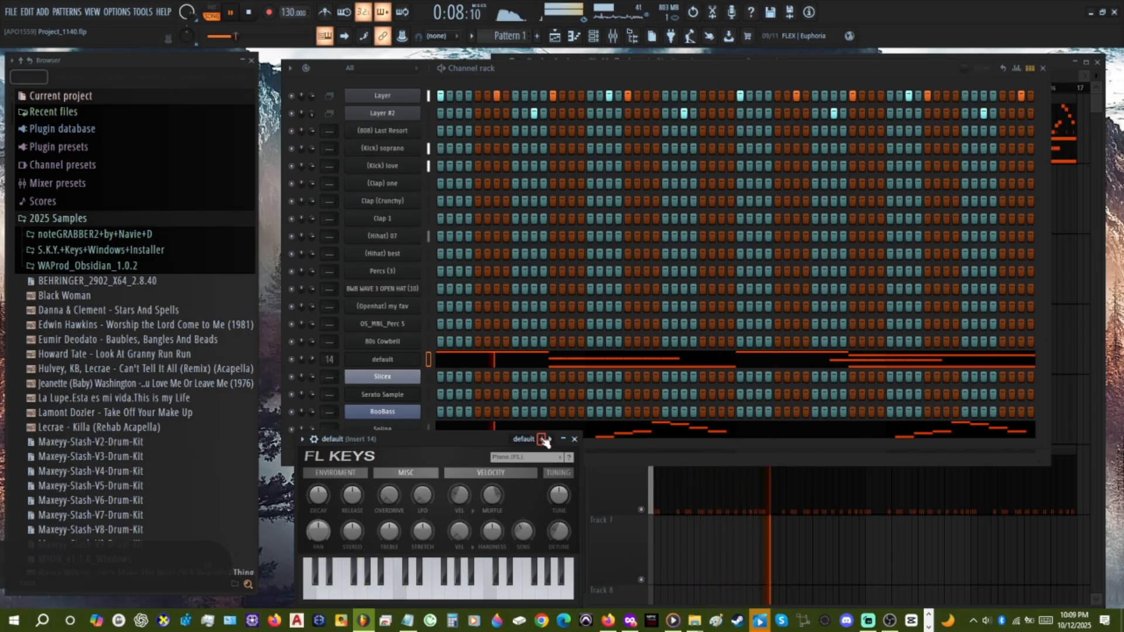
{"action": "left_click", "coordinate": [660, 458]}
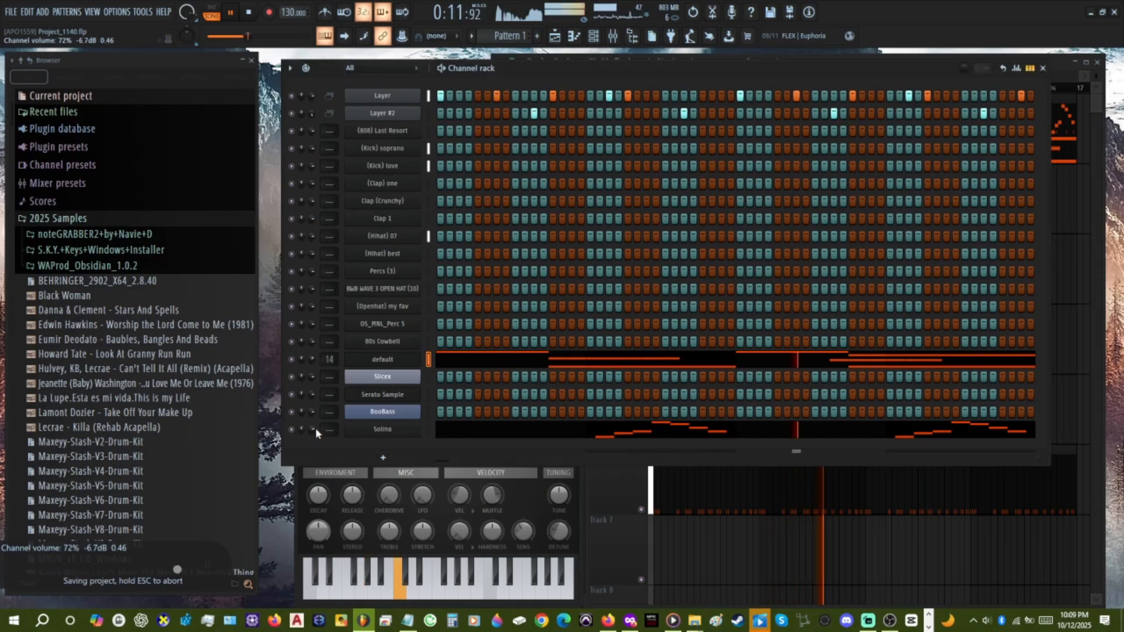
Add a Kepler Exo instrument channel to the channel rack and close its plugin window.
{"action": "left_click", "coordinate": [383, 458]}
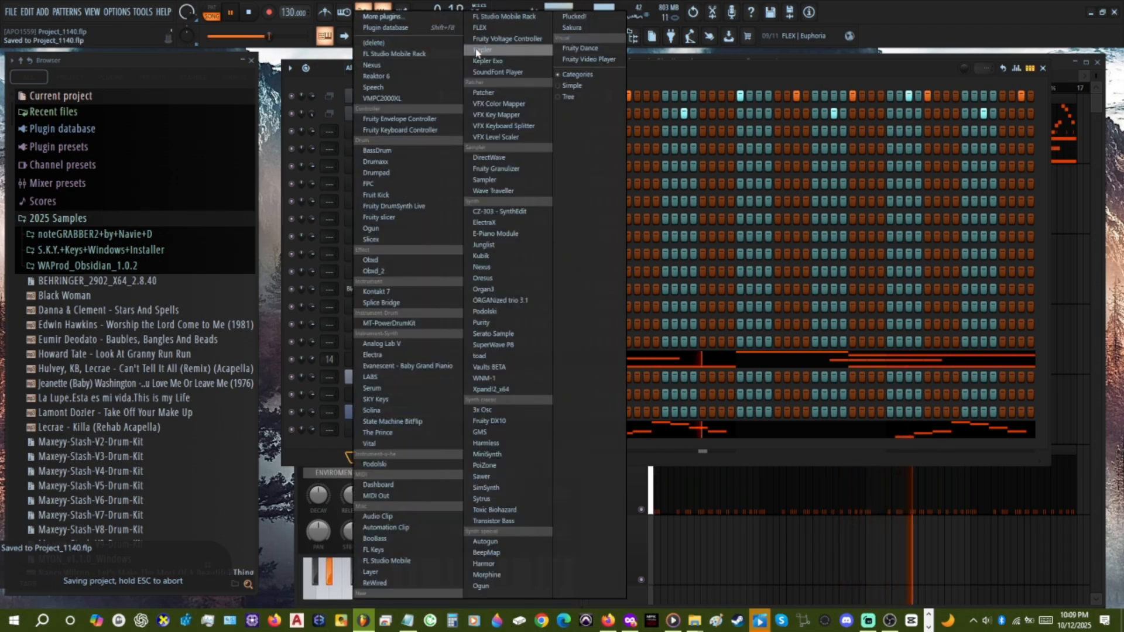
{"action": "left_click", "coordinate": [508, 61]}
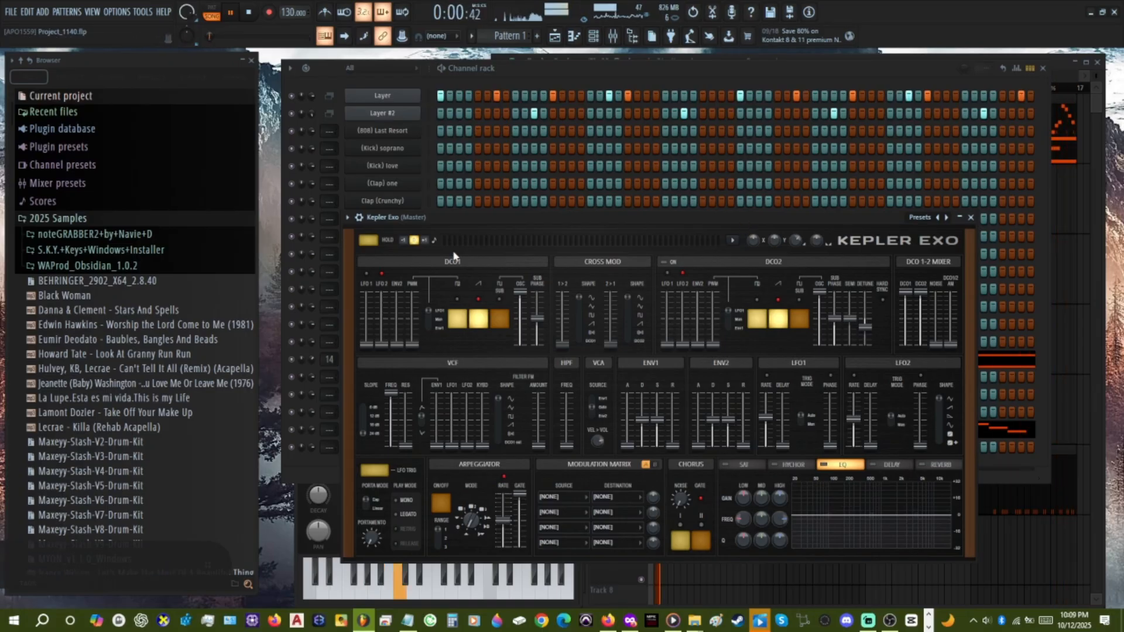
{"action": "left_click", "coordinate": [971, 218]}
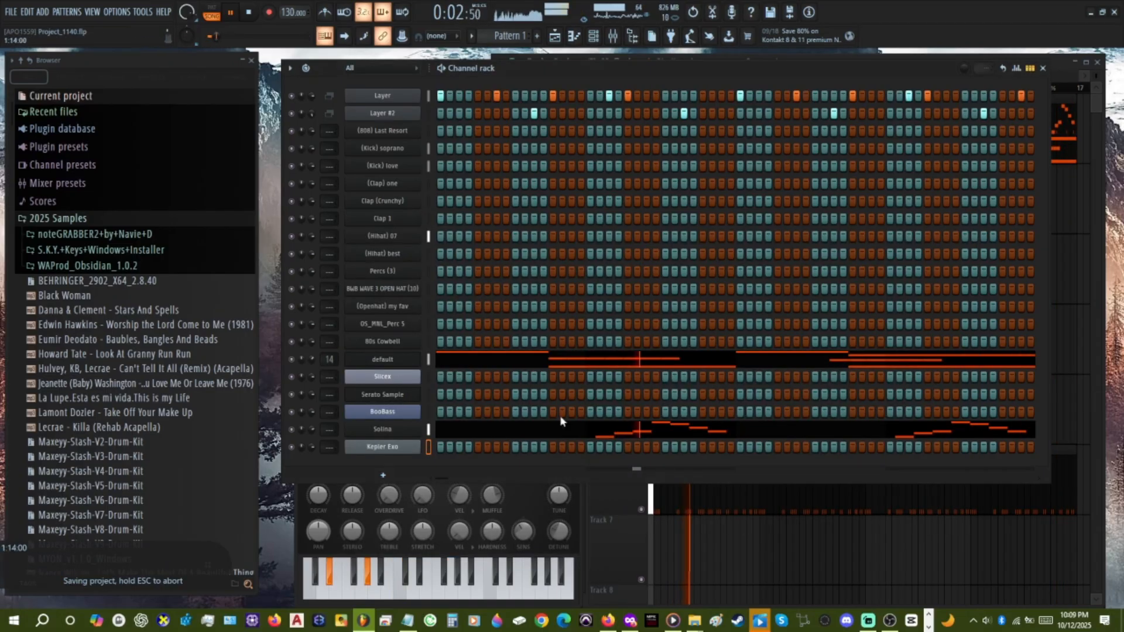
In Kepler Exo's piano roll, enter consecutive one-beat notes D#5, C6, A#5, G#5, G5 and F5 starting at bar 1.
{"action": "right_click", "coordinate": [407, 445]}
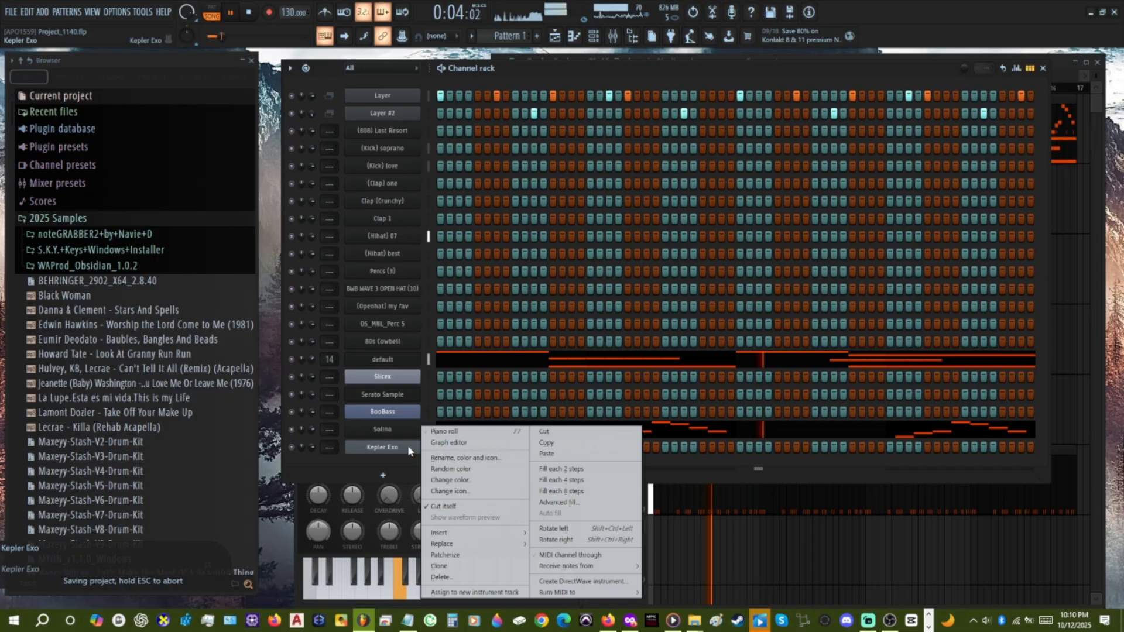
{"action": "left_click", "coordinate": [476, 435]}
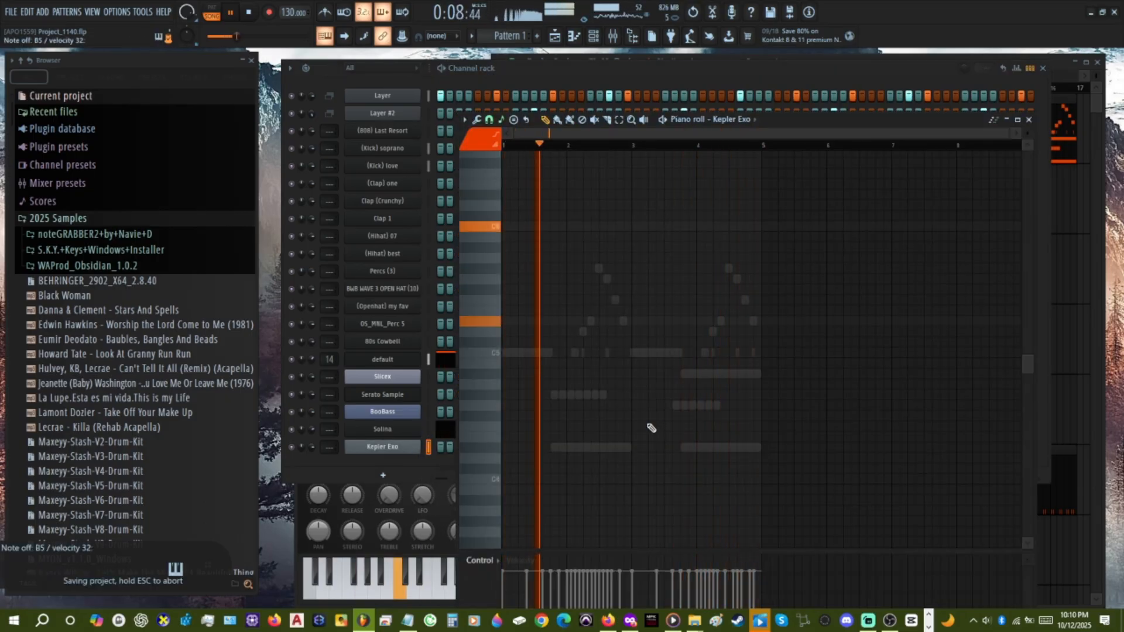
{"action": "left_click", "coordinate": [554, 321]}
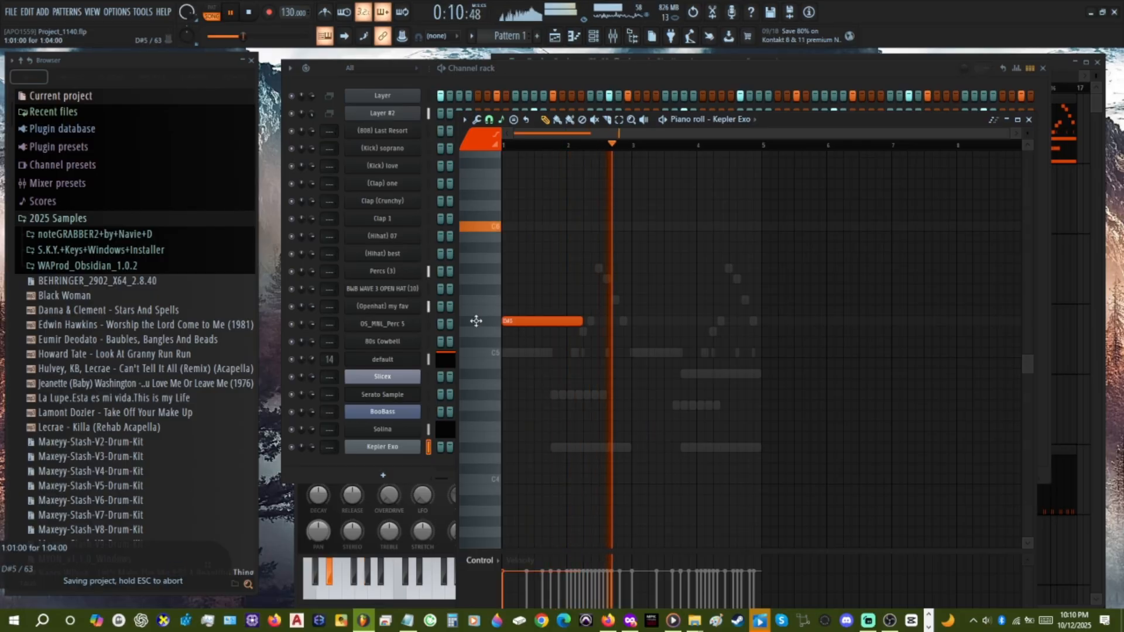
{"action": "left_click_drag", "start_coordinate": [582, 322], "coordinate": [516, 332]}
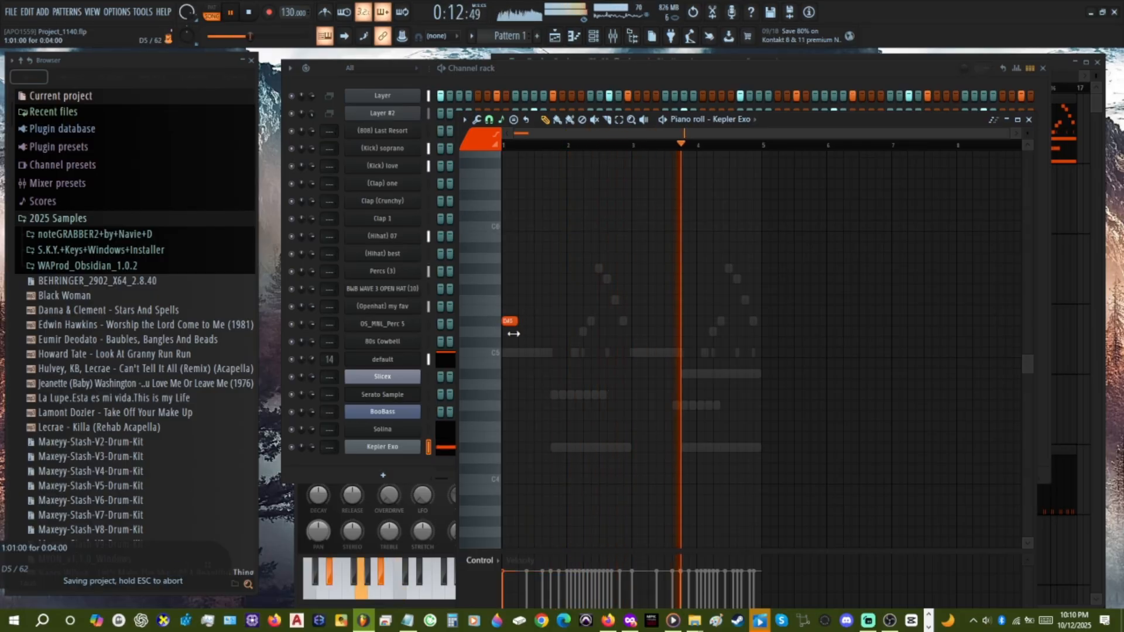
{"action": "left_click", "coordinate": [524, 227]}
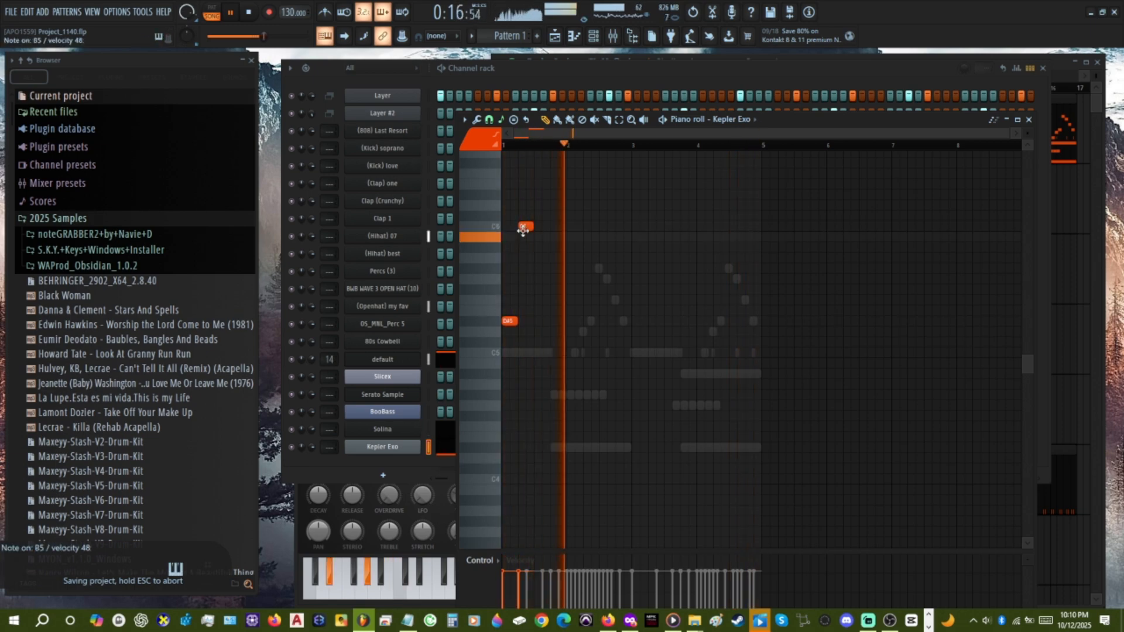
{"action": "left_click", "coordinate": [540, 247]}
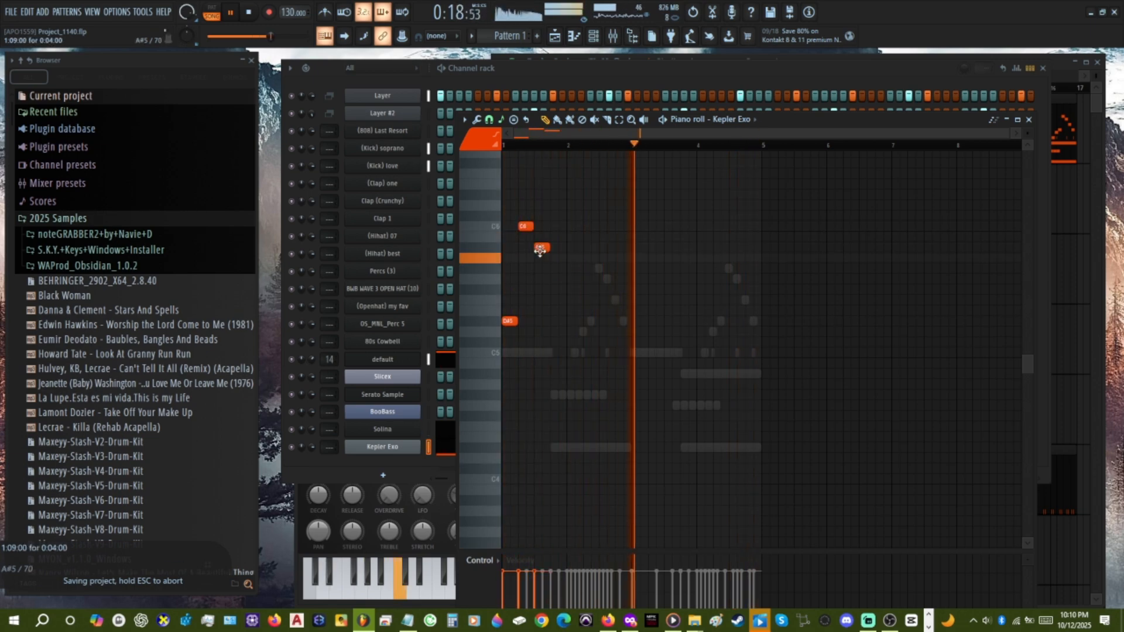
{"action": "left_click", "coordinate": [555, 268]}
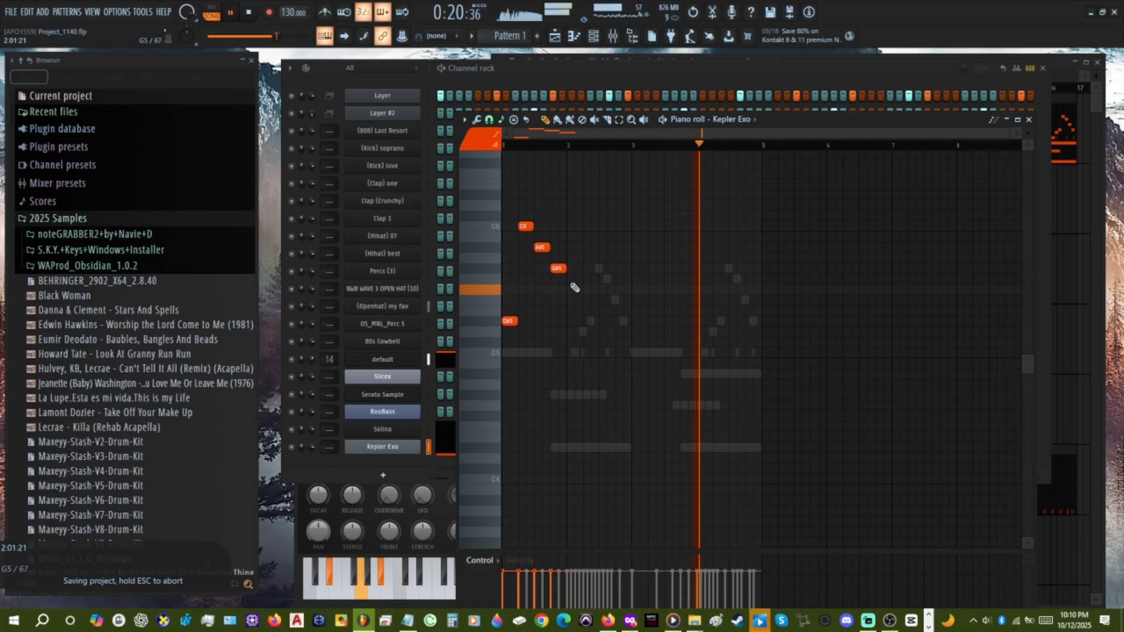
{"action": "left_click", "coordinate": [572, 278]}
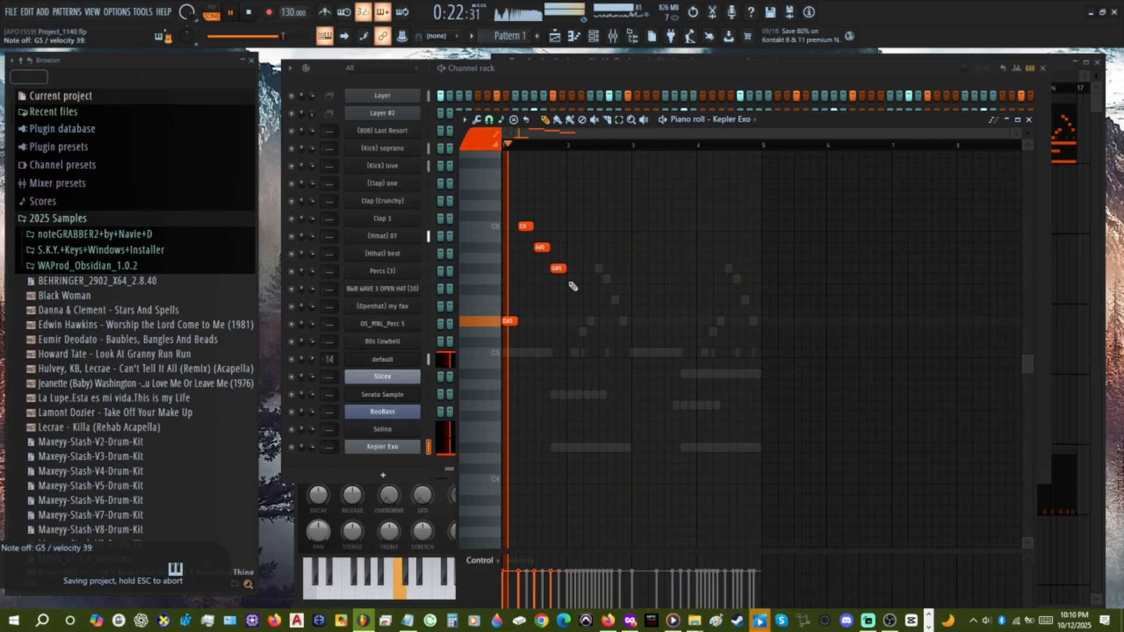
{"action": "left_click", "coordinate": [590, 300]}
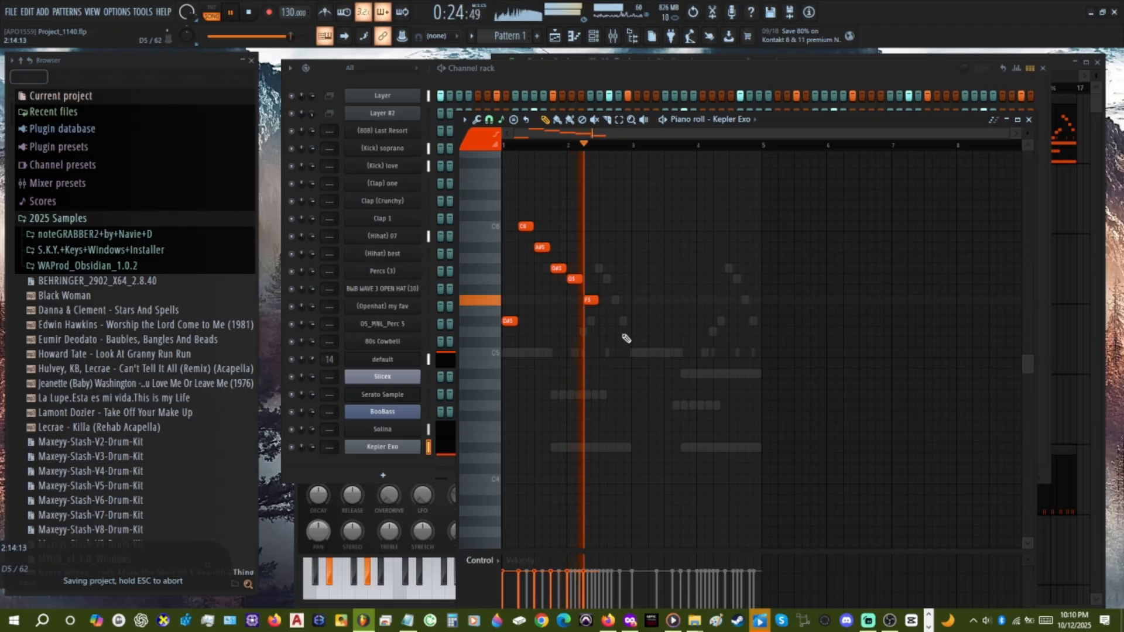
Duplicate the six-note Kepler Exo phrase at bar 3 and replace the copy's final F5 with D#5.
{"action": "mouse_move", "coordinate": [648, 464]}
{"action": "left_mouse_down"}
{"action": "mouse_move", "coordinate": [502, 206]}
{"action": "mouse_move", "coordinate": [665, 227]}
{"action": "mouse_move", "coordinate": [651, 235]}
{"action": "left_mouse_up"}
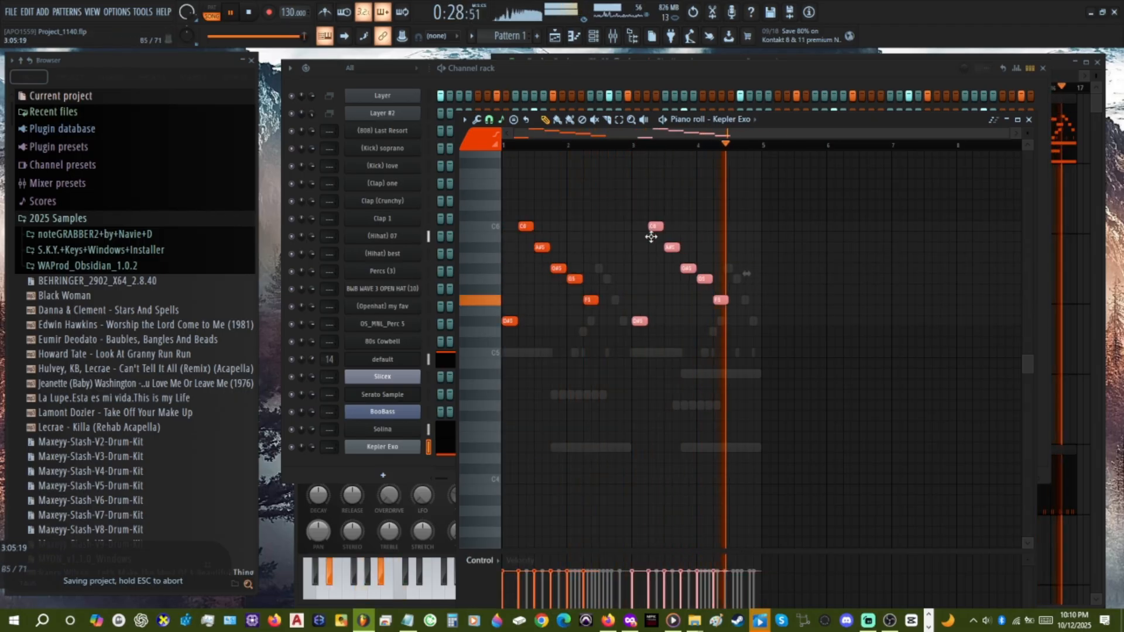
{"action": "left_click", "coordinate": [786, 371], "text": "ctrl"}
{"action": "left_click", "coordinate": [720, 310]}
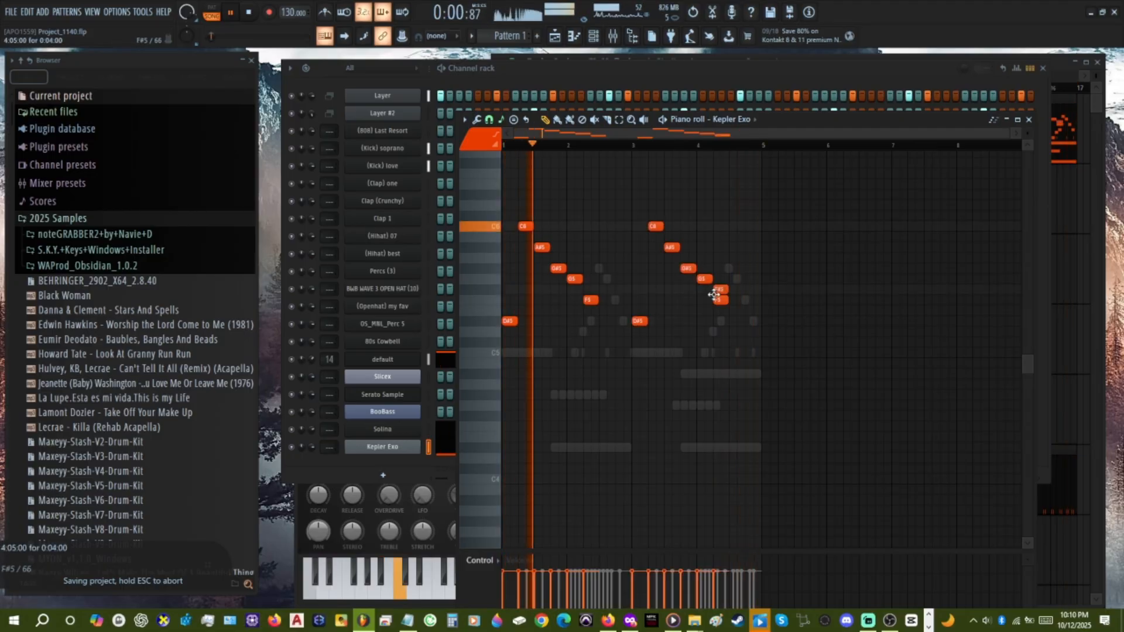
{"action": "left_click_drag", "start_coordinate": [715, 311], "coordinate": [716, 321]}
{"action": "right_click", "coordinate": [715, 301]}
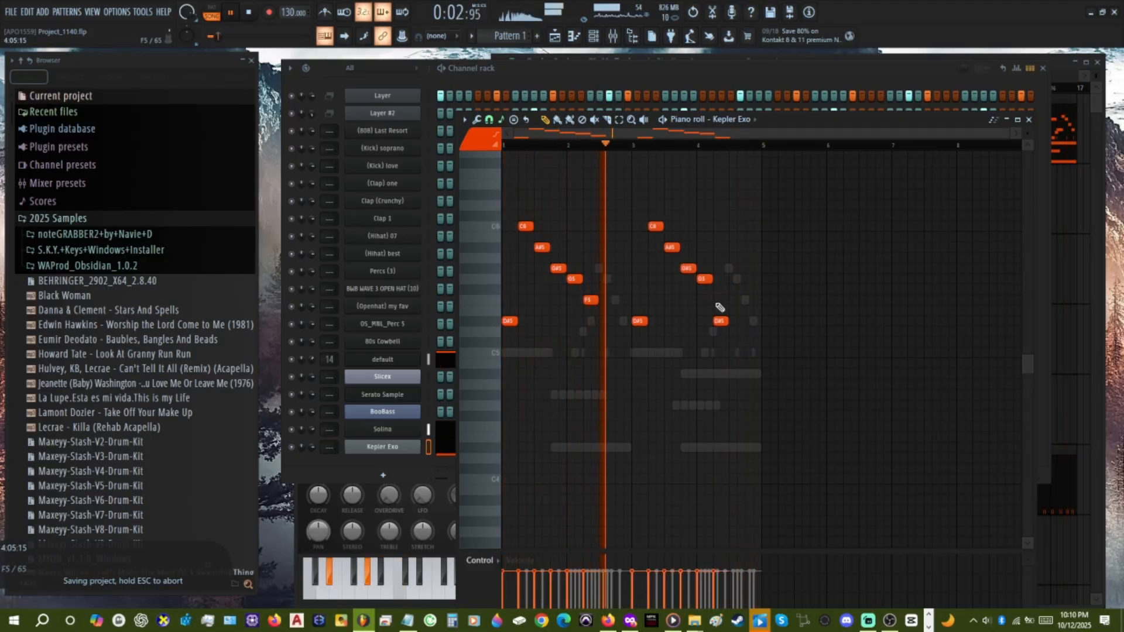
Move the final D#5 of the second Kepler Exo phrase down to C5 and lower the Kepler Exo channel volume.
{"action": "left_click_drag", "start_coordinate": [715, 320], "coordinate": [714, 343]}
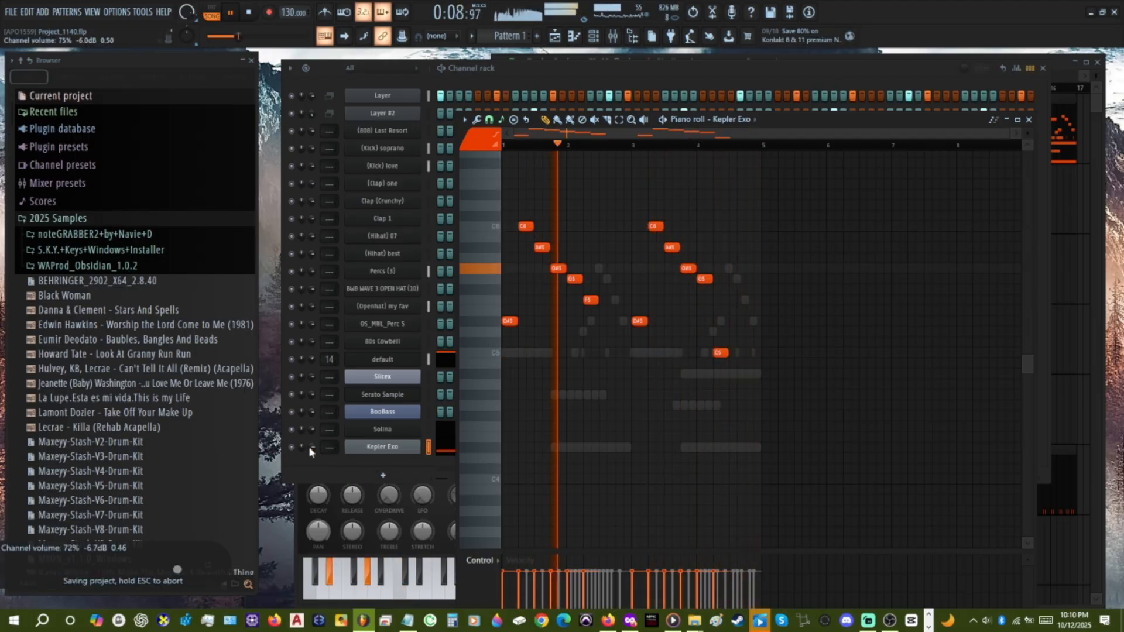
{"action": "scroll", "coordinate": [310, 449], "scroll_direction": "down", "scroll_amount": 3}
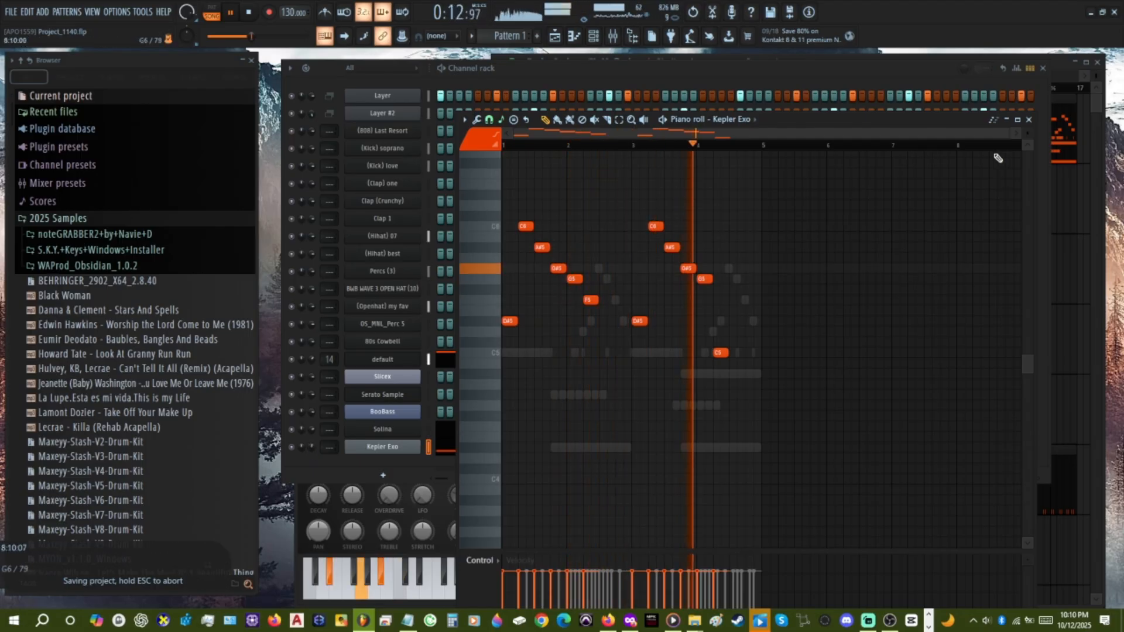
{"action": "left_click", "coordinate": [1030, 120]}
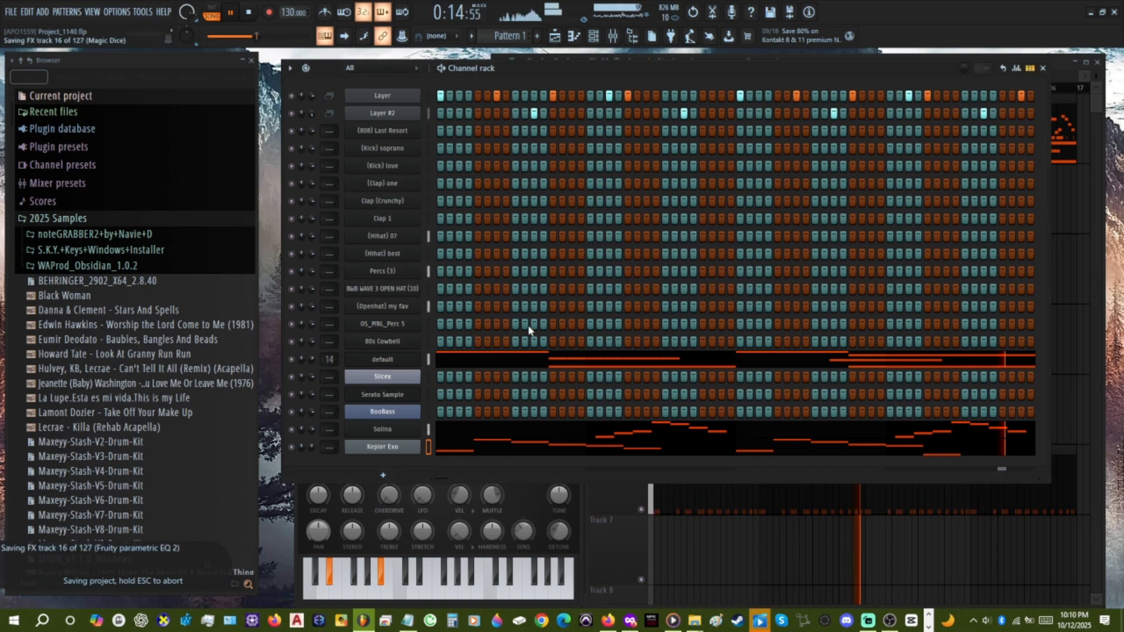
Load the Dual J60 preset from Kepler Exo's Basics category and close the plugin window.
{"action": "left_click", "coordinate": [394, 448]}
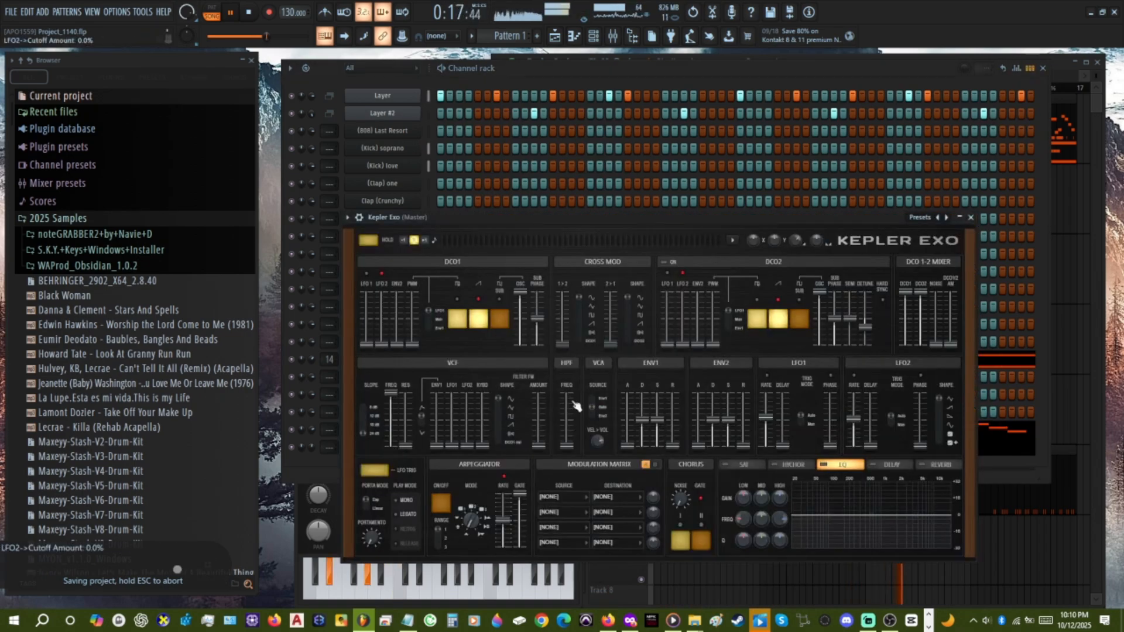
{"action": "left_click", "coordinate": [923, 222]}
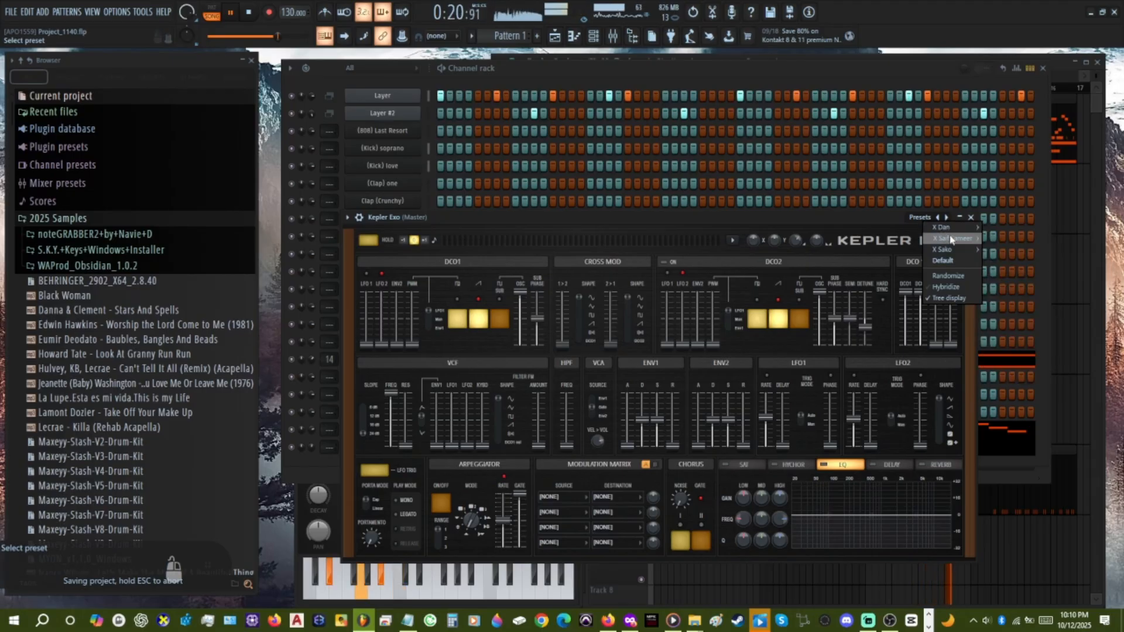
{"action": "mouse_move", "coordinate": [951, 253]}
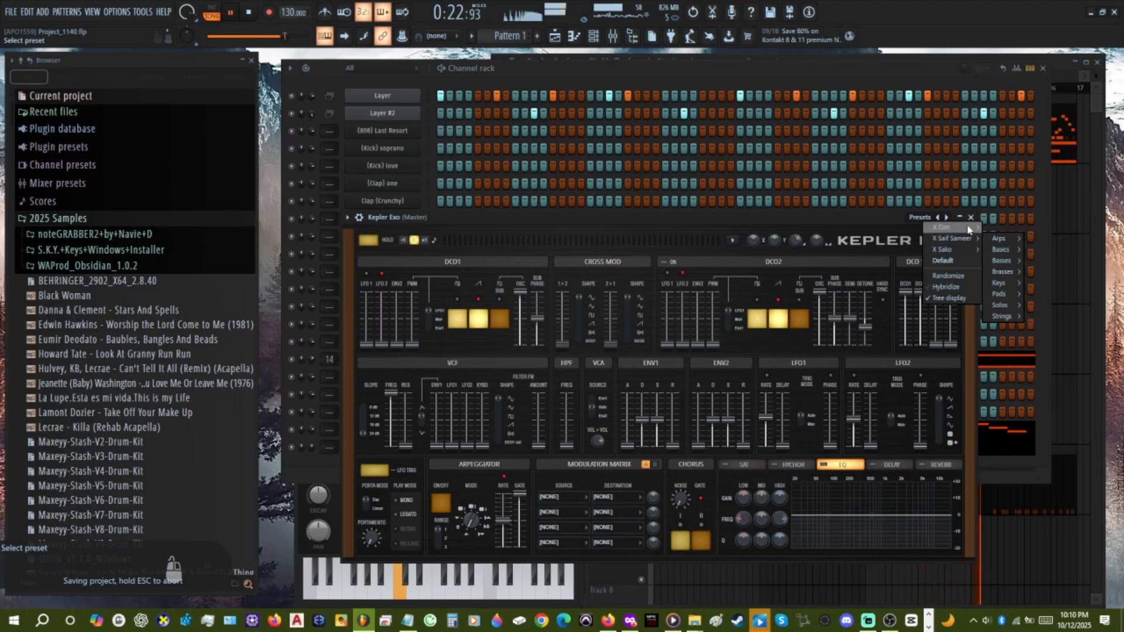
{"action": "mouse_move", "coordinate": [969, 230]}
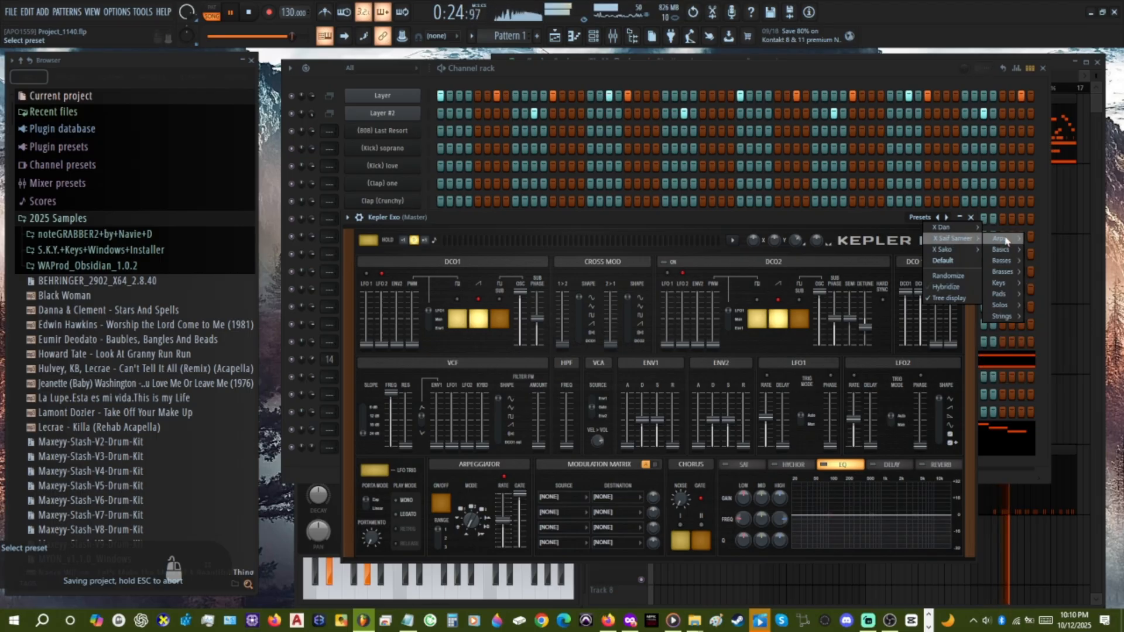
{"action": "mouse_move", "coordinate": [1002, 240]}
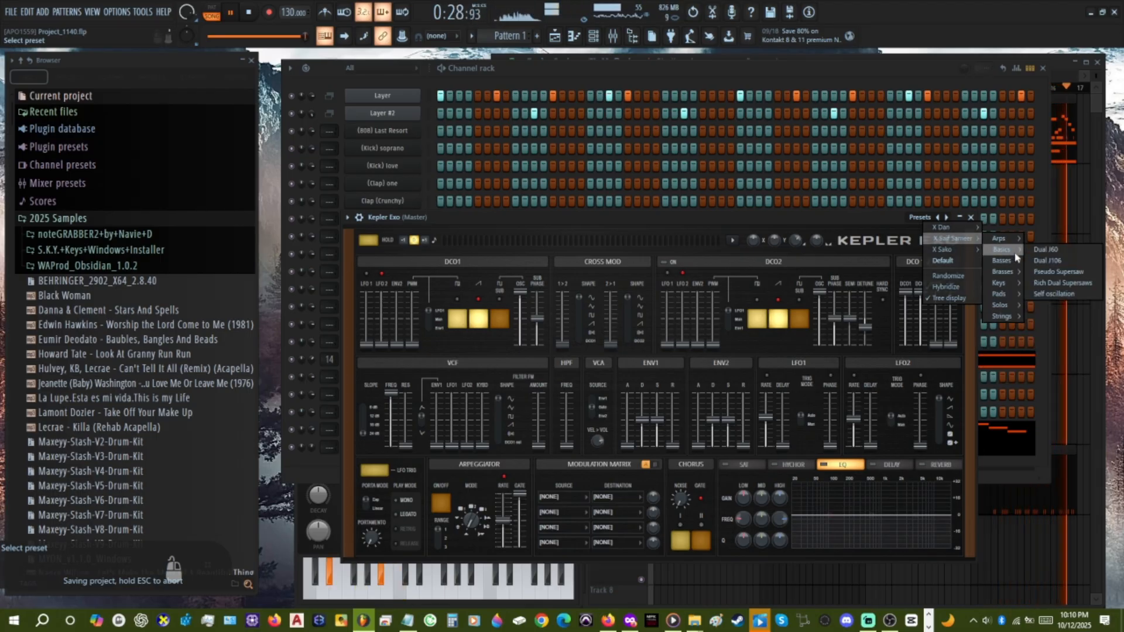
{"action": "left_click", "coordinate": [1032, 250]}
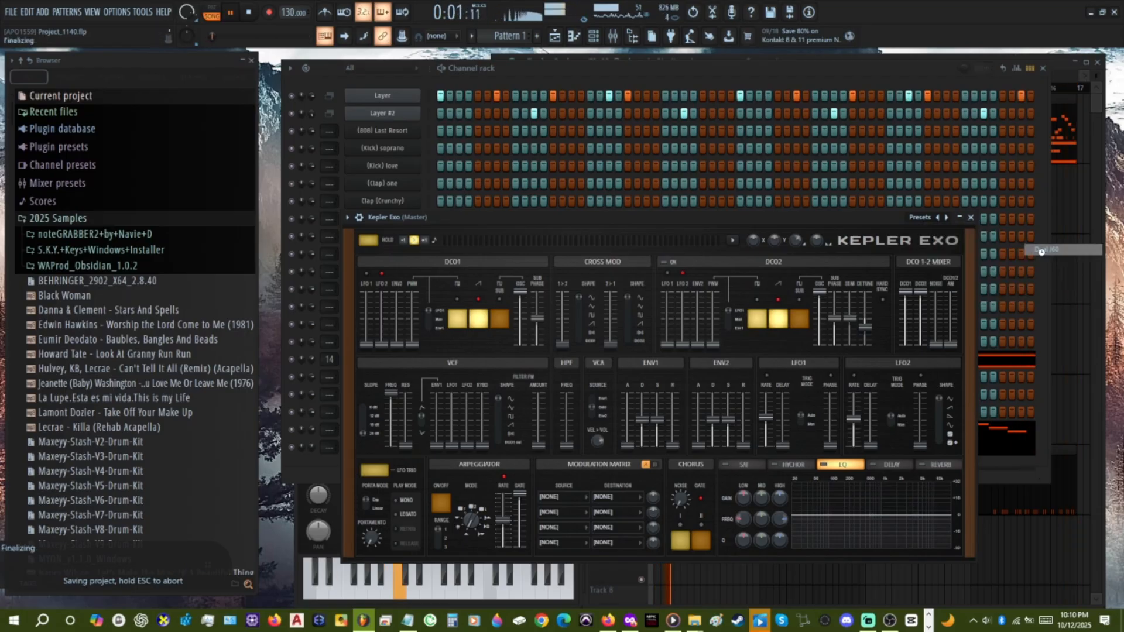
{"action": "left_click", "coordinate": [972, 218]}
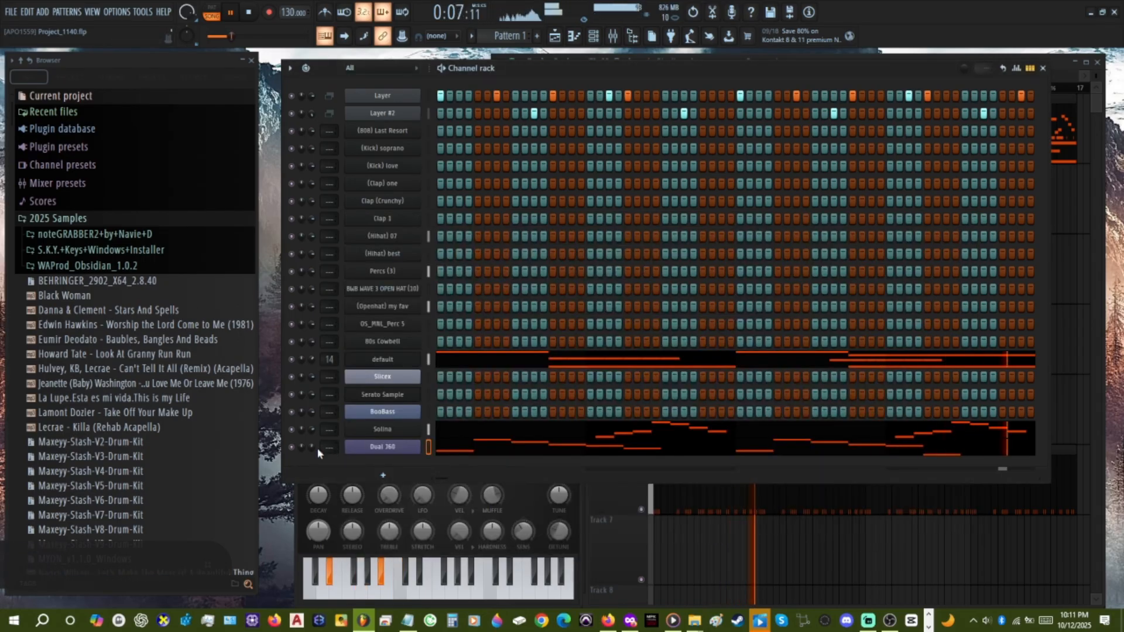
Cut the Dual J60 melody out of Pattern 1 and create a new empty pattern.
{"action": "left_click", "coordinate": [730, 559]}
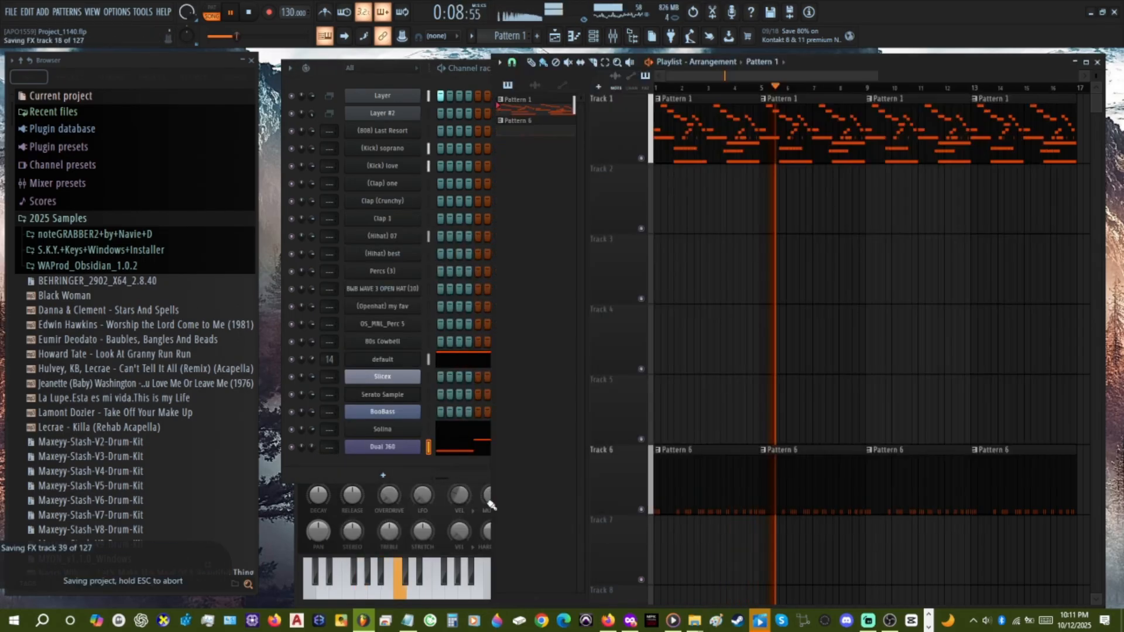
{"action": "left_click", "coordinate": [430, 451]}
{"action": "key", "text": "ctrl+x"}
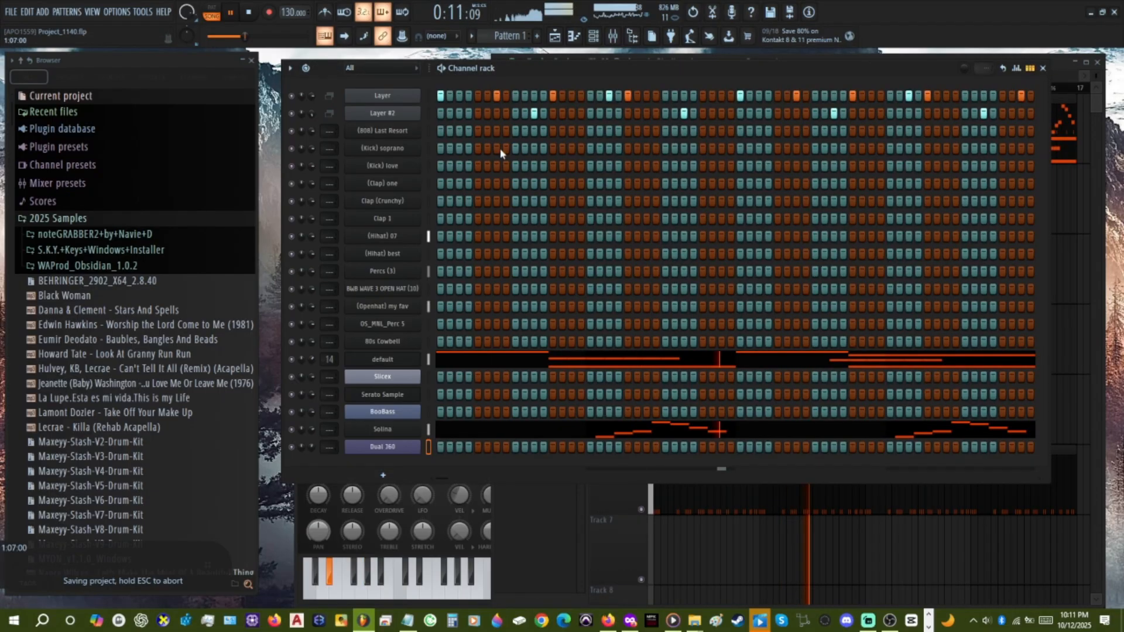
{"action": "left_click", "coordinate": [708, 490]}
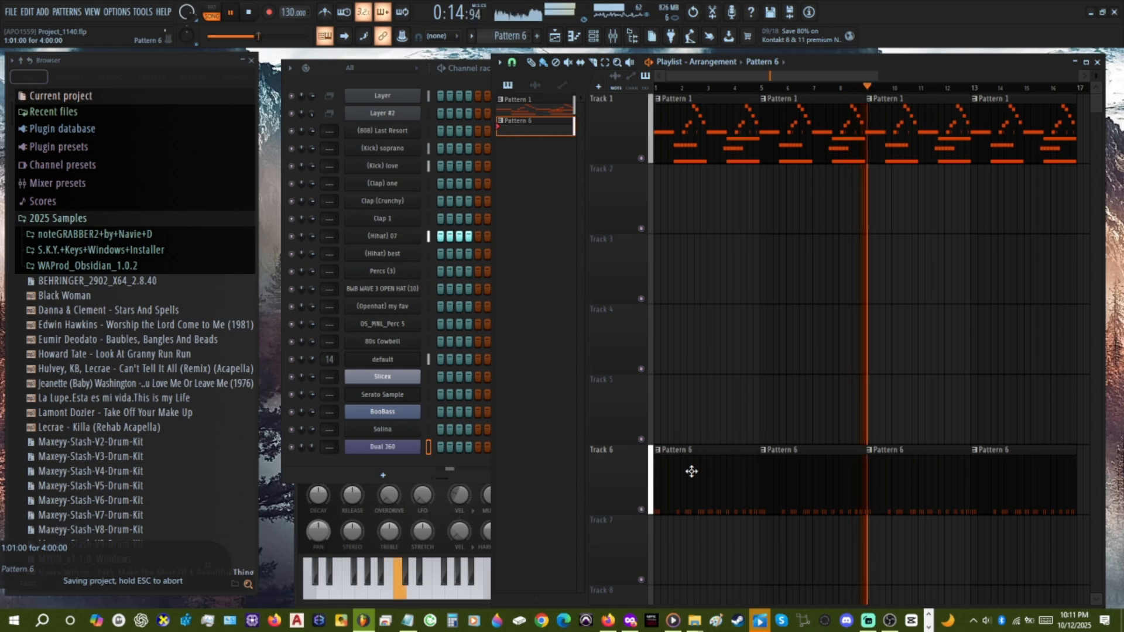
{"action": "scroll", "coordinate": [509, 34], "scroll_direction": "up", "scroll_amount": 9}
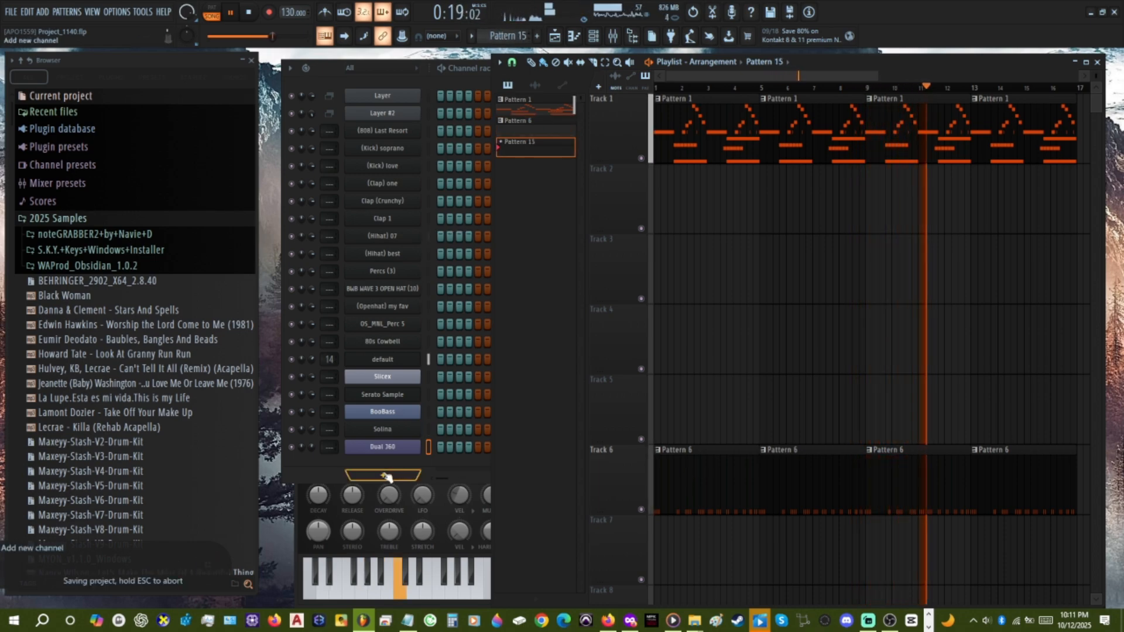
{"action": "key", "text": "ctrl+s"}
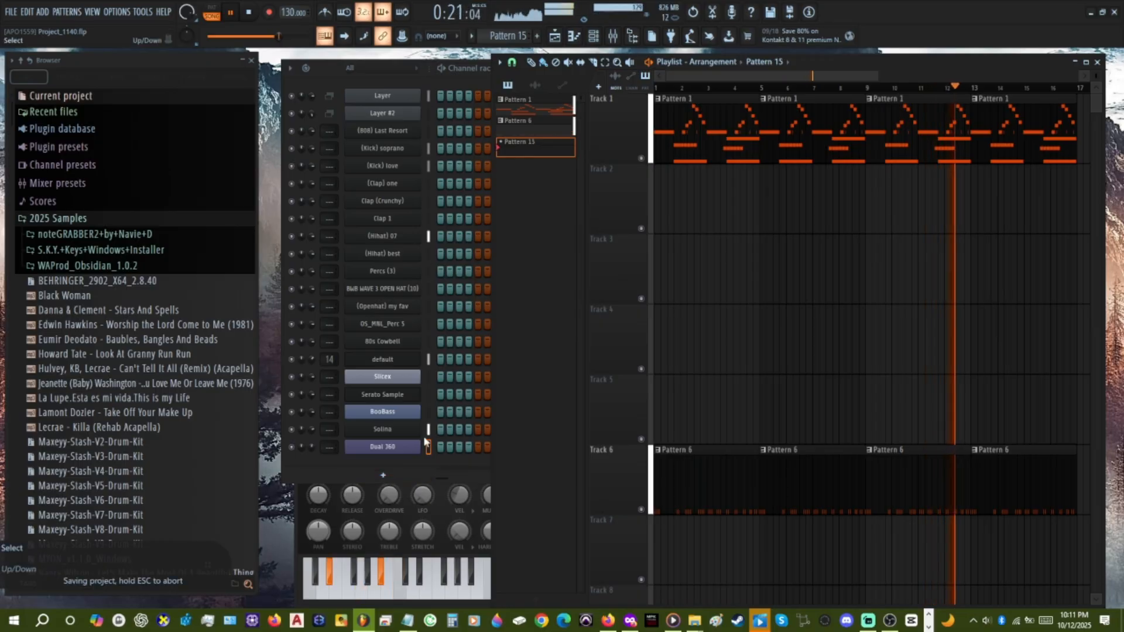
Paste the melody into the BooBass and Dual J60 channels of the new pattern and set the BooBass volume to 50%.
{"action": "left_click", "coordinate": [430, 413]}
{"action": "key", "text": "ctrl+v"}
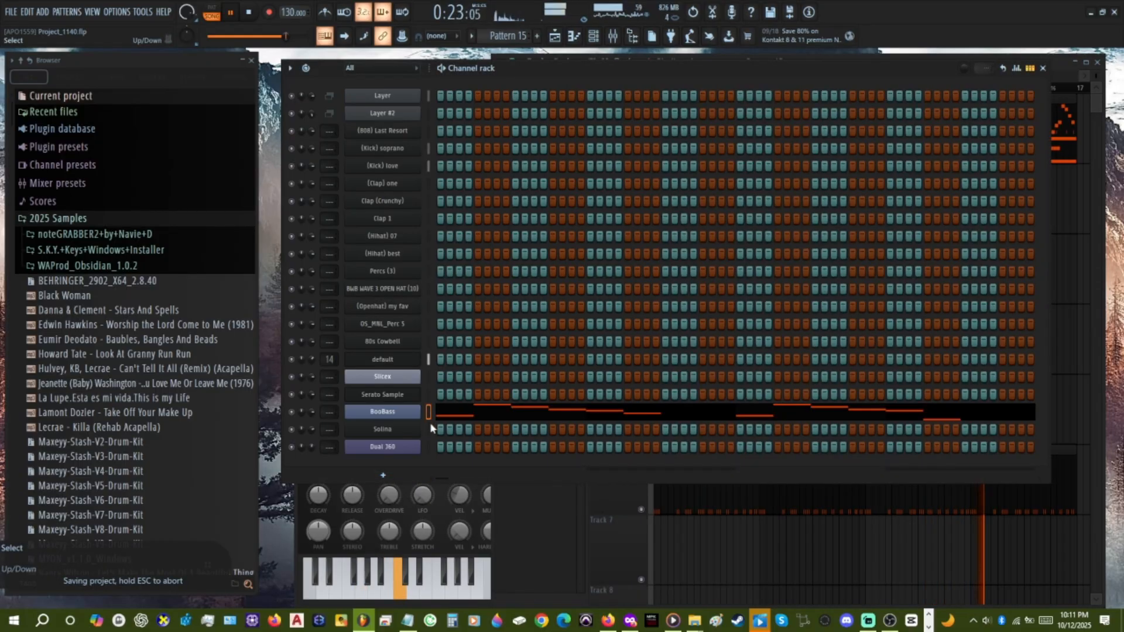
{"action": "left_click", "coordinate": [431, 448]}
{"action": "key", "text": "ctrl+v"}
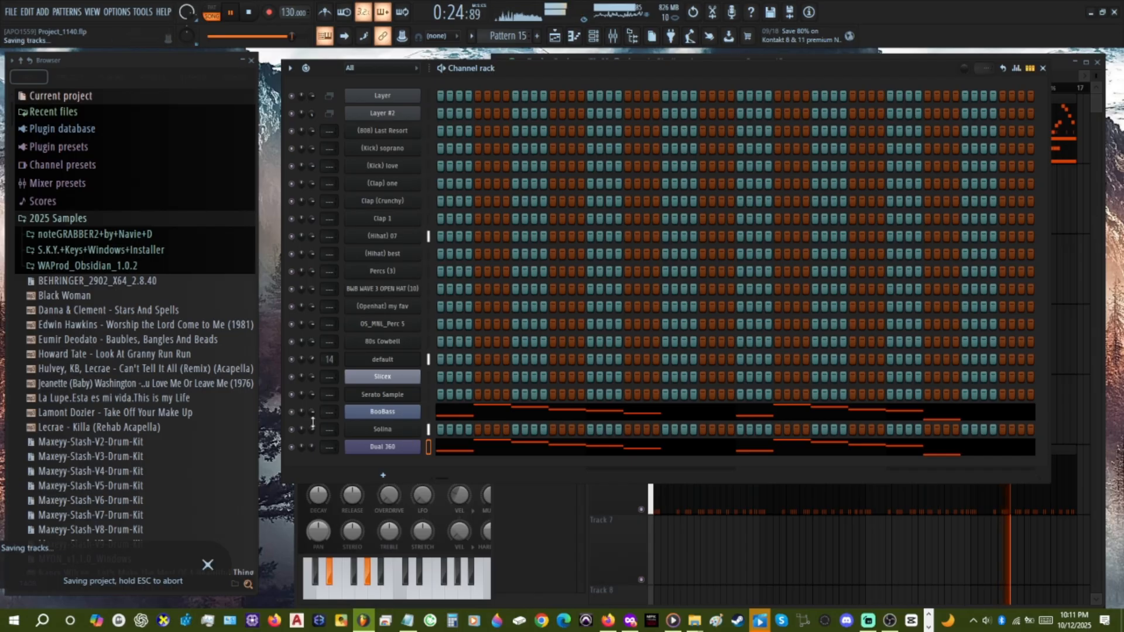
{"action": "scroll", "coordinate": [312, 417], "scroll_direction": "down", "scroll_amount": 5}
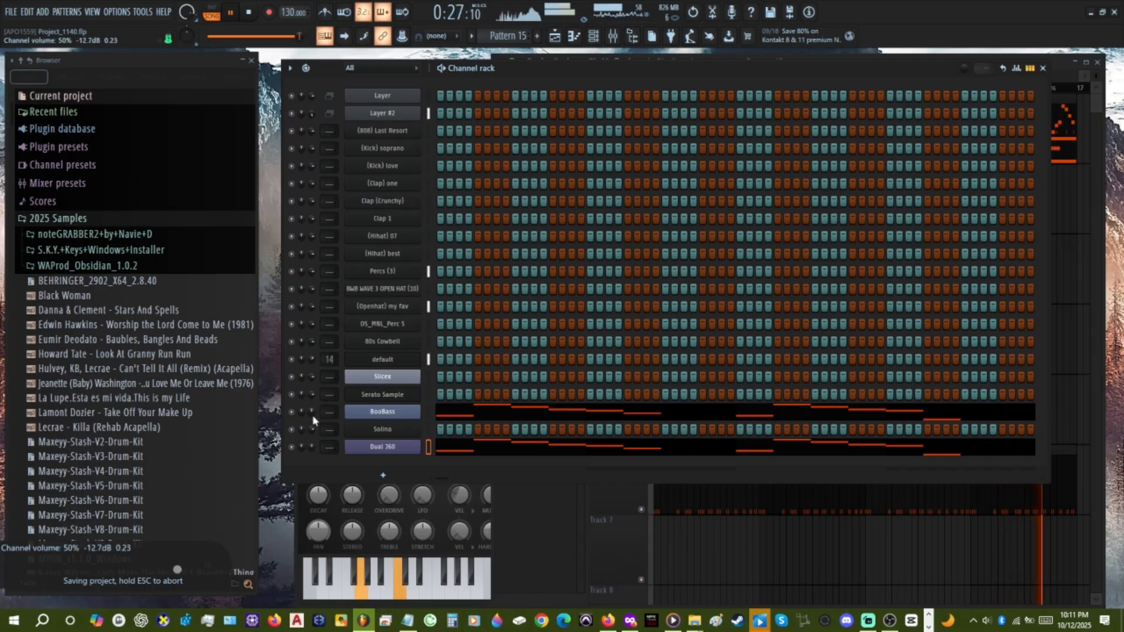
Place Pattern 15 clips back to back on Track 15 of the playlist, starting at bars 5, 9 and 13.
{"action": "left_click", "coordinate": [690, 539]}
{"action": "scroll", "coordinate": [691, 540], "scroll_direction": "down", "scroll_amount": 4}
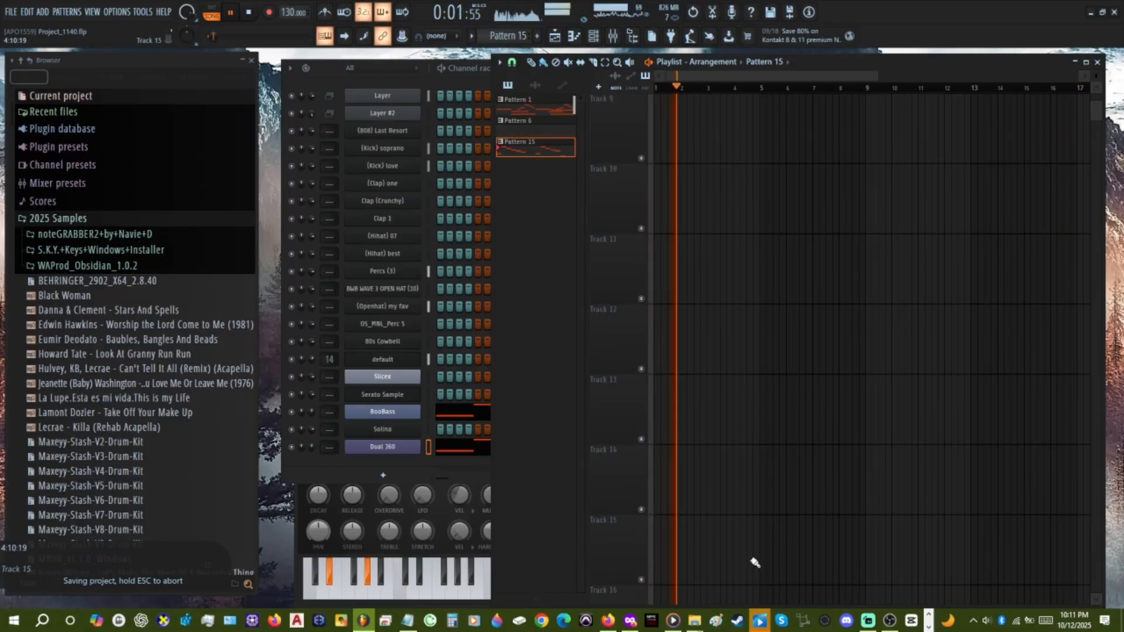
{"action": "left_click_drag", "start_coordinate": [760, 554], "coordinate": [966, 546]}
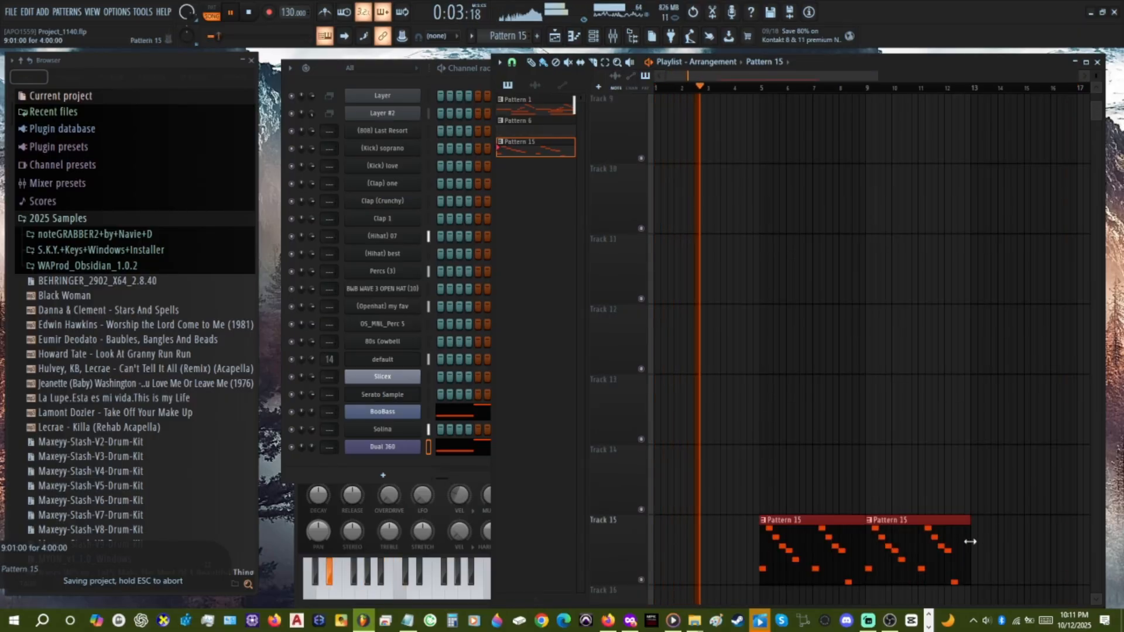
{"action": "left_click", "coordinate": [979, 533]}
{"action": "scroll", "coordinate": [977, 527], "scroll_direction": "down", "scroll_amount": 3}
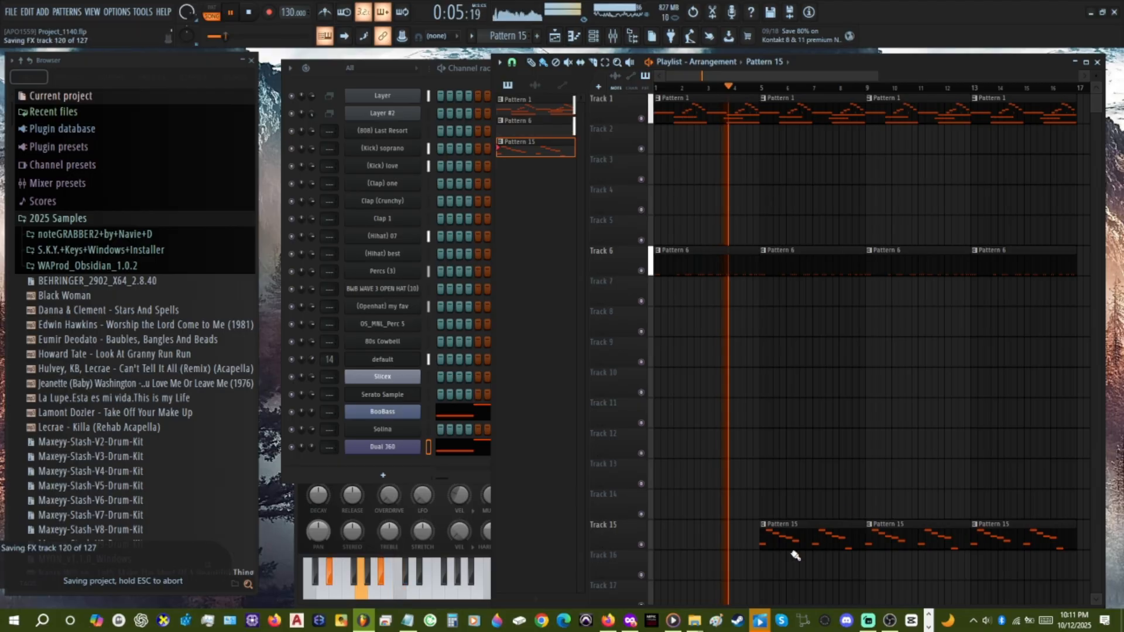
Add a Pattern 15 clip at bar 1 of Track 15 and make Pattern 1 the active pattern.
{"action": "scroll", "coordinate": [843, 463], "scroll_direction": "up", "scroll_amount": 3}
{"action": "scroll", "coordinate": [865, 444], "scroll_direction": "up", "scroll_amount": 5}
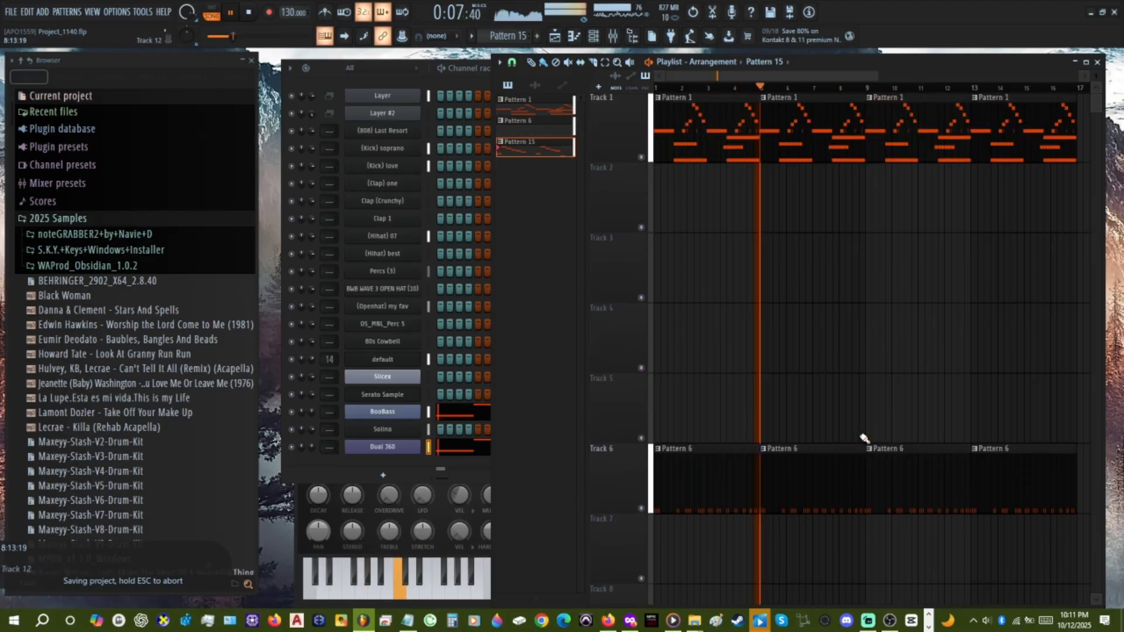
{"action": "scroll", "coordinate": [865, 434], "scroll_direction": "down", "scroll_amount": 2}
{"action": "scroll", "coordinate": [864, 432], "scroll_direction": "down", "scroll_amount": 2}
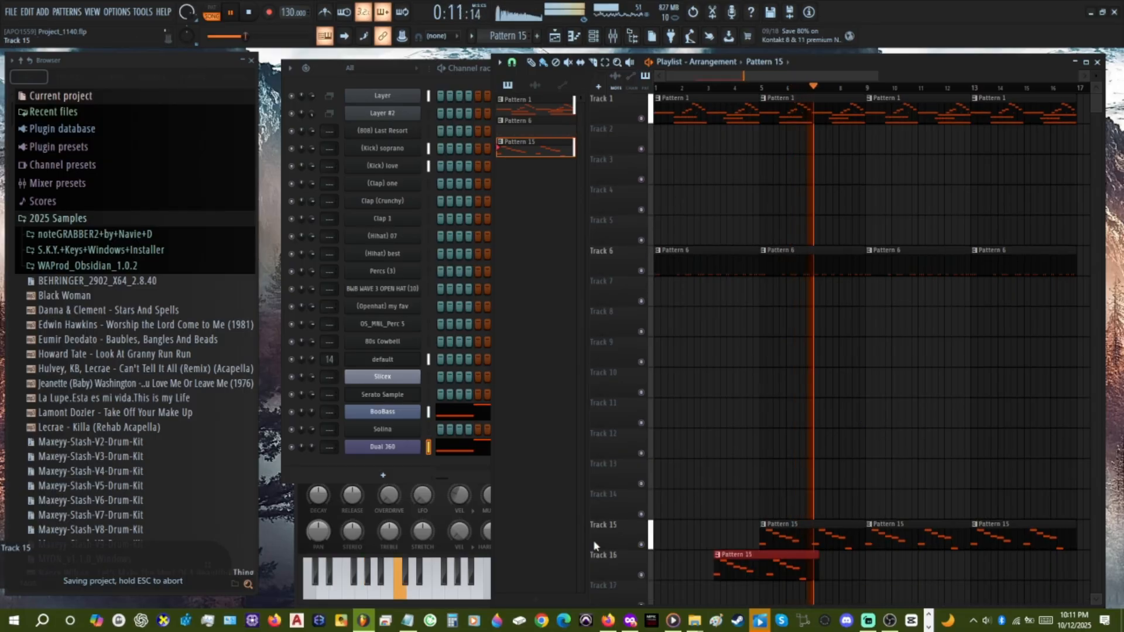
{"action": "left_click", "coordinate": [679, 536]}
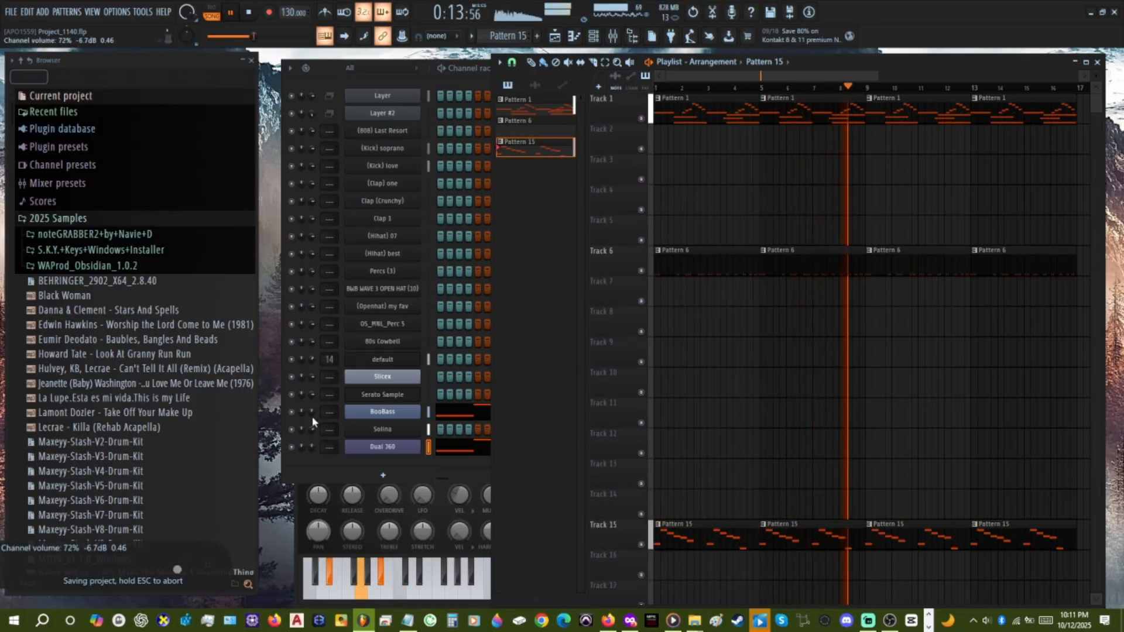
{"action": "left_click", "coordinate": [686, 98]}
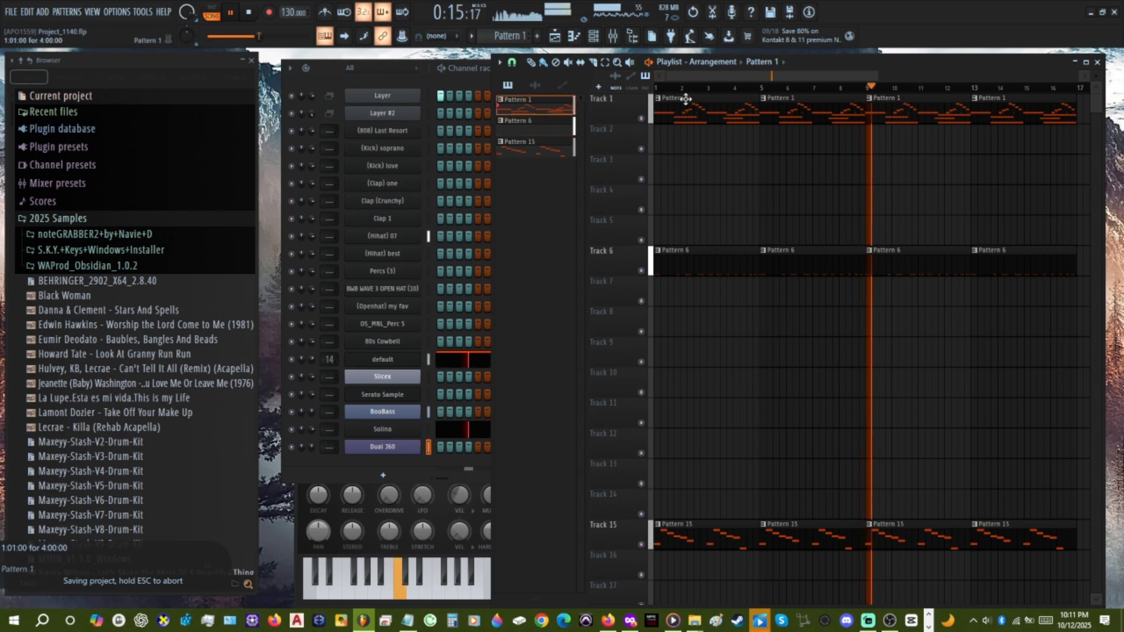
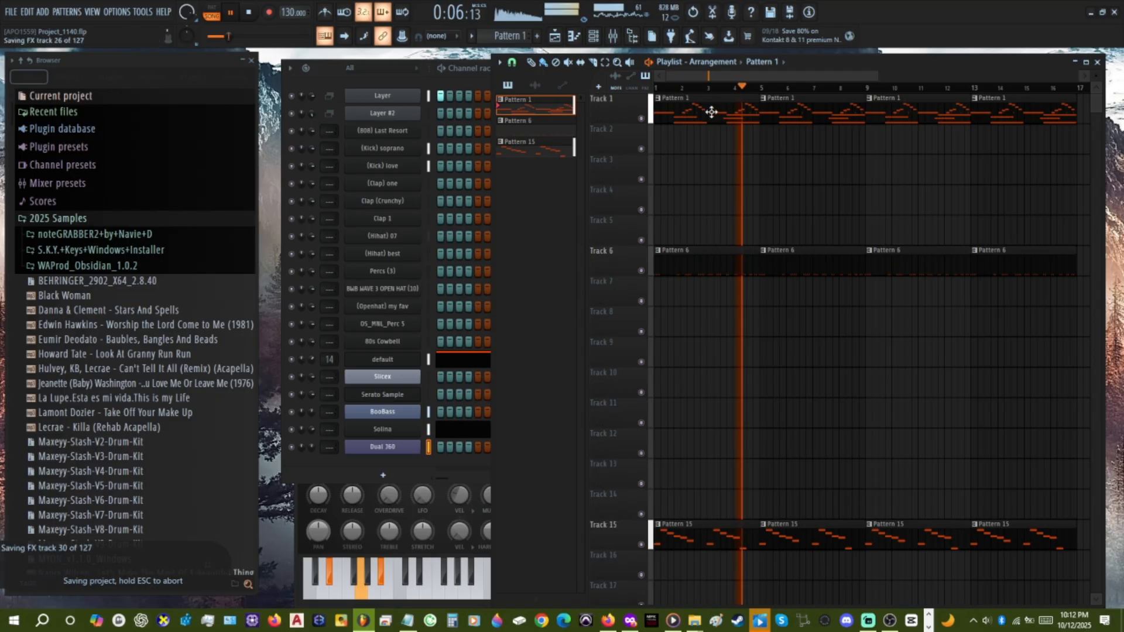
Move the Layer #2 notes out of Pattern 1 and into Pattern 8.
{"action": "left_click", "coordinate": [309, 110]}
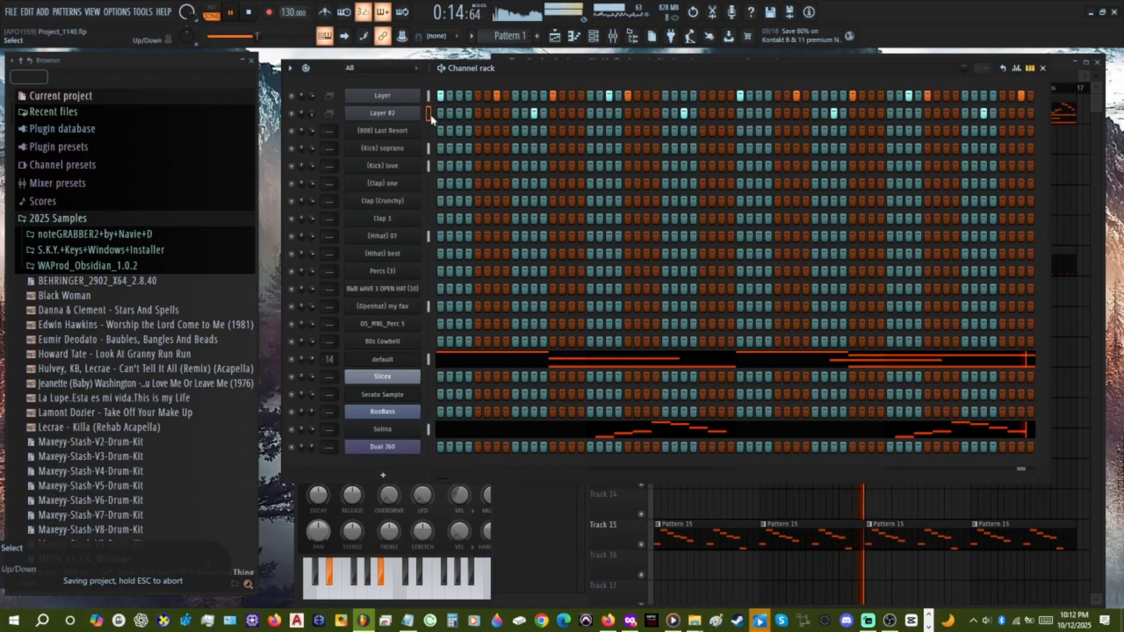
{"action": "scroll", "coordinate": [499, 32], "scroll_direction": "down", "scroll_amount": 5}
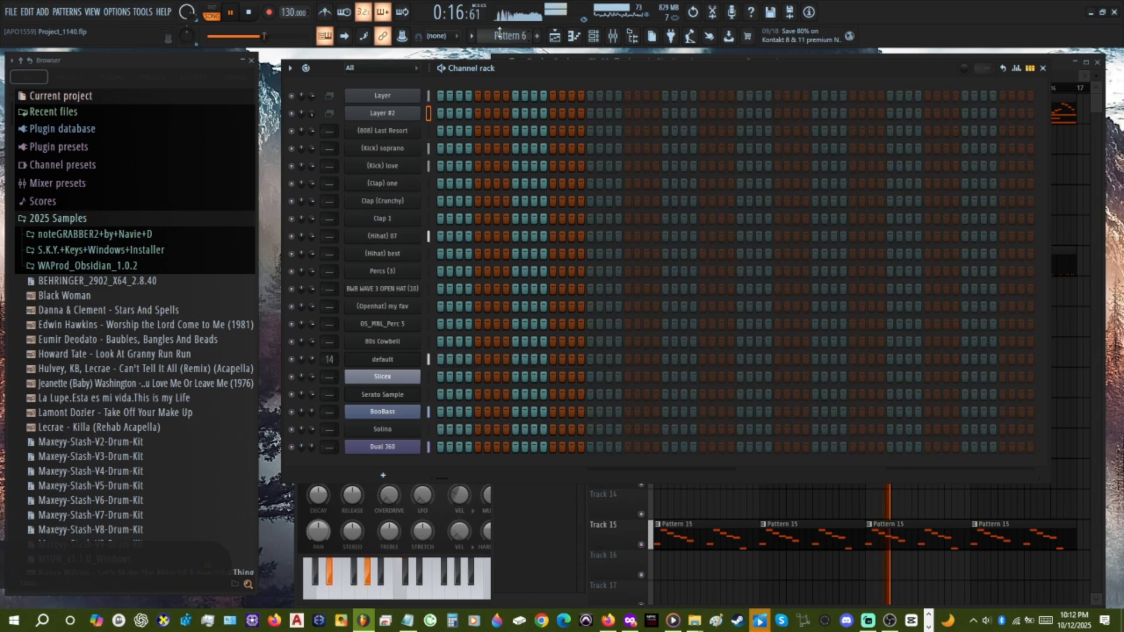
{"action": "key", "text": "ctrl+s"}
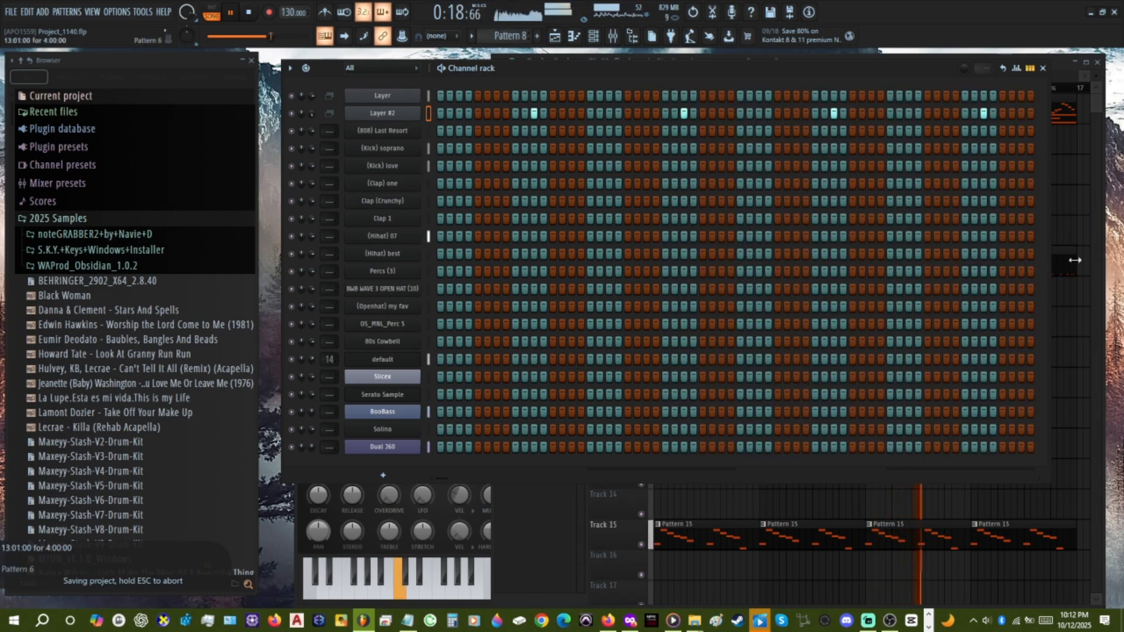
Place Pattern 8 clips back to back on Track 8 through bar 16, removing the ones at bars 1 and 5.
{"action": "right_click", "coordinate": [1079, 197]}
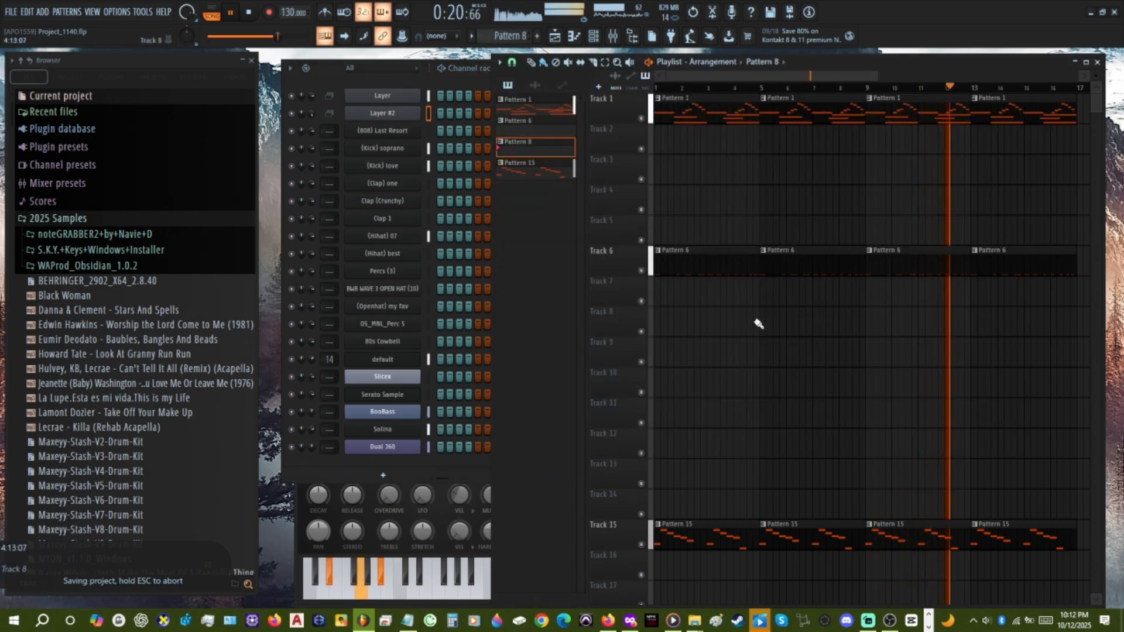
{"action": "left_click_drag", "start_coordinate": [758, 323], "coordinate": [1031, 336]}
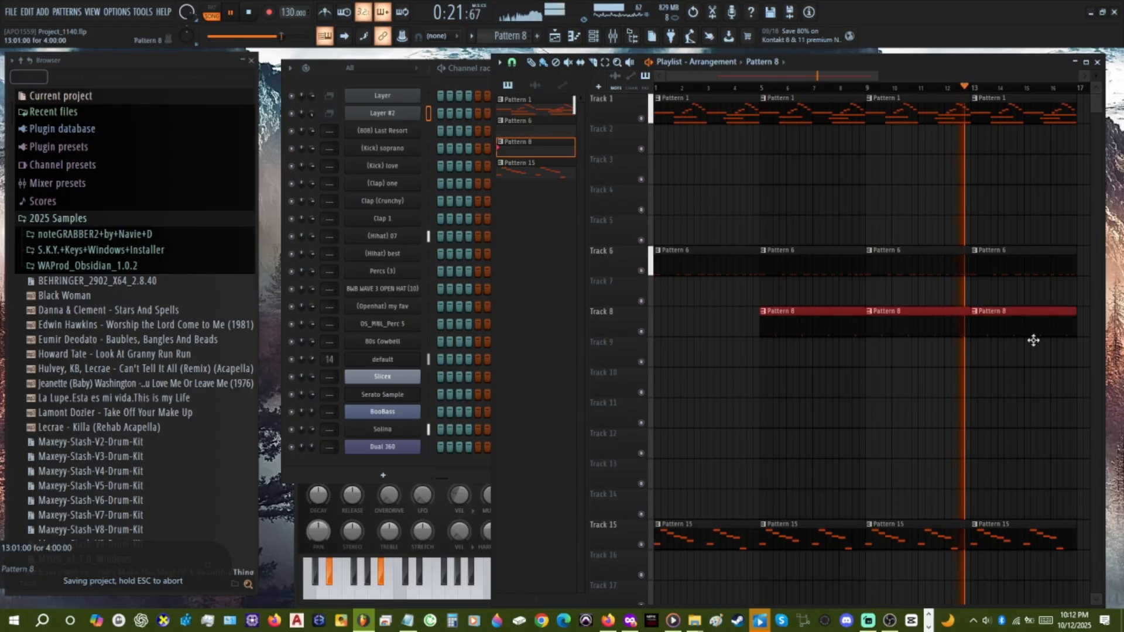
{"action": "left_click", "coordinate": [714, 321]}
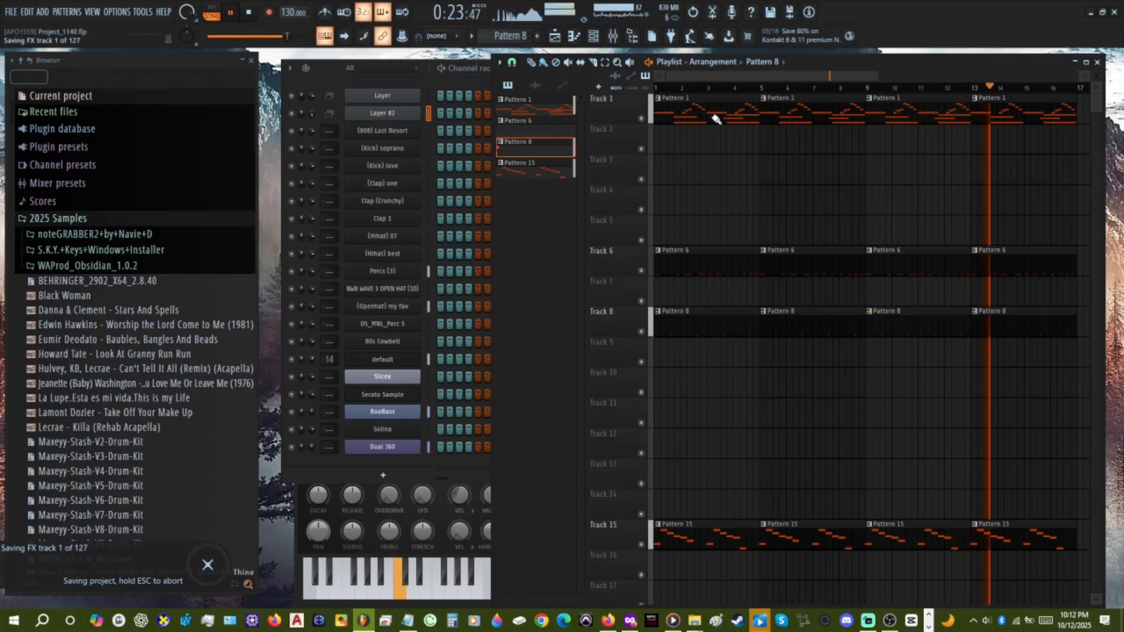
{"action": "right_click", "coordinate": [712, 321]}
{"action": "right_click", "coordinate": [801, 321]}
{"action": "left_click", "coordinate": [900, 337]}
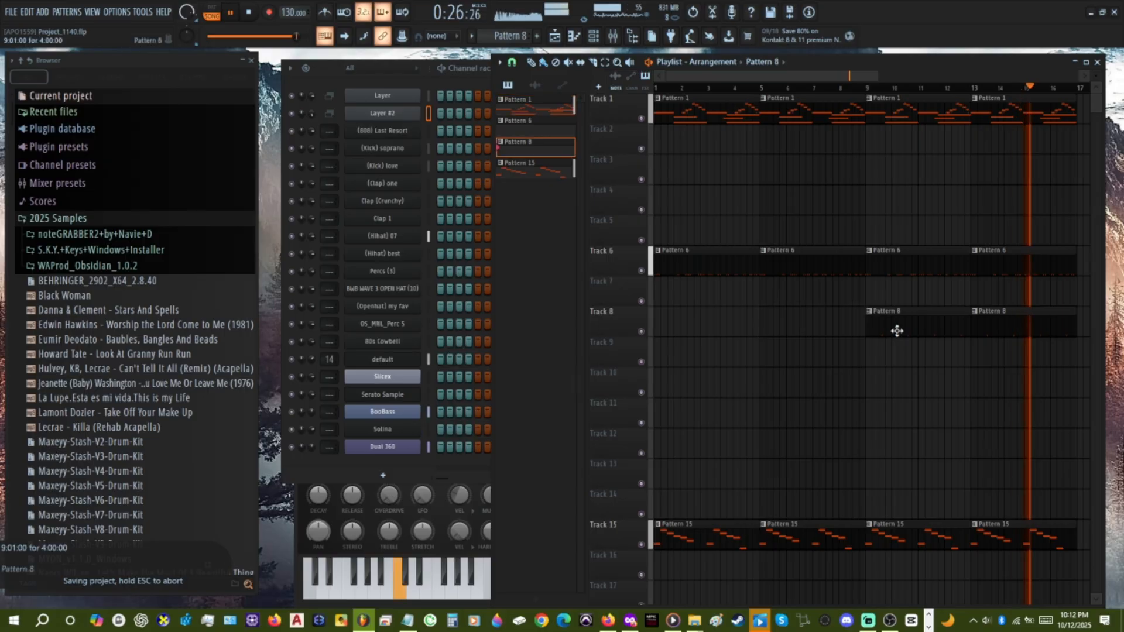
Select the clips in bars 9 to 16 on every used track and duplicate them repeatedly until the arrangement reaches bar 57.
{"action": "scroll", "coordinate": [834, 385], "scroll_direction": "down", "scroll_amount": 2}
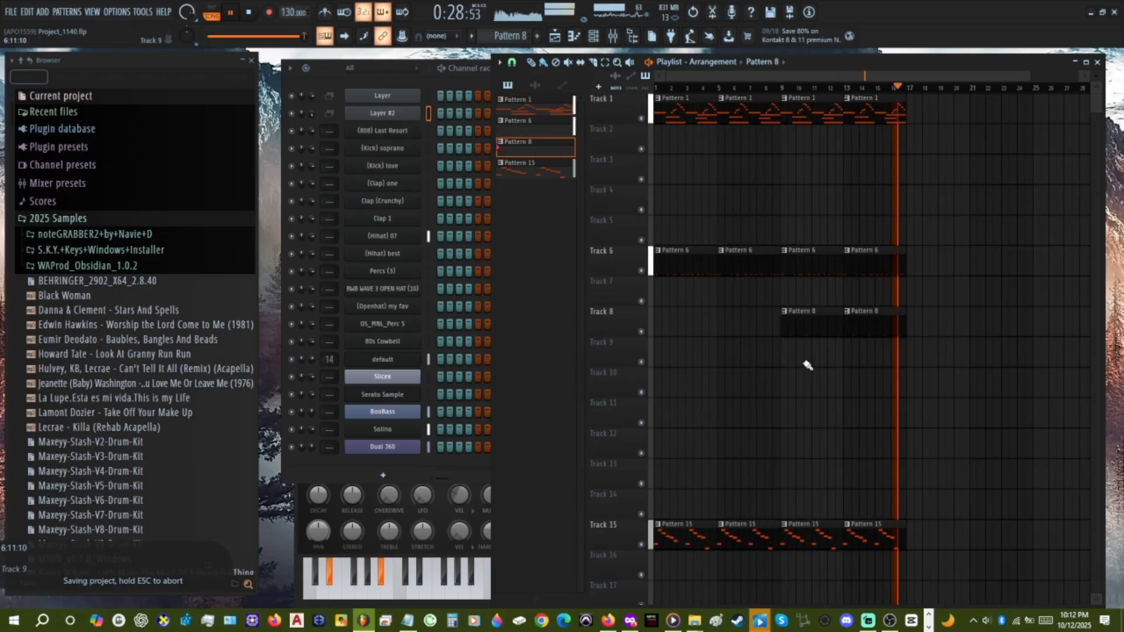
{"action": "left_click_drag", "start_coordinate": [930, 578], "coordinate": [793, 91]}
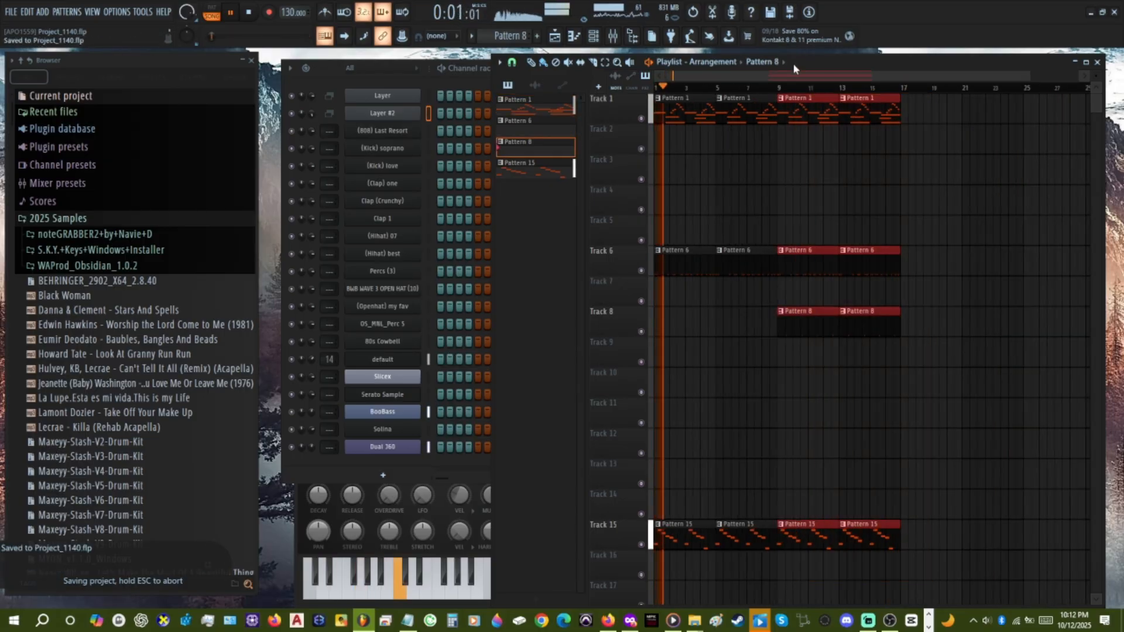
{"action": "key", "text": "ctrl+b"}
{"action": "key", "text": "ctrl+b"}
{"action": "key", "text": "ctrl+b"}
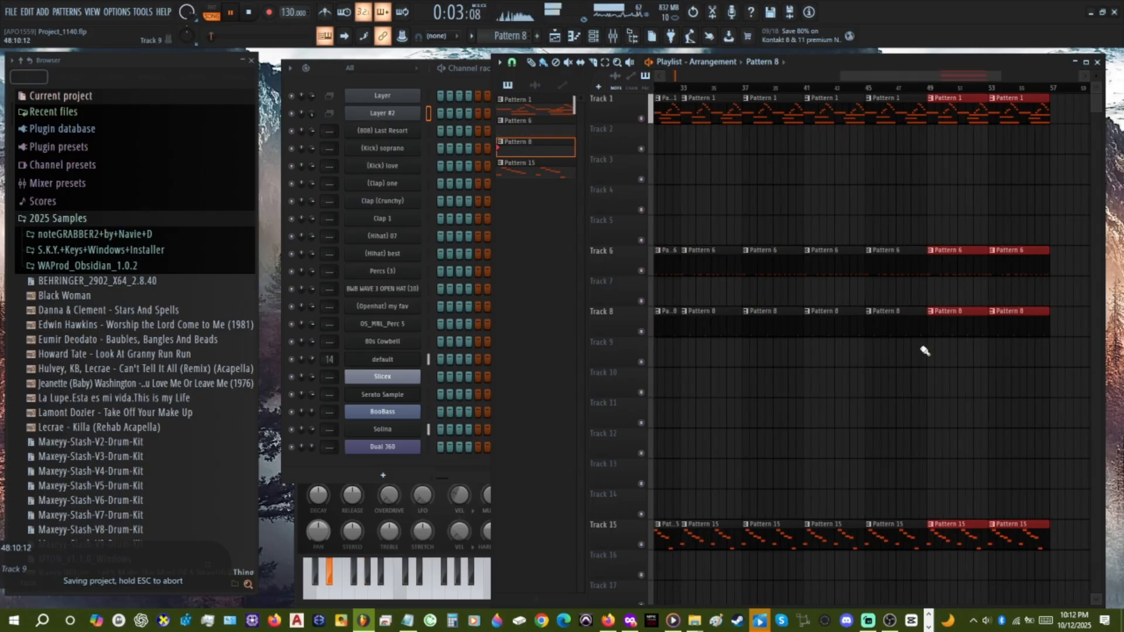
Make Pattern 1 active and move the default channel's notes out of it into Pattern 10.
{"action": "scroll", "coordinate": [896, 366], "scroll_direction": "down", "scroll_amount": 3}
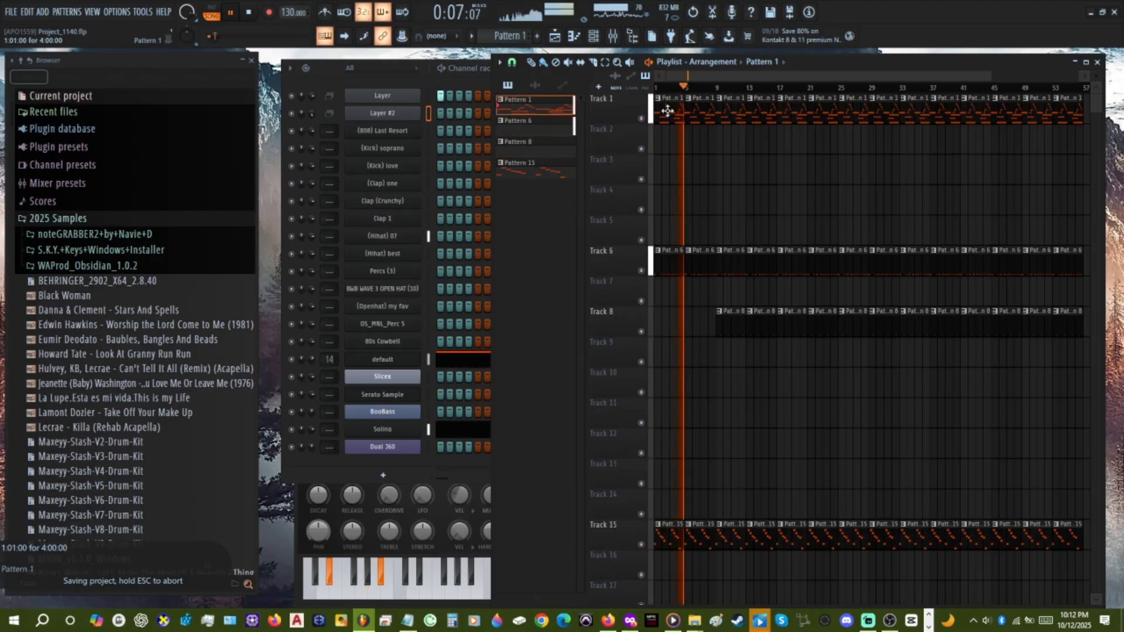
{"action": "left_click", "coordinate": [430, 360]}
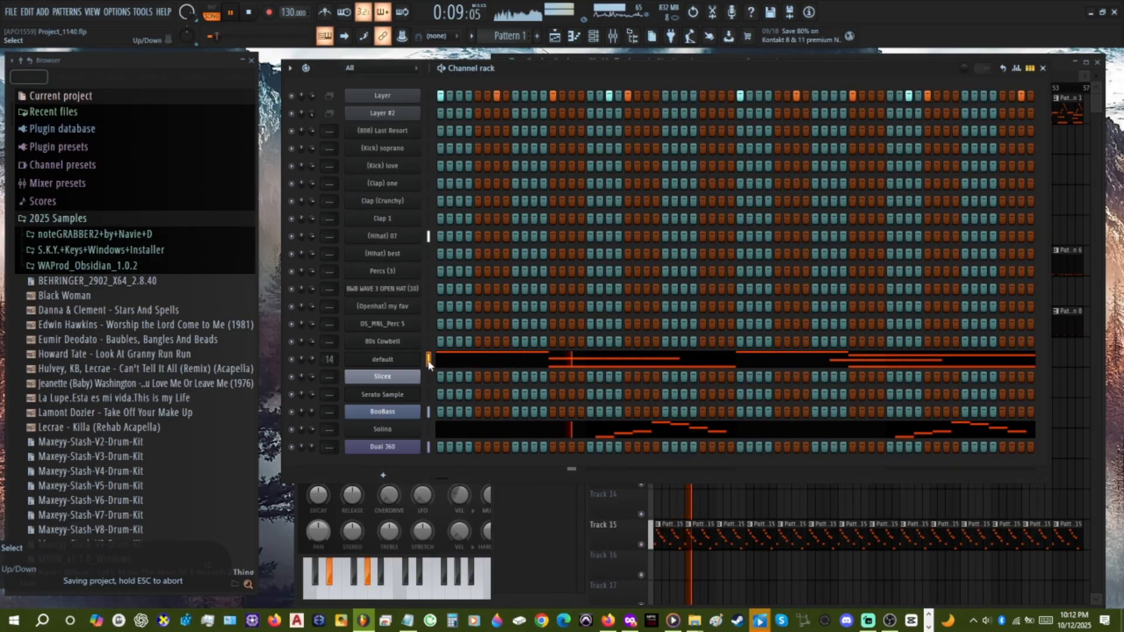
{"action": "key", "text": "ctrl+x"}
{"action": "left_click", "coordinate": [528, 37]}
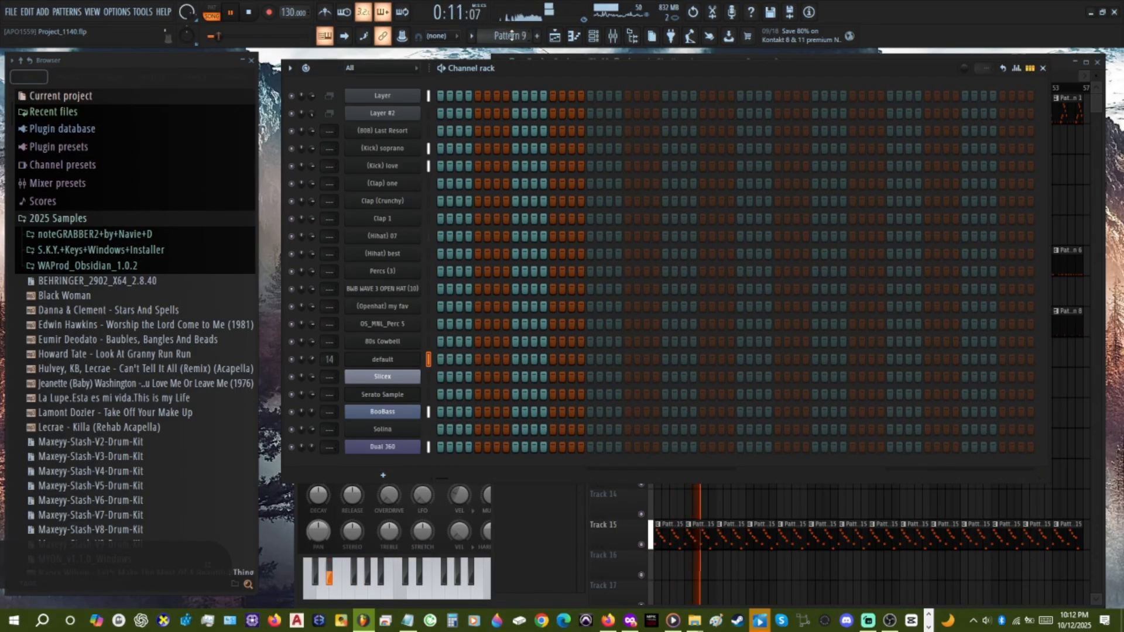
{"action": "scroll", "coordinate": [511, 35], "scroll_direction": "up", "scroll_amount": 5}
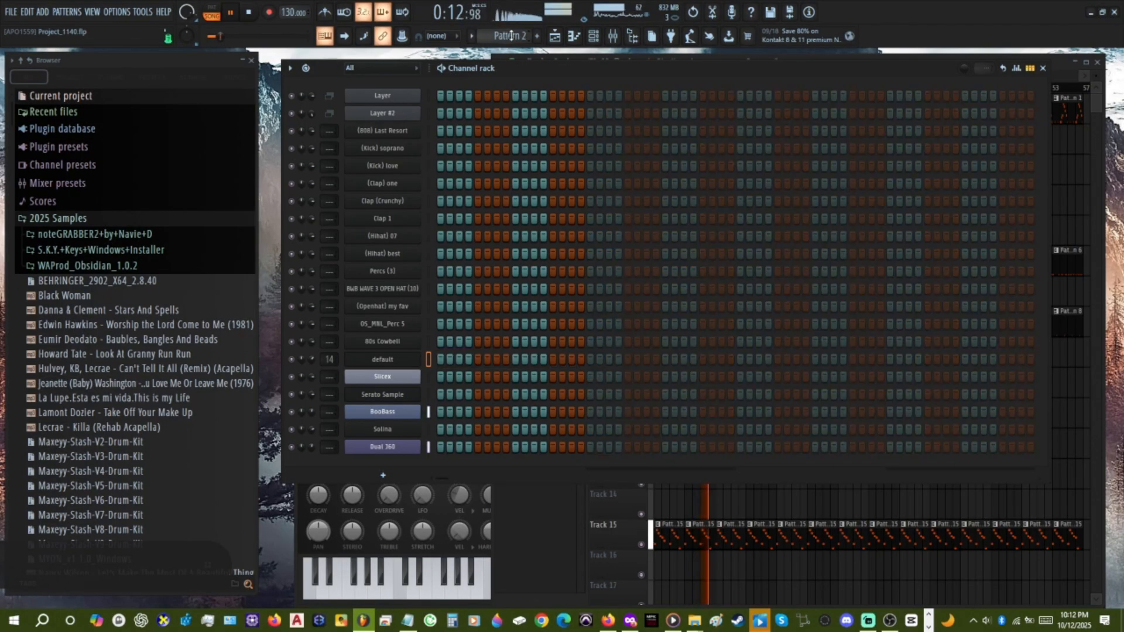
Cut the Solina melody out of Pattern 1 and paste it into the Solina channel of Pattern 11.
{"action": "scroll", "coordinate": [511, 35], "scroll_direction": "up", "scroll_amount": 1}
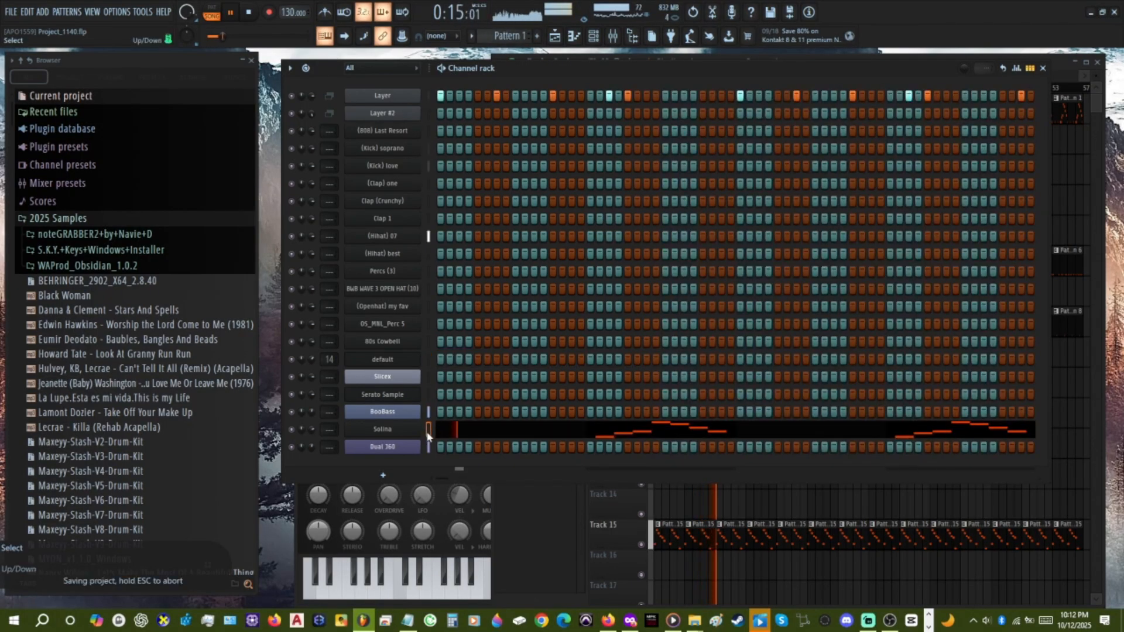
{"action": "key", "text": "ctrl+x"}
{"action": "scroll", "coordinate": [511, 36], "scroll_direction": "down", "scroll_amount": 11}
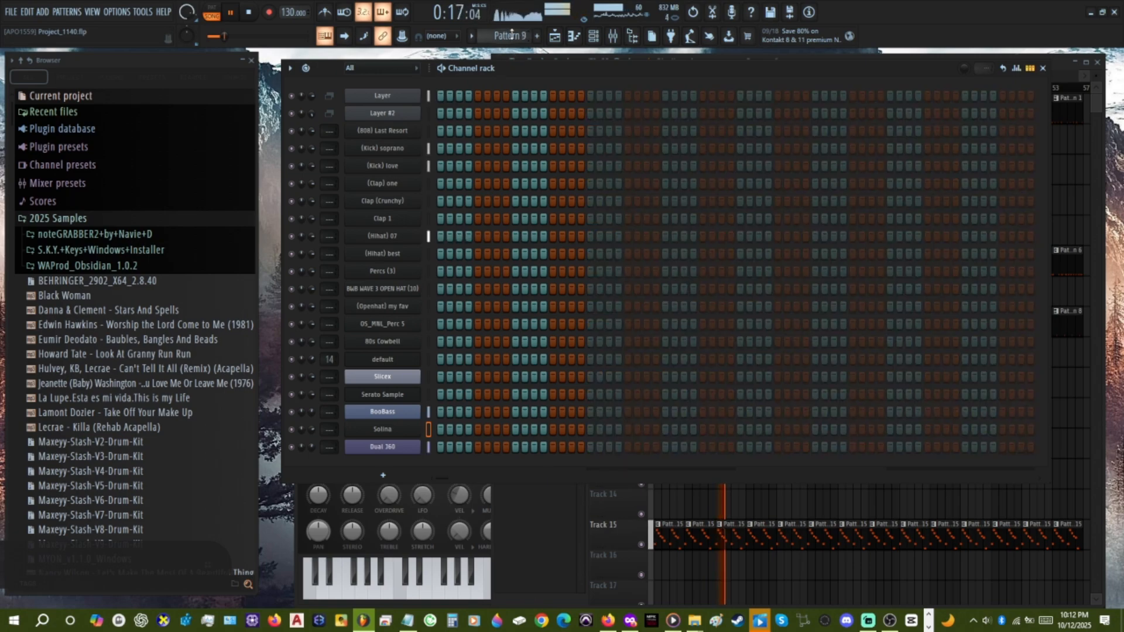
{"action": "key", "text": "ctrl+v"}
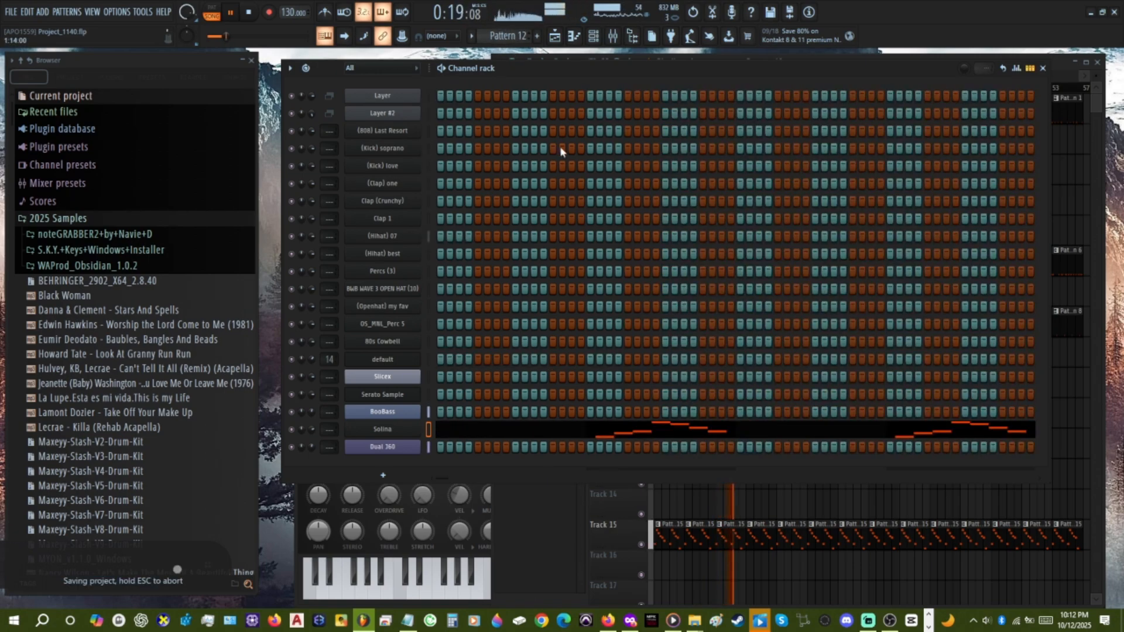
{"action": "key", "text": "ctrl+z"}
{"action": "key", "text": "ctrl+v"}
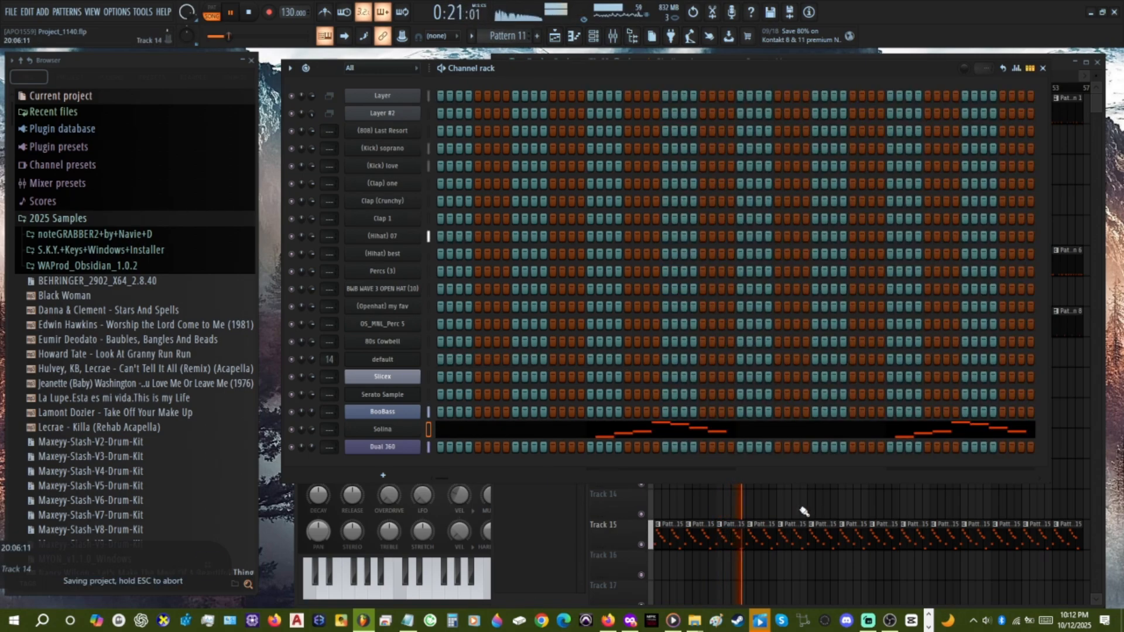
Fill Track 11 with Pattern 11 clips up to bar 57 and remove the clip at bar 17, so they start at bar 21.
{"action": "left_click", "coordinate": [801, 507]}
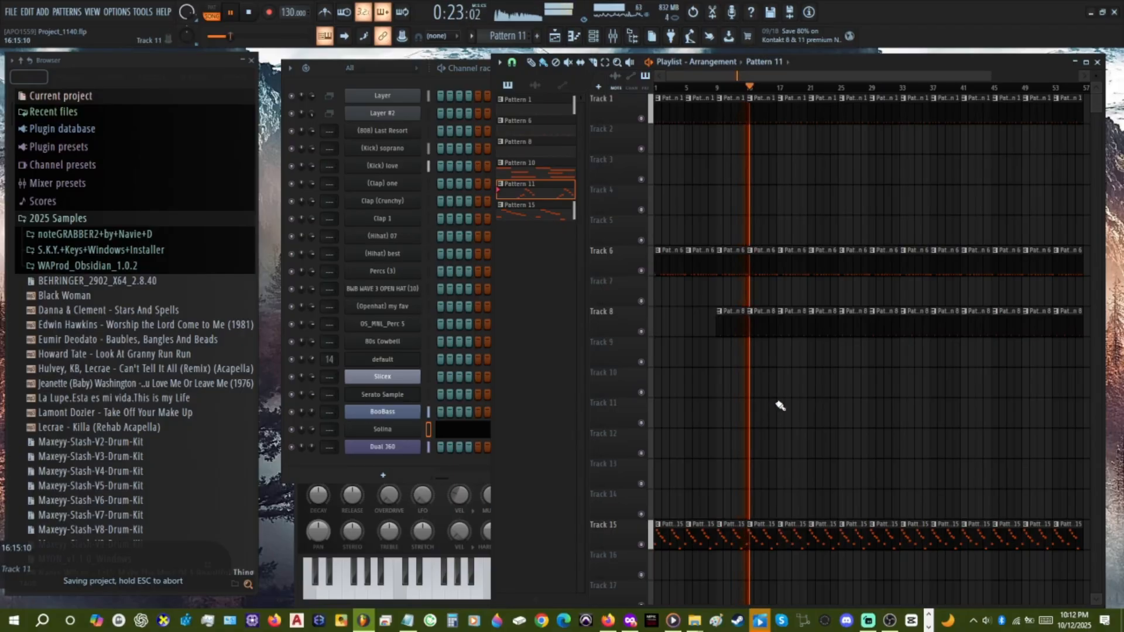
{"action": "left_click_drag", "start_coordinate": [779, 405], "coordinate": [965, 442]}
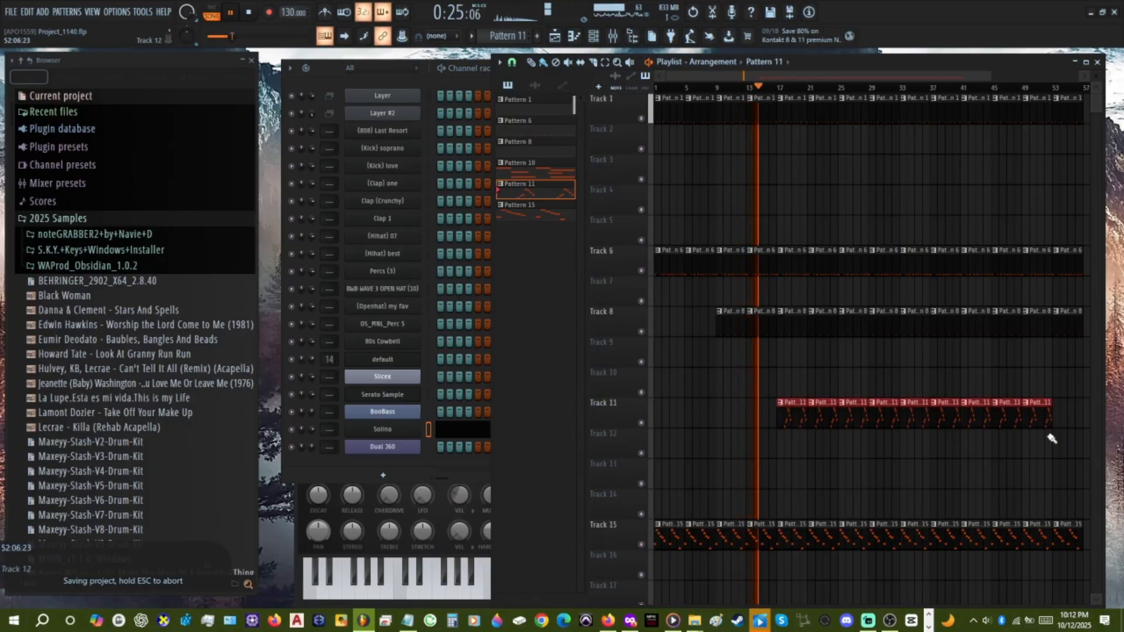
{"action": "left_click_drag", "start_coordinate": [1052, 438], "coordinate": [1041, 452]}
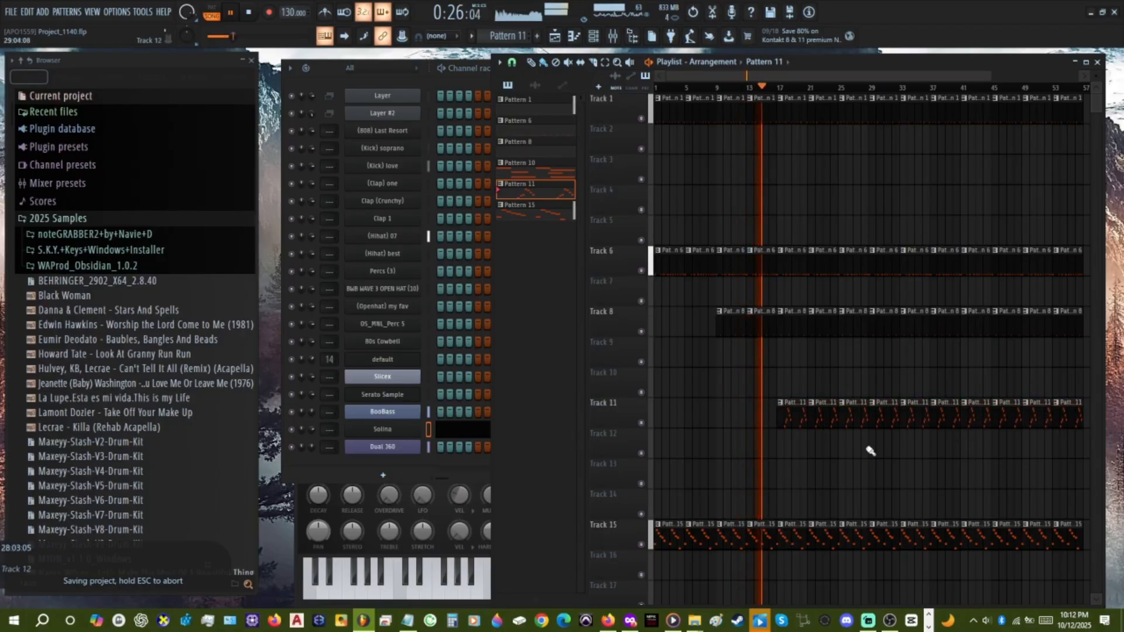
{"action": "right_click", "coordinate": [781, 414]}
Fill Track 10 with back-to-back Pattern 10 clips from bar 21 to bar 57.
{"action": "left_click", "coordinate": [543, 171]}
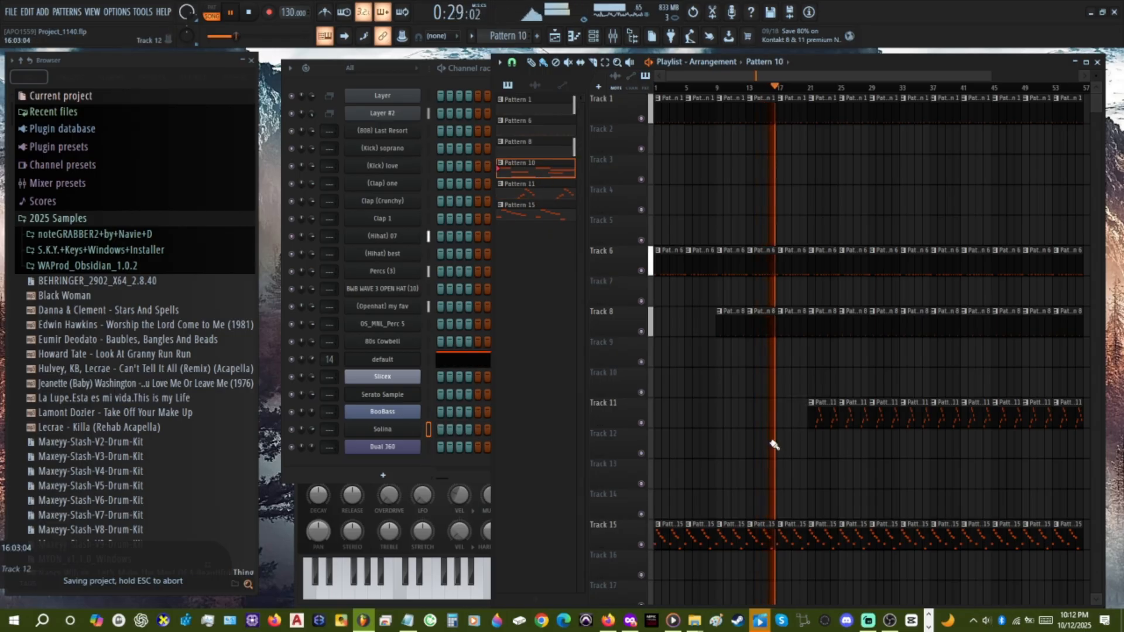
{"action": "mouse_move", "coordinate": [799, 392]}
{"action": "left_mouse_down"}
{"action": "mouse_move", "coordinate": [936, 386]}
{"action": "mouse_move", "coordinate": [1048, 413]}
{"action": "mouse_move", "coordinate": [1057, 468]}
{"action": "left_mouse_up"}
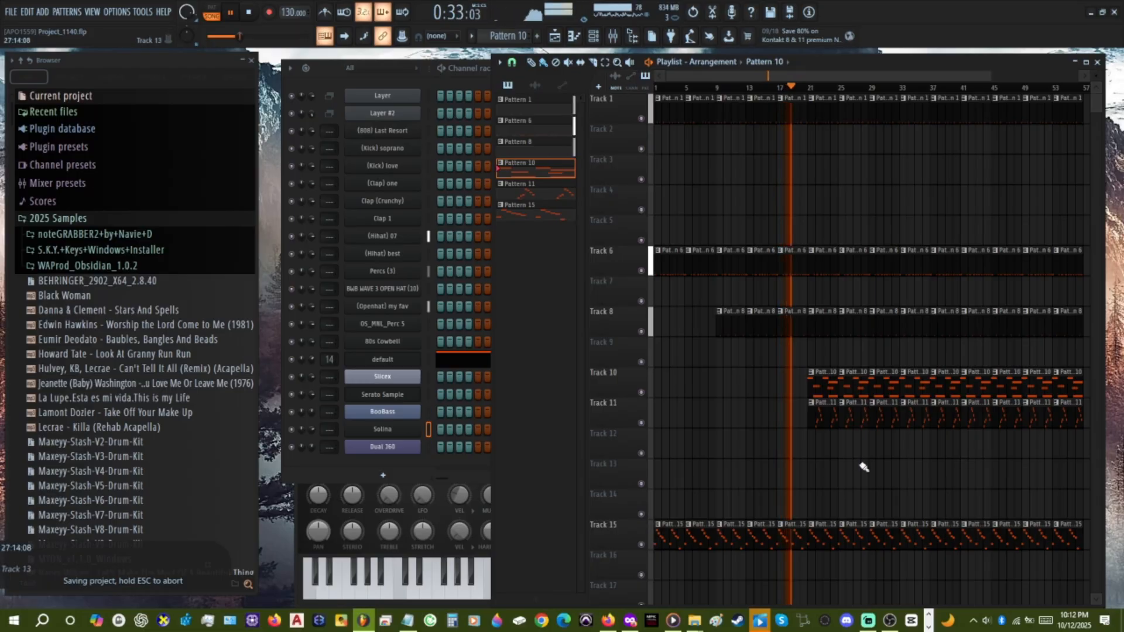
{"action": "scroll", "coordinate": [864, 467], "scroll_direction": "up", "scroll_amount": 1}
{"action": "scroll", "coordinate": [863, 467], "scroll_direction": "down", "scroll_amount": 1}
{"action": "scroll", "coordinate": [864, 467], "scroll_direction": "up", "scroll_amount": 1}
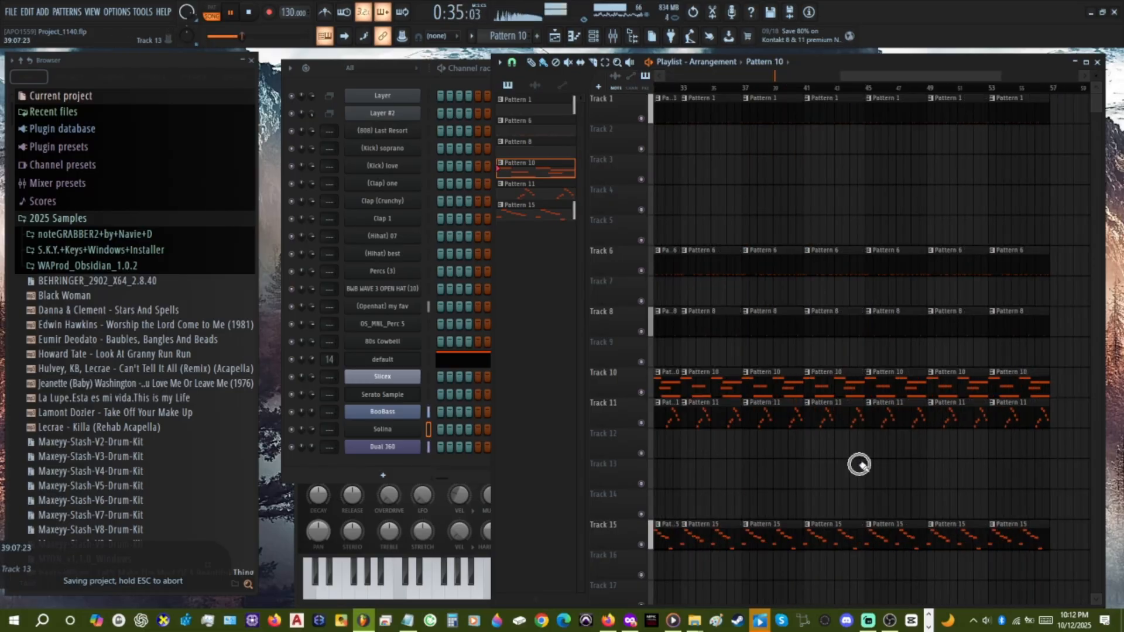
{"action": "scroll", "coordinate": [861, 466], "scroll_direction": "down", "scroll_amount": 1}
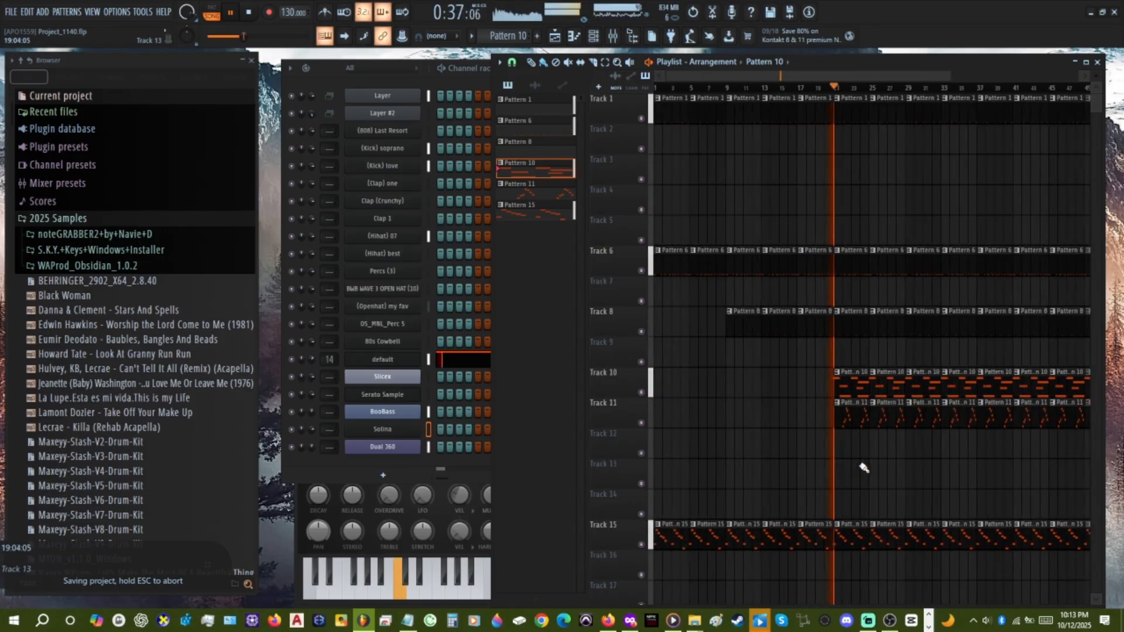
{"action": "scroll", "coordinate": [864, 467], "scroll_direction": "down", "scroll_amount": 1}
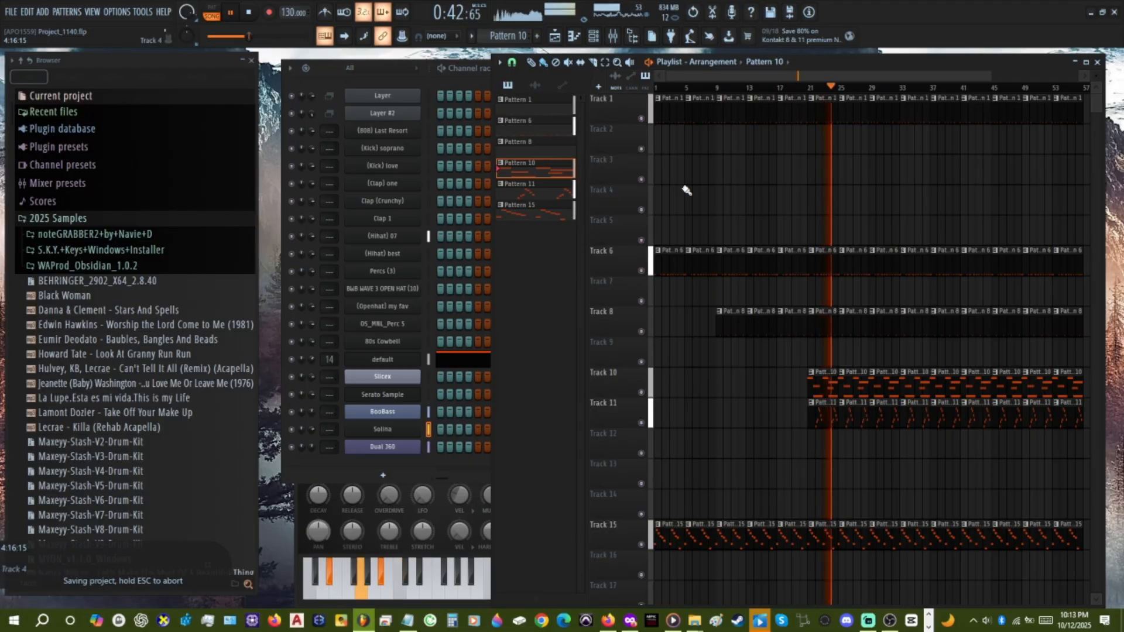
Make Pattern 1 active and load Yesternight's Dream from the 2025 Samples folder into Serato Sample.
{"action": "left_click", "coordinate": [678, 111]}
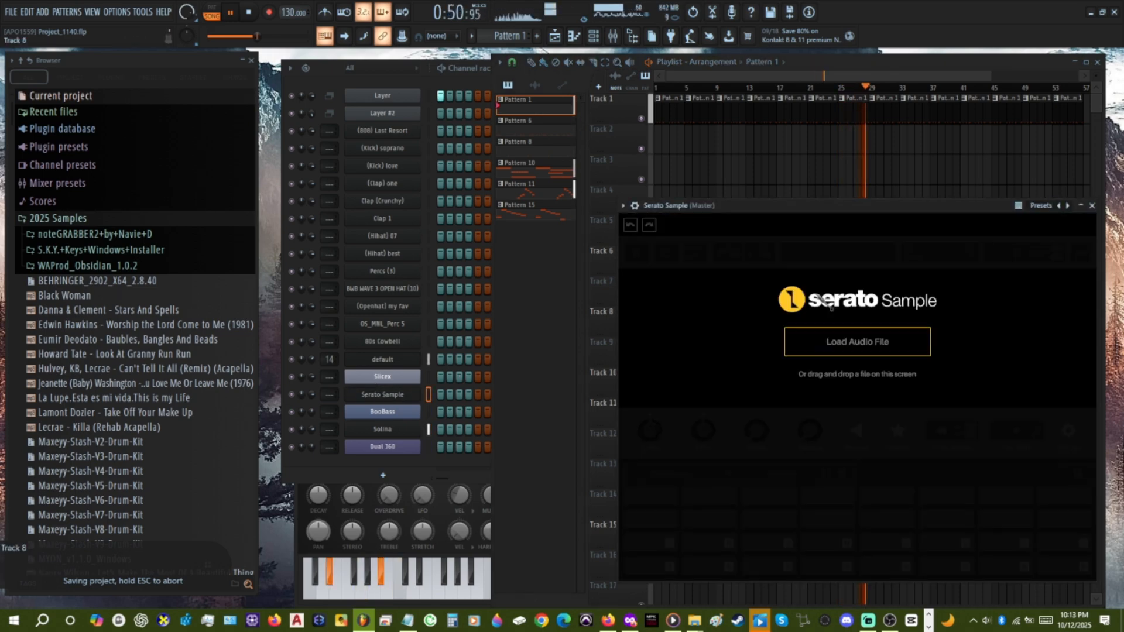
{"action": "scroll", "coordinate": [196, 395], "scroll_direction": "down", "scroll_amount": 6}
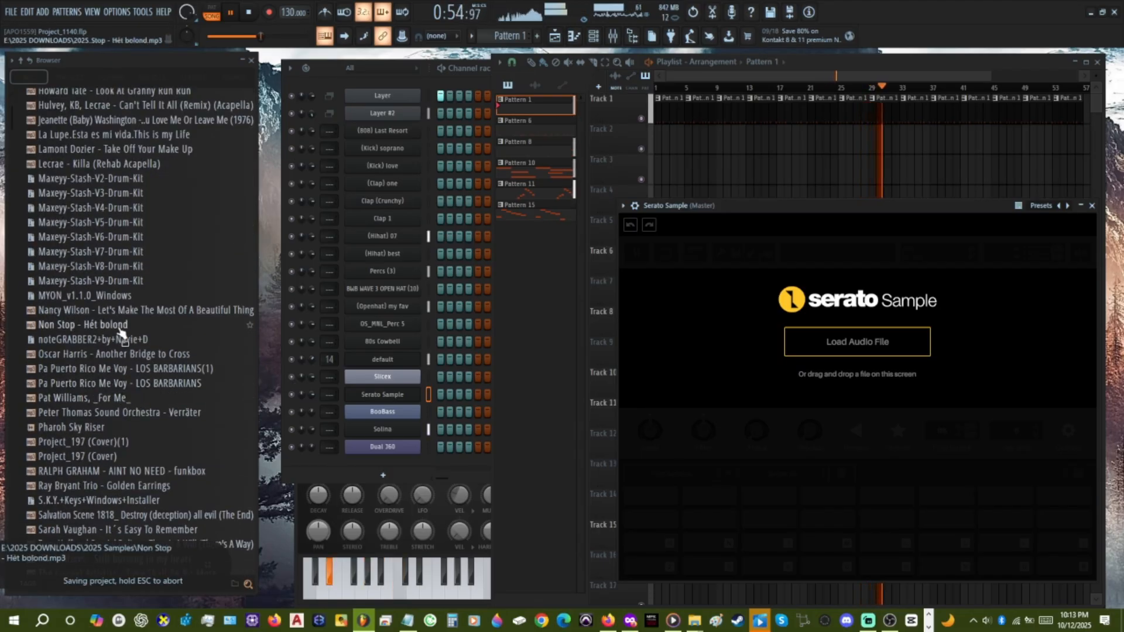
{"action": "scroll", "coordinate": [114, 339], "scroll_direction": "down", "scroll_amount": 6}
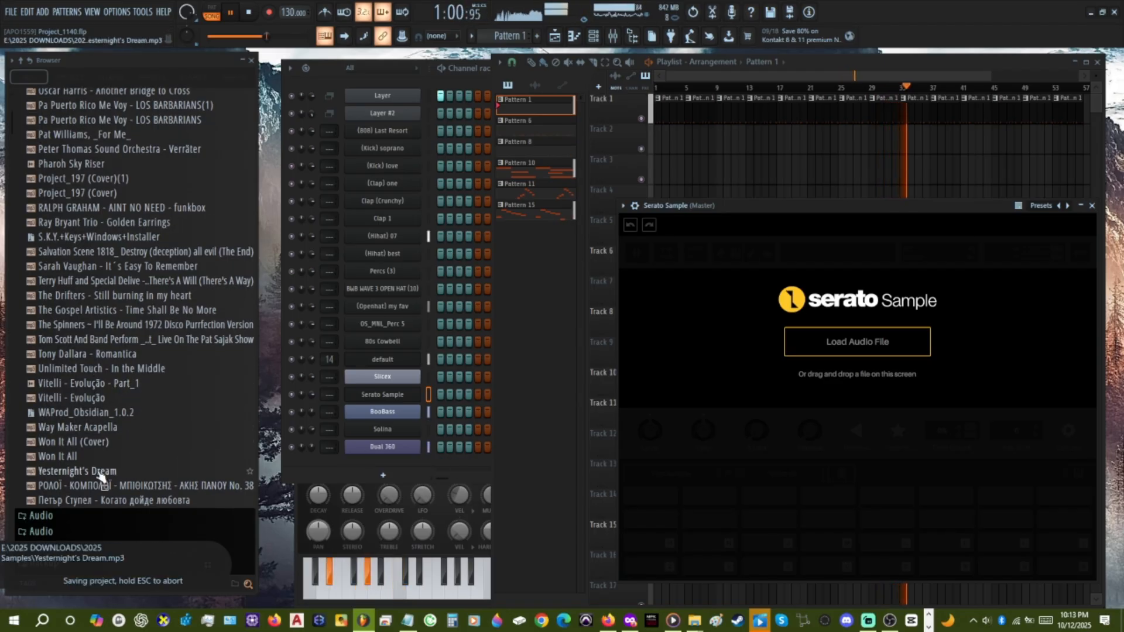
{"action": "left_click_drag", "start_coordinate": [824, 383], "coordinate": [825, 378]}
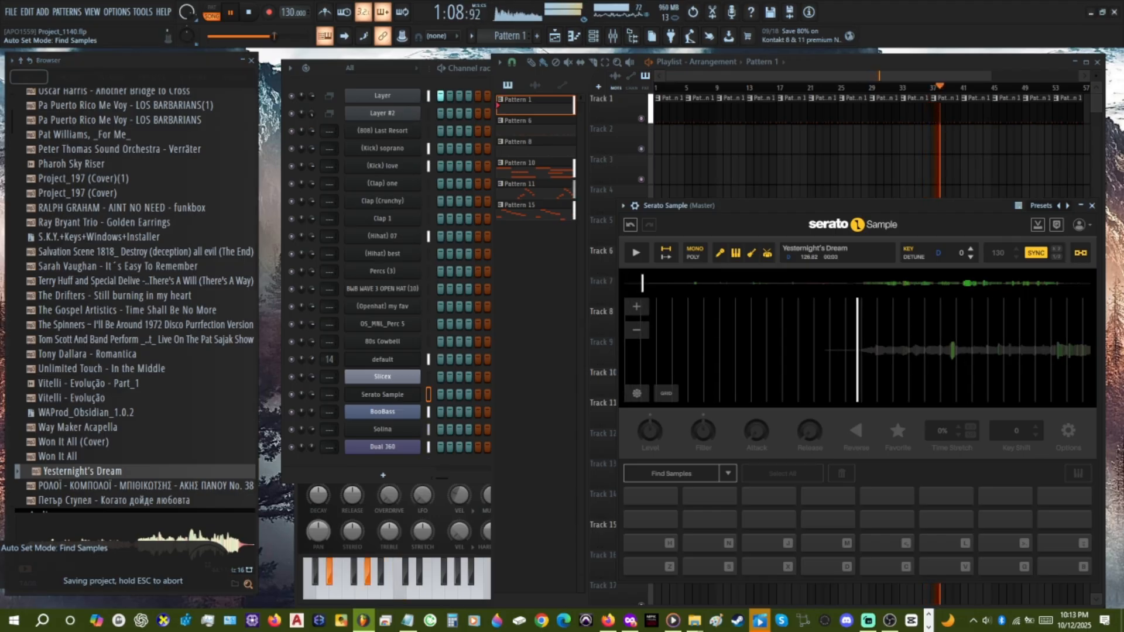
Mark the Z pad's cue as a favourite and generate further cues with Set Random in Serato Sample.
{"action": "key", "text": "z"}
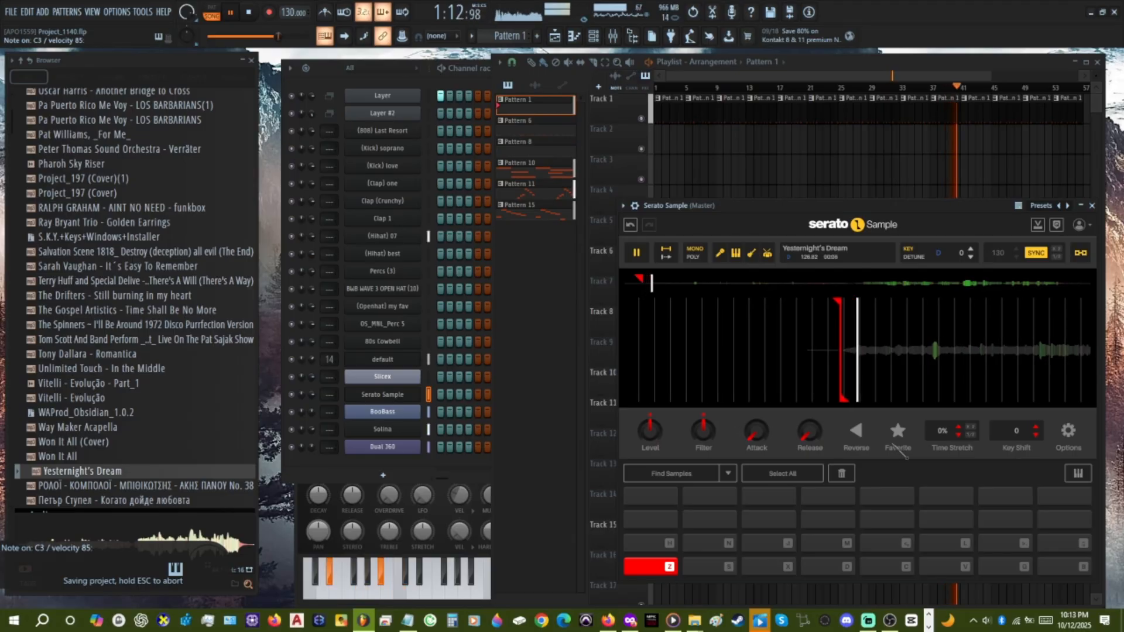
{"action": "left_click", "coordinate": [898, 432]}
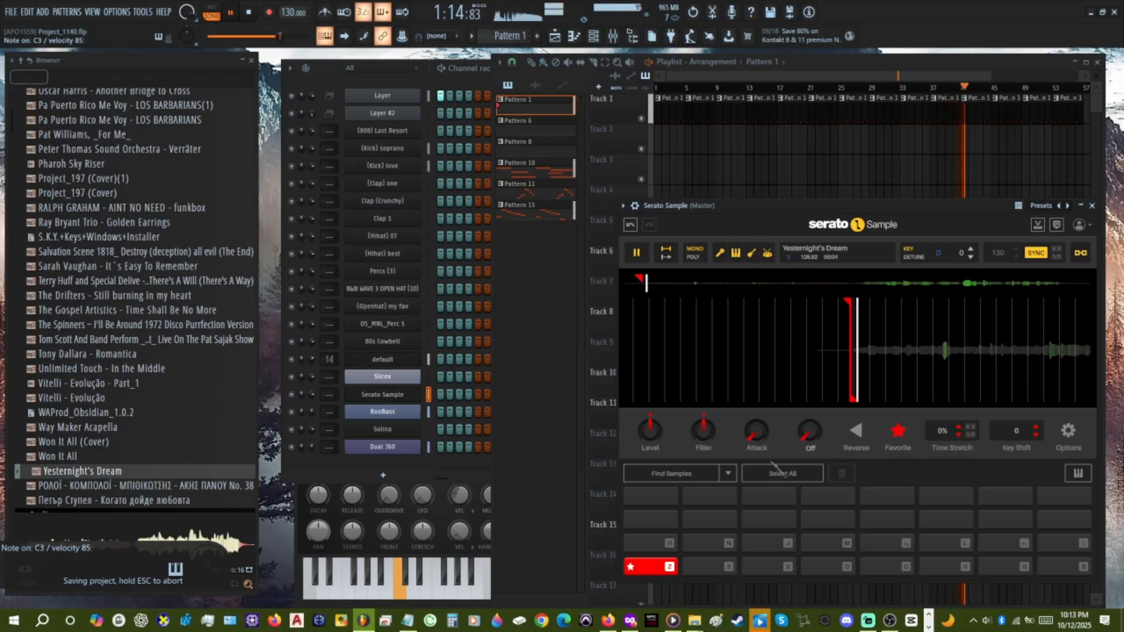
{"action": "left_click", "coordinate": [728, 473]}
{"action": "left_click", "coordinate": [648, 506]}
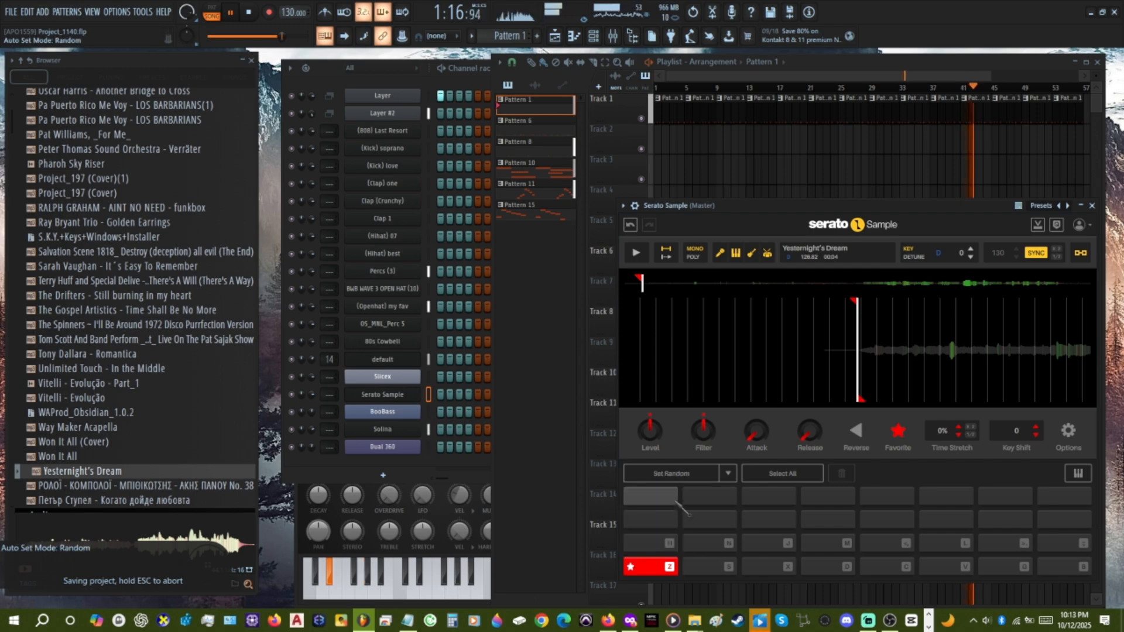
{"action": "left_click", "coordinate": [694, 473]}
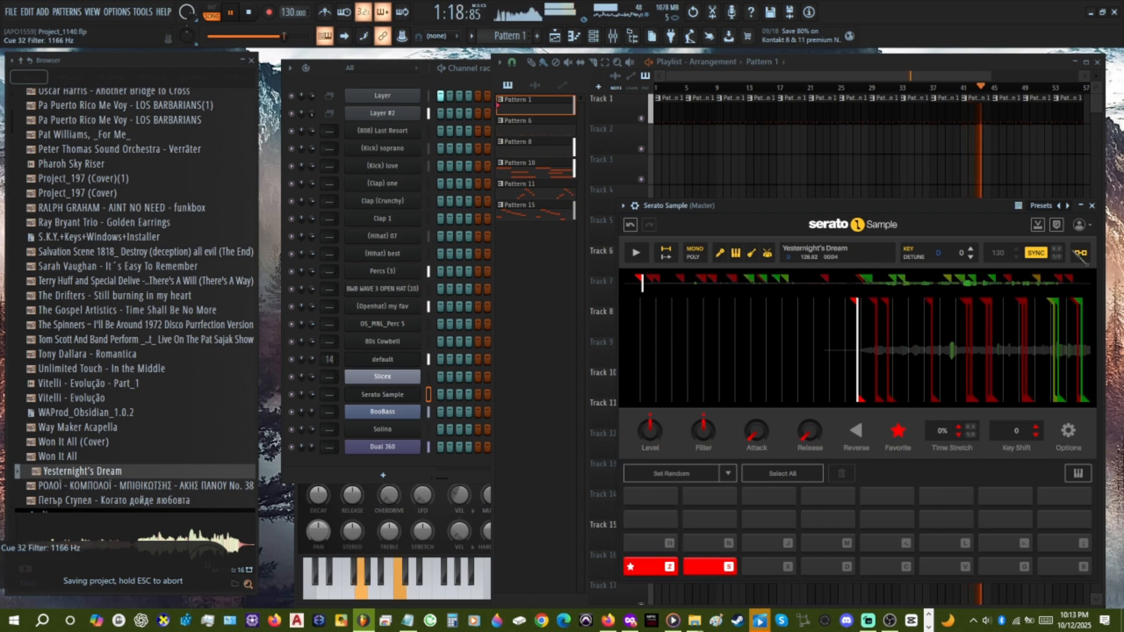
{"action": "left_click", "coordinate": [1092, 206]}
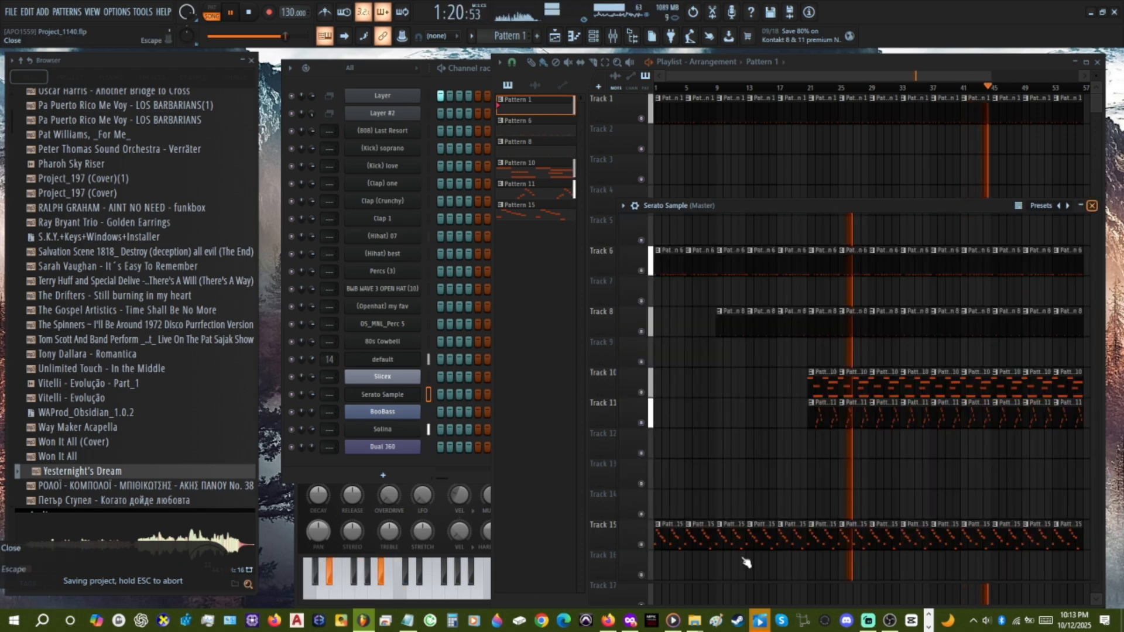
{"action": "left_click", "coordinate": [761, 620]}
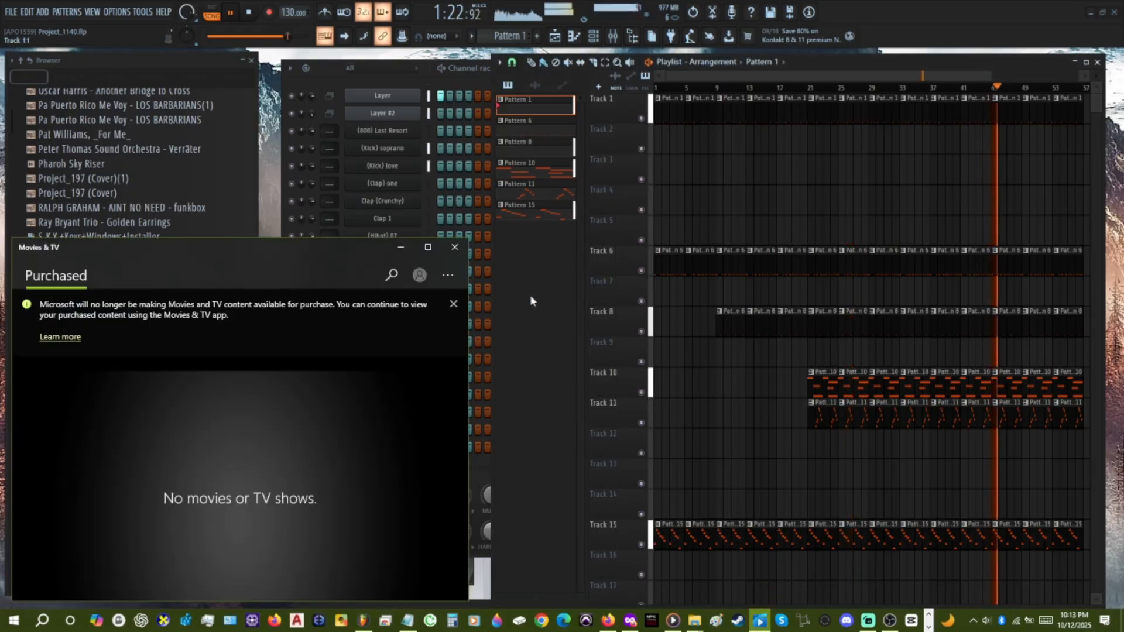
{"action": "left_click", "coordinate": [453, 303]}
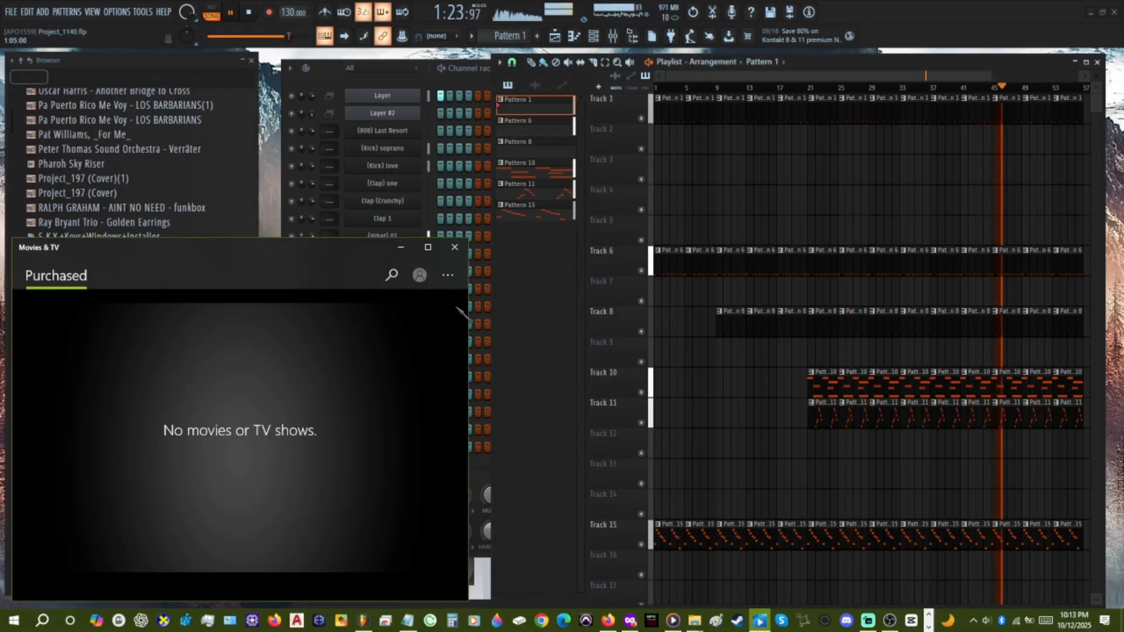
{"action": "left_click", "coordinate": [455, 248]}
Switch to Streamlabs Desktop to check the recording status, then return to FL Studio.
{"action": "left_click", "coordinate": [874, 622]}
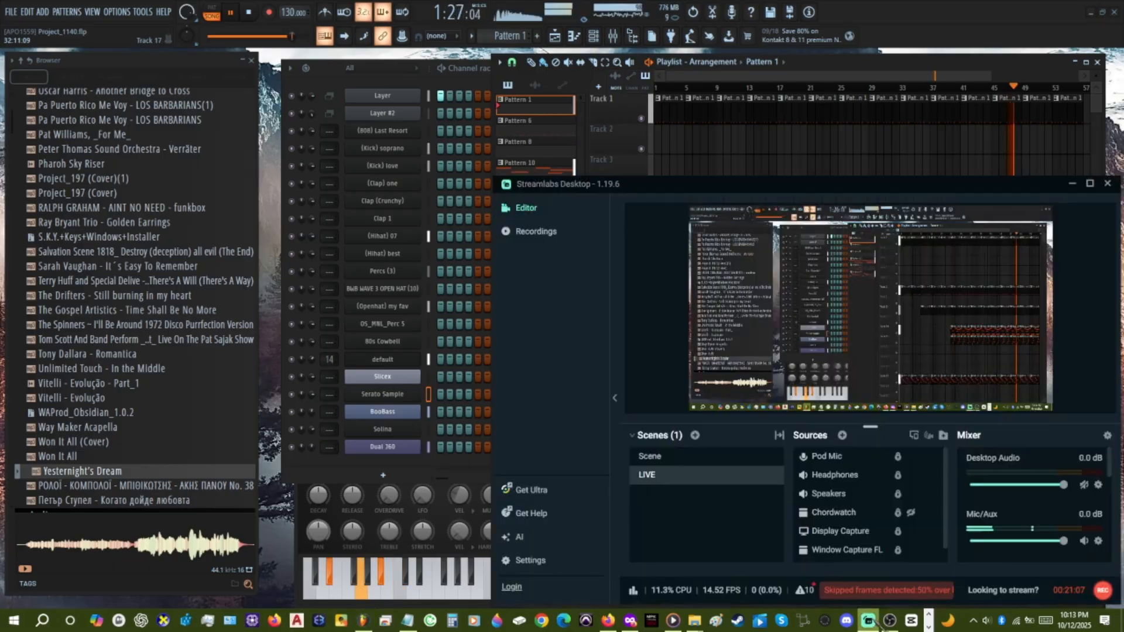
{"action": "left_click", "coordinate": [874, 621]}
{"action": "left_click", "coordinate": [874, 621]}
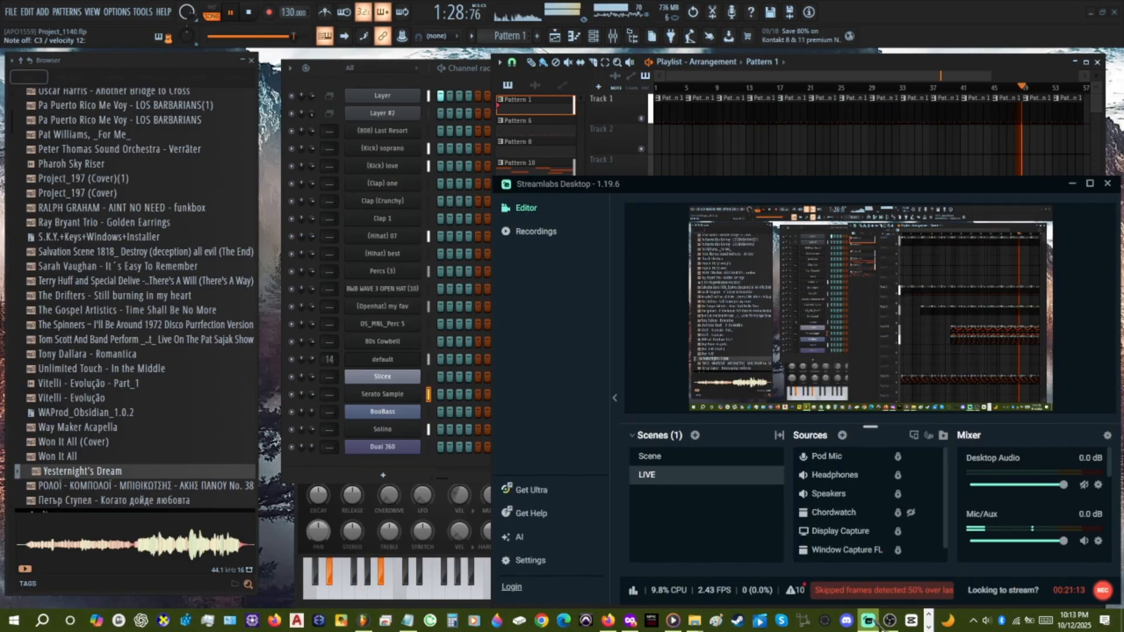
{"action": "left_click", "coordinate": [874, 621]}
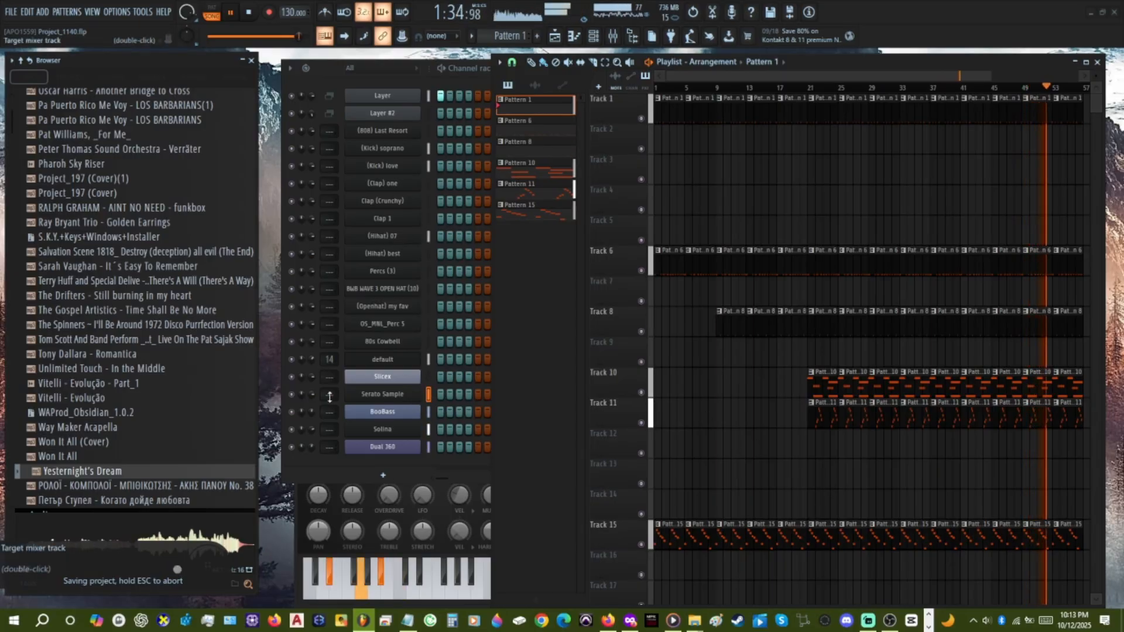
Open the Serato Sample channel's piano roll and mute the Dual 360 and BooBass channels.
{"action": "right_click", "coordinate": [372, 396]}
{"action": "left_click", "coordinate": [430, 398]}
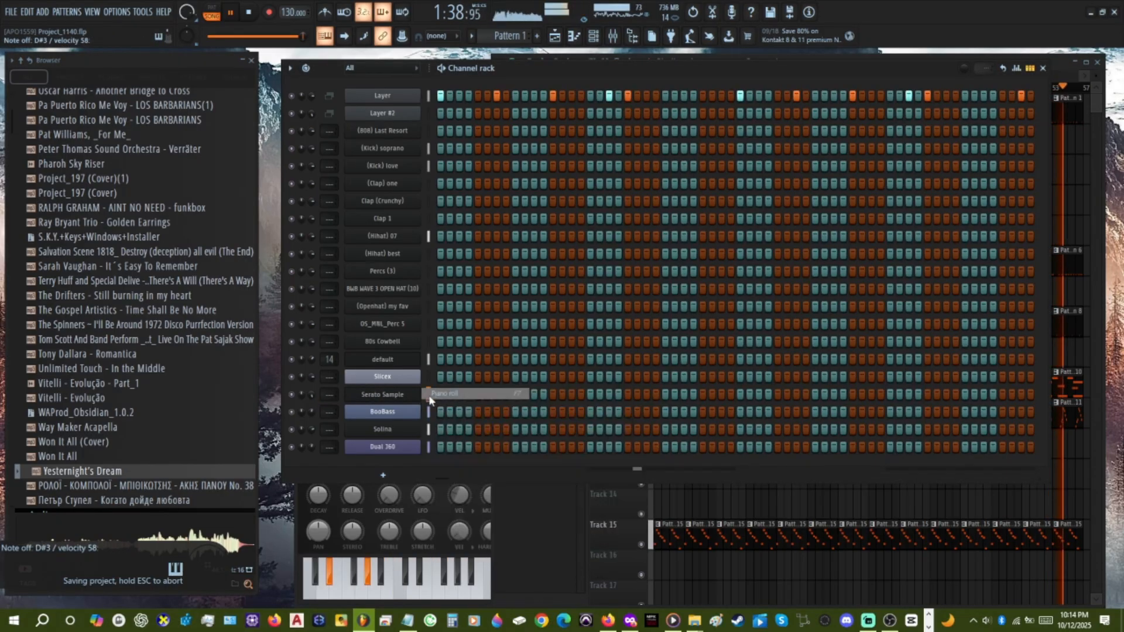
{"action": "scroll", "coordinate": [565, 431], "scroll_direction": "down", "scroll_amount": 3}
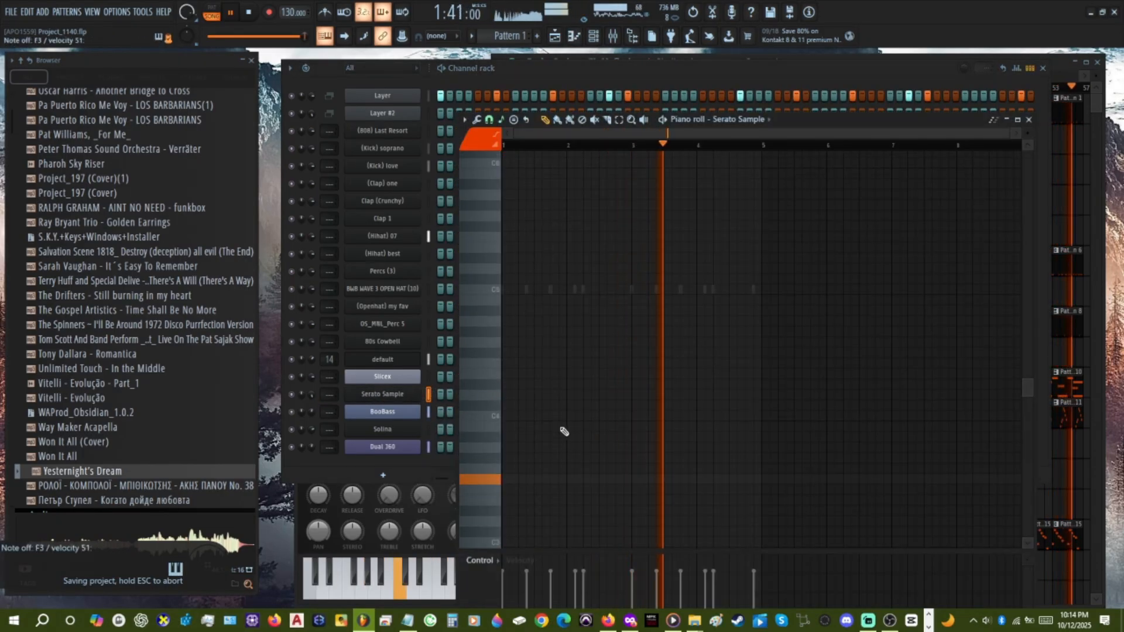
{"action": "left_click", "coordinate": [292, 447]}
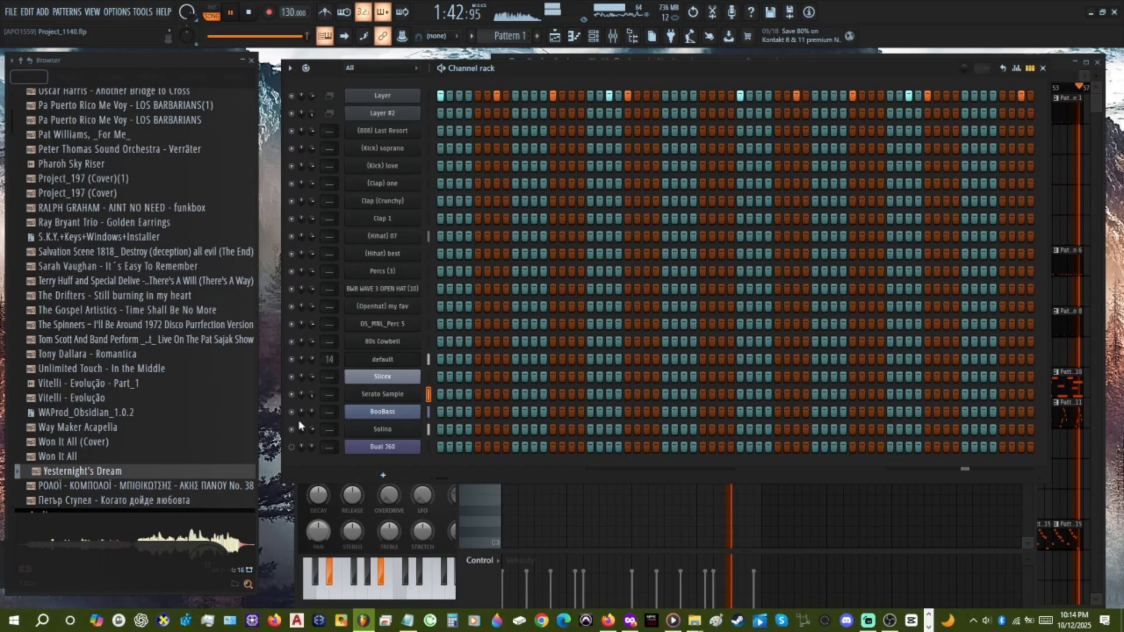
{"action": "left_click", "coordinate": [291, 411]}
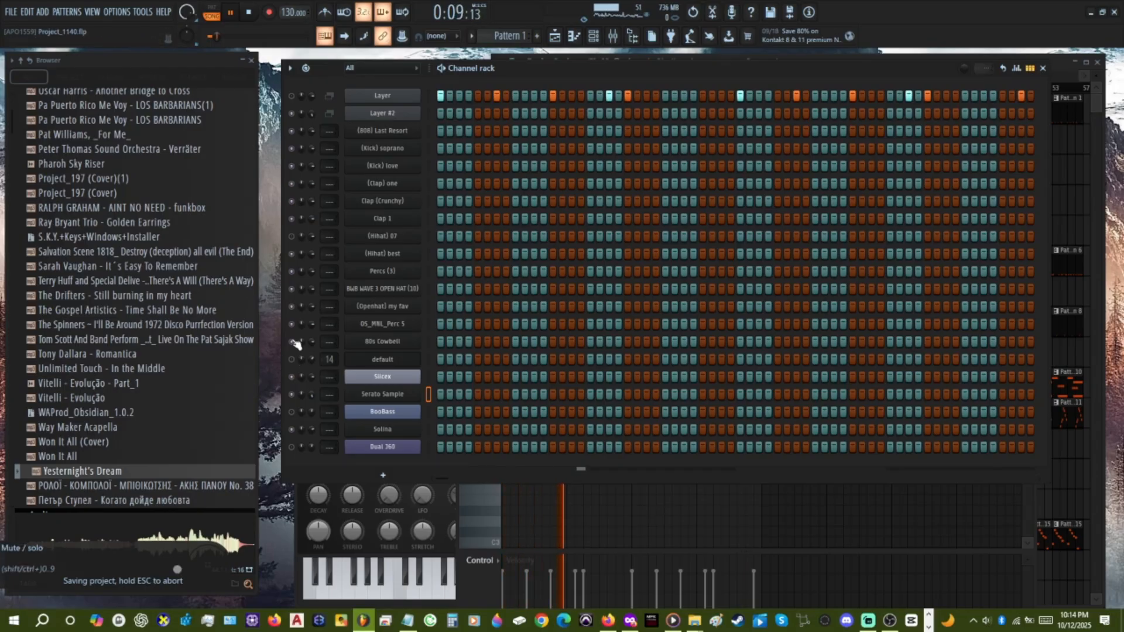
{"action": "left_click", "coordinate": [609, 496]}
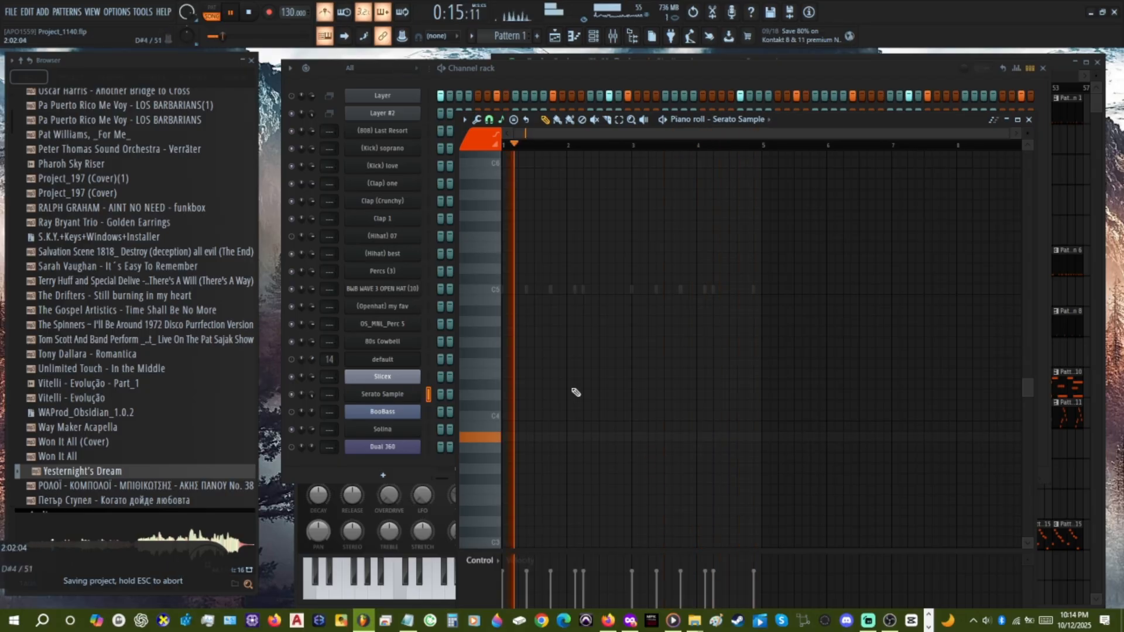
Place short Serato Sample notes: A#3 at the start of bar 1, and A#3, C4, D#4 and D4 in sequence across bar 3.
{"action": "left_click", "coordinate": [511, 437]}
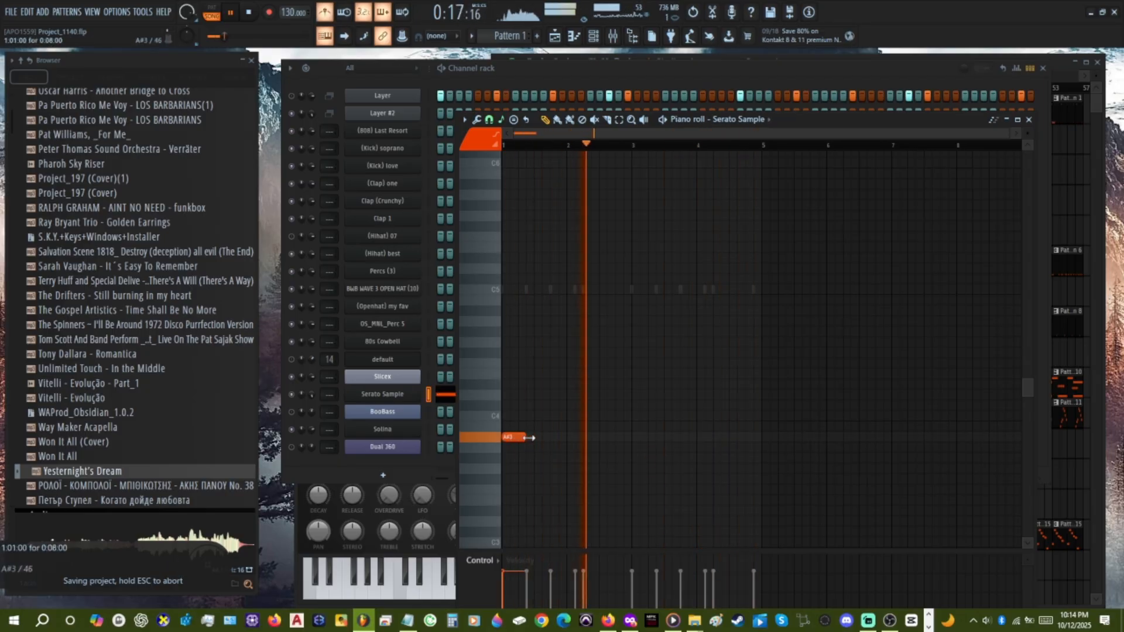
{"action": "left_click", "coordinate": [635, 438]}
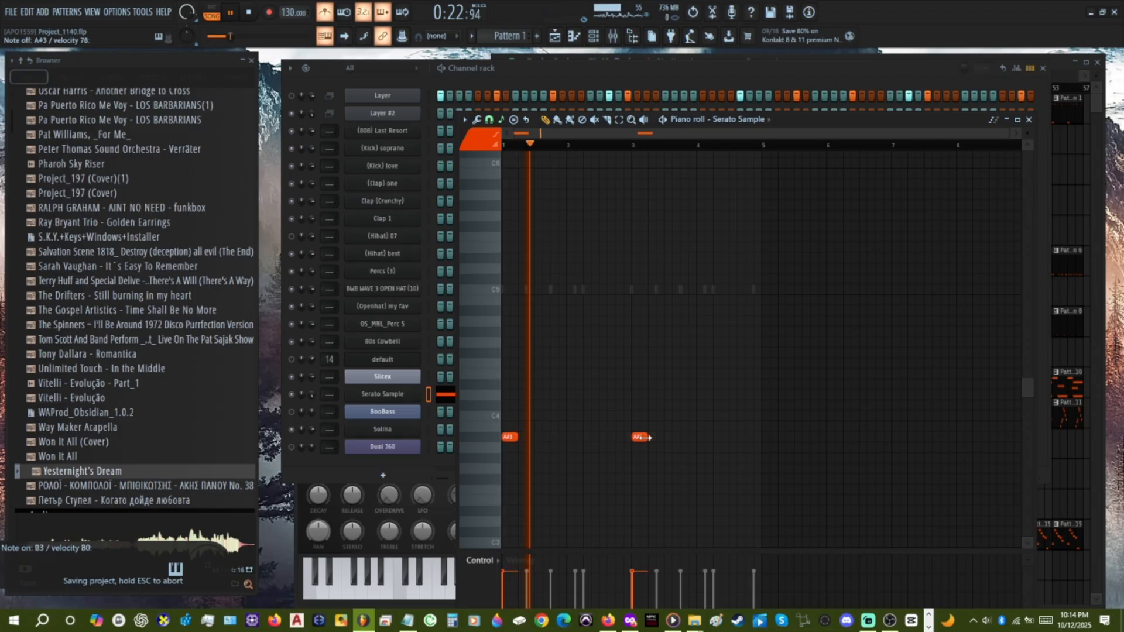
{"action": "left_click", "coordinate": [660, 417]}
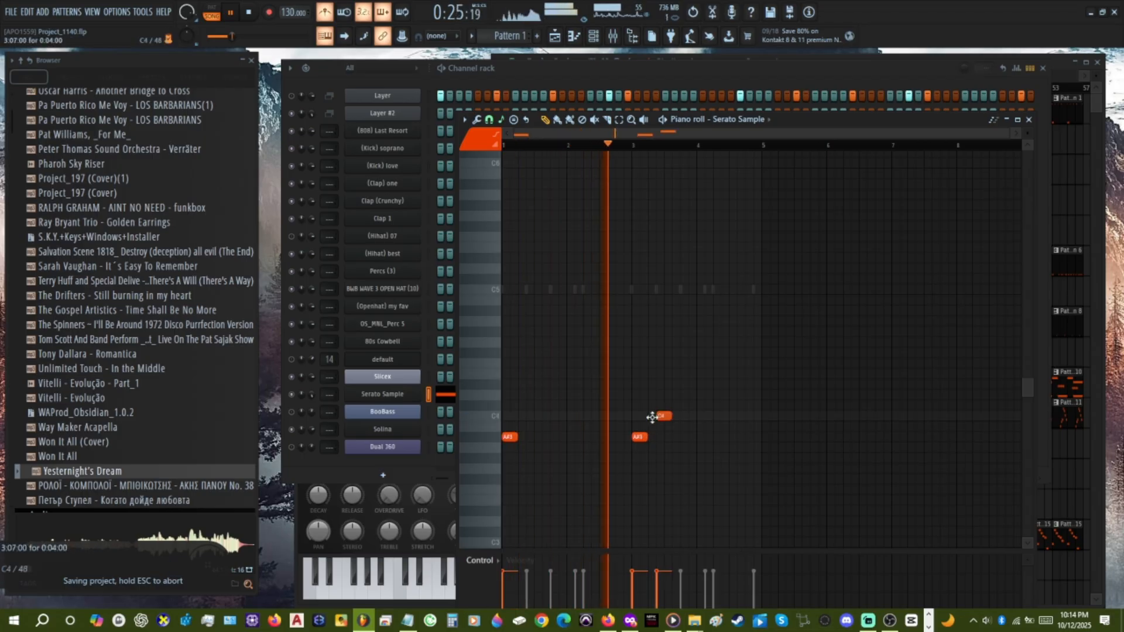
{"action": "left_click_drag", "start_coordinate": [660, 420], "coordinate": [648, 417]}
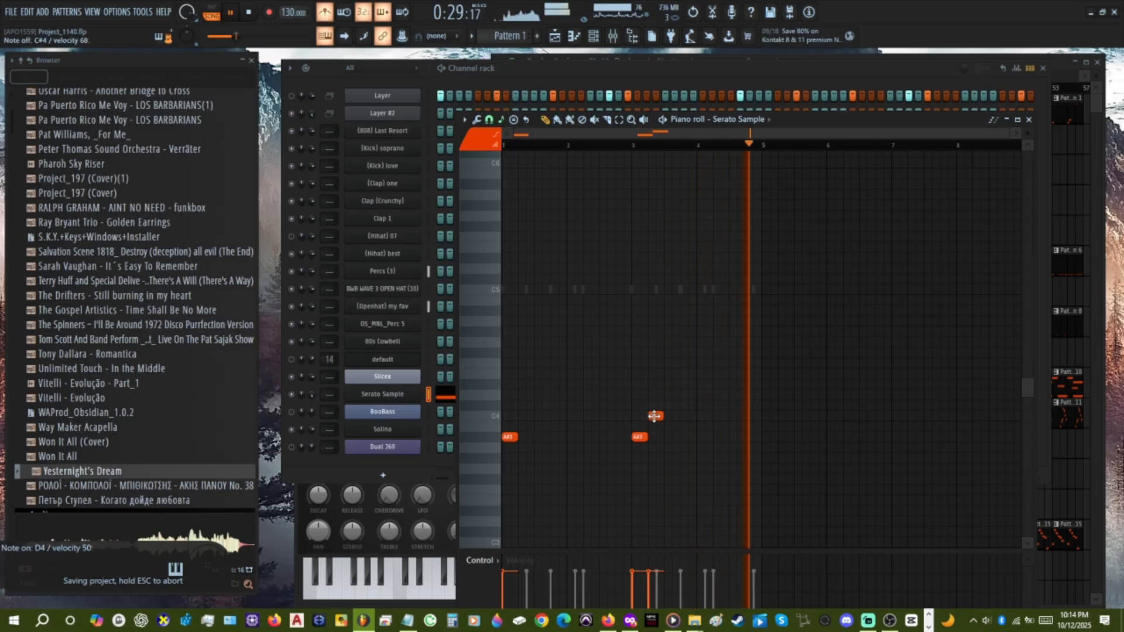
{"action": "left_click_drag", "start_coordinate": [647, 417], "coordinate": [655, 416]}
{"action": "left_click", "coordinate": [681, 396]}
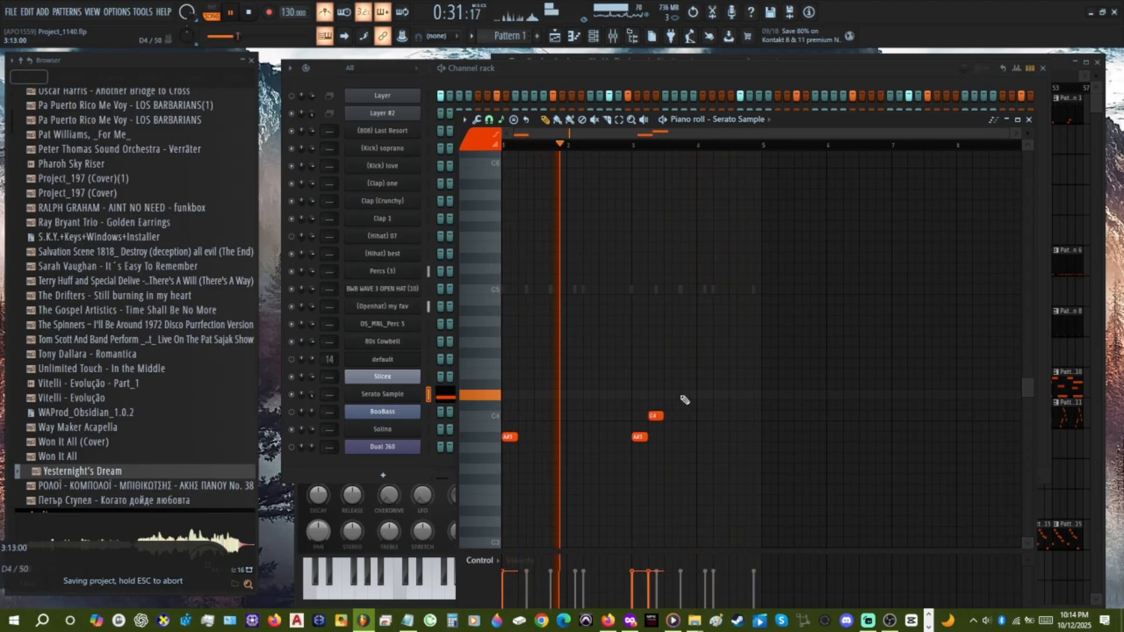
{"action": "left_click", "coordinate": [668, 384]}
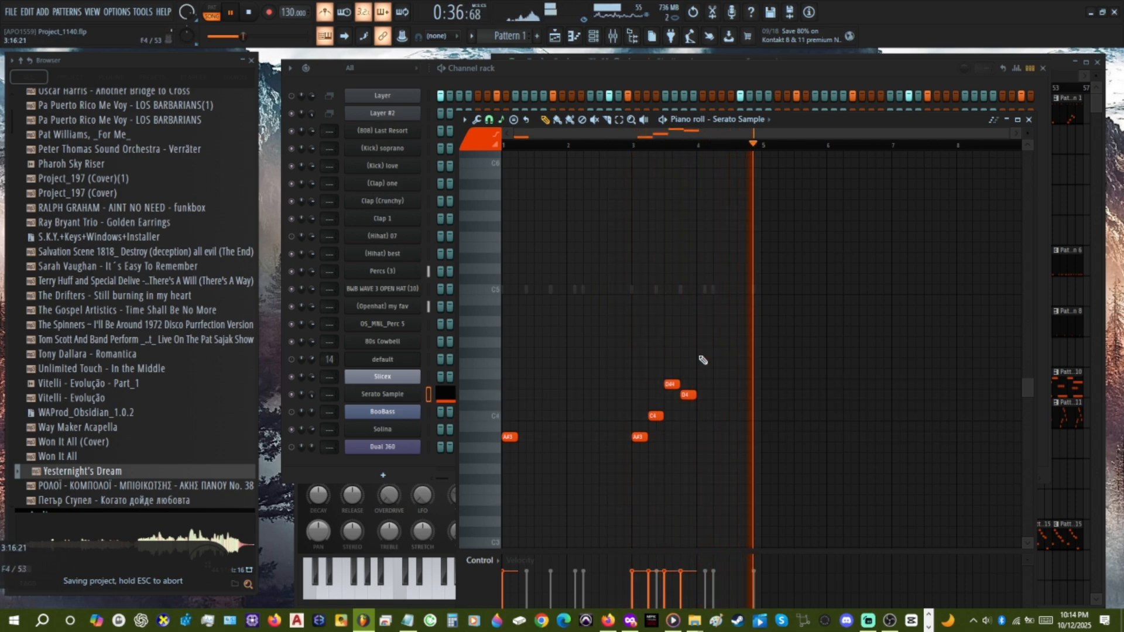
Fill bar 4 with evenly spaced F#4, A3, D#4 and D4 notes and save the project.
{"action": "mouse_move", "coordinate": [702, 360]}
{"action": "left_mouse_down"}
{"action": "mouse_move", "coordinate": [625, 449]}
{"action": "mouse_move", "coordinate": [702, 435]}
{"action": "mouse_move", "coordinate": [701, 340]}
{"action": "left_mouse_up"}
{"action": "key", "text": "ctrl+d"}
{"action": "left_click_drag", "start_coordinate": [718, 417], "coordinate": [717, 449]}
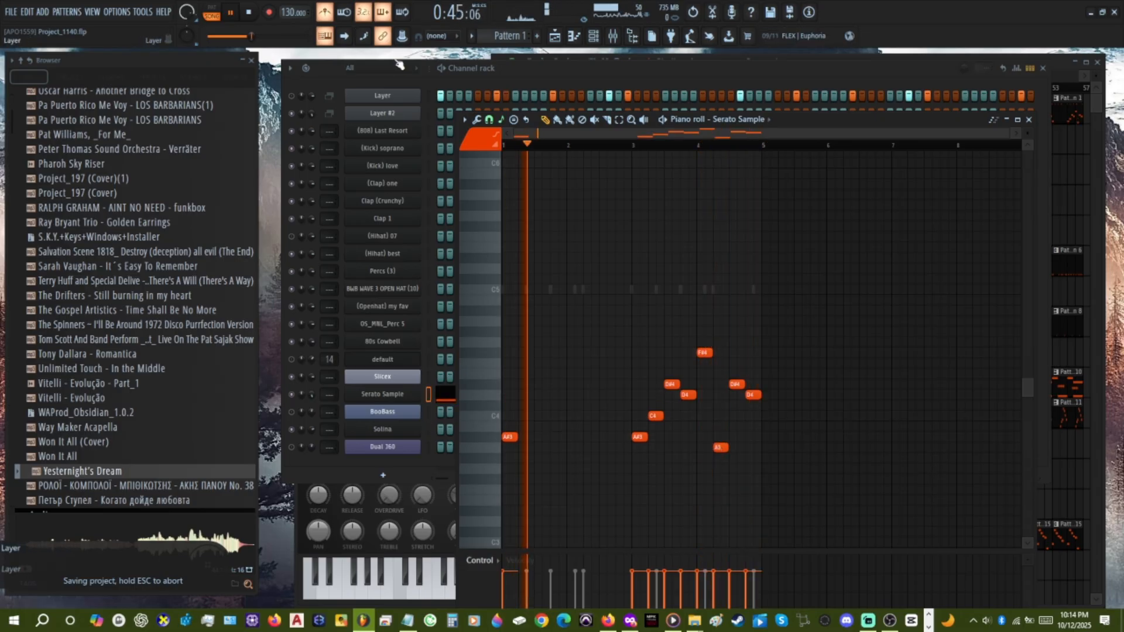
{"action": "key", "text": "ctrl+s"}
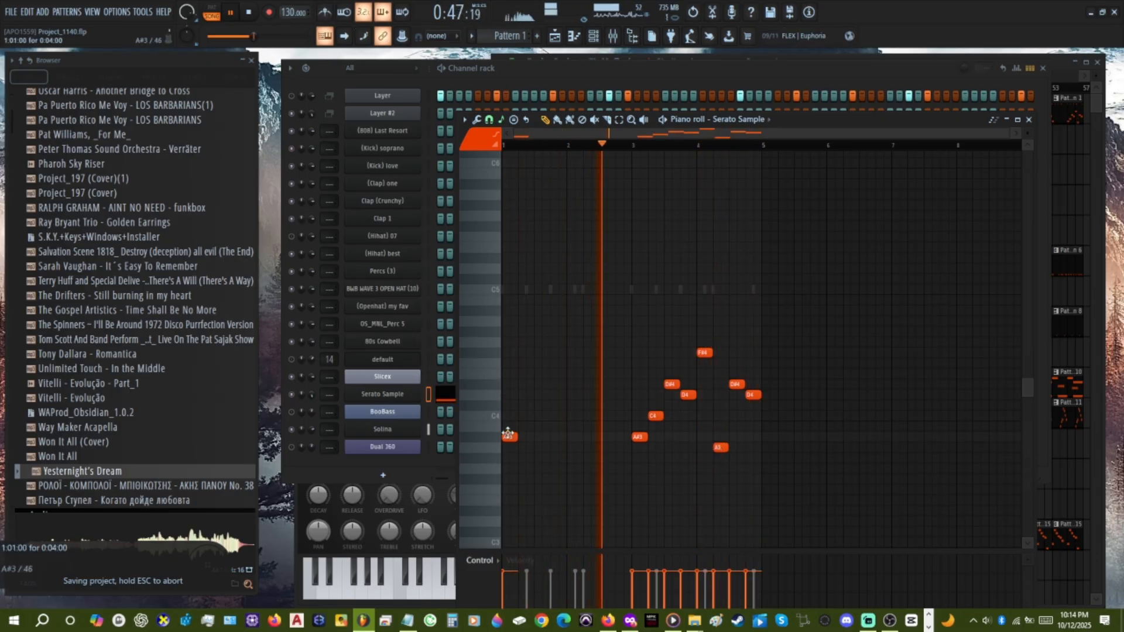
Add an A#3 note at the start of bar 2, followed by an F#4 note on its second beat.
{"action": "left_click", "coordinate": [572, 438]}
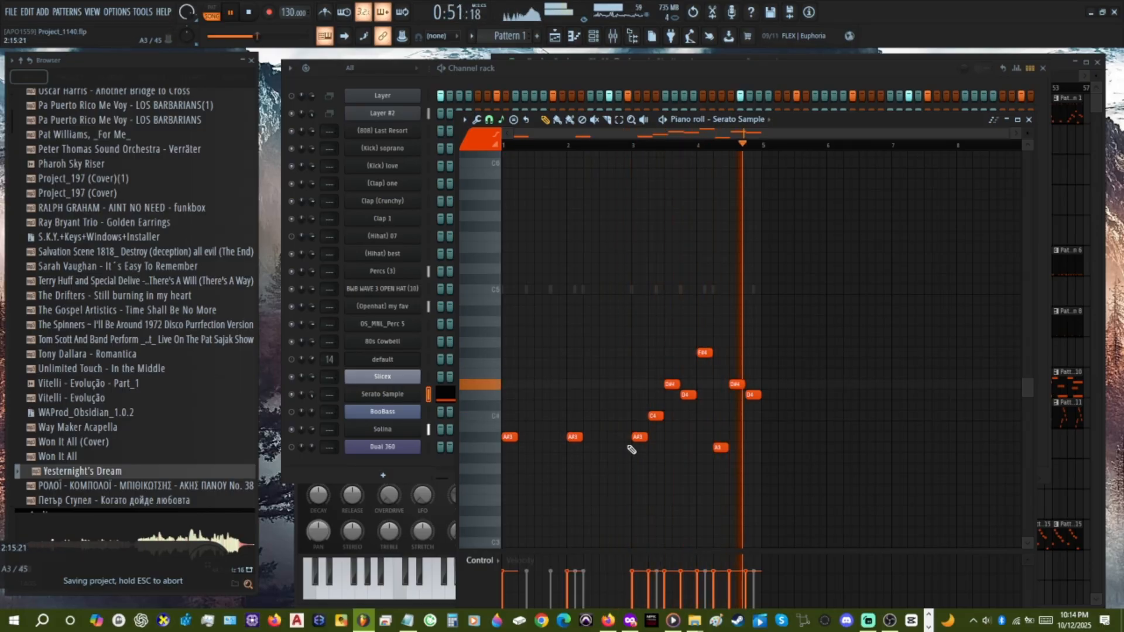
{"action": "left_click", "coordinate": [588, 353]}
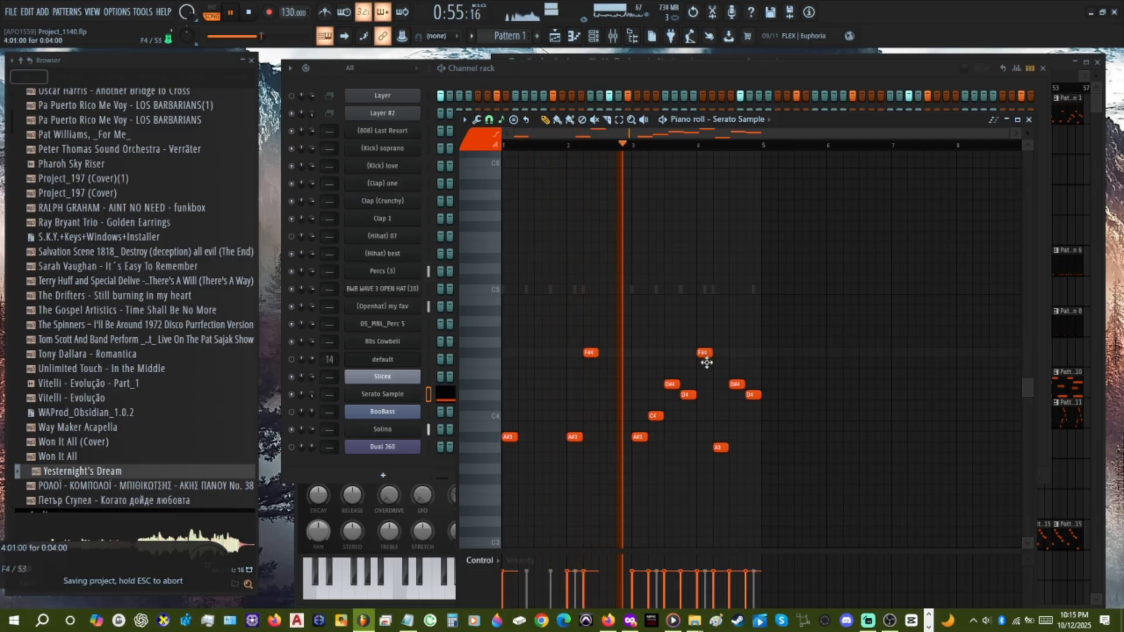
Try bar 4's opening note on E4 and put it back on F#4.
{"action": "left_click_drag", "start_coordinate": [706, 363], "coordinate": [706, 384]}
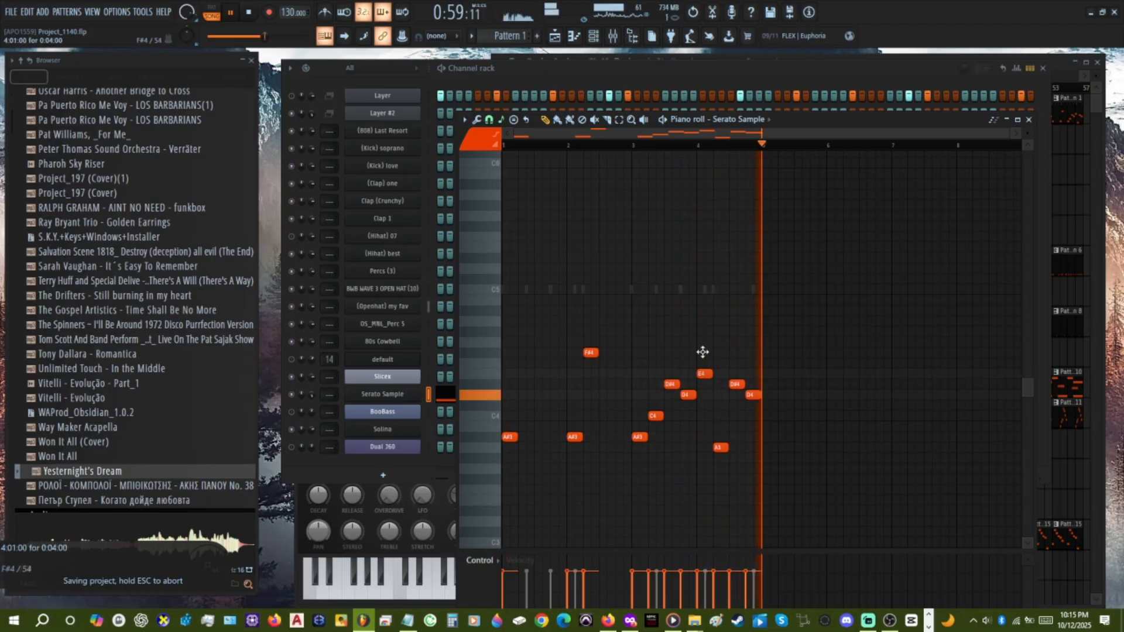
{"action": "left_click_drag", "start_coordinate": [704, 375], "coordinate": [706, 351]}
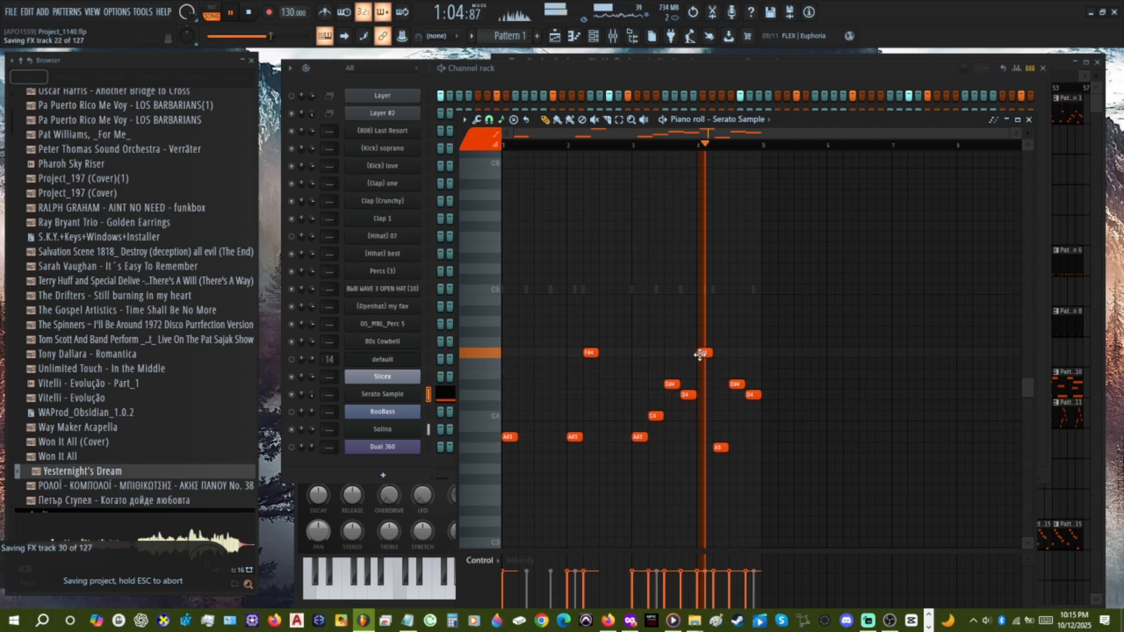
{"action": "scroll", "coordinate": [702, 354], "scroll_direction": "up", "scroll_amount": 3, "text": "ctrl"}
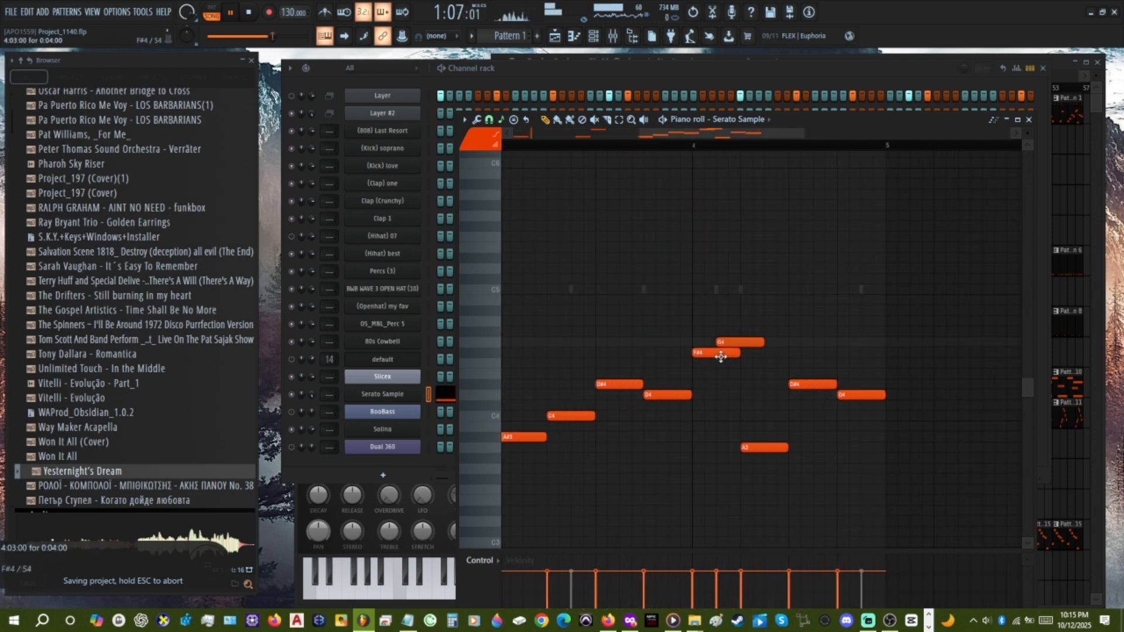
{"action": "left_click", "coordinate": [503, 120]}
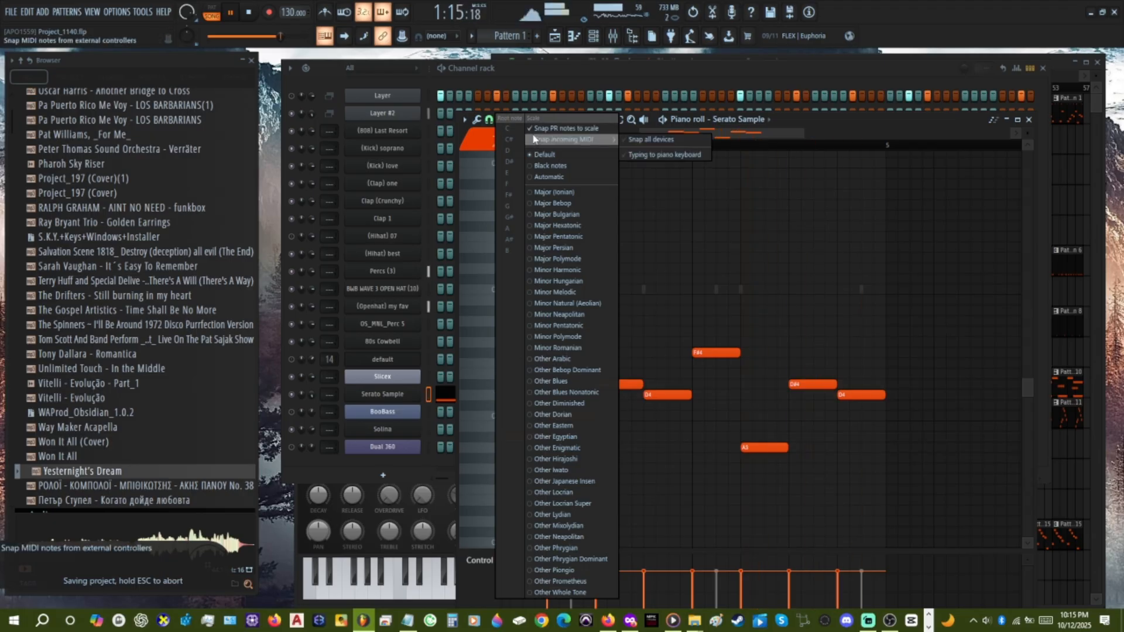
{"action": "left_click", "coordinate": [493, 119]}
{"action": "left_click", "coordinate": [491, 118]}
{"action": "left_click", "coordinate": [504, 120]}
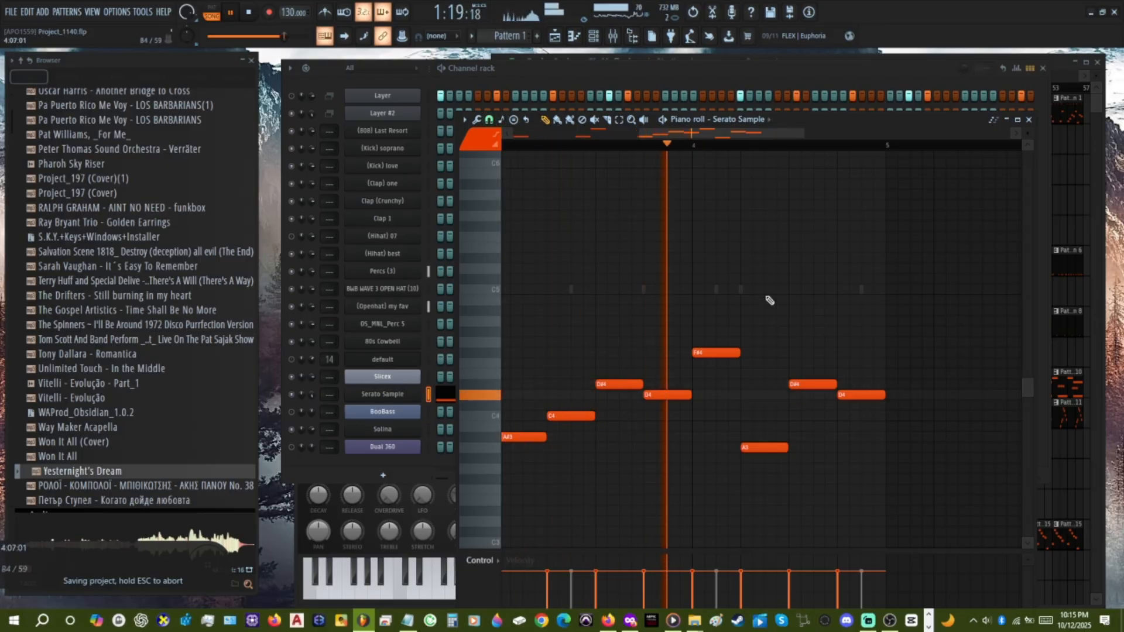
Try an F4 note above the A3 in bar 4 and remove it again.
{"action": "left_click", "coordinate": [743, 365]}
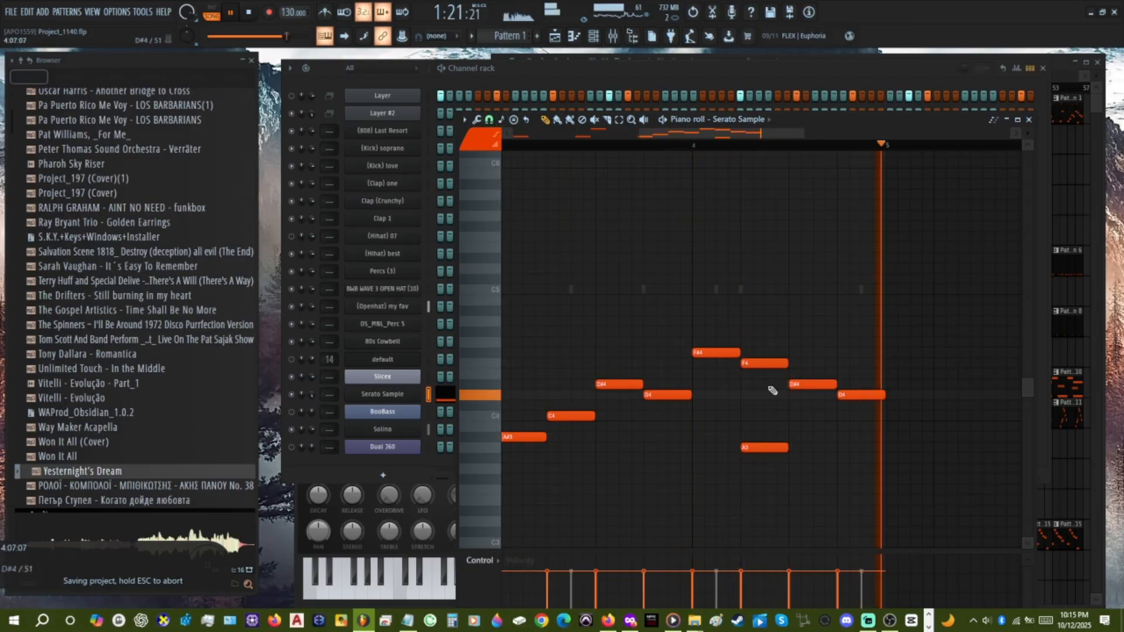
{"action": "left_click", "coordinate": [503, 118]}
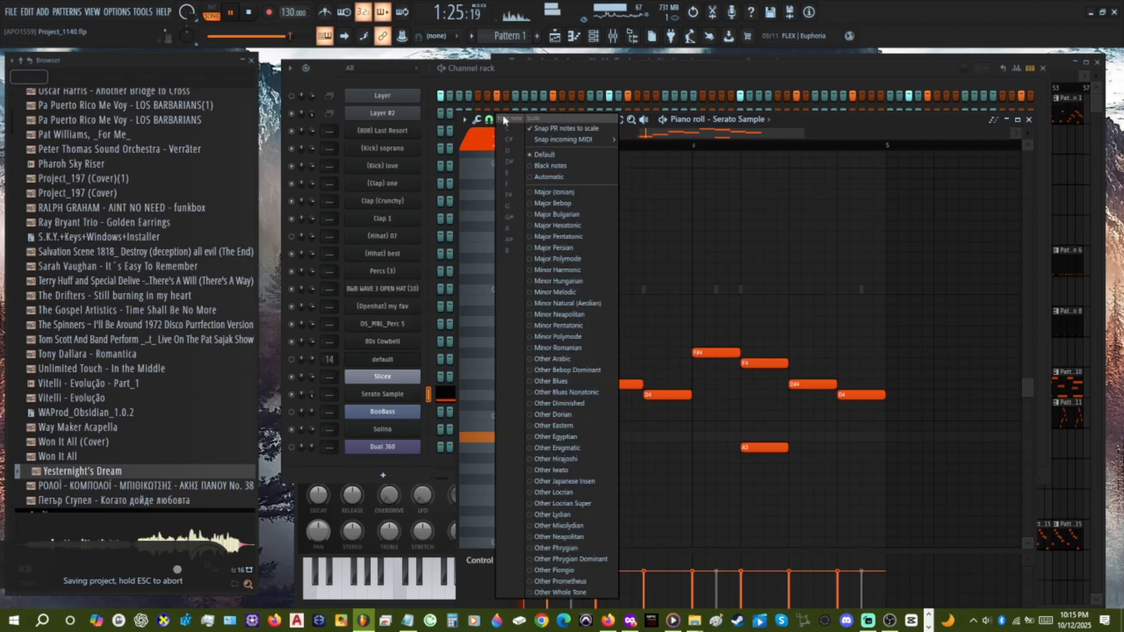
{"action": "left_click", "coordinate": [743, 213]}
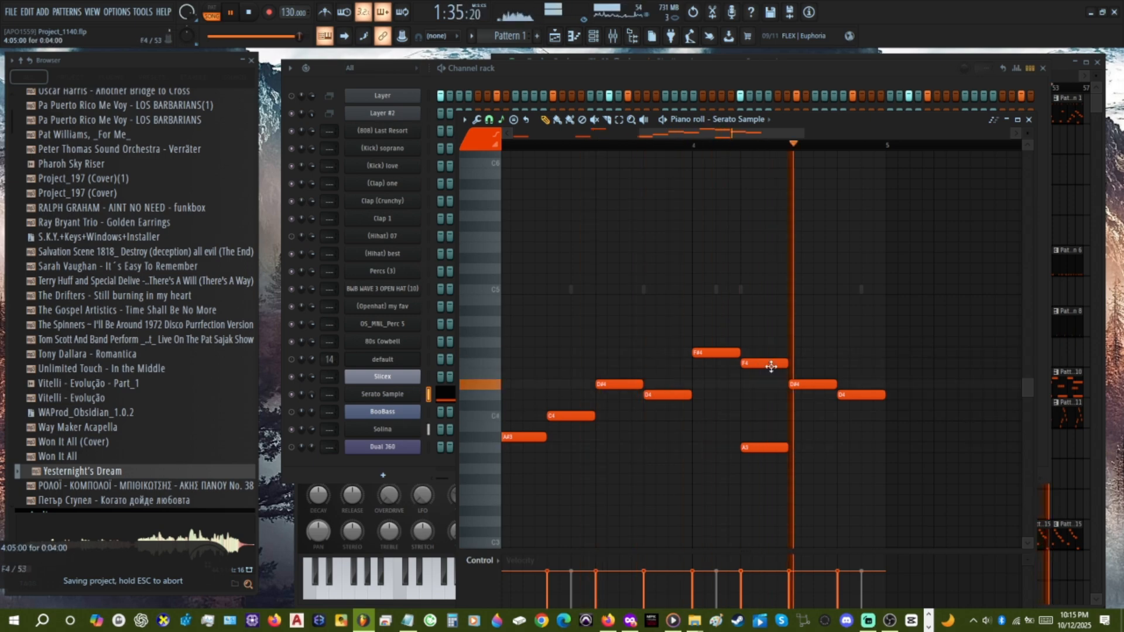
{"action": "scroll", "coordinate": [772, 367], "scroll_direction": "down", "scroll_amount": 3}
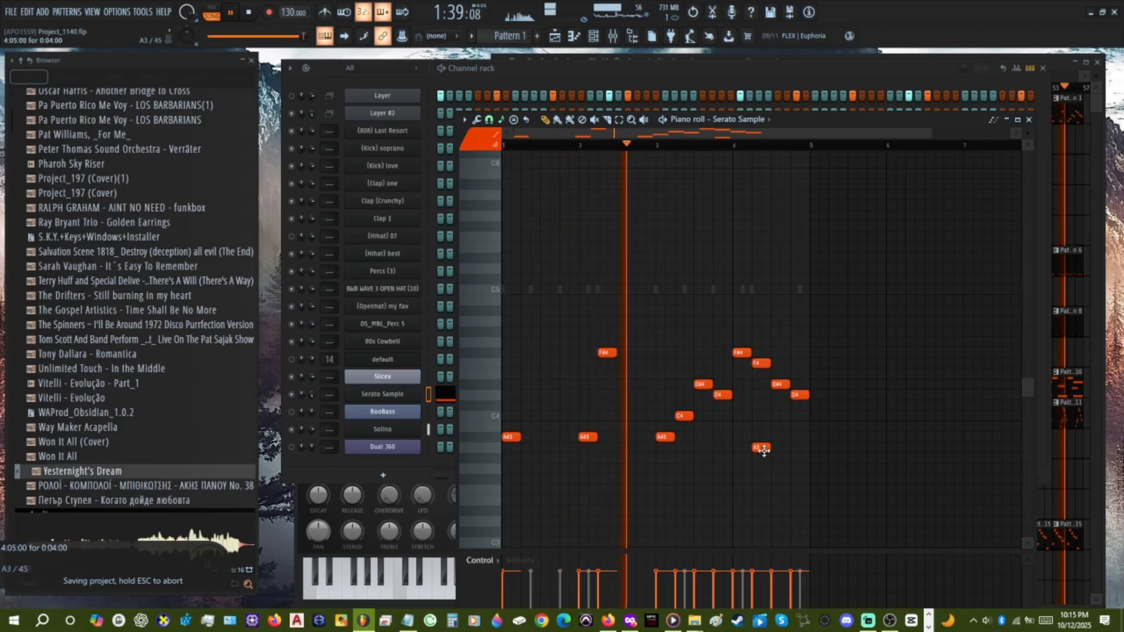
{"action": "right_click", "coordinate": [757, 366]}
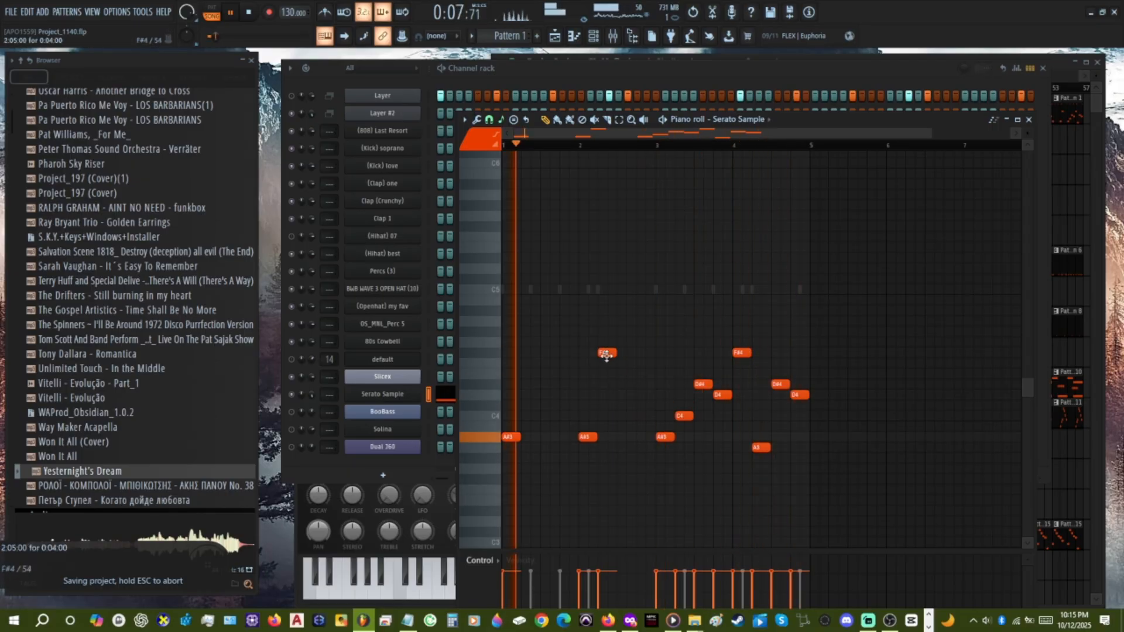
Lower bar 2's F#4 note to F4 and raise bar 4's opening note to G#4.
{"action": "left_click_drag", "start_coordinate": [606, 363], "coordinate": [607, 374]}
{"action": "left_click_drag", "start_coordinate": [744, 354], "coordinate": [743, 342]}
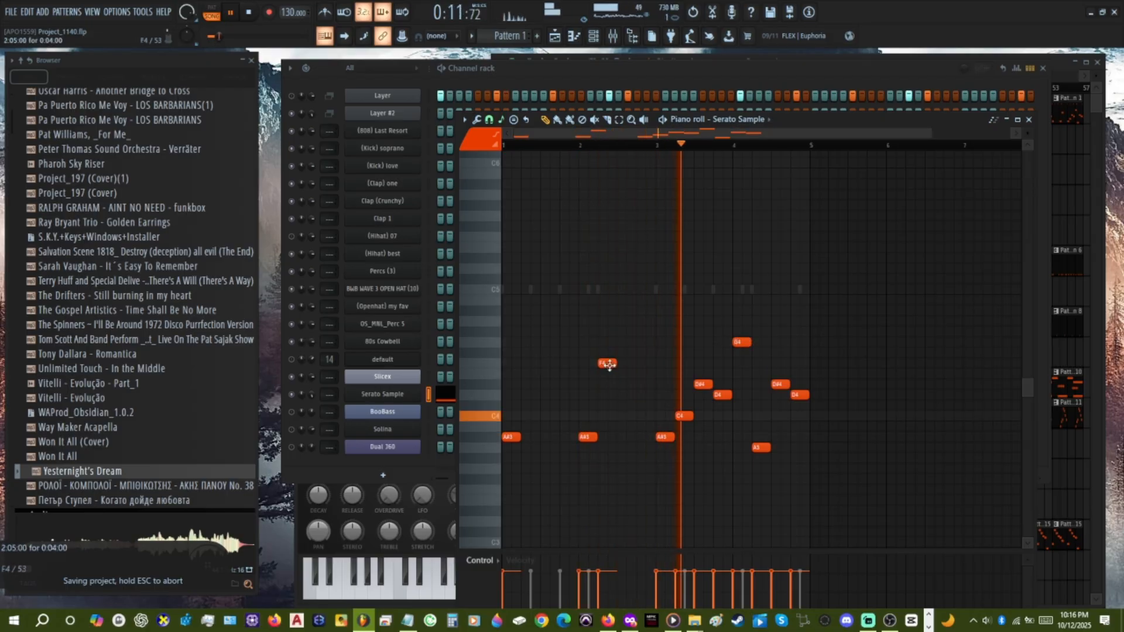
{"action": "left_click_drag", "start_coordinate": [742, 342], "coordinate": [742, 331]}
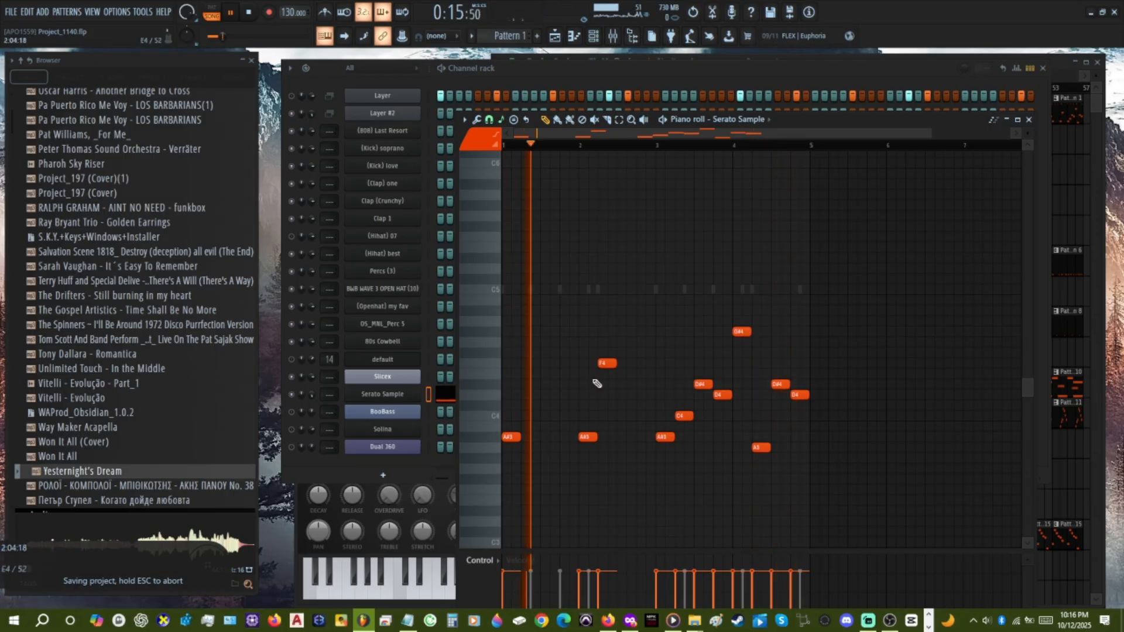
Add a C#4 note on the last beat of bar 2 and a G#4 note on the last beat of bar 1.
{"action": "left_click", "coordinate": [566, 405]}
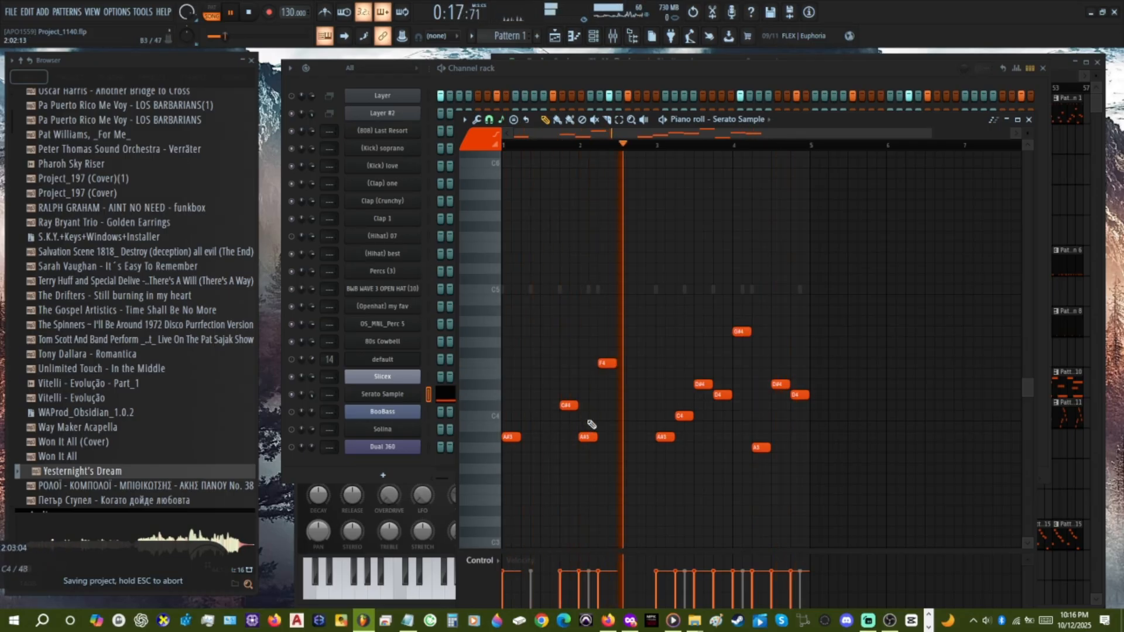
{"action": "left_click_drag", "start_coordinate": [567, 405], "coordinate": [646, 405]}
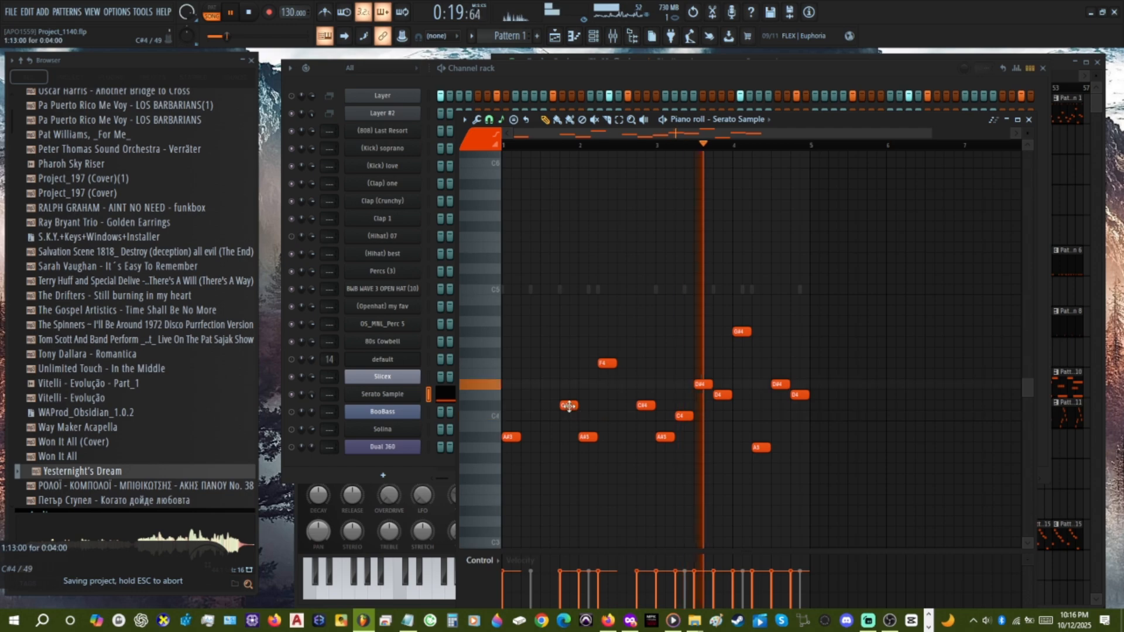
{"action": "left_click", "coordinate": [566, 331]}
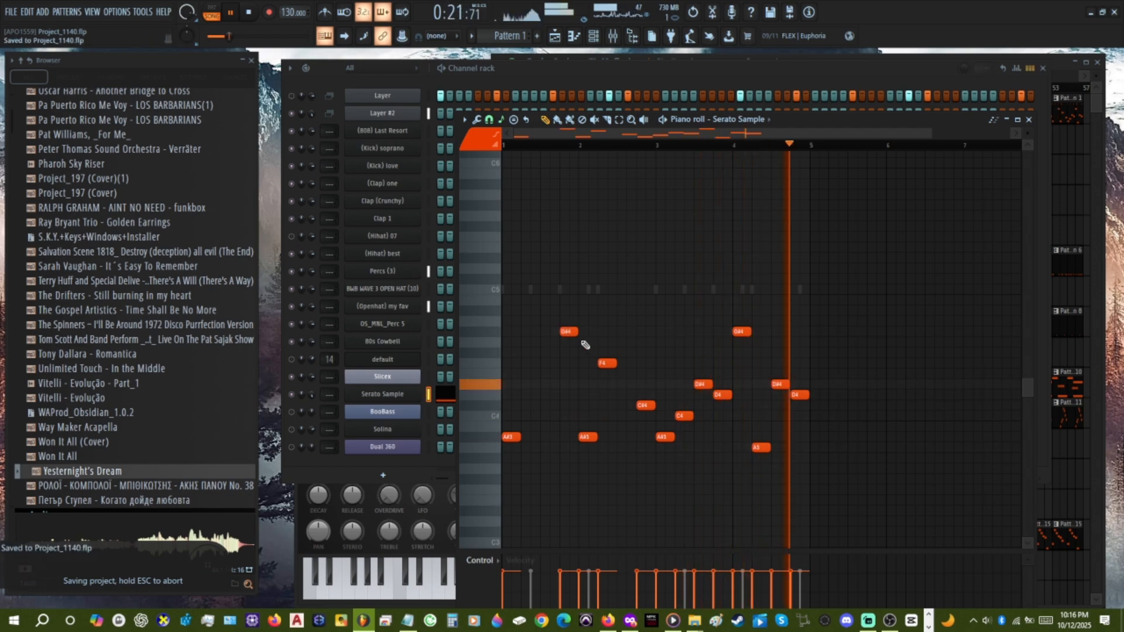
Lower the last-beat note of bar 1 to F#3 and the opening note of bar 4 to D#3.
{"action": "left_click_drag", "start_coordinate": [565, 333], "coordinate": [566, 346]}
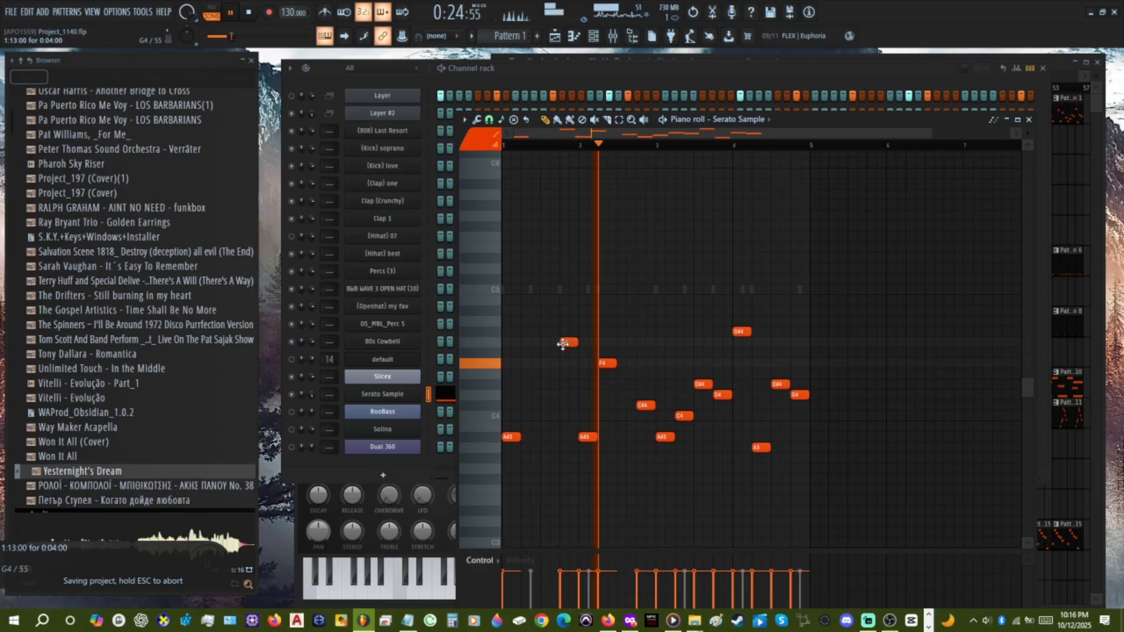
{"action": "left_click_drag", "start_coordinate": [563, 344], "coordinate": [565, 480]}
{"action": "left_click_drag", "start_coordinate": [742, 334], "coordinate": [741, 512]}
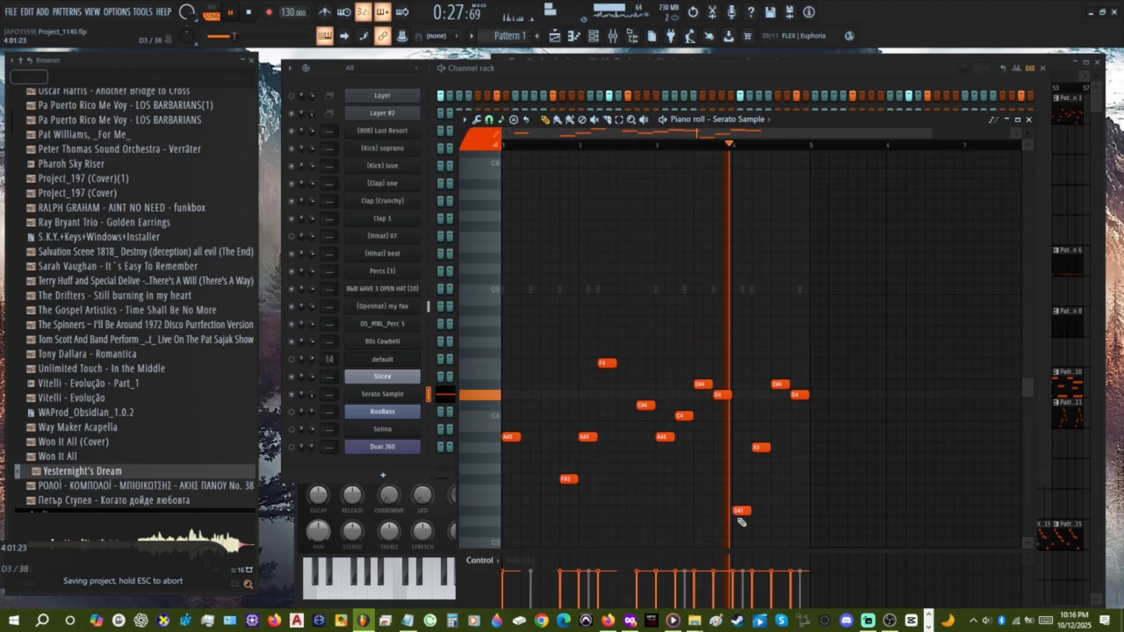
Add a C4 note on beat 2 and a G#3 note on beat 3 of bar 1.
{"action": "scroll", "coordinate": [750, 509], "scroll_direction": "down", "scroll_amount": 3}
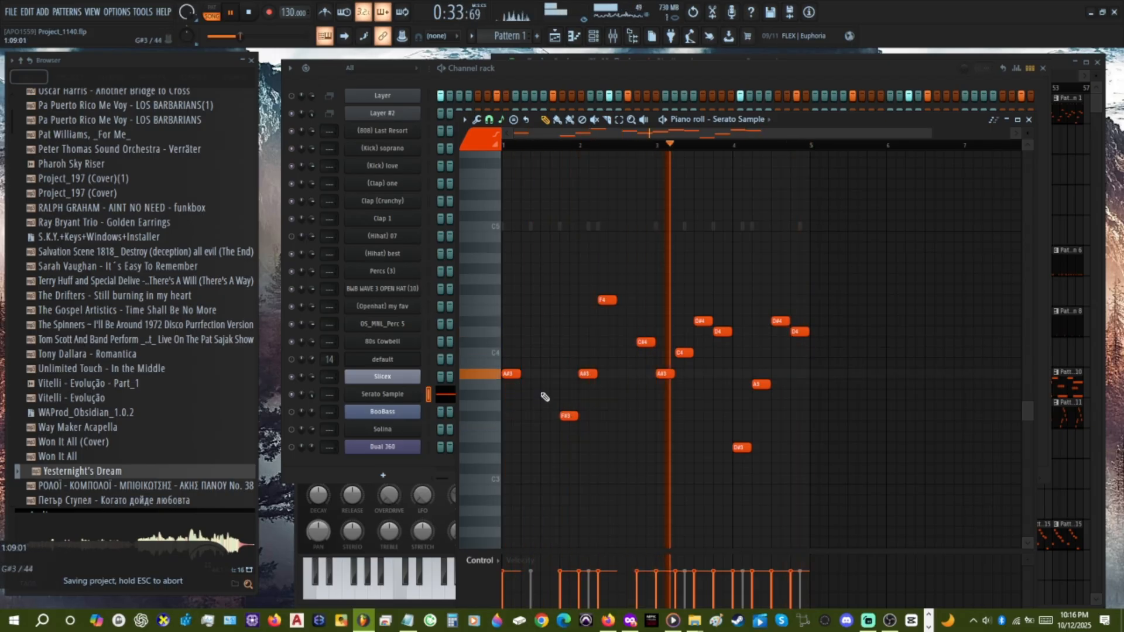
{"action": "left_click", "coordinate": [527, 353]}
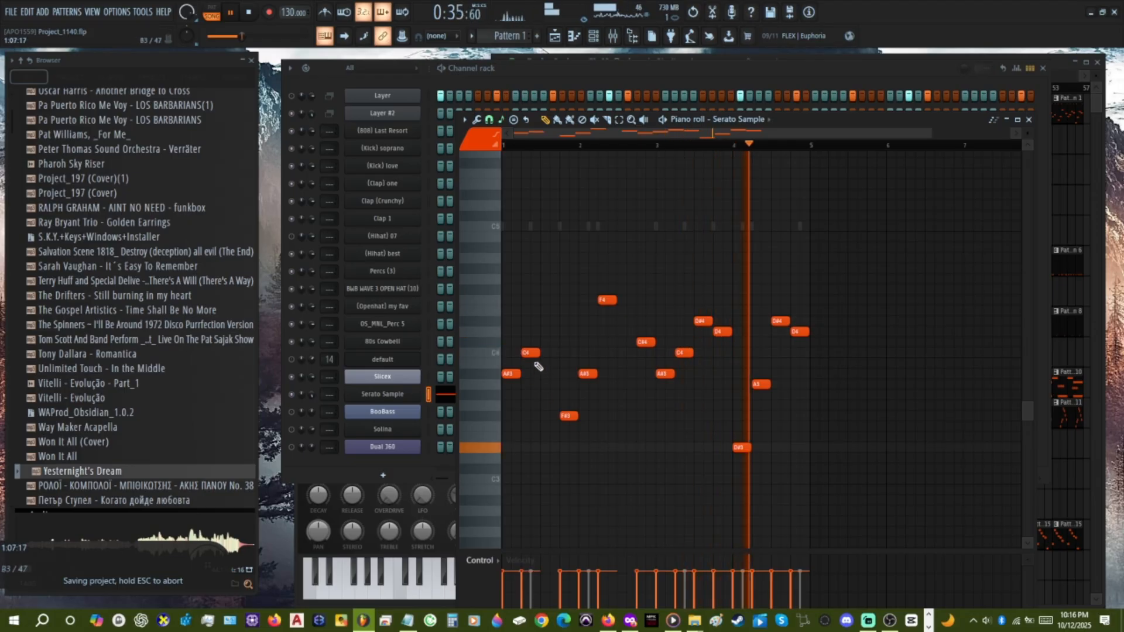
{"action": "left_click", "coordinate": [543, 395]}
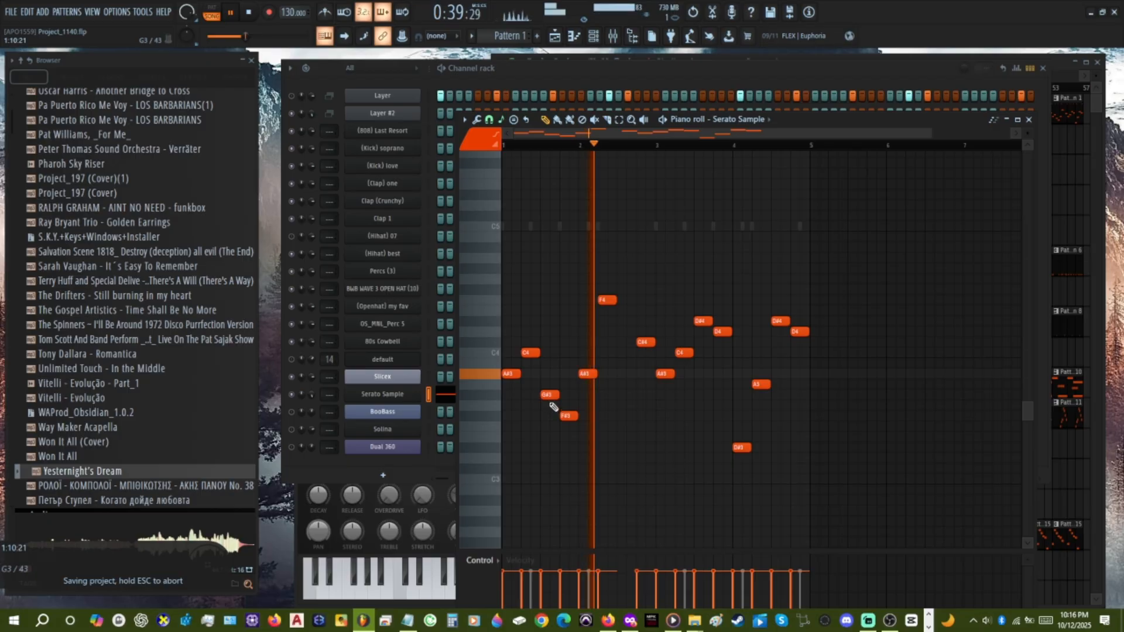
{"action": "left_click_drag", "start_coordinate": [571, 454], "coordinate": [509, 314]}
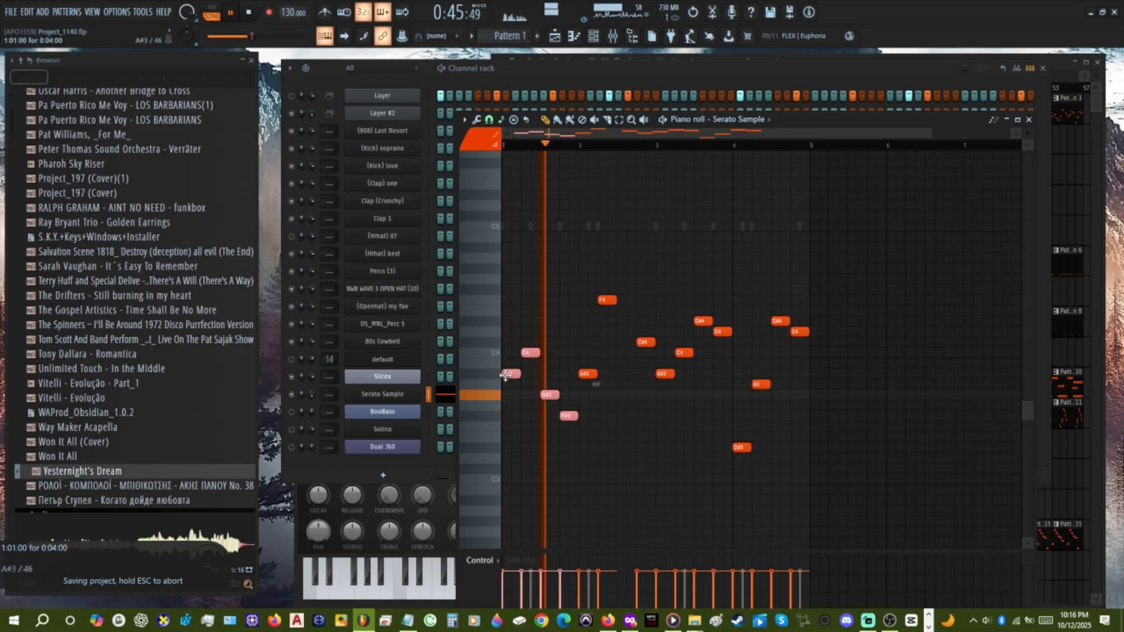
{"action": "left_click", "coordinate": [567, 431]}
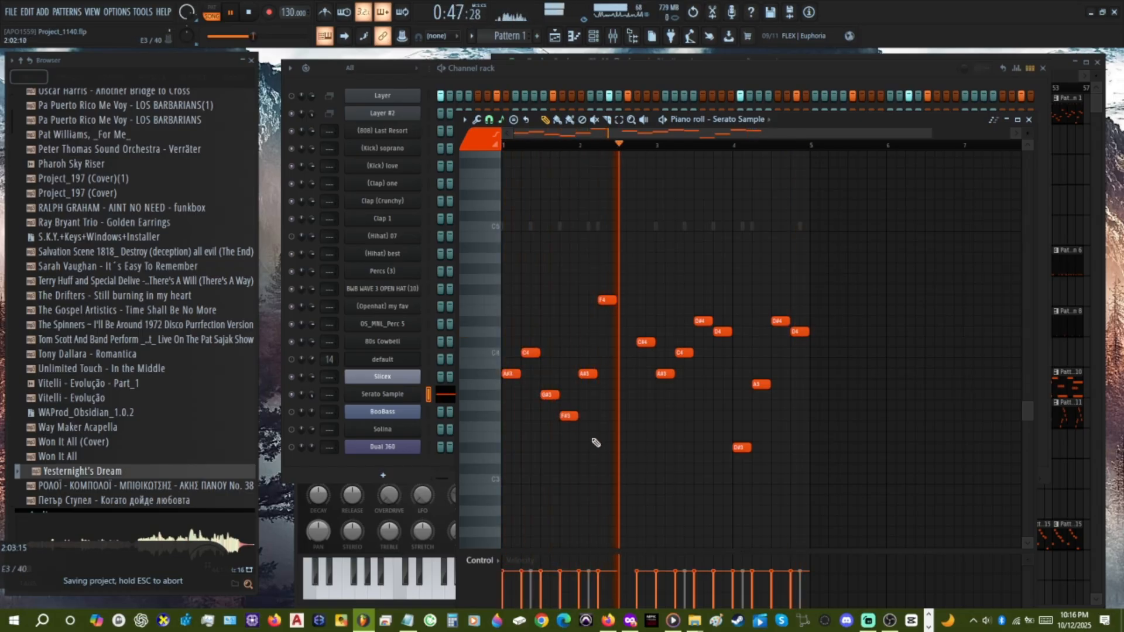
{"action": "left_click_drag", "start_coordinate": [595, 443], "coordinate": [543, 382]}
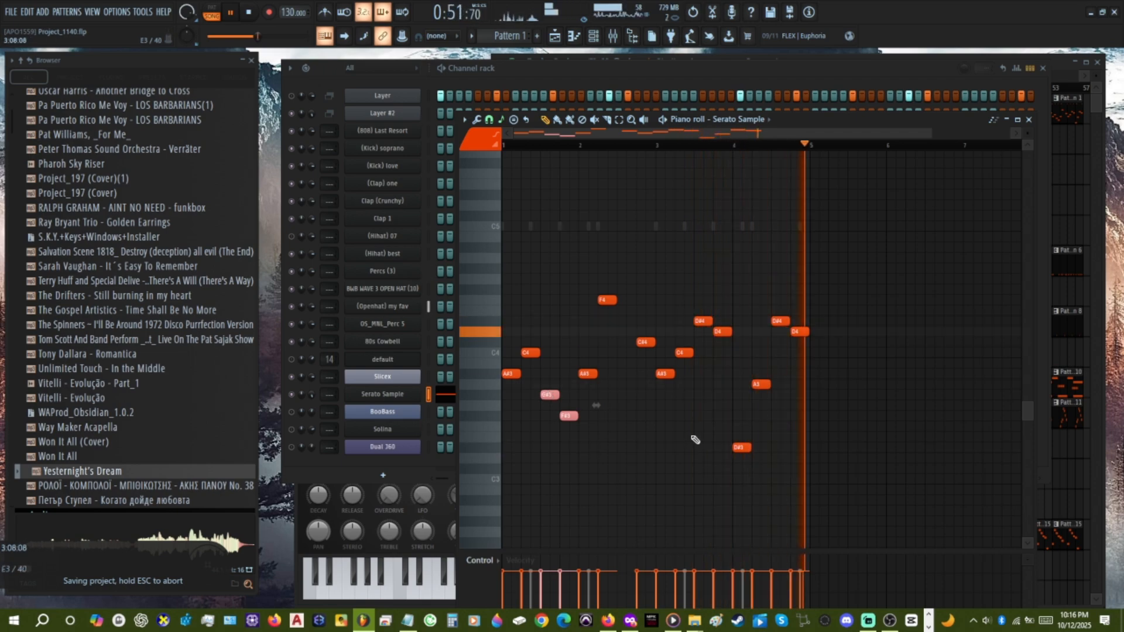
{"action": "left_click_drag", "start_coordinate": [851, 528], "coordinate": [676, 263]}
{"action": "left_click", "coordinate": [651, 471], "text": "ctrl"}
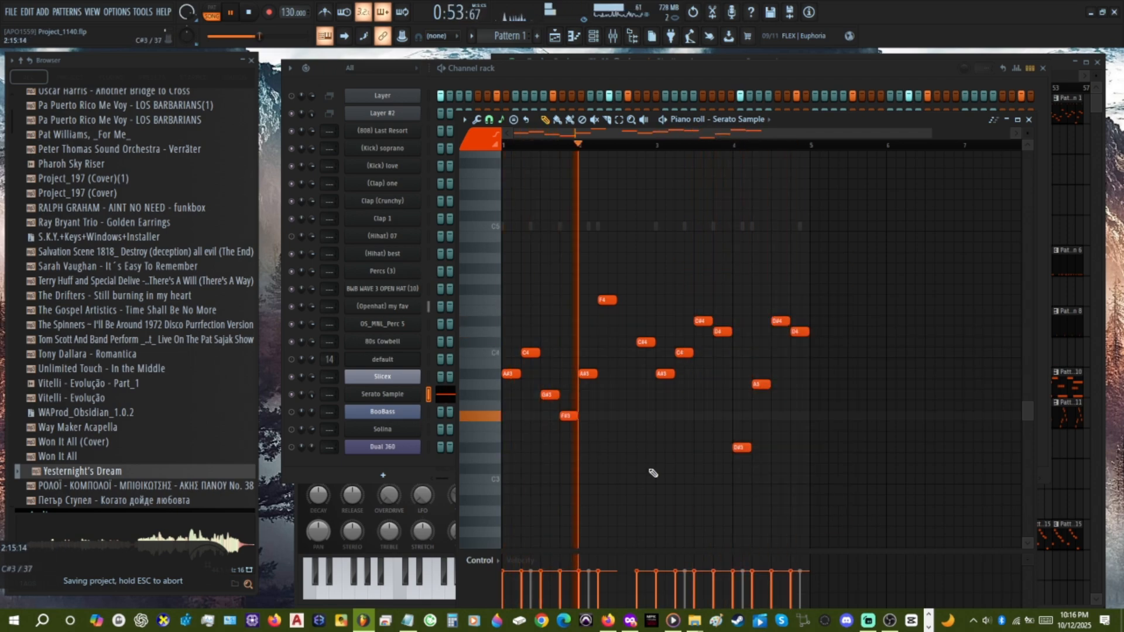
Copy the notes of bars 1 and 2 to bar 5 and delete the originals.
{"action": "left_click_drag", "start_coordinate": [653, 486], "coordinate": [502, 193]}
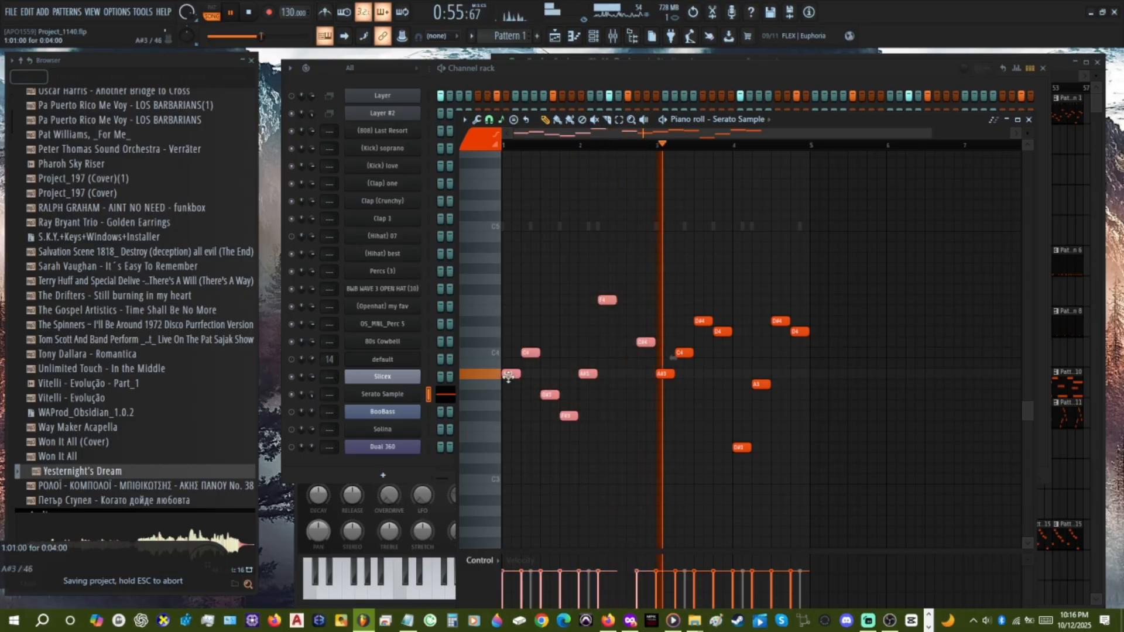
{"action": "left_click_drag", "start_coordinate": [508, 377], "coordinate": [815, 419]}
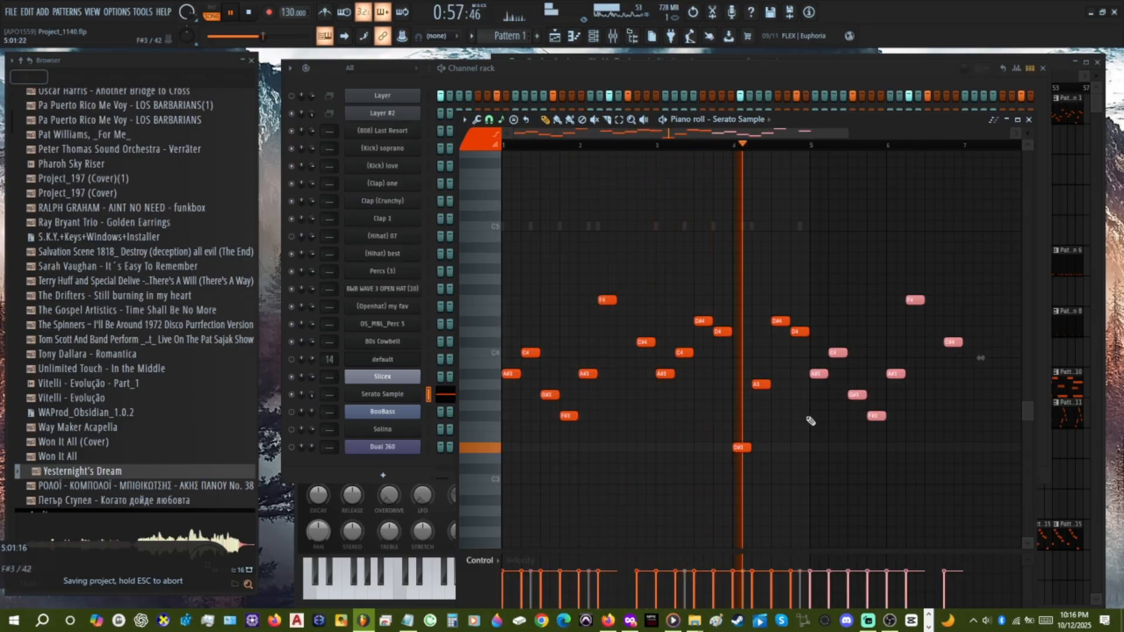
{"action": "left_click_drag", "start_coordinate": [655, 477], "coordinate": [497, 205]}
{"action": "key", "text": "Delete"}
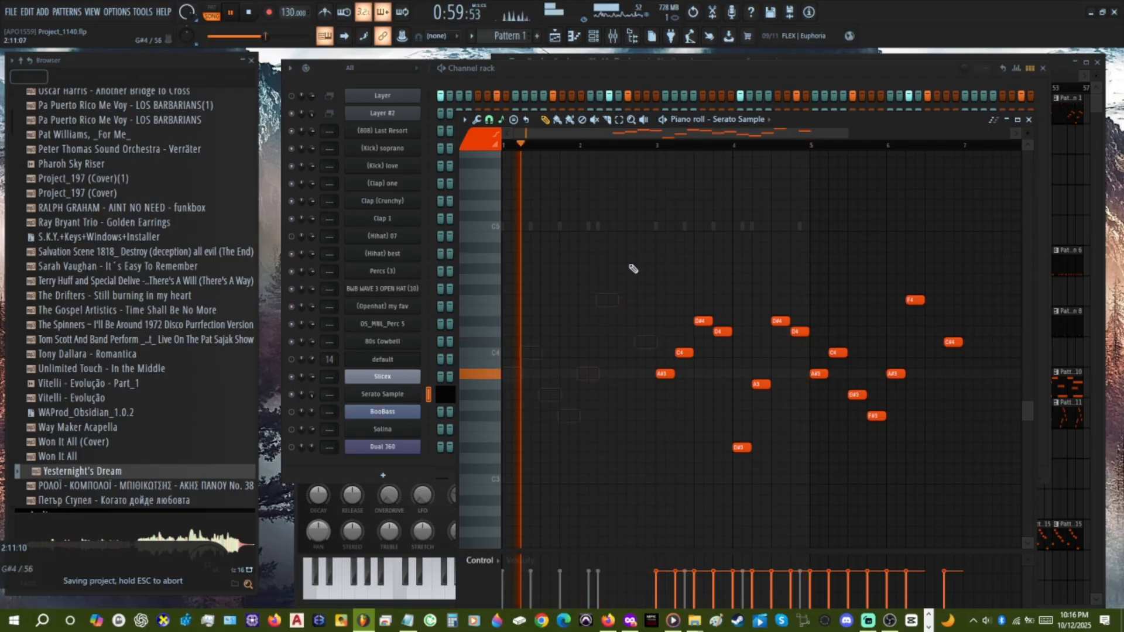
Shift all the melody notes earlier so the four-bar phrase starts at bar 1.
{"action": "key", "text": "ctrl+a"}
{"action": "key", "text": "shift+Left"}
{"action": "key", "text": "shift+Left"}
{"action": "key", "text": "shift+Left"}
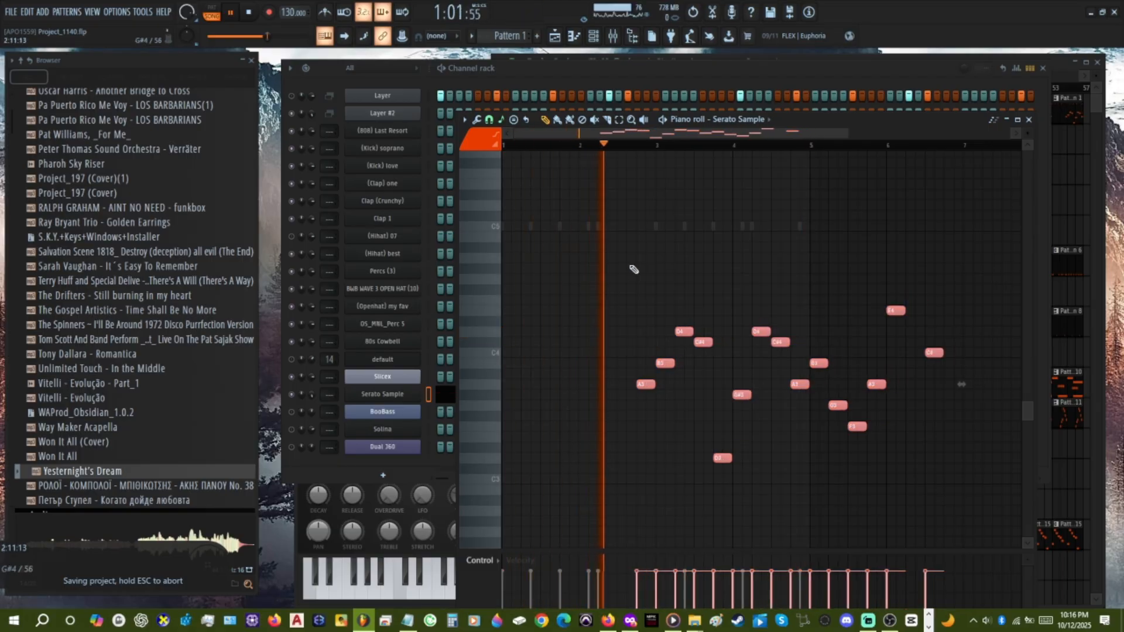
{"action": "key", "text": "shift+Left"}
{"action": "key", "text": "shift+Left"}
{"action": "key", "text": "shift+Left"}
{"action": "key", "text": "shift+Left"}
{"action": "key", "text": "shift+Left"}
{"action": "key", "text": "shift+Left"}
{"action": "key", "text": "shift+Left"}
{"action": "key", "text": "shift+Left"}
{"action": "key", "text": "shift+Left"}
{"action": "key", "text": "shift+Left"}
{"action": "key", "text": "shift+Left"}
{"action": "key", "text": "shift+Left"}
{"action": "key", "text": "shift+Left"}
{"action": "key", "text": "shift+Left"}
{"action": "key", "text": "shift+Left"}
{"action": "key", "text": "shift+Left"}
{"action": "key", "text": "shift+Left"}
{"action": "key", "text": "shift+Left"}
{"action": "key", "text": "shift+Left"}
{"action": "key", "text": "shift+Left"}
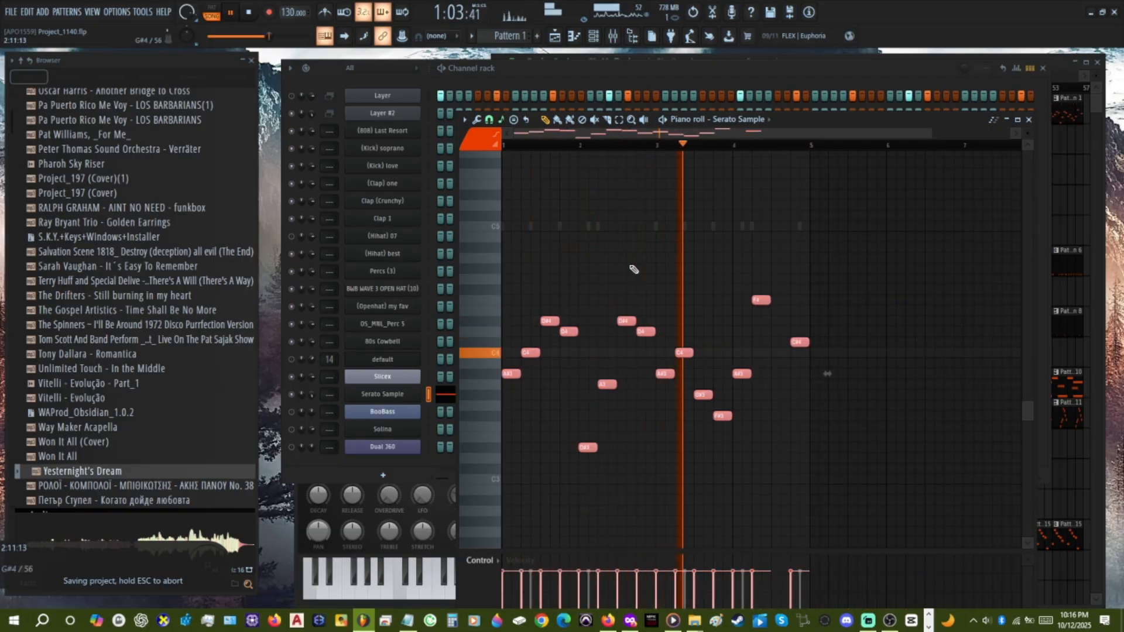
{"action": "key", "text": "ctrl+d"}
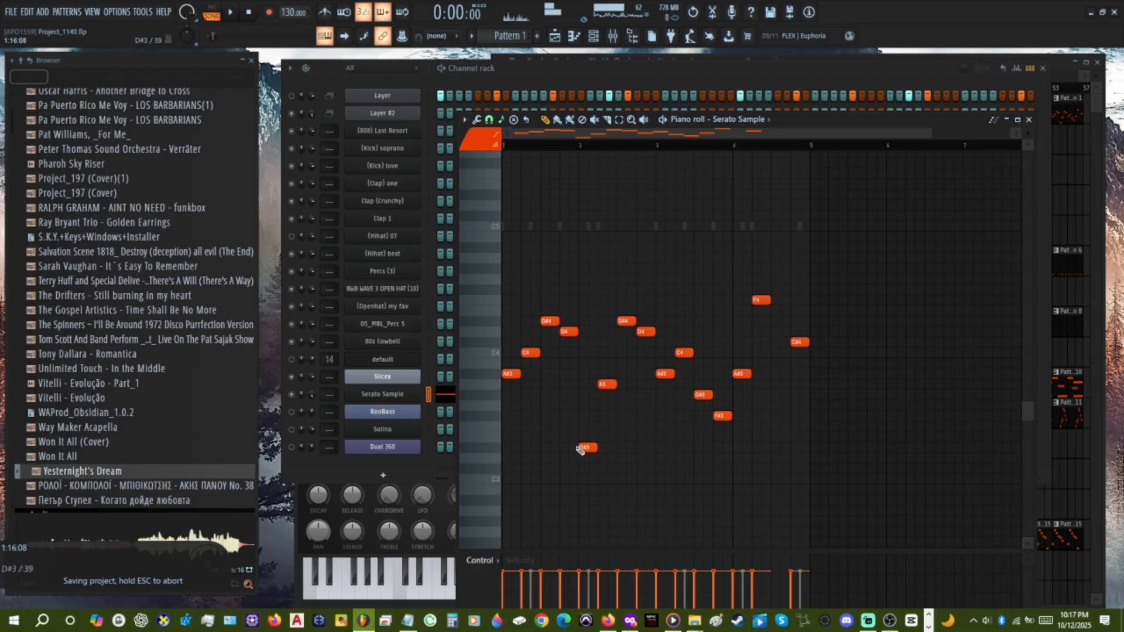
Play the pattern, raise bar 2's opening note to E3 and lower bar 3's last-beat note to D#3.
{"action": "key", "text": "space"}
{"action": "left_click_drag", "start_coordinate": [580, 450], "coordinate": [579, 436]}
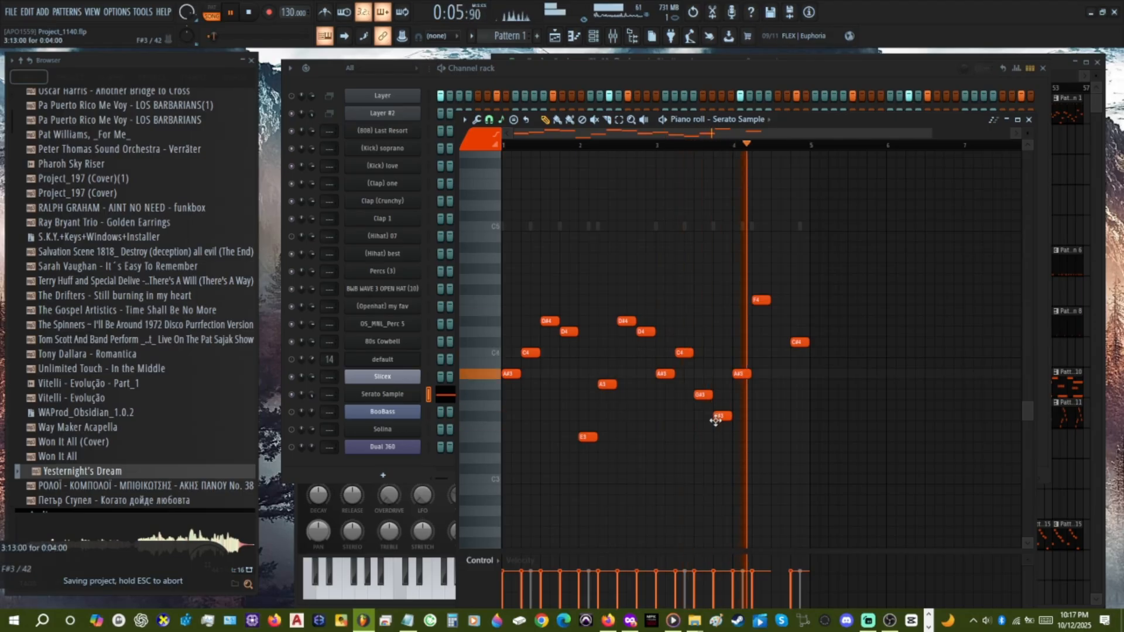
{"action": "left_click_drag", "start_coordinate": [716, 423], "coordinate": [715, 439]}
{"action": "key", "text": "space"}
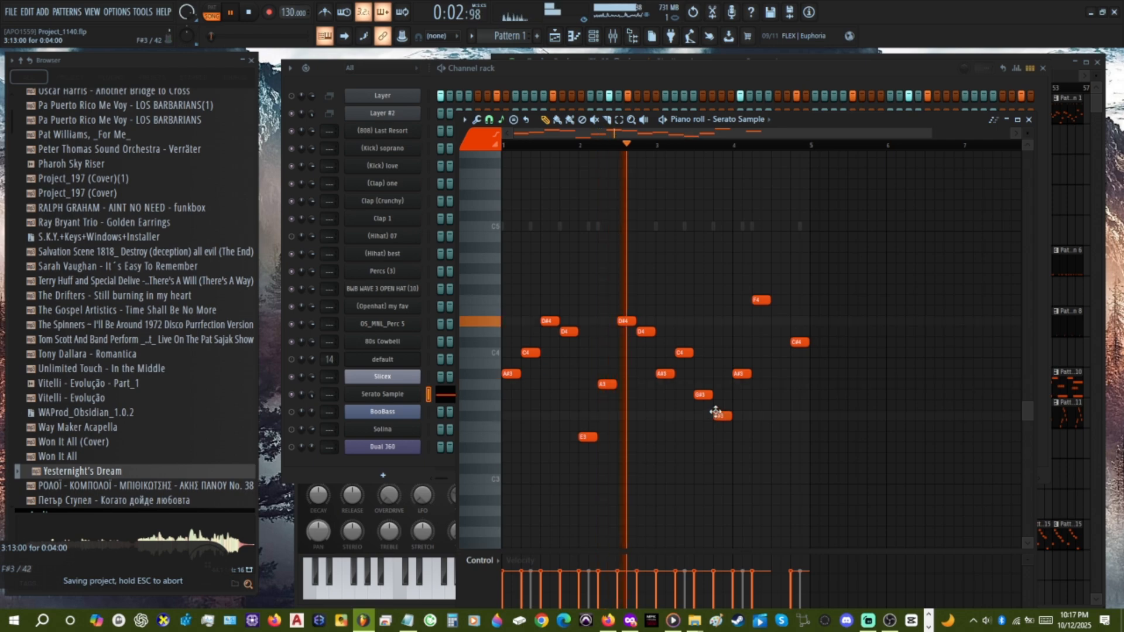
{"action": "left_click_drag", "start_coordinate": [717, 439], "coordinate": [722, 448]}
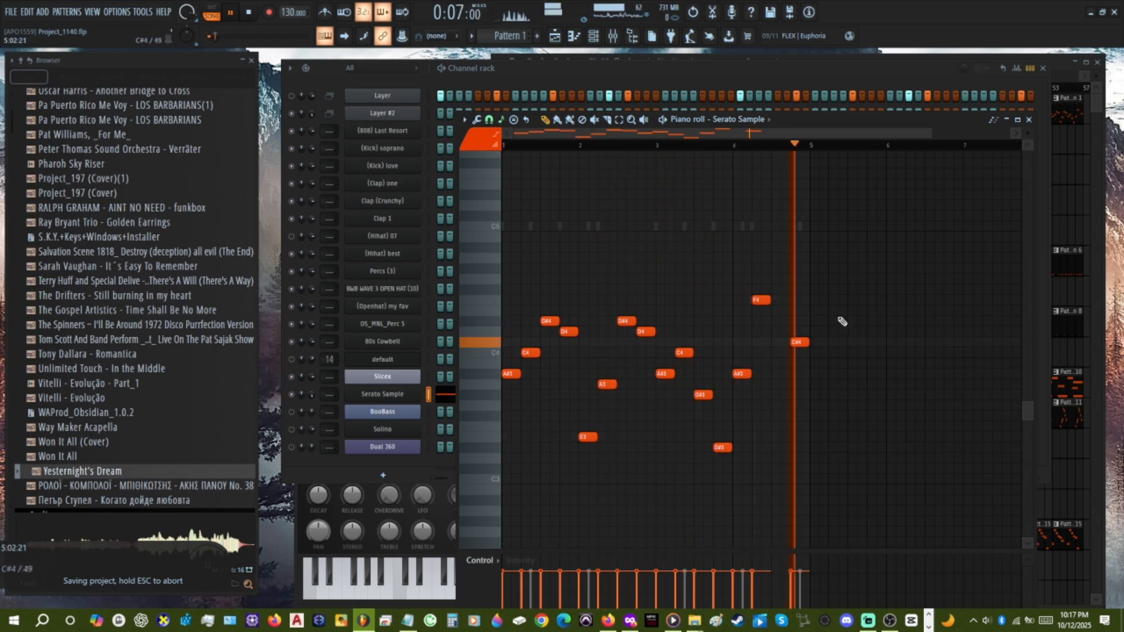
Cut the Serato Sample notes from Pattern 1, paste them into Pattern 12 and save the project.
{"action": "left_click", "coordinate": [1028, 119]}
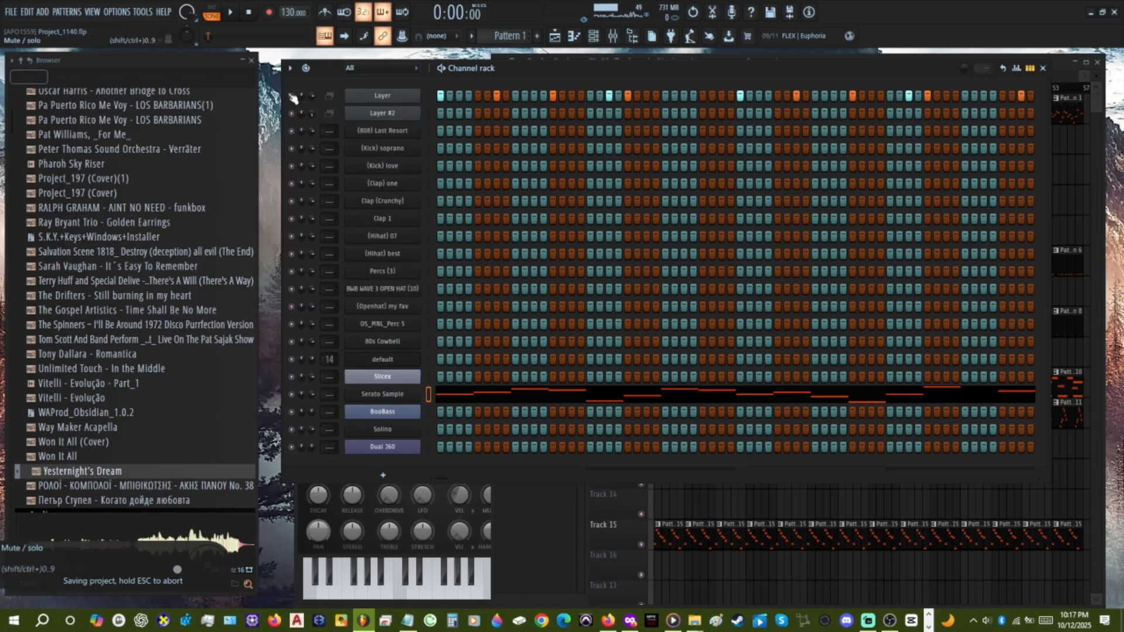
{"action": "key", "text": "space"}
{"action": "left_click", "coordinate": [772, 496]}
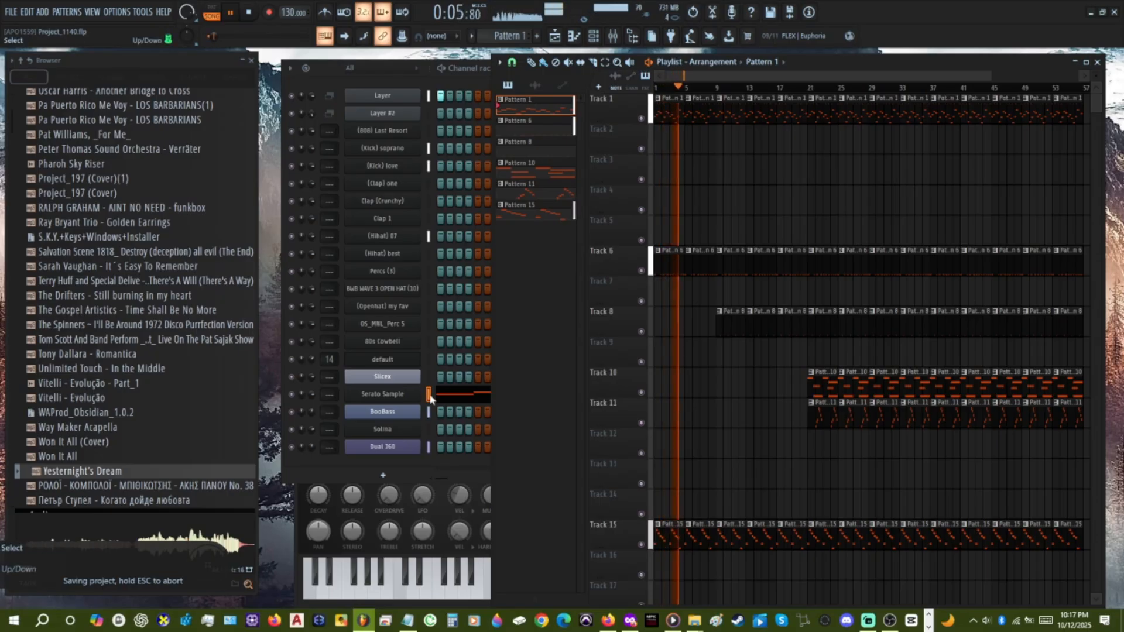
{"action": "left_click", "coordinate": [468, 467]}
{"action": "key", "text": "ctrl+x"}
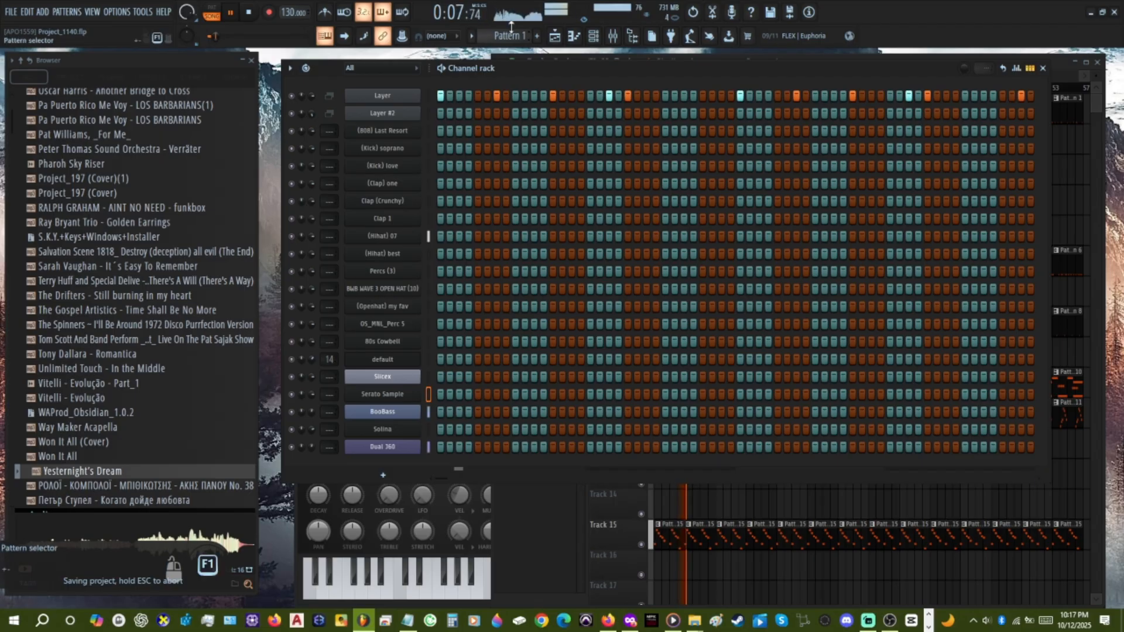
{"action": "scroll", "coordinate": [511, 27], "scroll_direction": "down", "scroll_amount": 11}
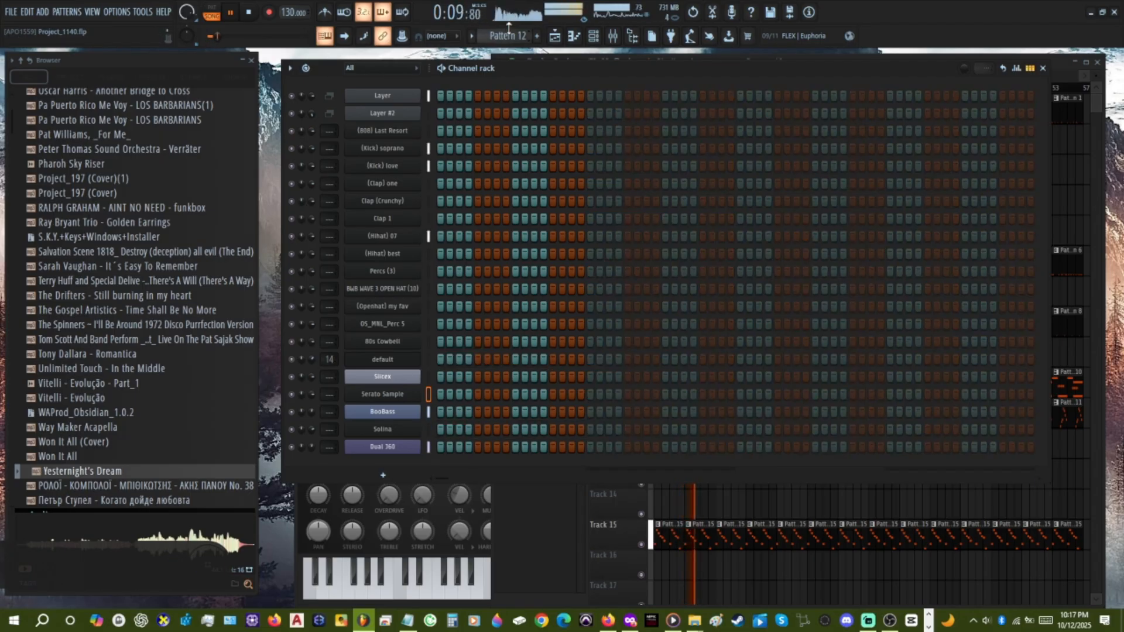
{"action": "key", "text": "ctrl+v"}
{"action": "key", "text": "ctrl+s"}
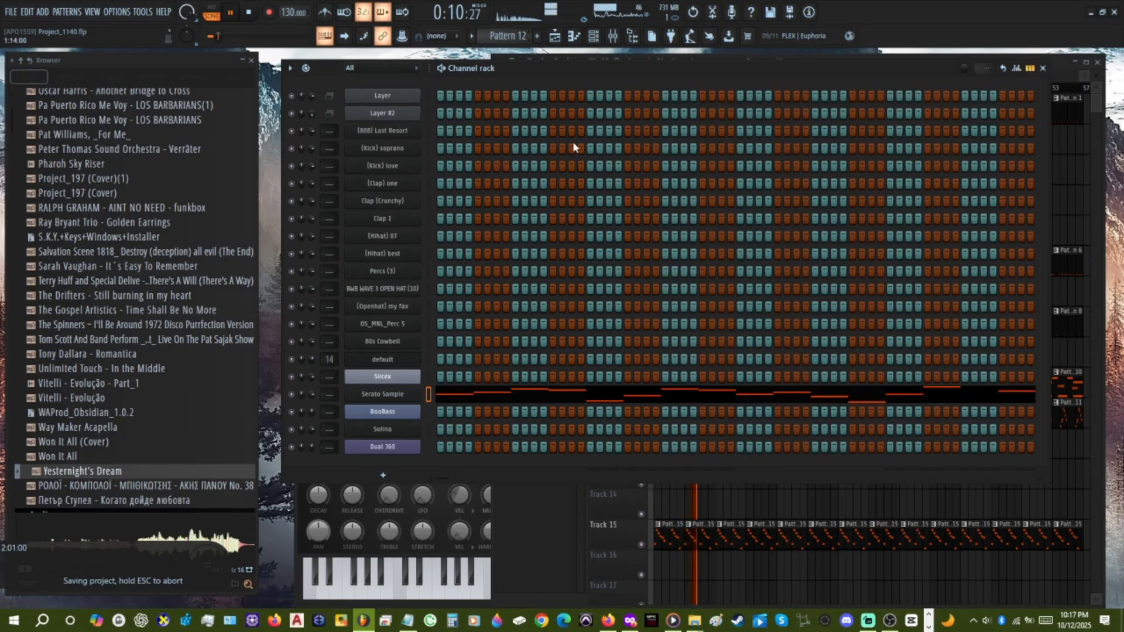
Fill playlist Track 12 with Pattern 12 clips from bar 9 through to bar 57.
{"action": "left_click", "coordinate": [753, 511]}
{"action": "mouse_move", "coordinate": [723, 452]}
{"action": "left_mouse_down"}
{"action": "mouse_move", "coordinate": [1054, 454]}
{"action": "mouse_move", "coordinate": [1041, 491]}
{"action": "left_mouse_up"}
{"action": "scroll", "coordinate": [749, 502], "scroll_direction": "down", "scroll_amount": 1}
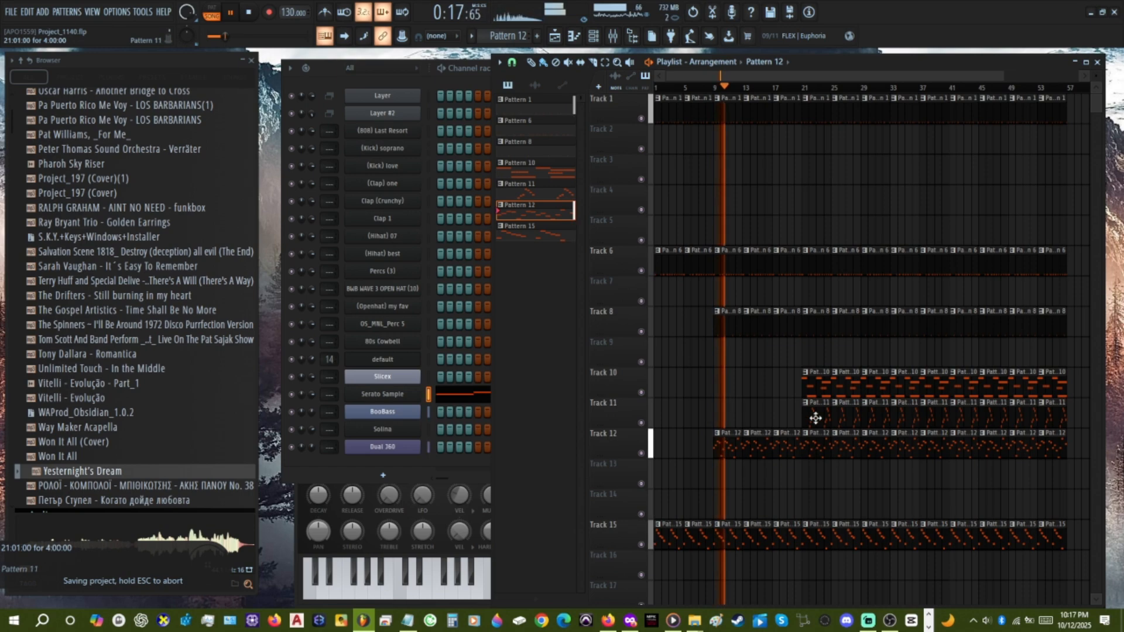
Add a Pattern 10 clip at bar 17 on Track 10 and pick the Pattern 11 clip on Track 11.
{"action": "left_click", "coordinate": [811, 380]}
{"action": "left_click", "coordinate": [786, 386]}
{"action": "left_click", "coordinate": [817, 410]}
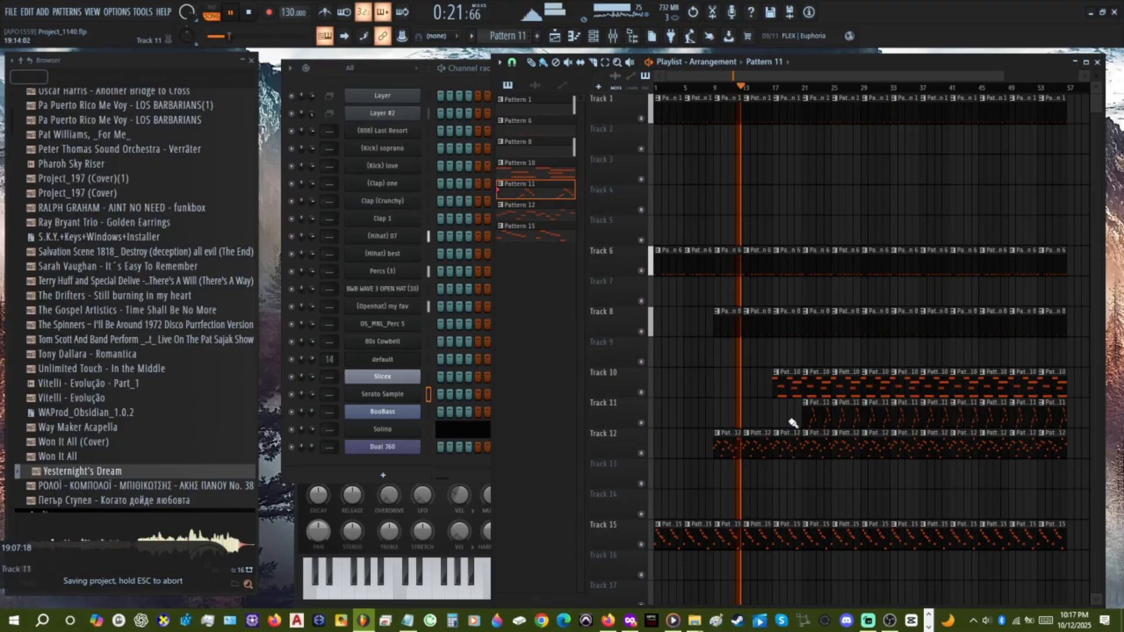
Extend the empty Pattern 3 to four bars and fill its (Clap) one row every 8 steps, starting on step 5.
{"action": "left_click", "coordinate": [429, 151]}
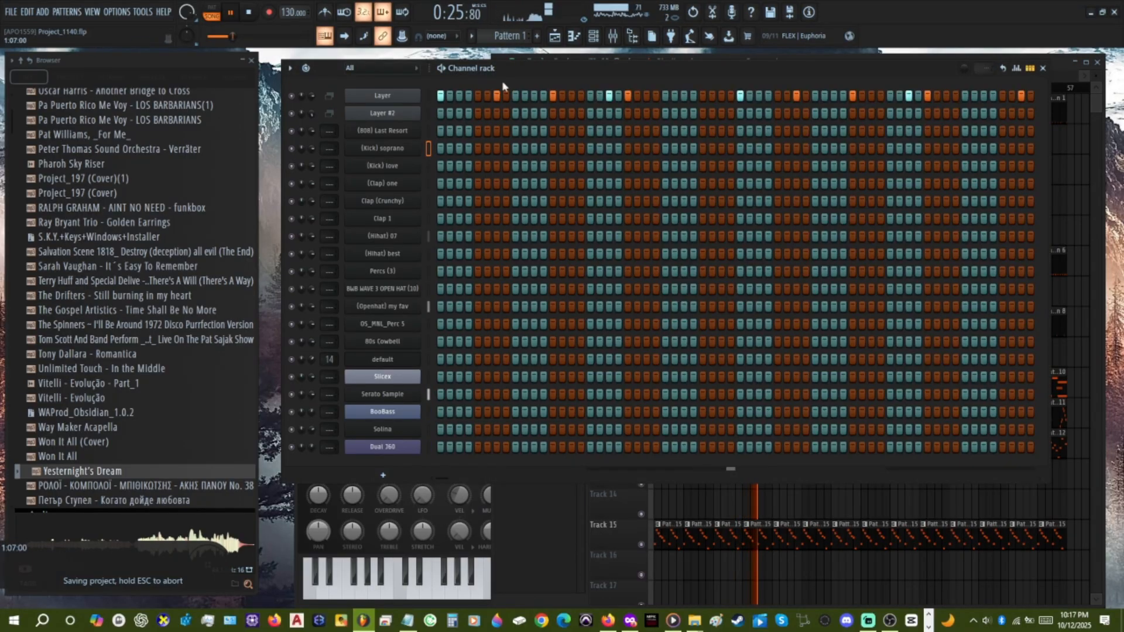
{"action": "scroll", "coordinate": [501, 41], "scroll_direction": "down", "scroll_amount": 1}
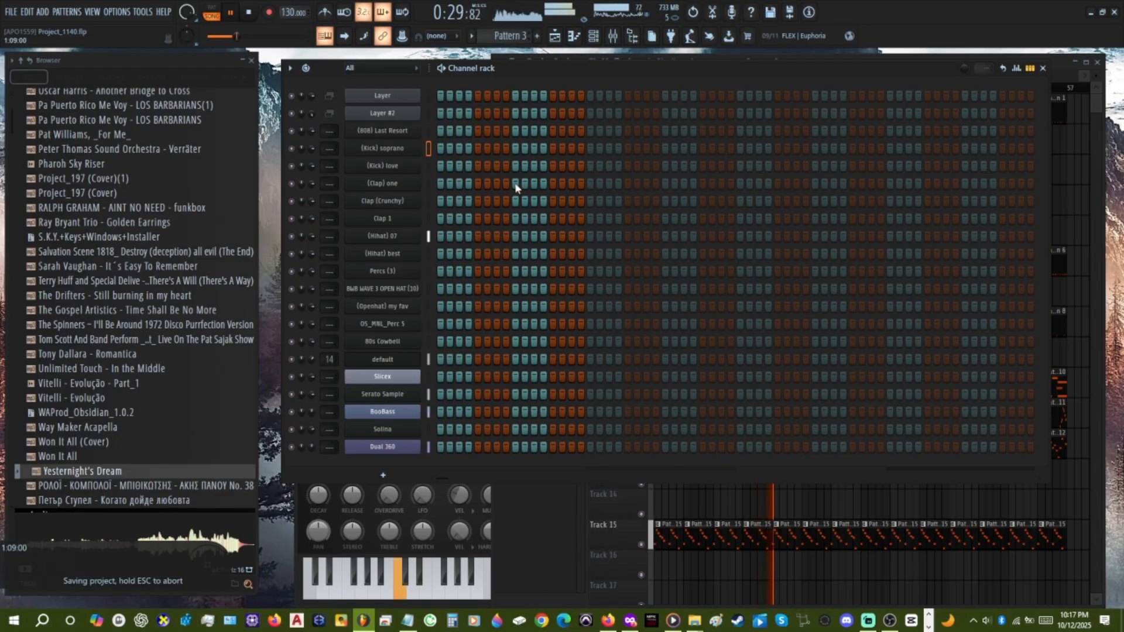
{"action": "key", "text": "space"}
{"action": "right_click", "coordinate": [405, 183]}
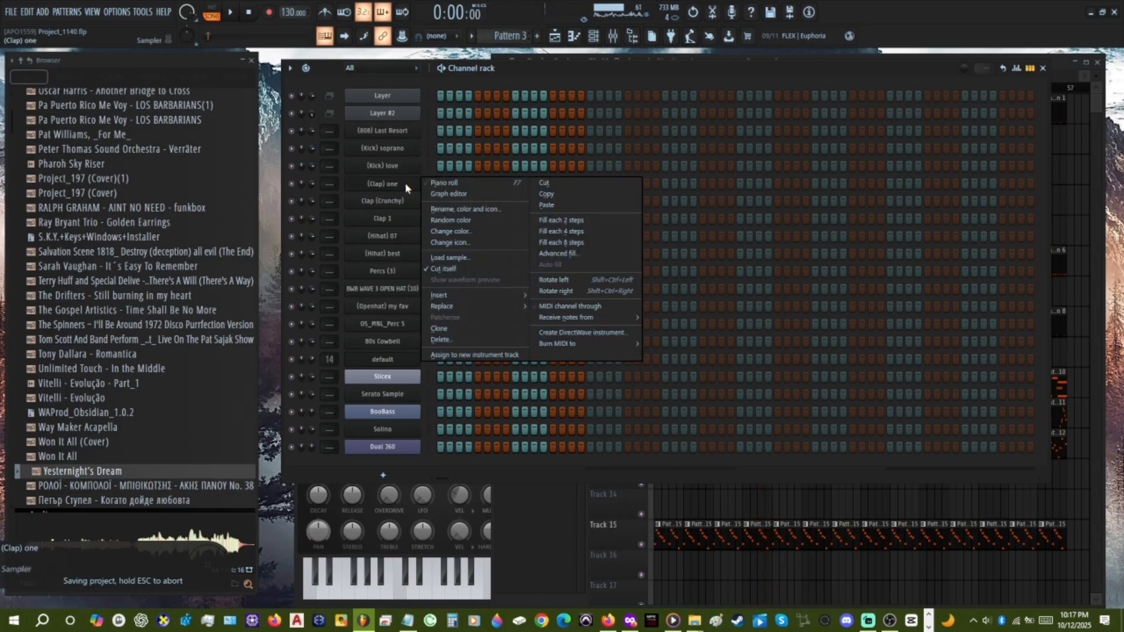
{"action": "left_click", "coordinate": [591, 232]}
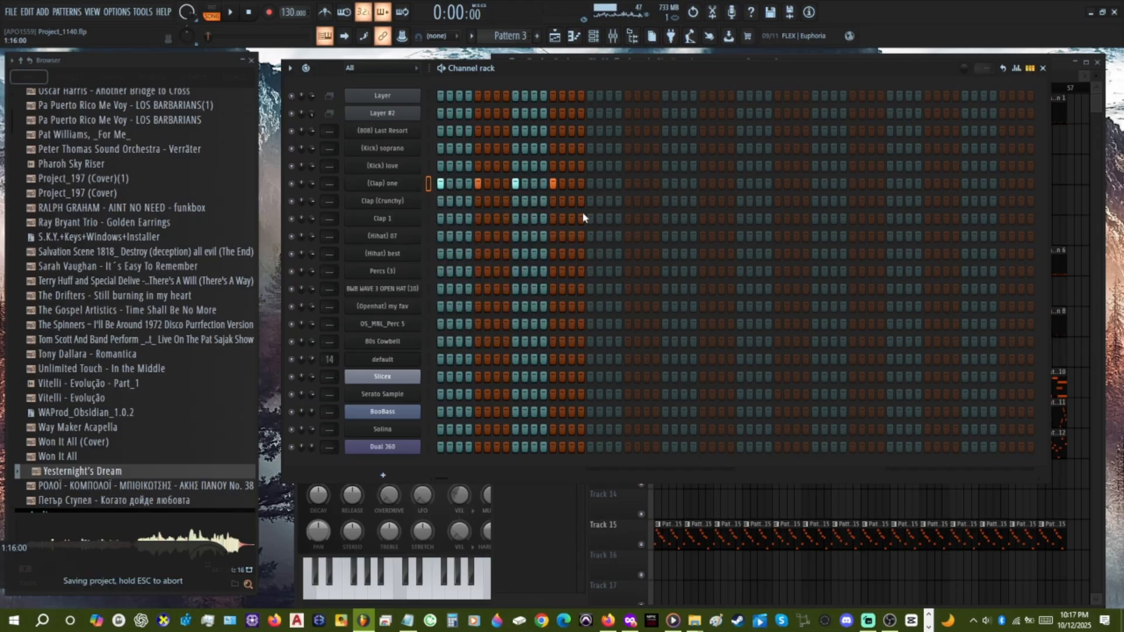
{"action": "left_click", "coordinate": [984, 184]}
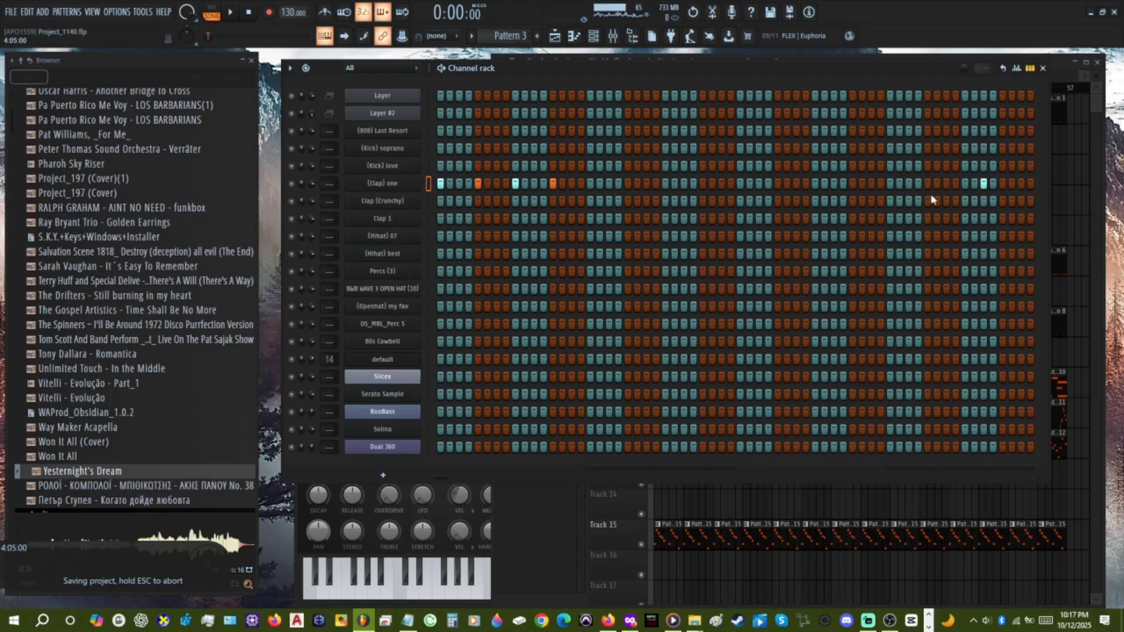
{"action": "right_click", "coordinate": [385, 188]}
{"action": "left_click", "coordinate": [567, 242]}
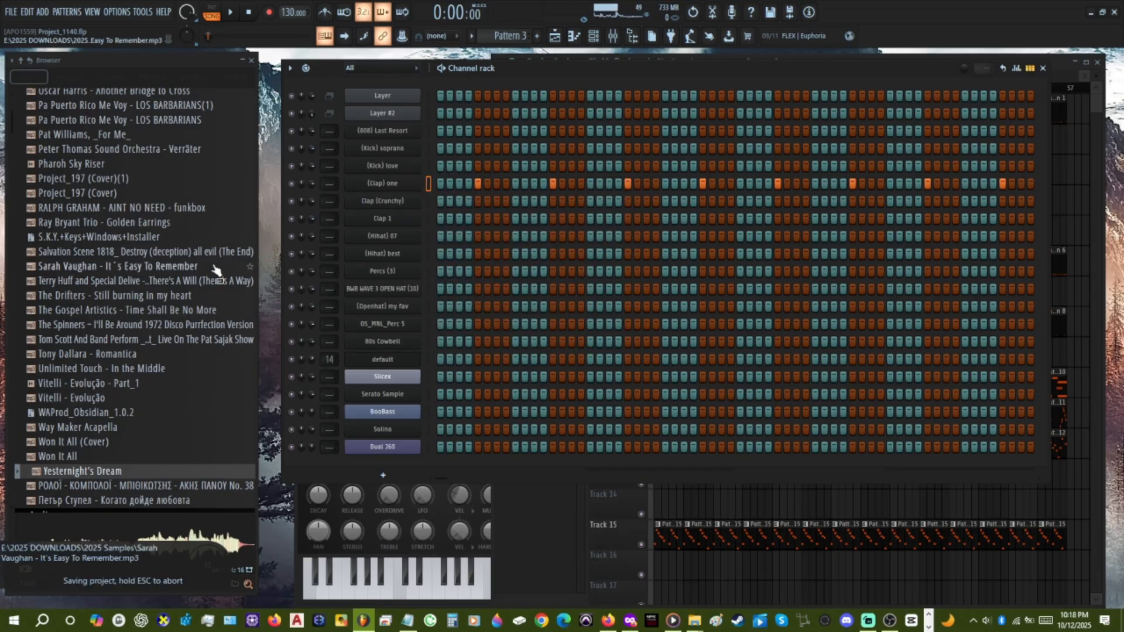
Replace the (Clap) one channel's sound with 9th_Wonder_Snare_1_1009937 from the 9th-wonder-classic-soul-pack in FL CLOUD Sounds.
{"action": "scroll", "coordinate": [99, 335], "scroll_direction": "up", "scroll_amount": 12}
{"action": "scroll", "coordinate": [98, 335], "scroll_direction": "up", "scroll_amount": 1}
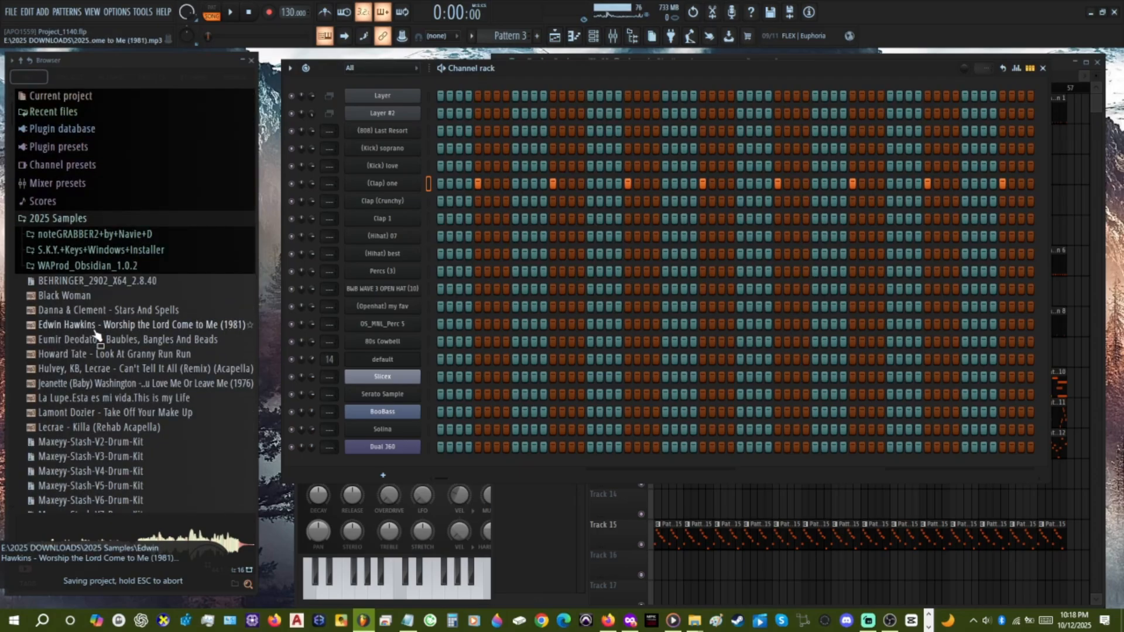
{"action": "scroll", "coordinate": [96, 335], "scroll_direction": "down", "scroll_amount": 15}
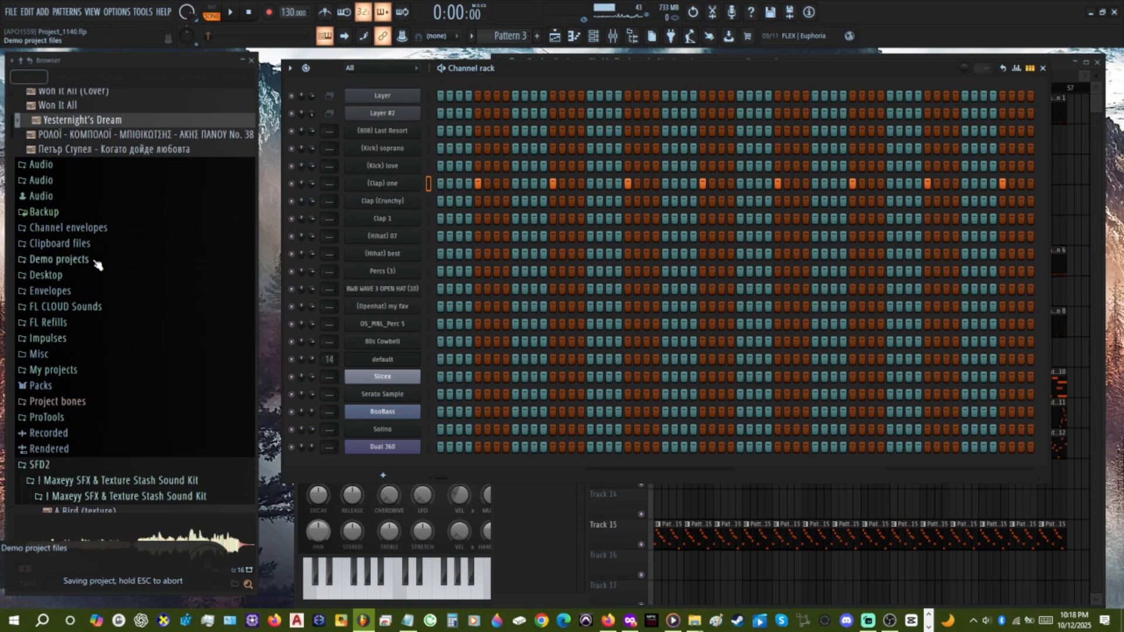
{"action": "left_click", "coordinate": [113, 307]}
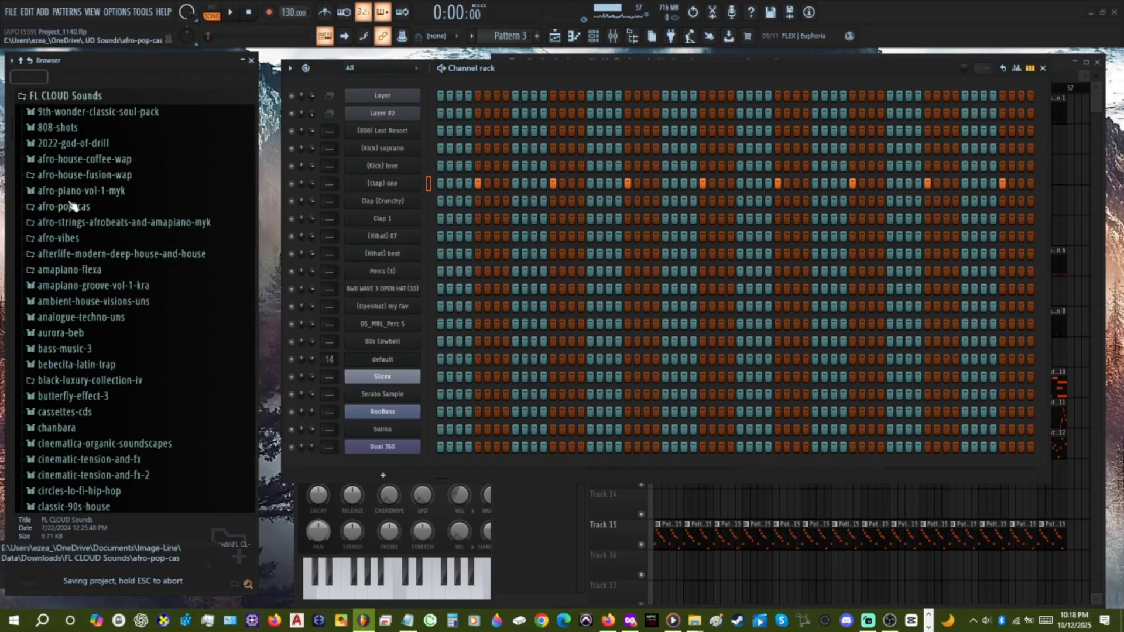
{"action": "scroll", "coordinate": [72, 204], "scroll_direction": "up", "scroll_amount": 5}
{"action": "scroll", "coordinate": [112, 200], "scroll_direction": "down", "scroll_amount": 15}
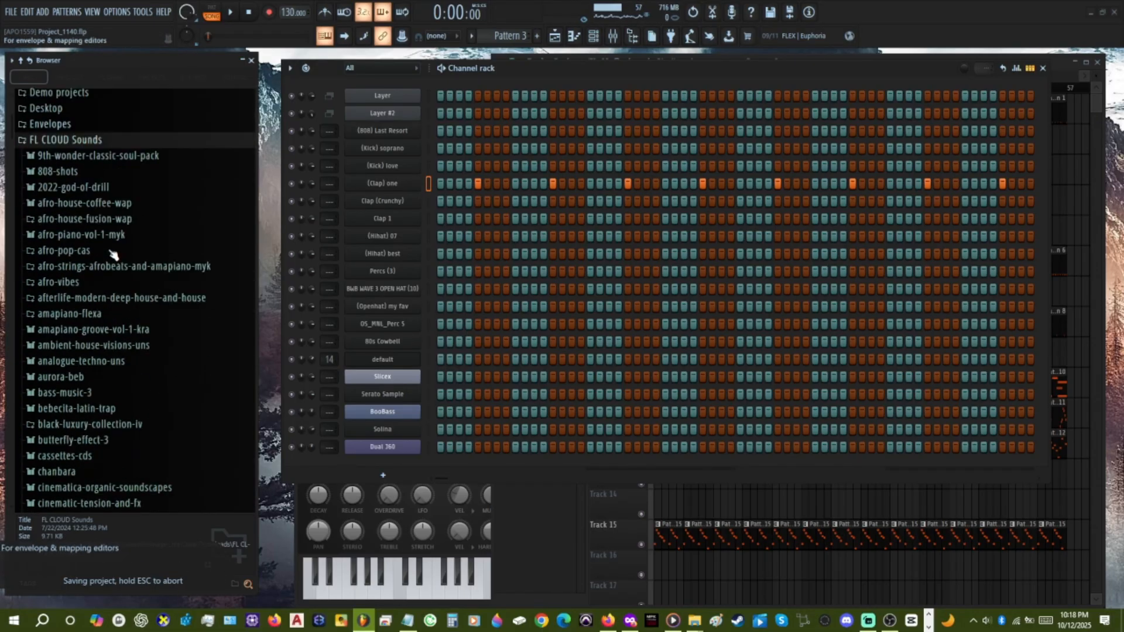
{"action": "scroll", "coordinate": [117, 246], "scroll_direction": "up", "scroll_amount": 15}
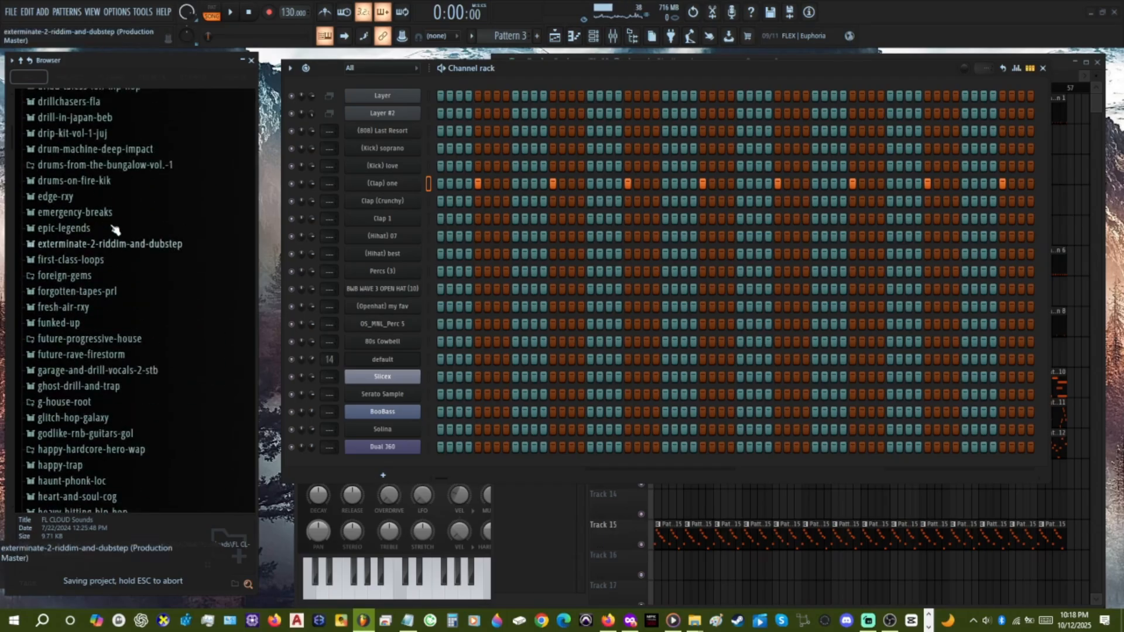
{"action": "scroll", "coordinate": [117, 234], "scroll_direction": "up", "scroll_amount": 4}
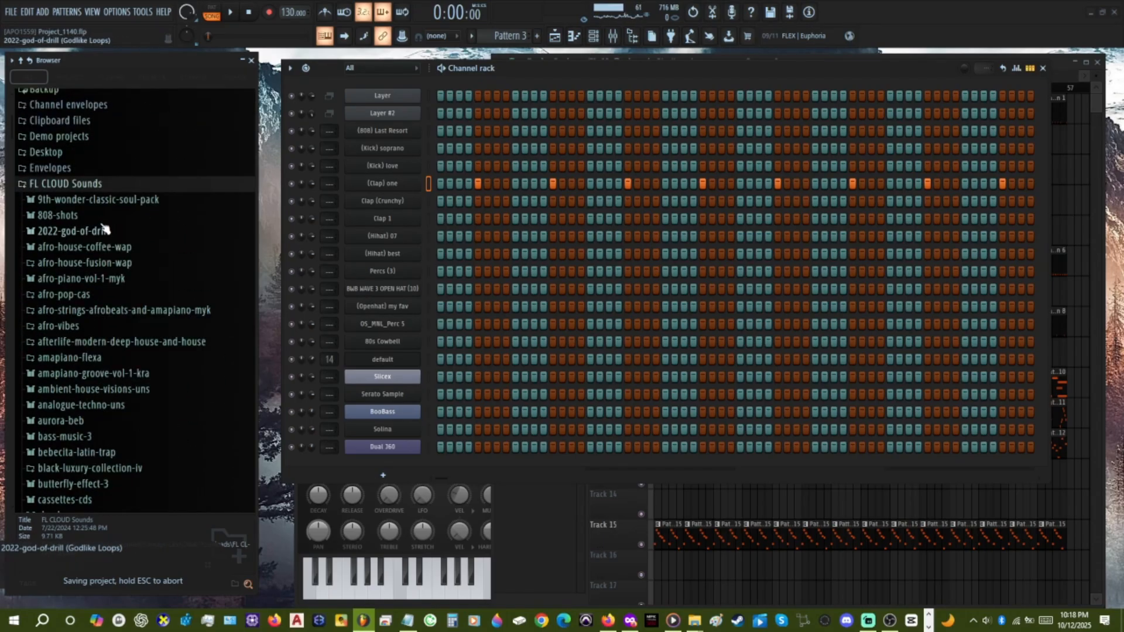
{"action": "left_click", "coordinate": [107, 202]}
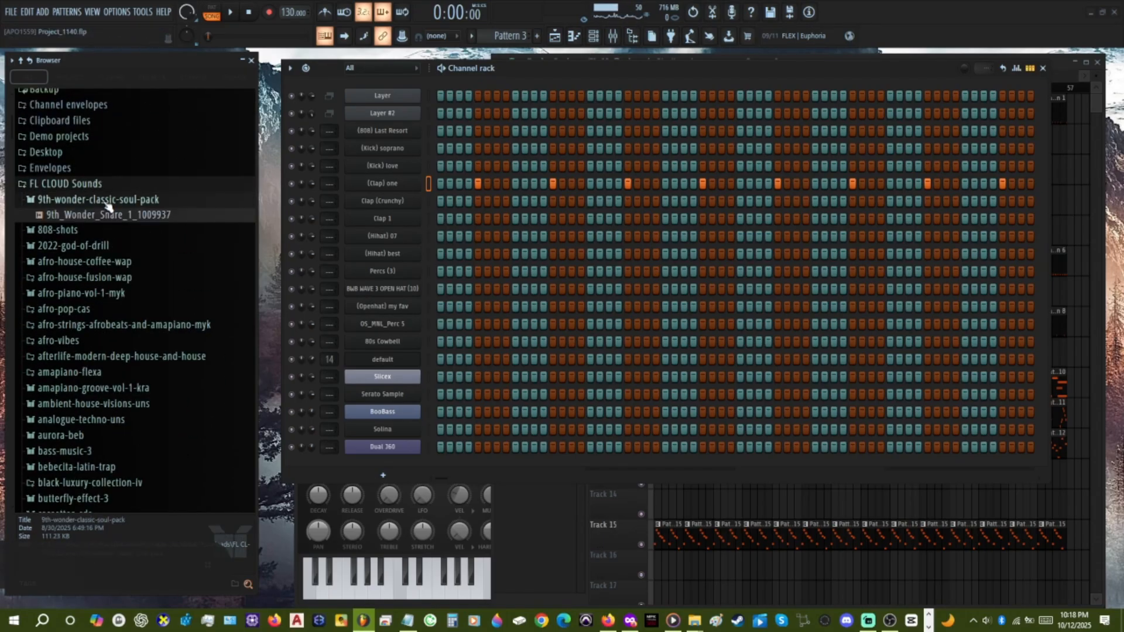
{"action": "left_click", "coordinate": [108, 214]}
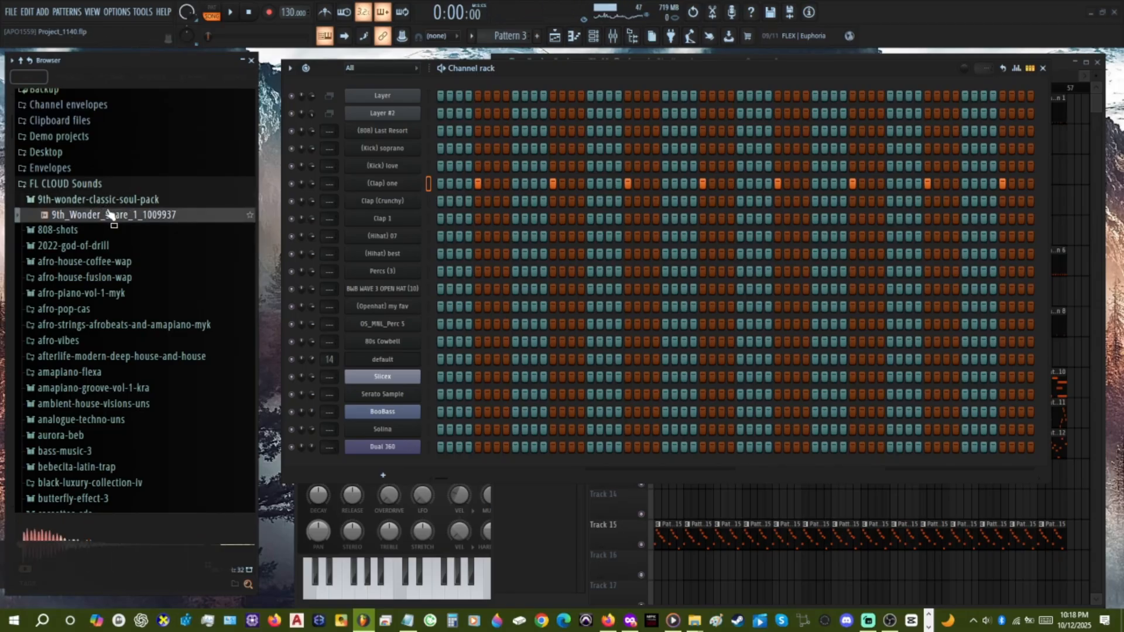
{"action": "left_click_drag", "start_coordinate": [110, 214], "coordinate": [382, 183]}
{"action": "left_click", "coordinate": [111, 185]}
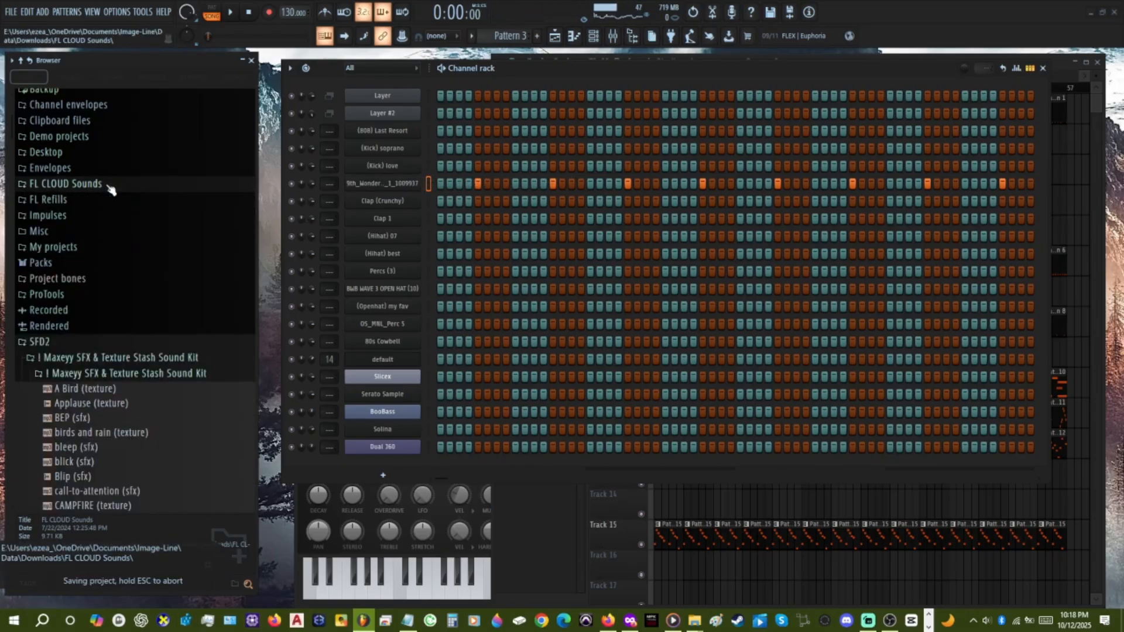
Fill playlist Track 3 with Pattern 3 clips from bar 9 to bar 57 during playback, select Pattern 1 and save the project.
{"action": "key", "text": "space"}
{"action": "left_click", "coordinate": [758, 602]}
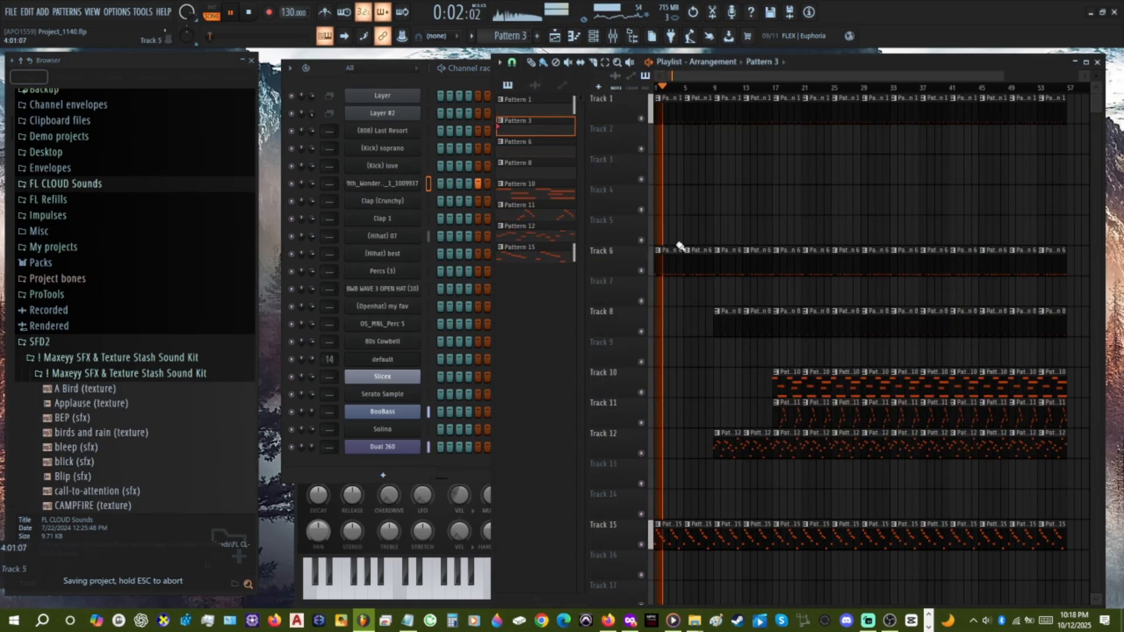
{"action": "left_click_drag", "start_coordinate": [718, 168], "coordinate": [1068, 172]}
{"action": "left_click_drag", "start_coordinate": [1006, 211], "coordinate": [999, 204]}
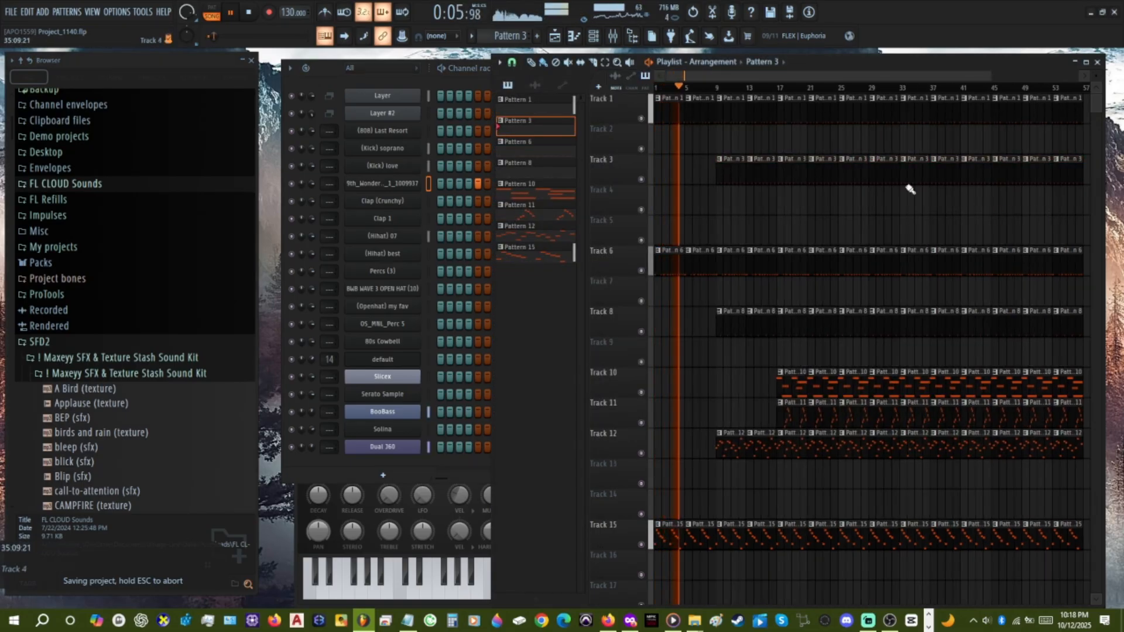
{"action": "key", "text": "ctrl+s"}
{"action": "left_click", "coordinate": [671, 109]}
{"action": "key", "text": "ctrl+s"}
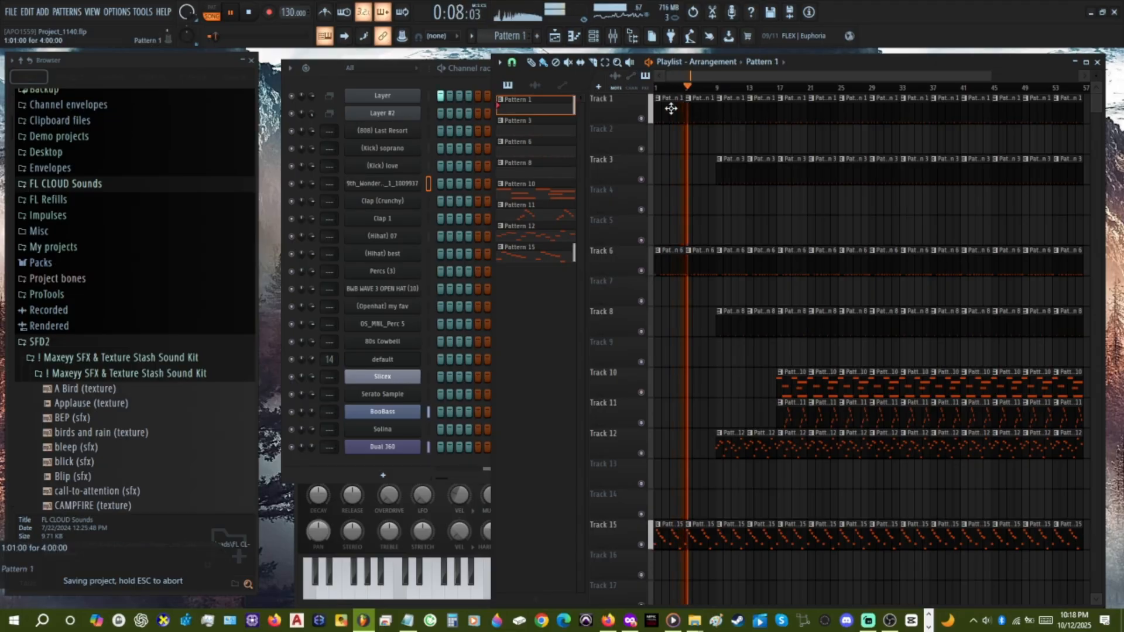
Adjust the system volume while the arrangement plays, settling at 10.
{"action": "key", "text": "XF86AudioRaiseVolume"}
{"action": "key", "text": "XF86AudioRaiseVolume"}
{"action": "key", "text": "XF86AudioRaiseVolume"}
{"action": "key", "text": "XF86AudioRaiseVolume"}
{"action": "key", "text": "XF86AudioRaiseVolume"}
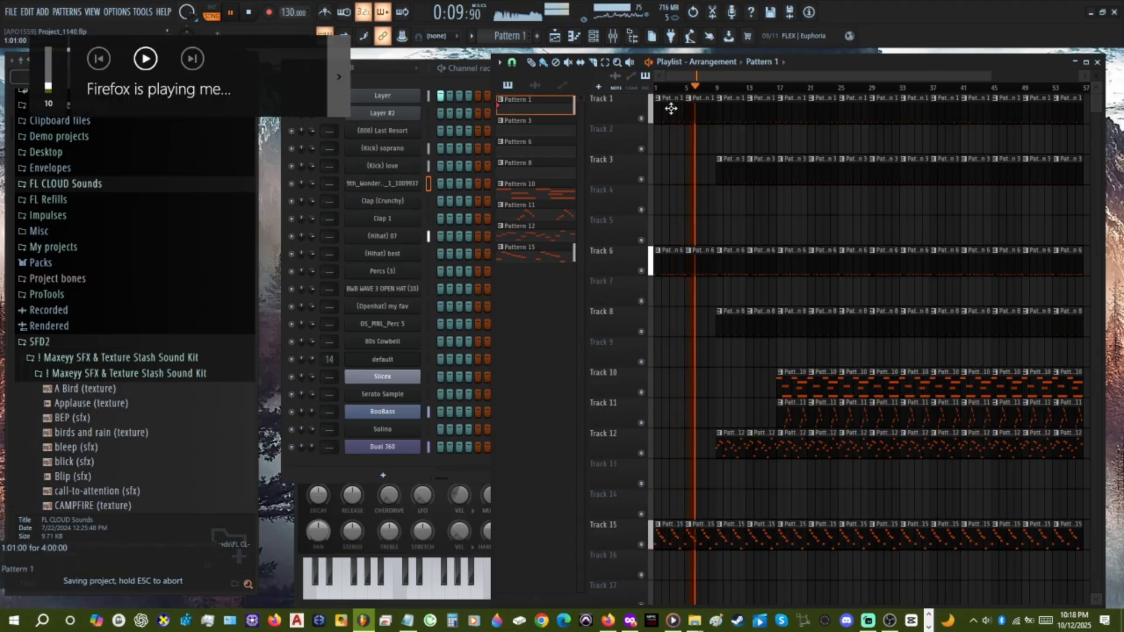
{"action": "key", "text": "XF86AudioRaiseVolume"}
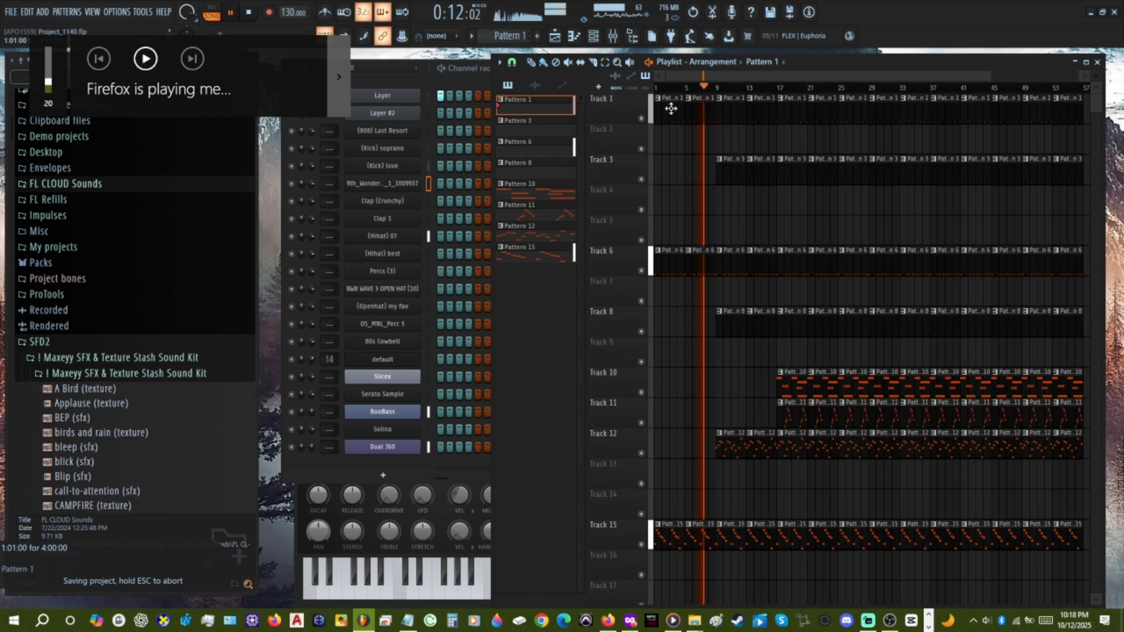
{"action": "key", "text": "XF86AudioLowerVolume"}
{"action": "key", "text": "XF86AudioLowerVolume"}
{"action": "key", "text": "XF86AudioLowerVolume"}
{"action": "key", "text": "XF86AudioLowerVolume"}
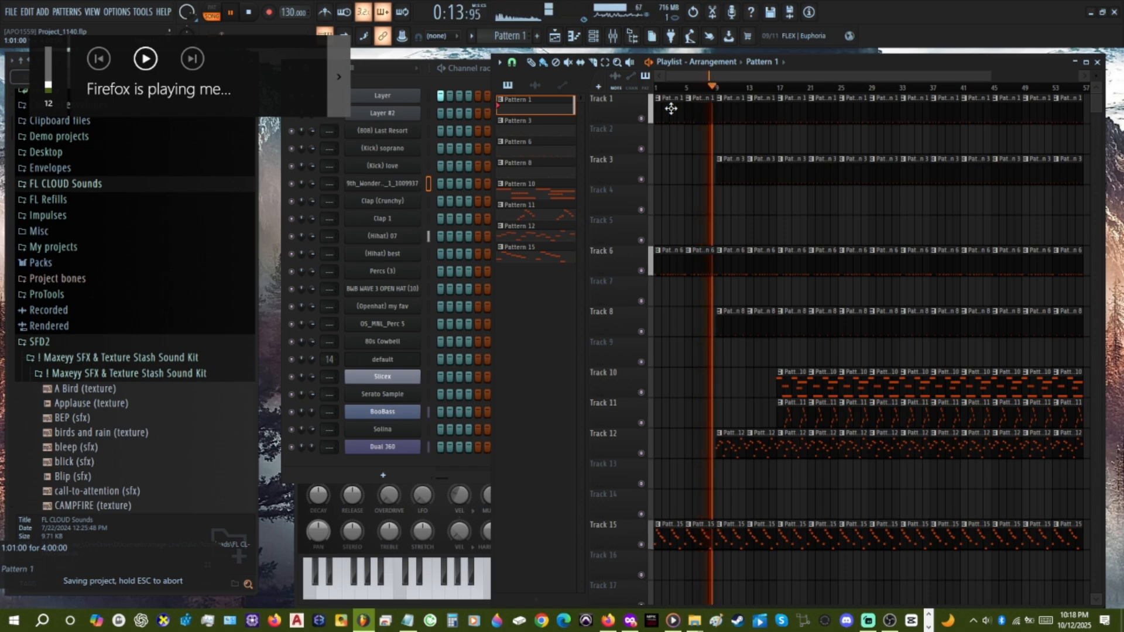
{"action": "key", "text": "XF86AudioLowerVolume"}
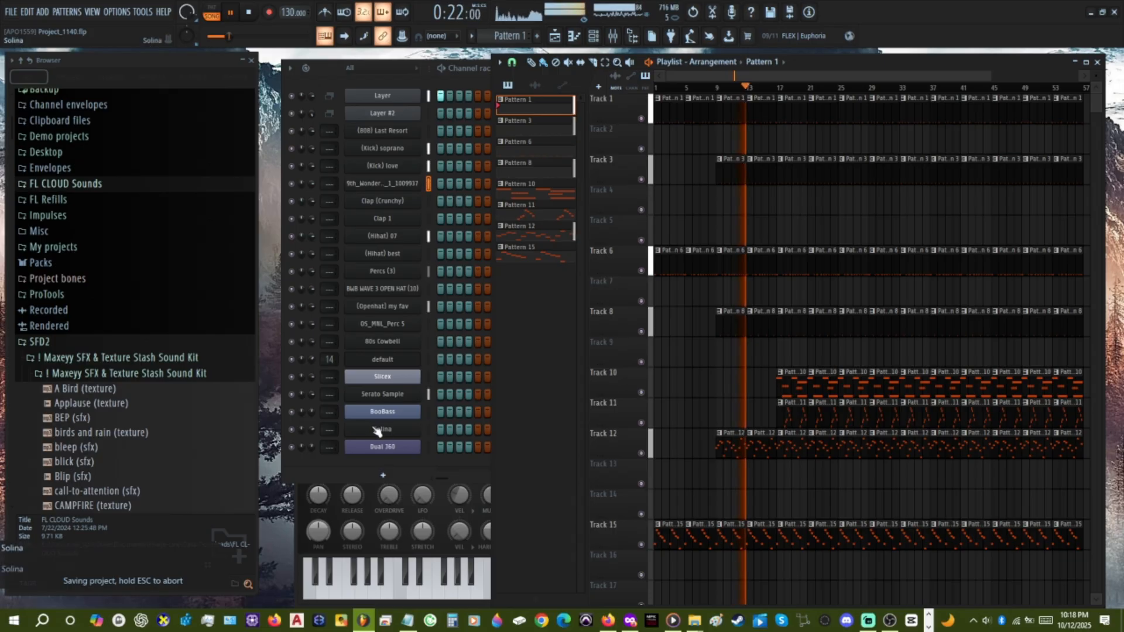
{"action": "key", "text": "XF86AudioRaiseVolume"}
Reorder the channel rack, moving BooBass to the end and Solina directly above Slicex.
{"action": "left_click_drag", "start_coordinate": [384, 413], "coordinate": [385, 452]}
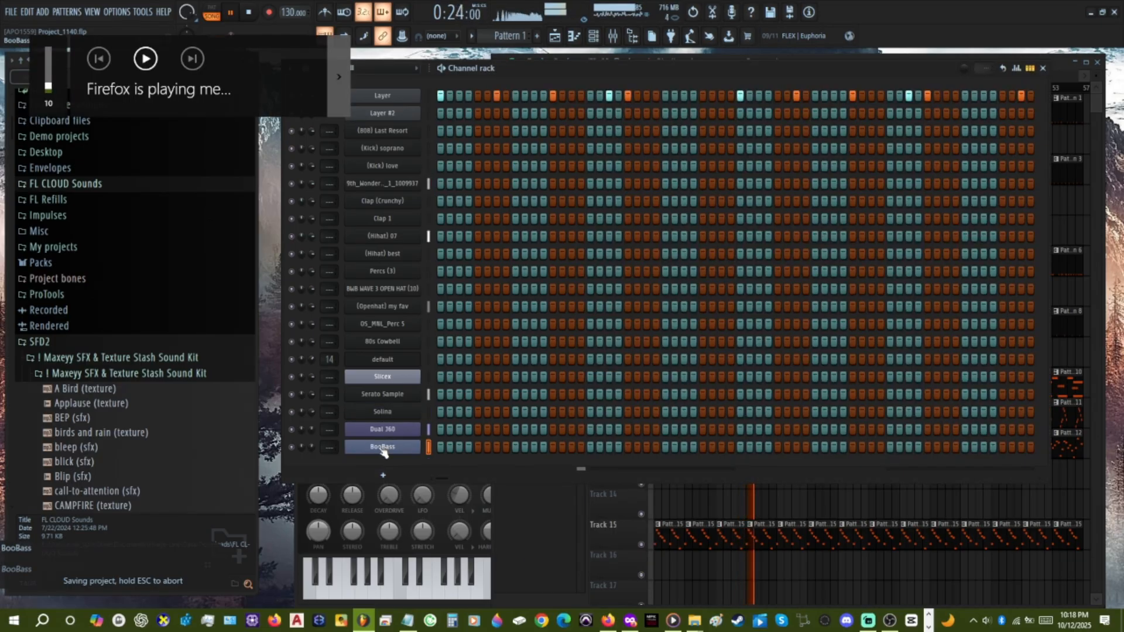
{"action": "left_click_drag", "start_coordinate": [387, 399], "coordinate": [385, 383]}
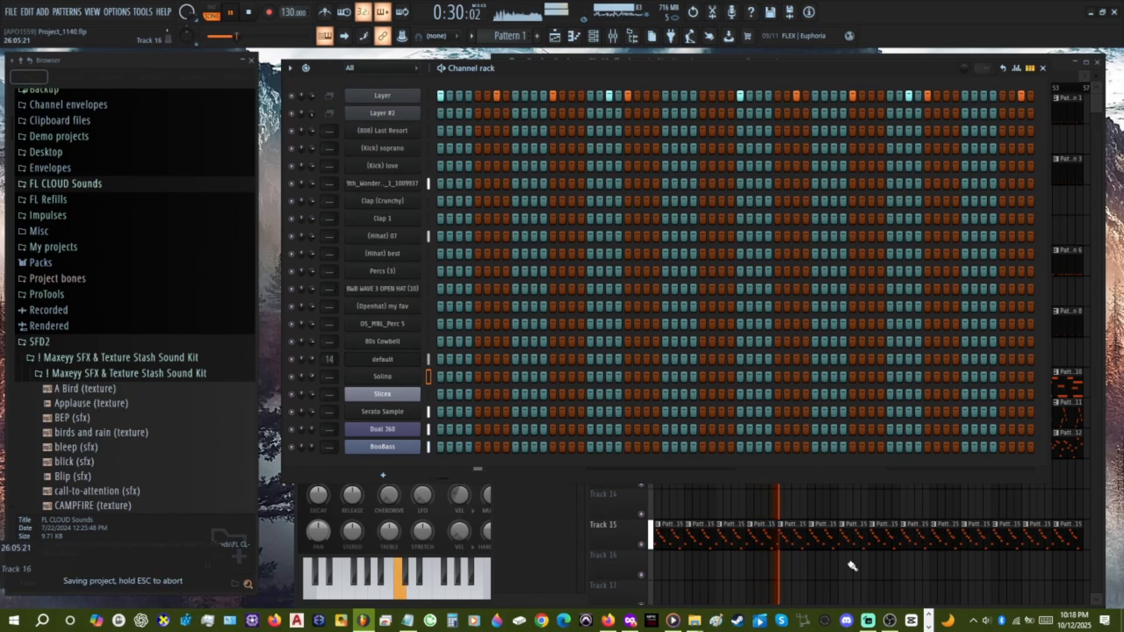
Select the Pattern 10 clip on Track 10 and lower the Solina channel volume to 53%.
{"action": "right_click", "coordinate": [708, 497]}
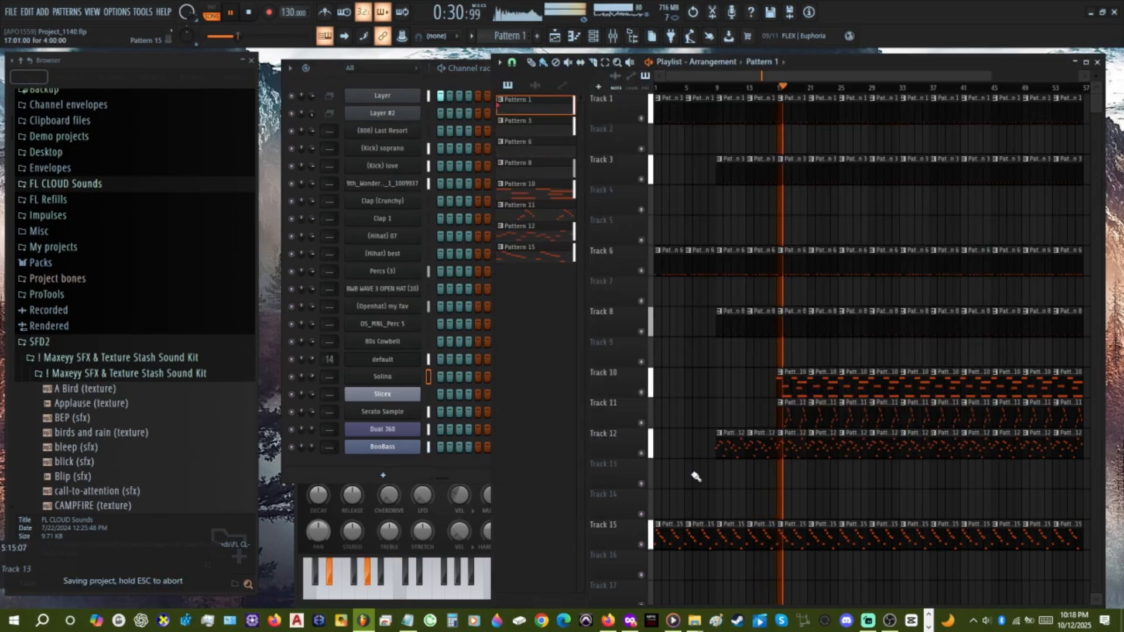
{"action": "left_click", "coordinate": [543, 212]}
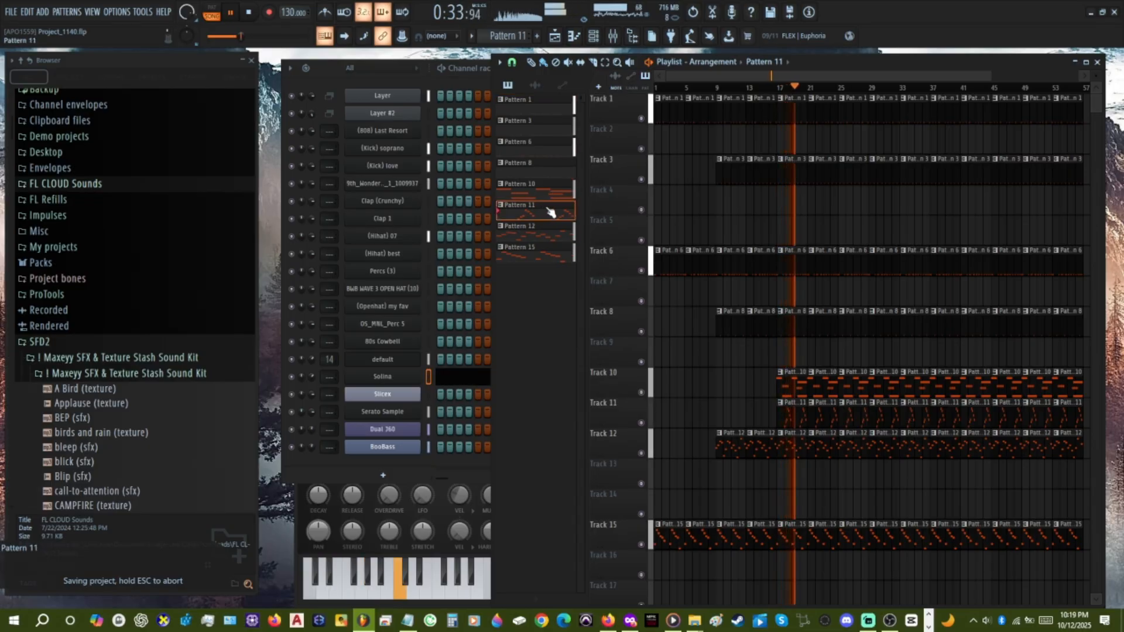
{"action": "left_click", "coordinate": [794, 385]}
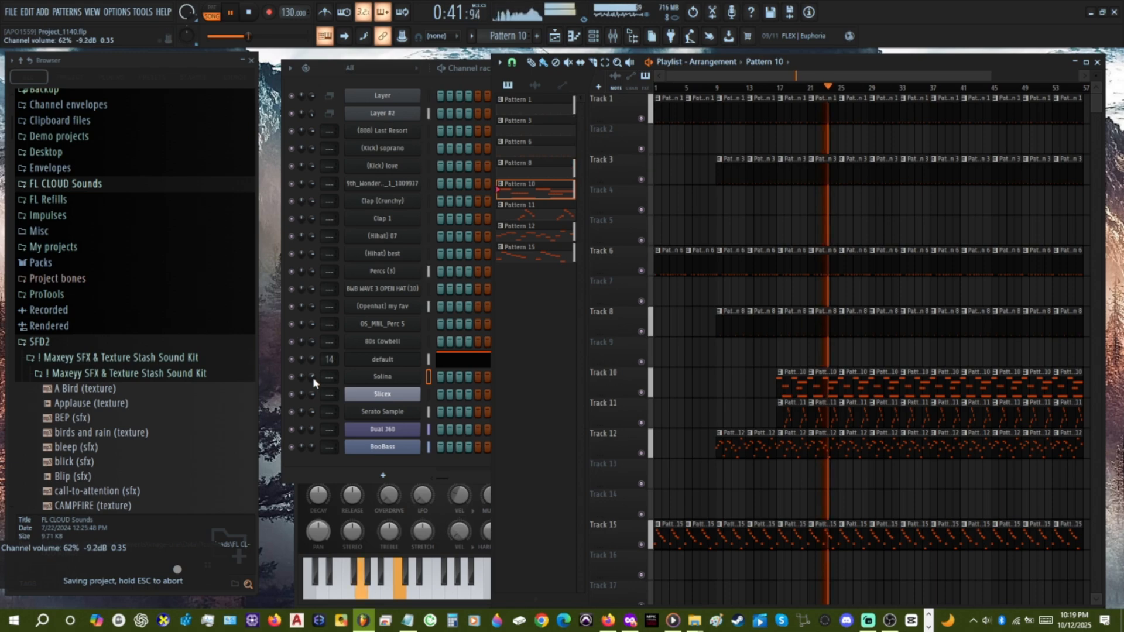
{"action": "scroll", "coordinate": [312, 377], "scroll_direction": "down", "scroll_amount": 5}
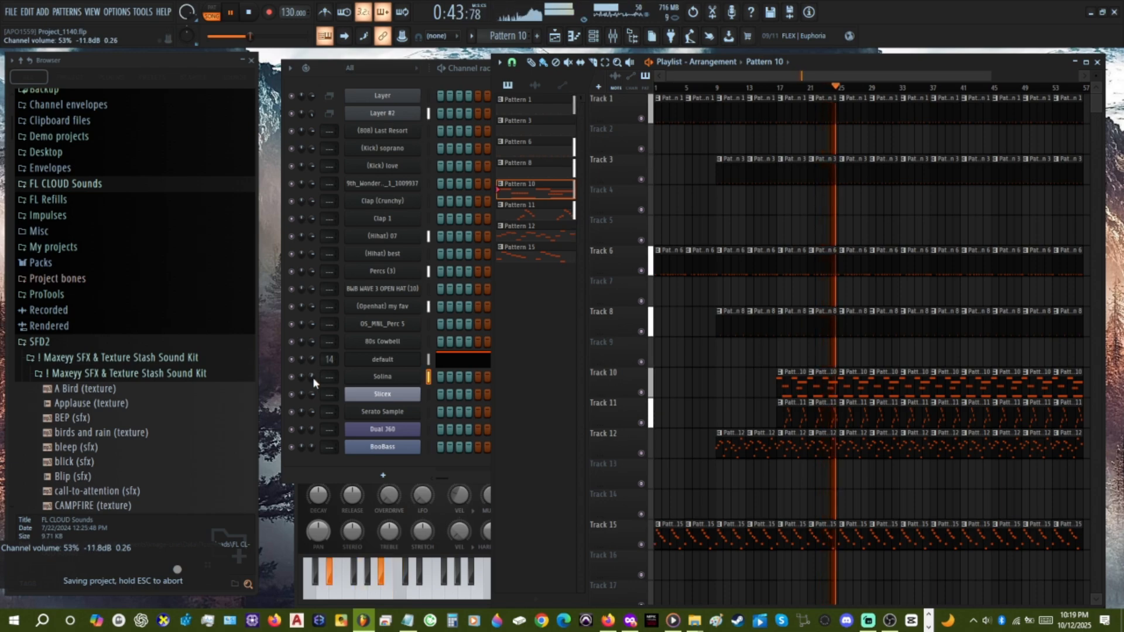
Delete the Track 10 Pattern 10 clips from bar 25 to 41 and from bar 49 to 57, and save the project.
{"action": "right_click", "coordinate": [854, 387]}
{"action": "right_click", "coordinate": [885, 386]}
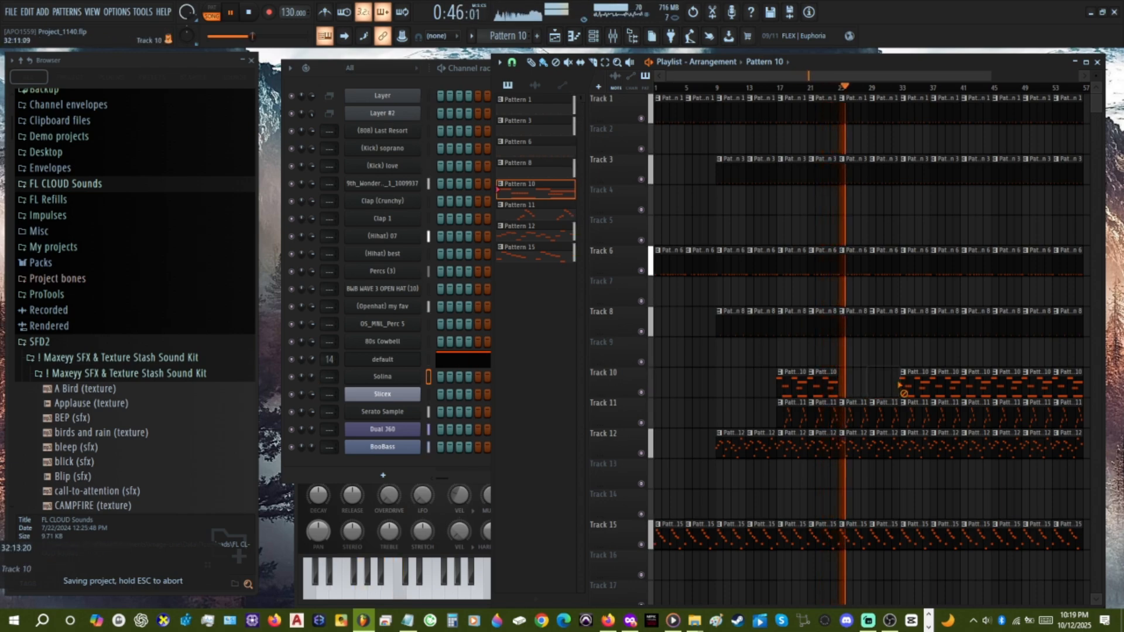
{"action": "right_click", "coordinate": [915, 386]}
{"action": "right_click", "coordinate": [935, 387]}
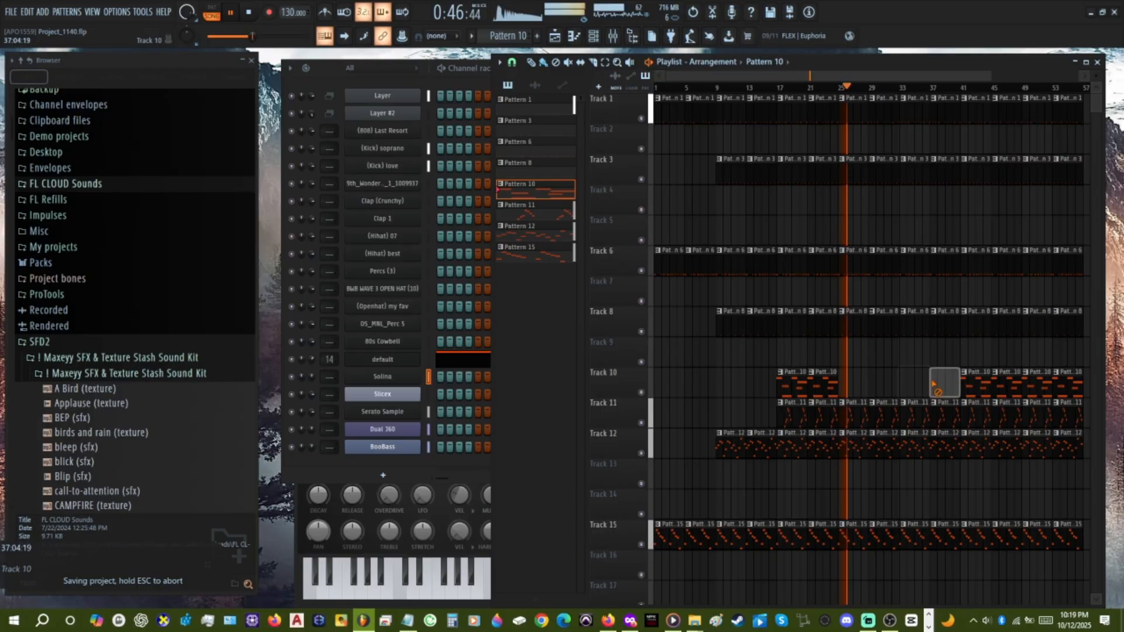
{"action": "right_click", "coordinate": [1036, 386]}
{"action": "right_click", "coordinate": [1062, 387]}
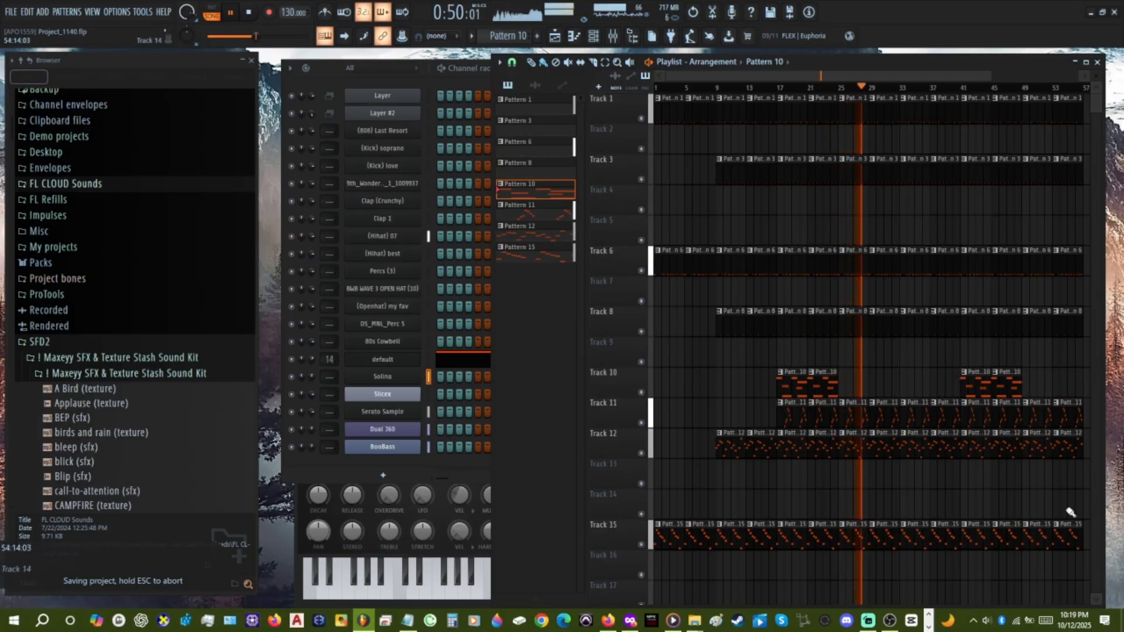
{"action": "scroll", "coordinate": [955, 478], "scroll_direction": "down", "scroll_amount": 1}
{"action": "key", "text": "ctrl+s"}
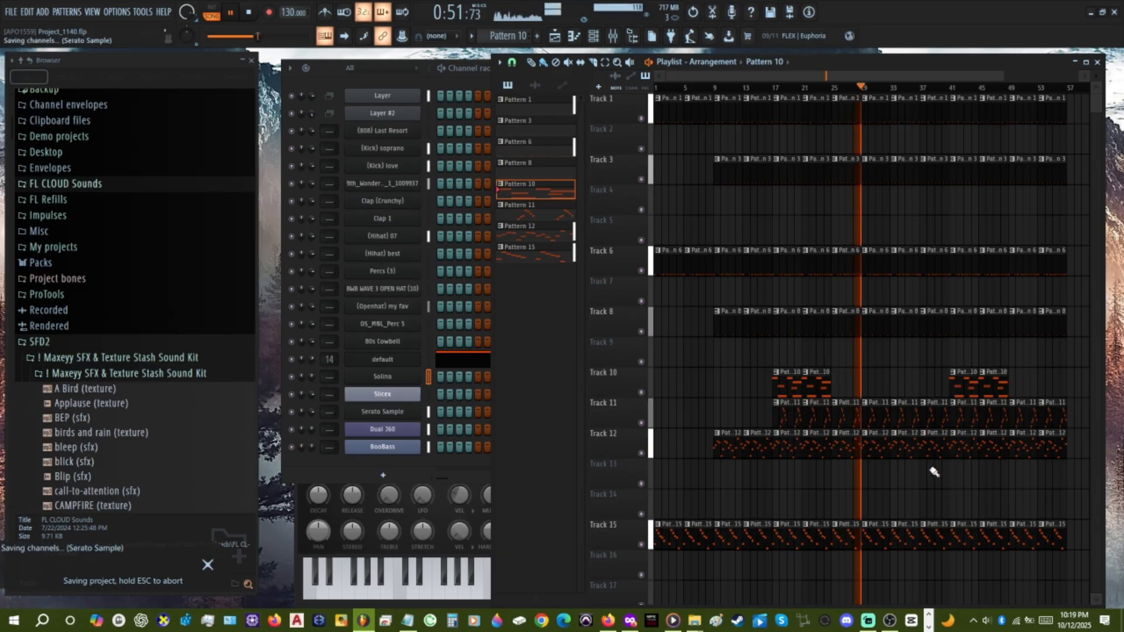
Select Pattern 1, check the recording in Streamlabs Desktop, and return to FL Studio to save the project.
{"action": "left_click", "coordinate": [666, 108]}
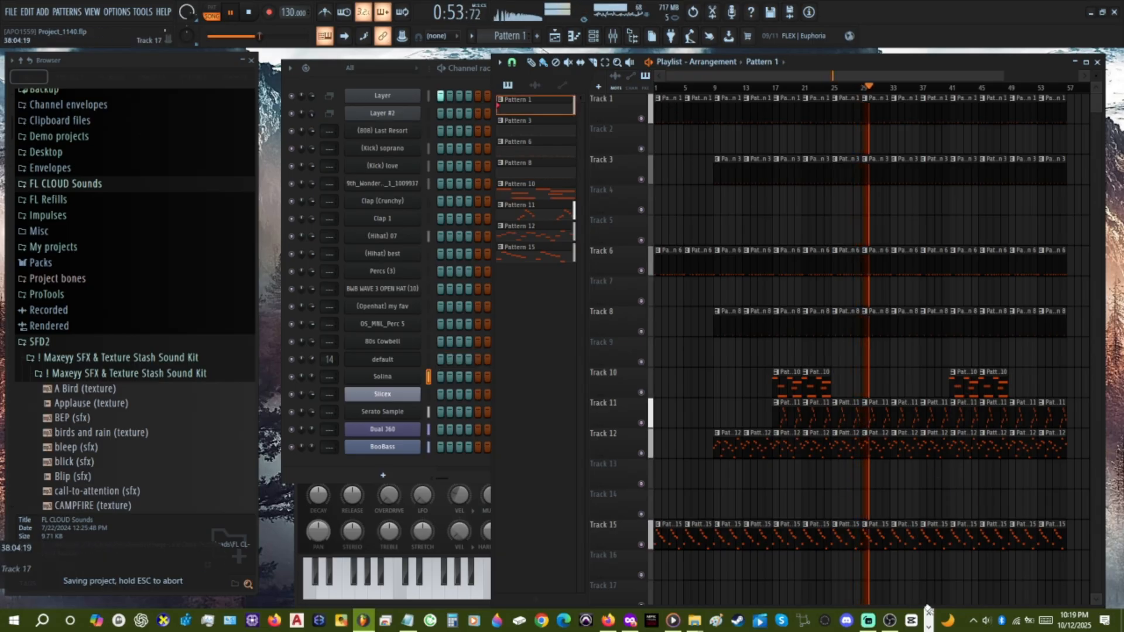
{"action": "left_click", "coordinate": [868, 621]}
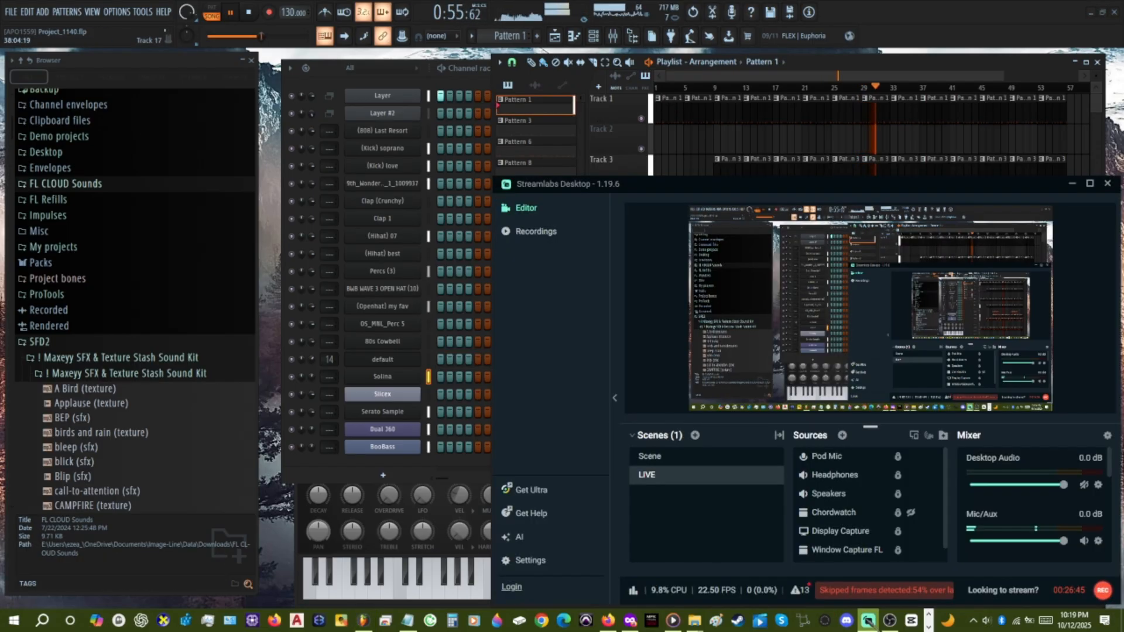
{"action": "left_click", "coordinate": [869, 621]}
{"action": "key", "text": "ctrl+s"}
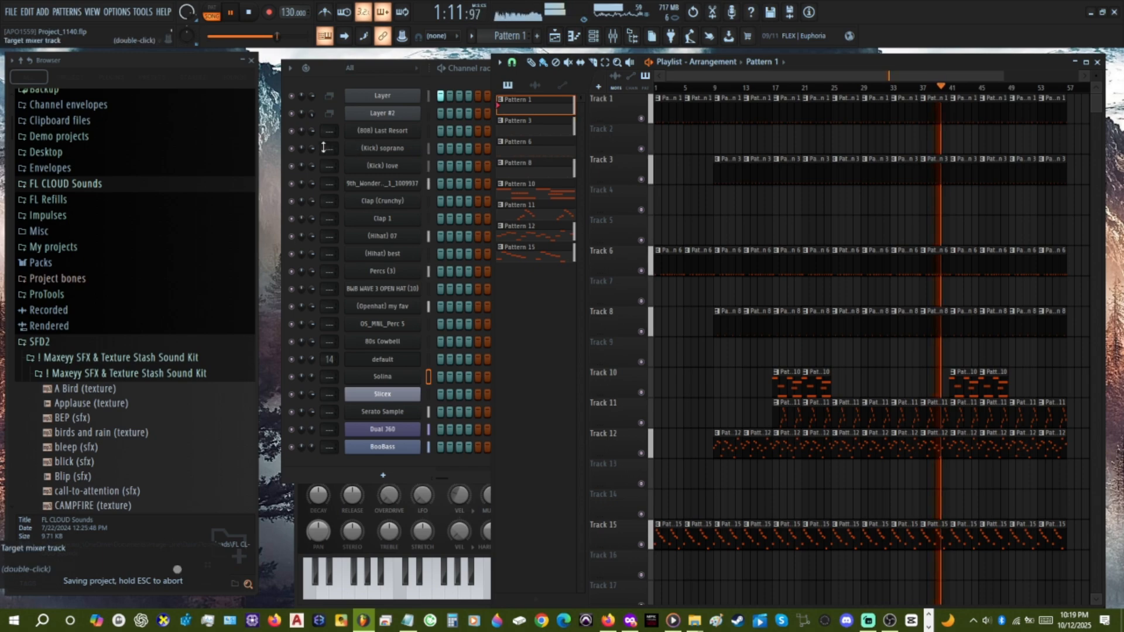
Route (Kick) soprano to mixer Insert 3 and (Kick) love to Insert 4, and open the mixer at Insert 3.
{"action": "scroll", "coordinate": [321, 149], "scroll_direction": "up", "scroll_amount": 4}
{"action": "scroll", "coordinate": [322, 162], "scroll_direction": "up", "scroll_amount": 4}
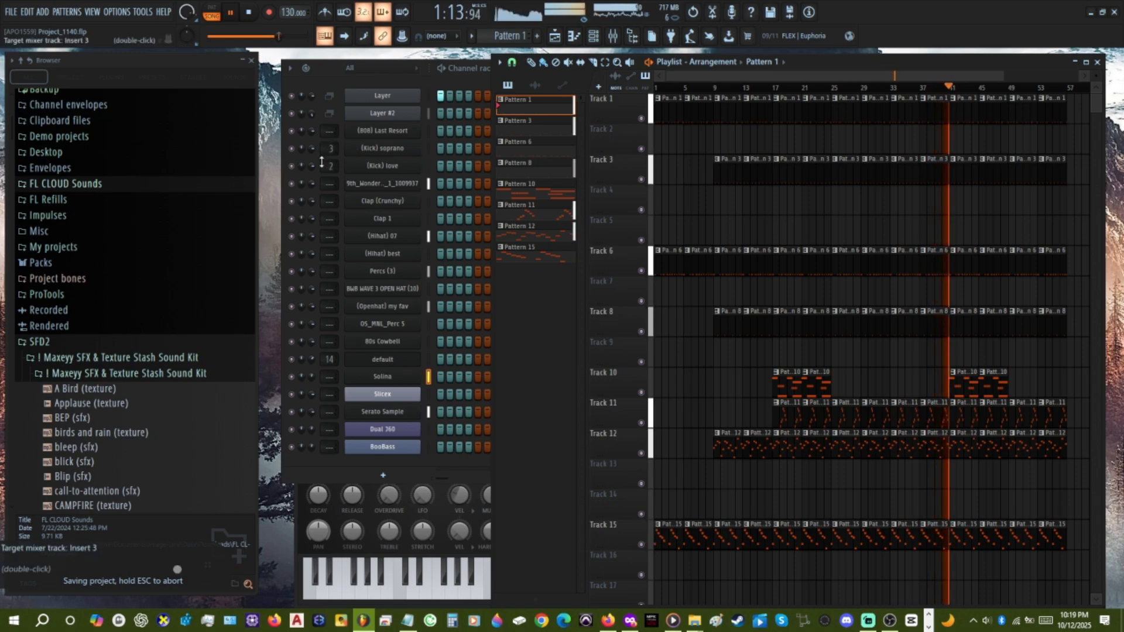
{"action": "double_click", "coordinate": [330, 148]}
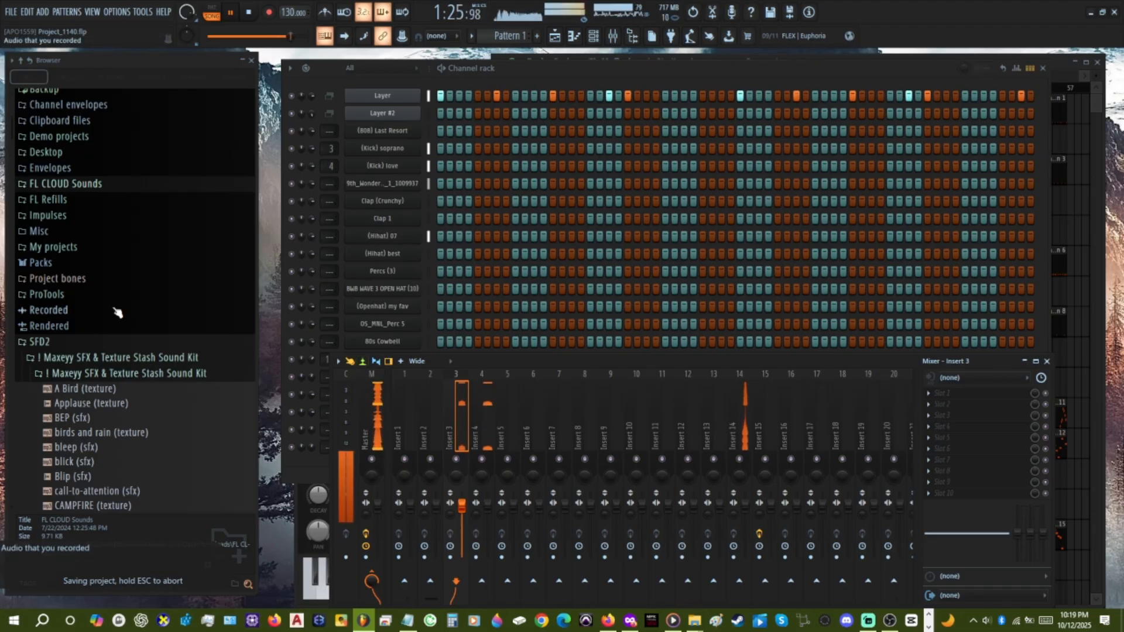
Preview the GUNSHOTS, Hyena and lamborghini samples from the Maxeyy SFX & Texture Stash Sound Kit.
{"action": "scroll", "coordinate": [135, 343], "scroll_direction": "down", "scroll_amount": 8}
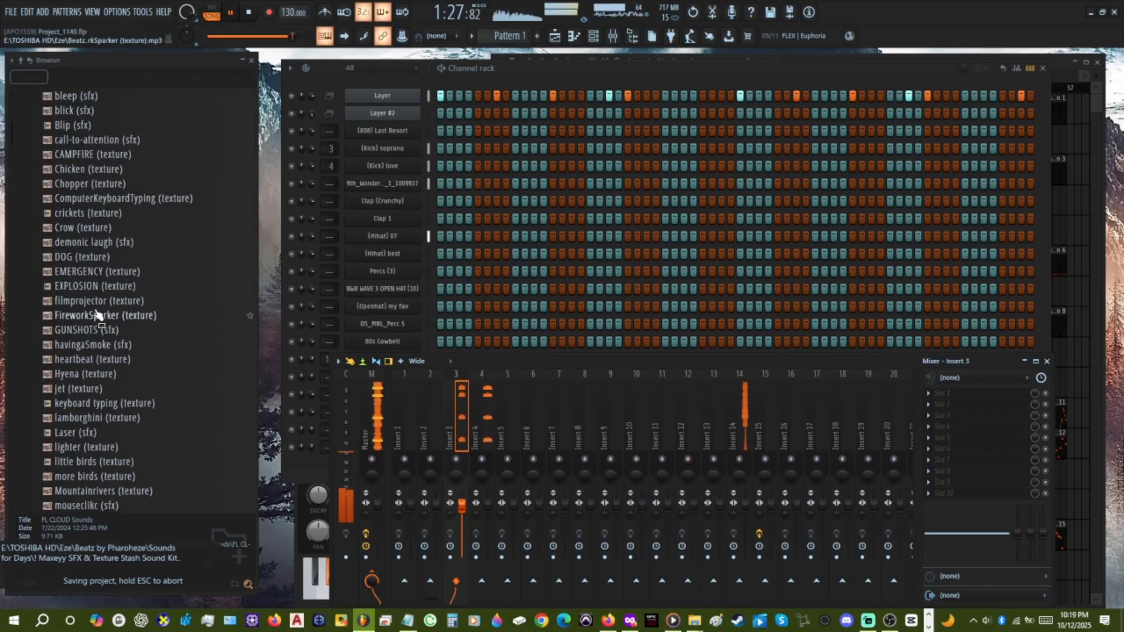
{"action": "left_click", "coordinate": [88, 330]}
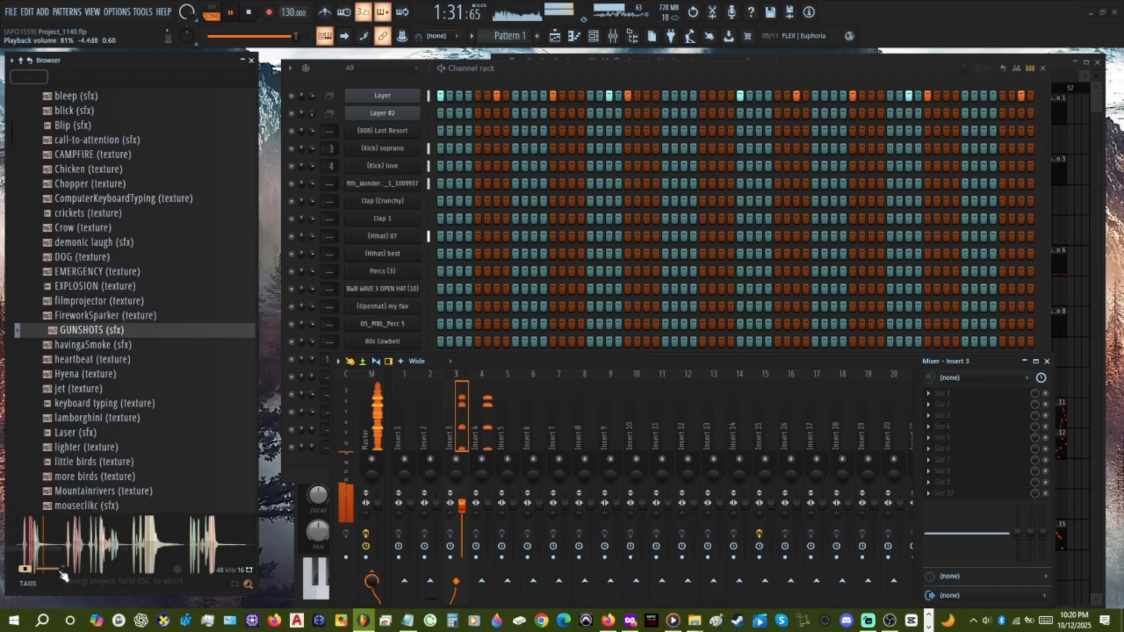
{"action": "left_click", "coordinate": [97, 377]}
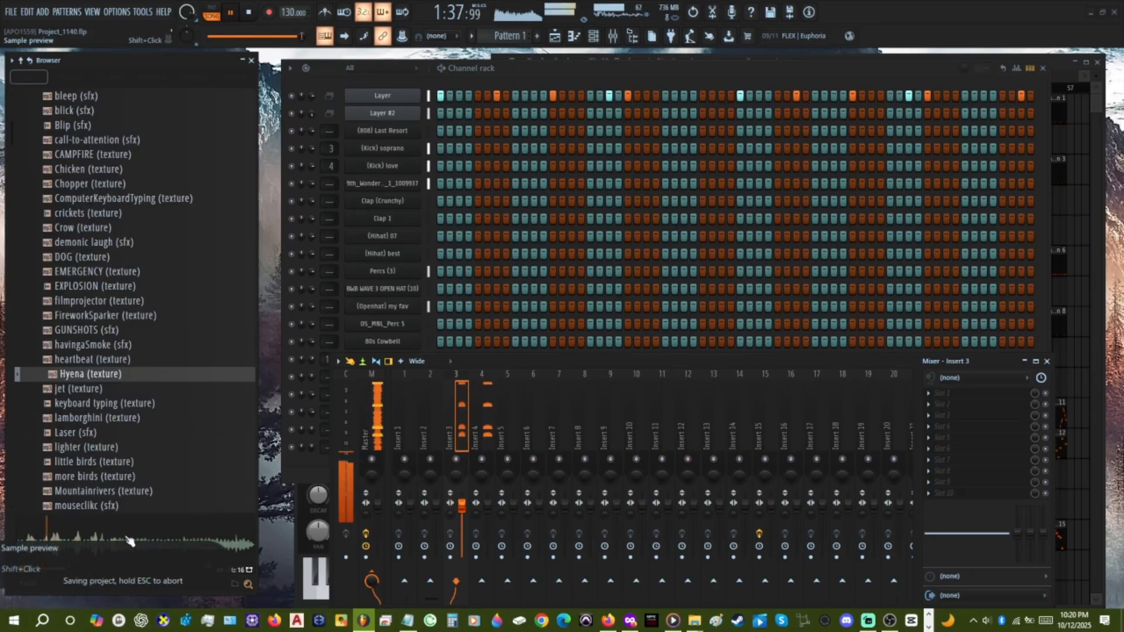
{"action": "left_click", "coordinate": [112, 419]}
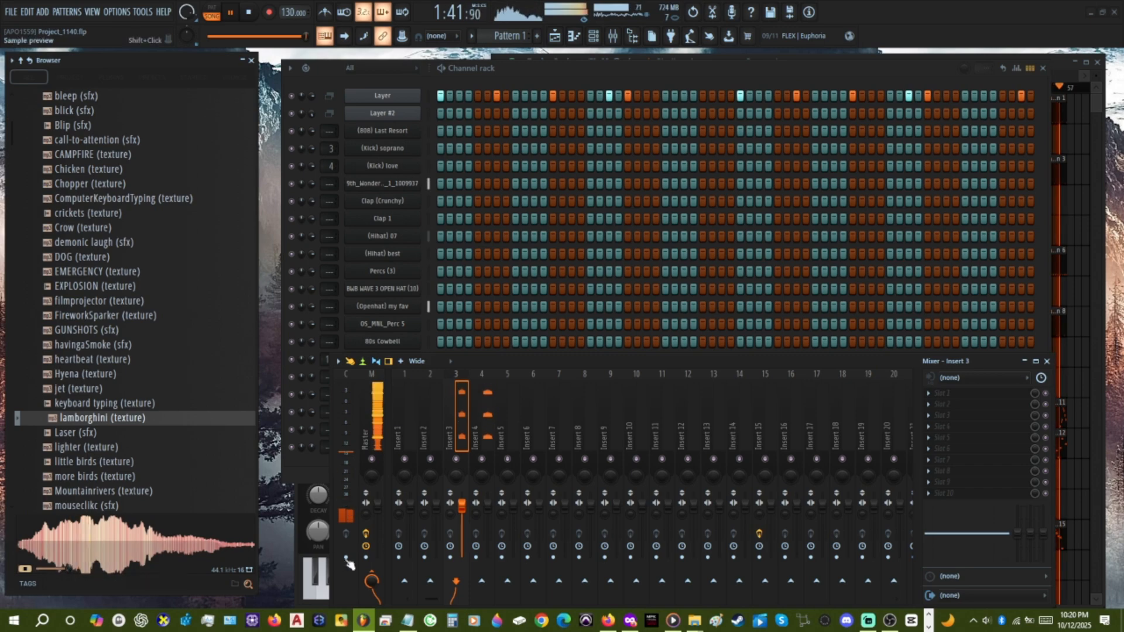
Save the project, bring the Playlist to the front, stop song playback, and save again.
{"action": "key", "text": "ctrl+s"}
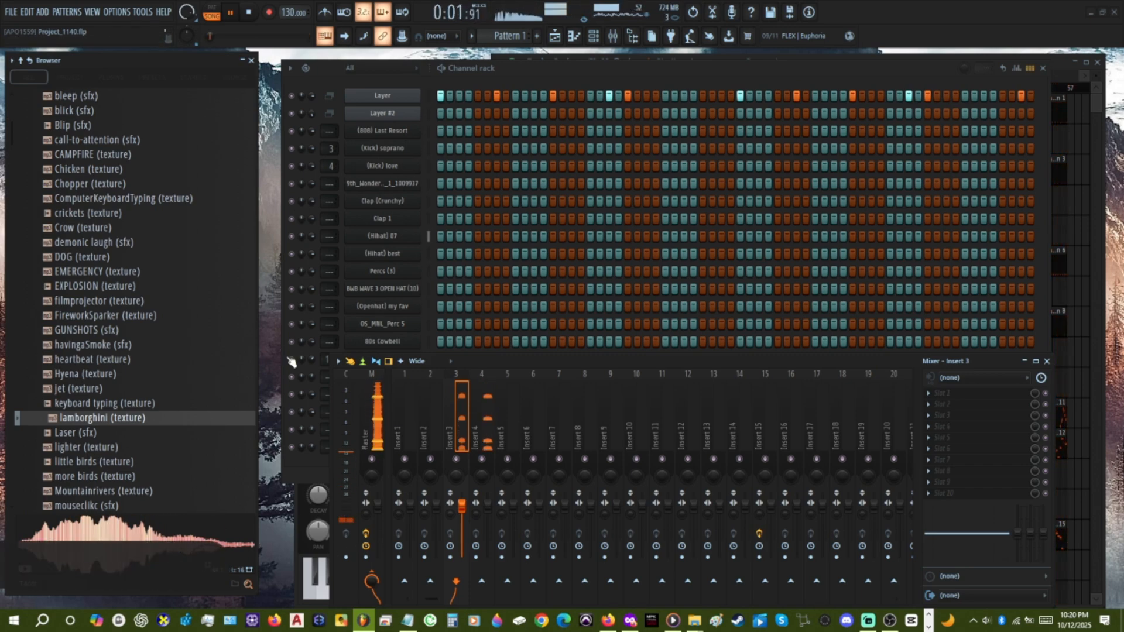
{"action": "scroll", "coordinate": [181, 354], "scroll_direction": "up", "scroll_amount": 20}
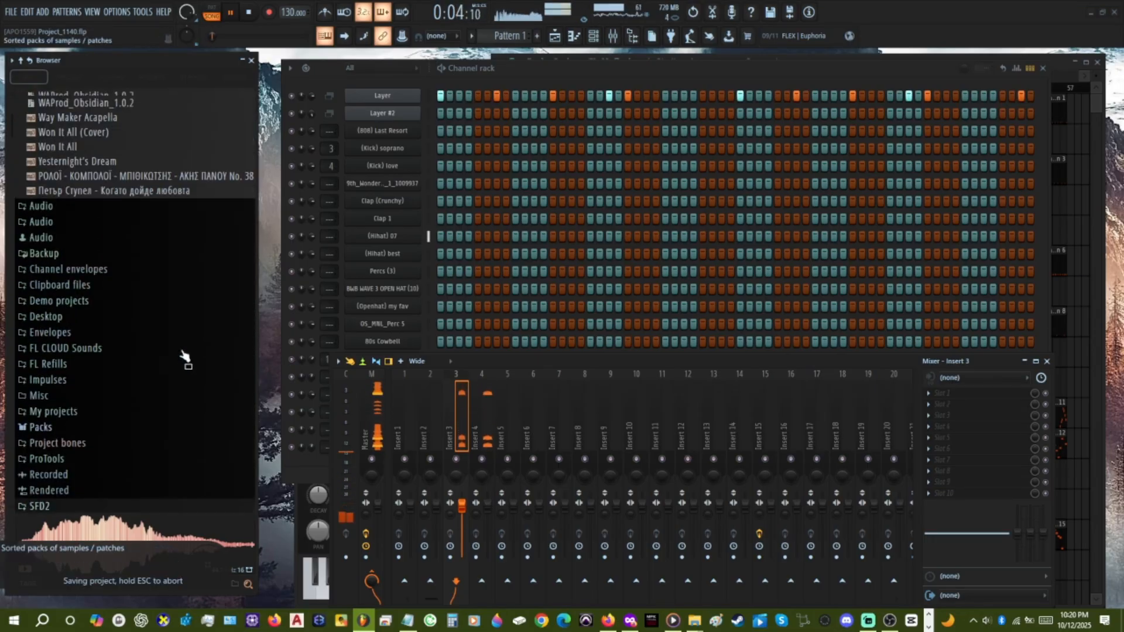
{"action": "key", "text": "ctrl+s"}
{"action": "key", "text": "F5"}
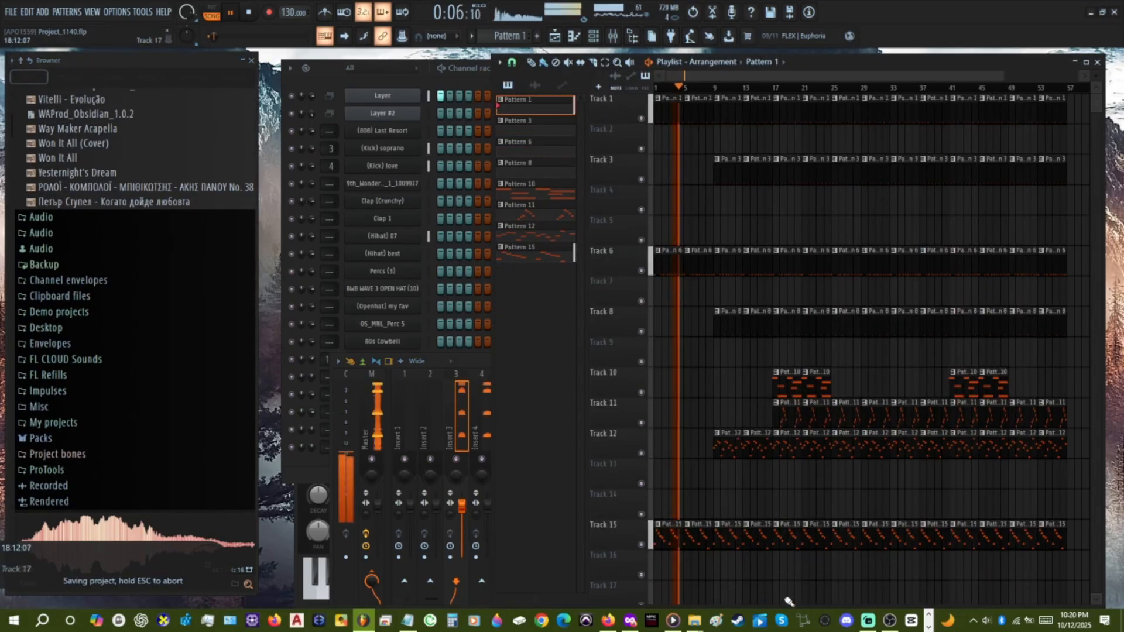
{"action": "key", "text": "space"}
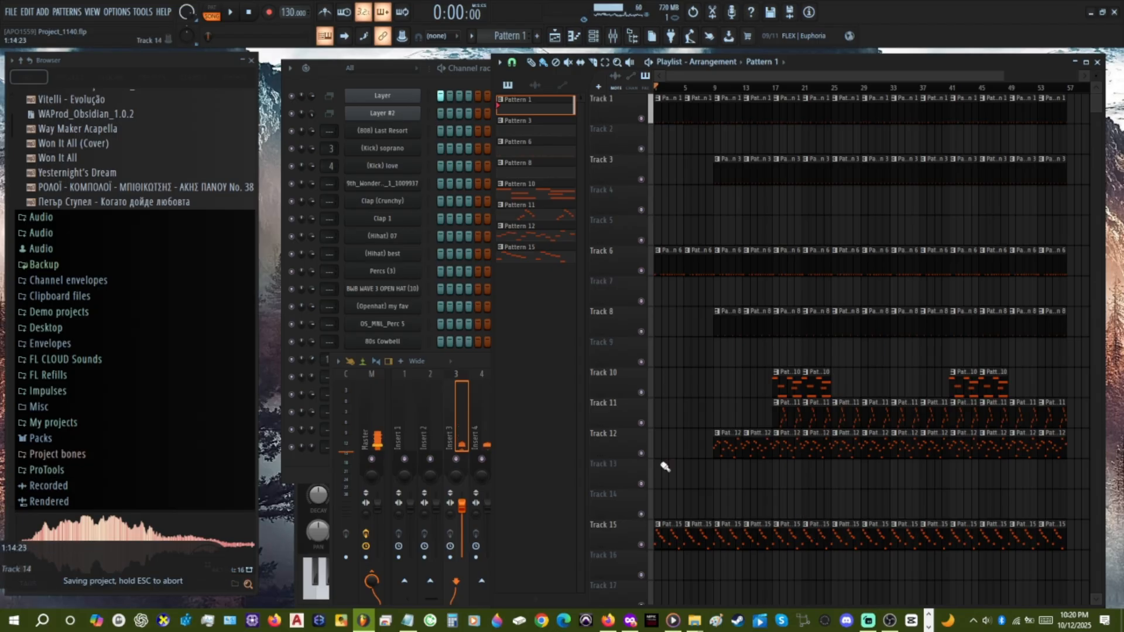
{"action": "key", "text": "ctrl+s"}
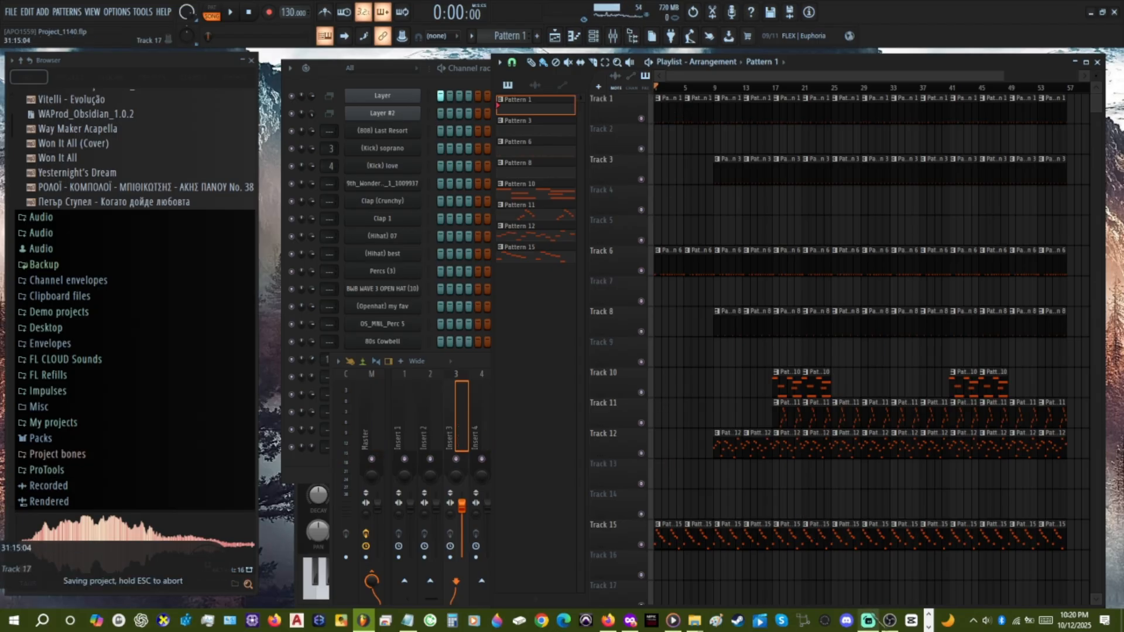
Switch to Streamlabs Desktop and mute the Pod Mic source in its audio mixer.
{"action": "left_click", "coordinate": [873, 624]}
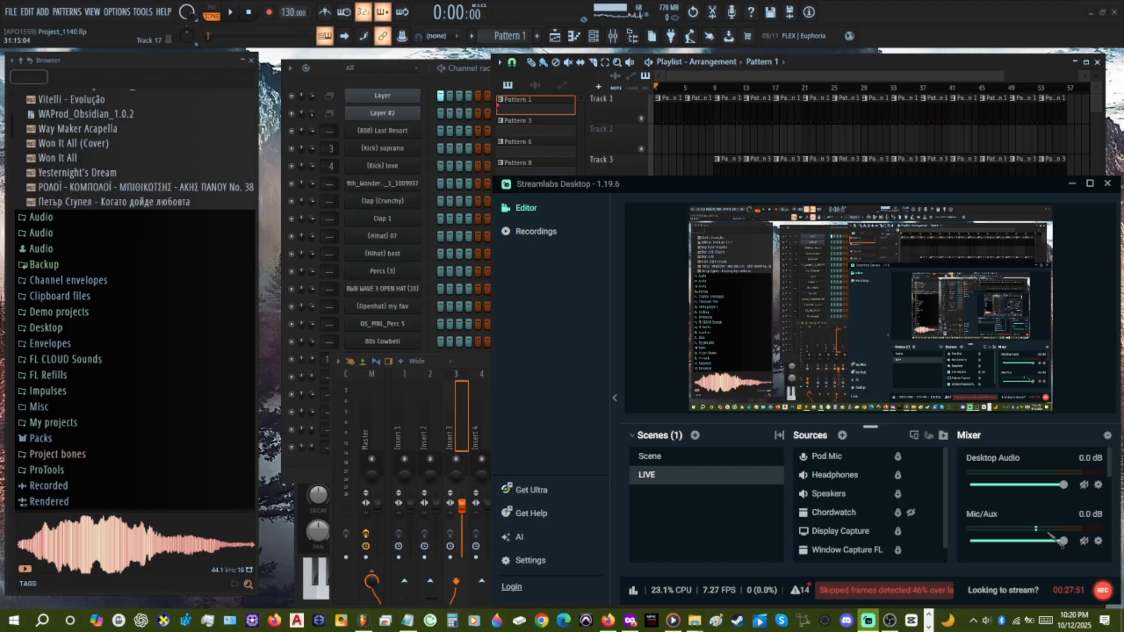
{"action": "scroll", "coordinate": [1057, 542], "scroll_direction": "down", "scroll_amount": 1}
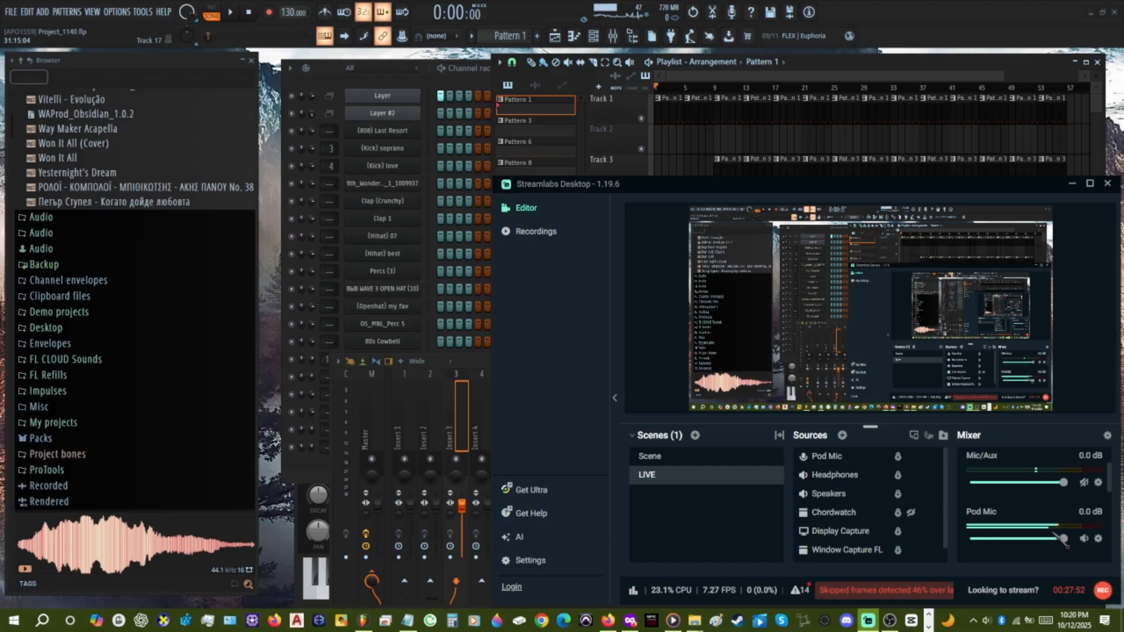
{"action": "left_click", "coordinate": [1084, 539]}
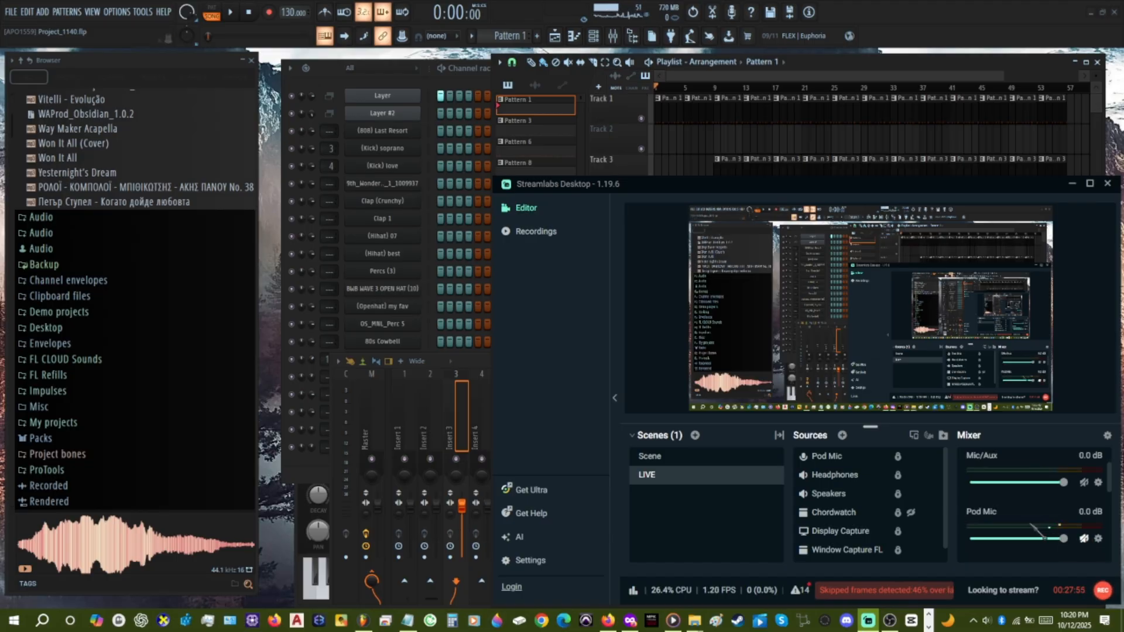
{"action": "scroll", "coordinate": [1031, 524], "scroll_direction": "up", "scroll_amount": 1}
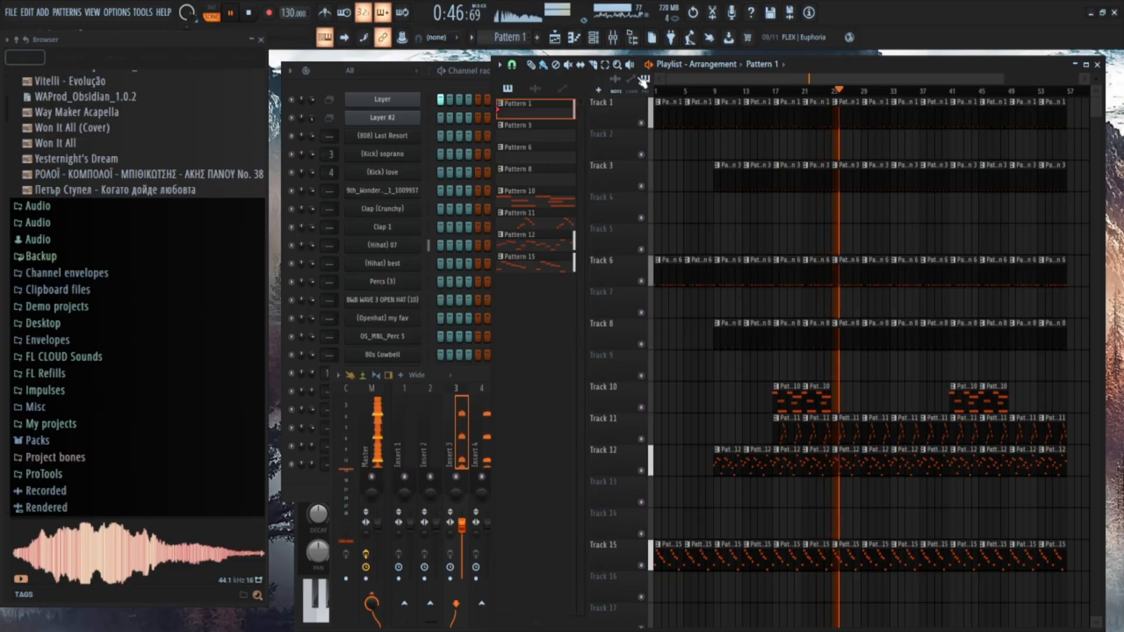
Try removing the Pattern 12 clips on Track 12 from bar 33 to 41 during playback, and place them back.
{"action": "left_click", "coordinate": [317, 481]}
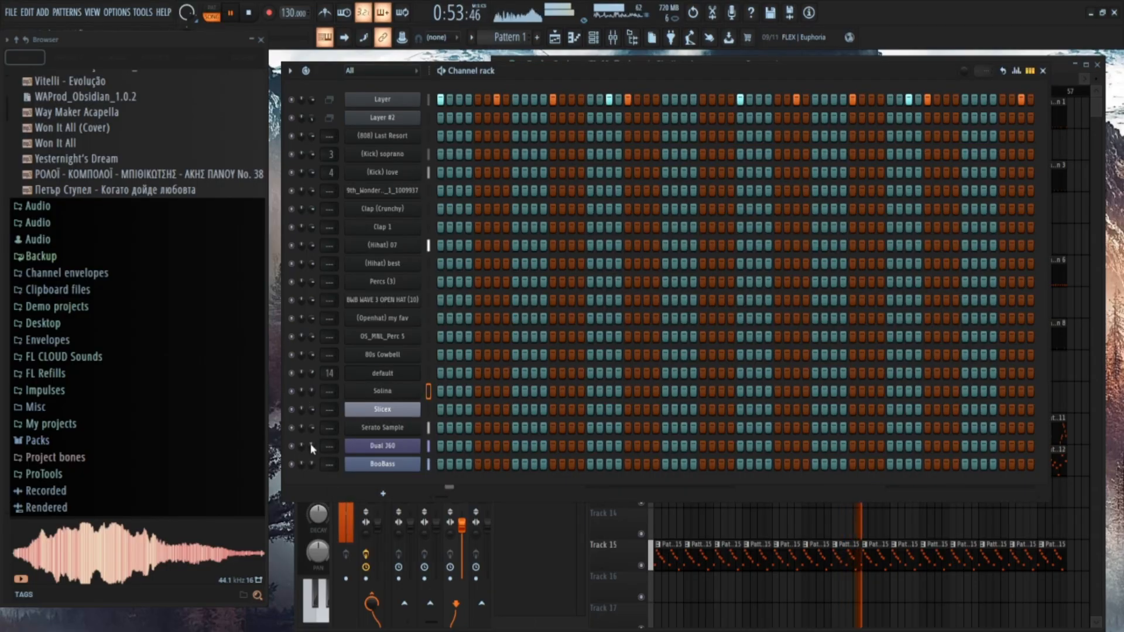
{"action": "left_click", "coordinate": [734, 599]}
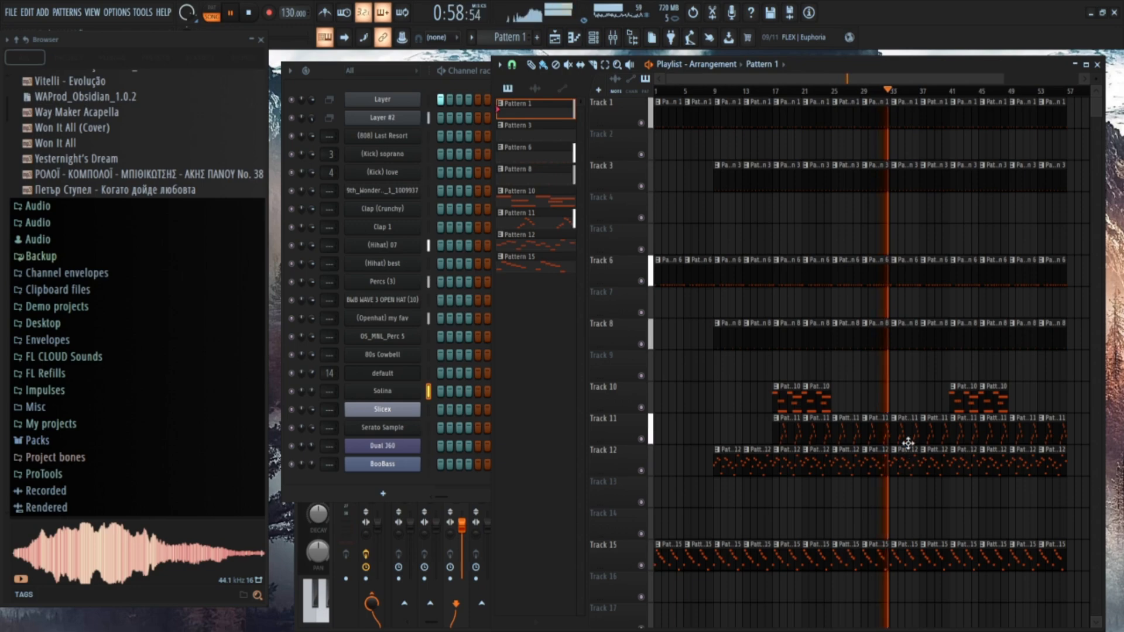
{"action": "right_click", "coordinate": [904, 461]}
{"action": "right_click", "coordinate": [935, 466]}
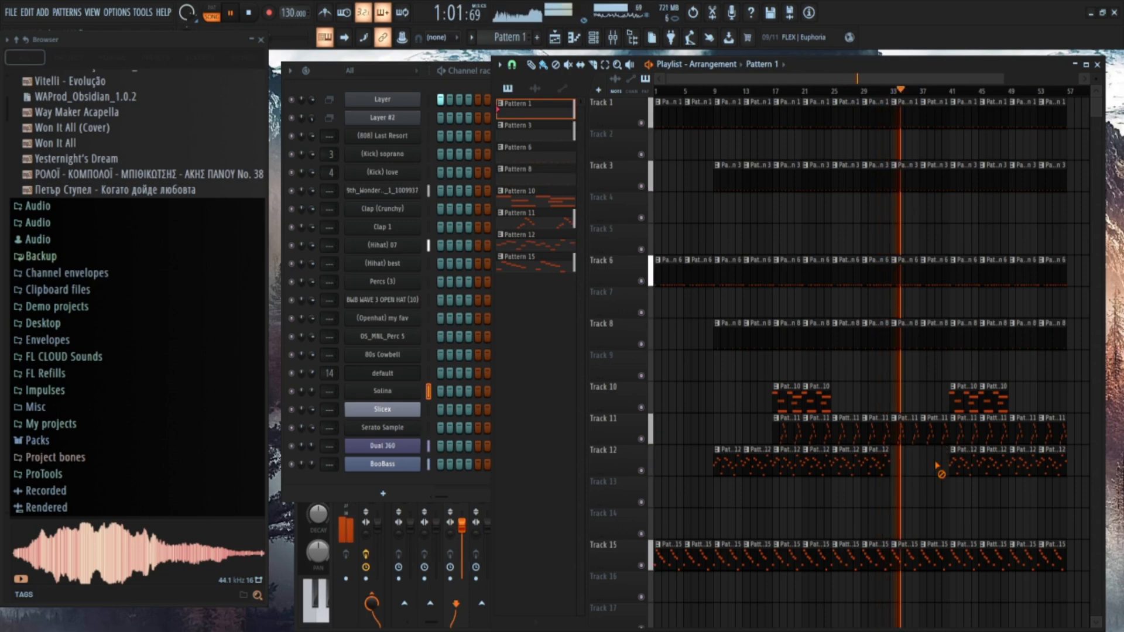
{"action": "left_click", "coordinate": [901, 475]}
{"action": "left_click", "coordinate": [936, 464]}
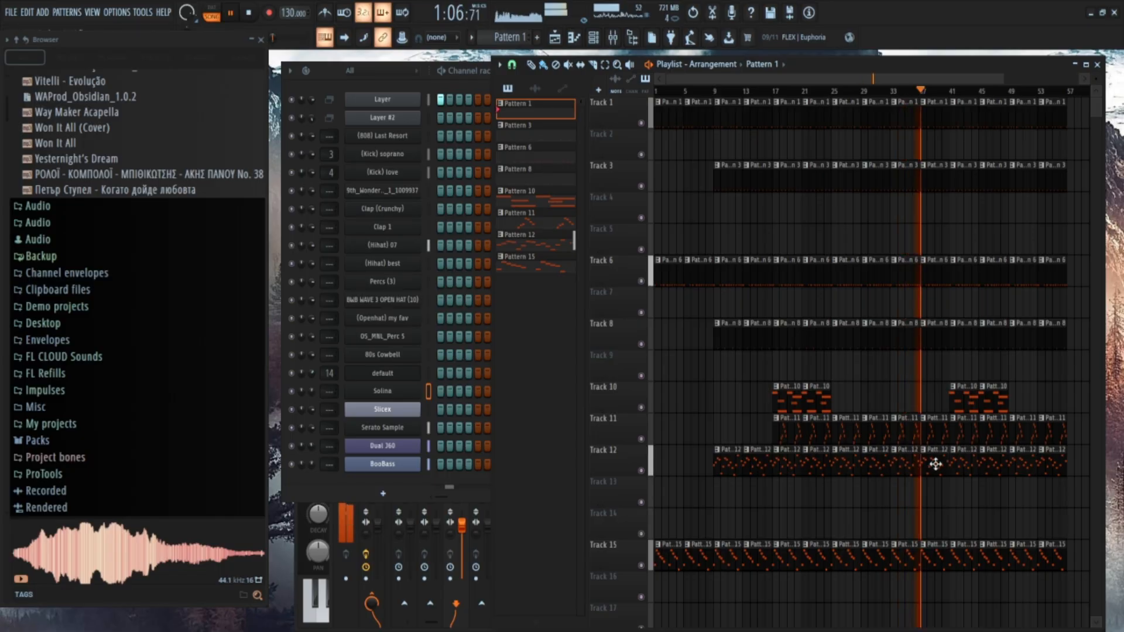